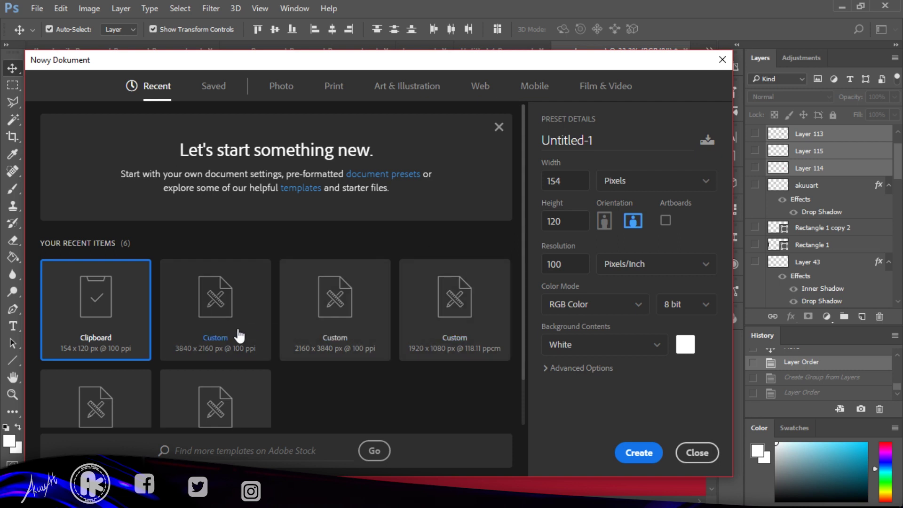
Create a new 3840 x 2160 px document at 100 ppi from the recent custom preset
{"action": "left_click", "coordinate": [219, 359]}
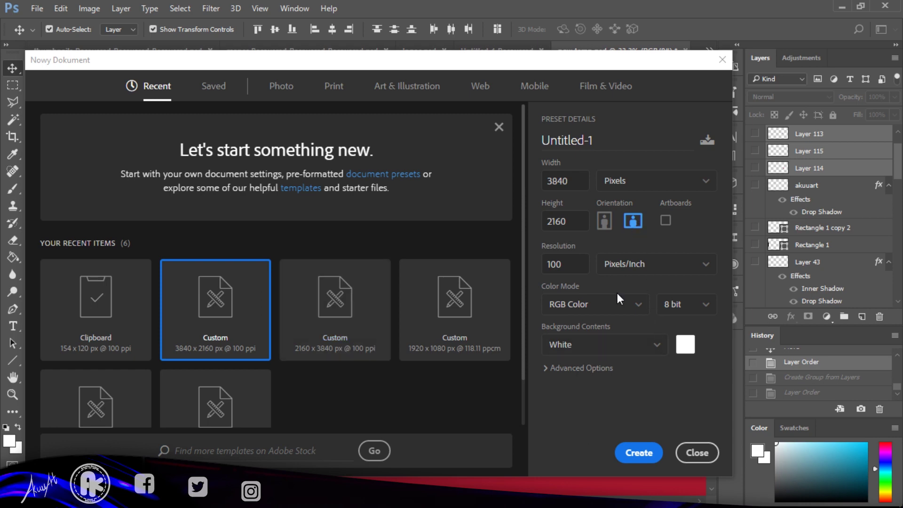
{"action": "left_click", "coordinate": [637, 453]}
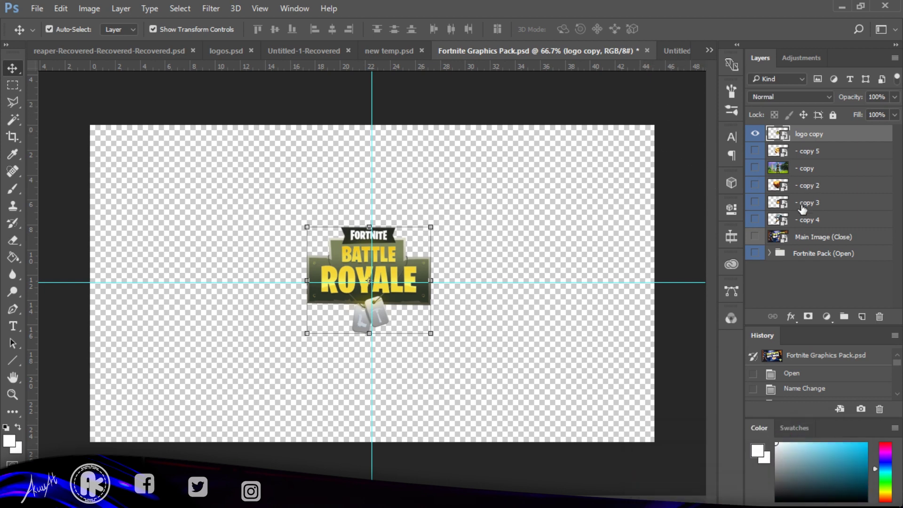
Examine the layers of Fortnite Graphics Pack.psd one at a time by toggling their visibility, from the logo down to the main image
{"action": "left_click", "coordinate": [756, 133]}
{"action": "left_click", "coordinate": [755, 151]}
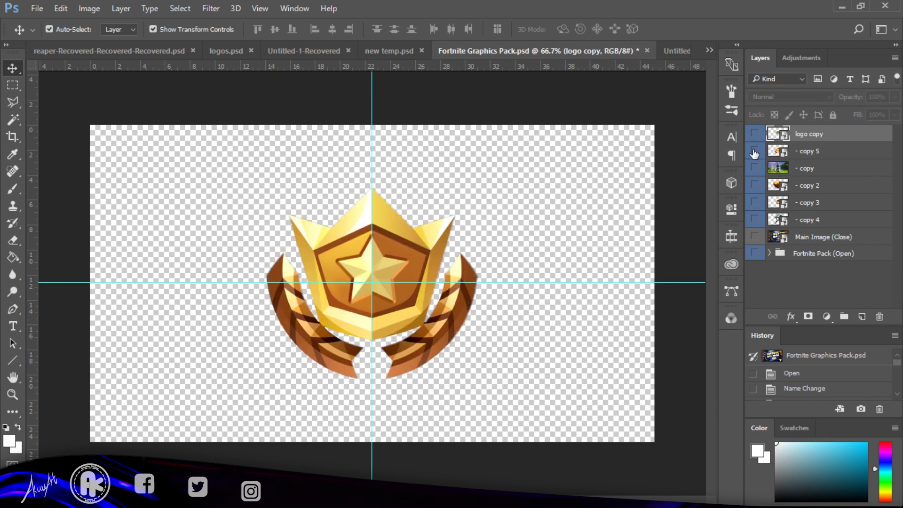
{"action": "left_click", "coordinate": [755, 151]}
{"action": "left_click", "coordinate": [755, 168]}
{"action": "left_click", "coordinate": [755, 168]}
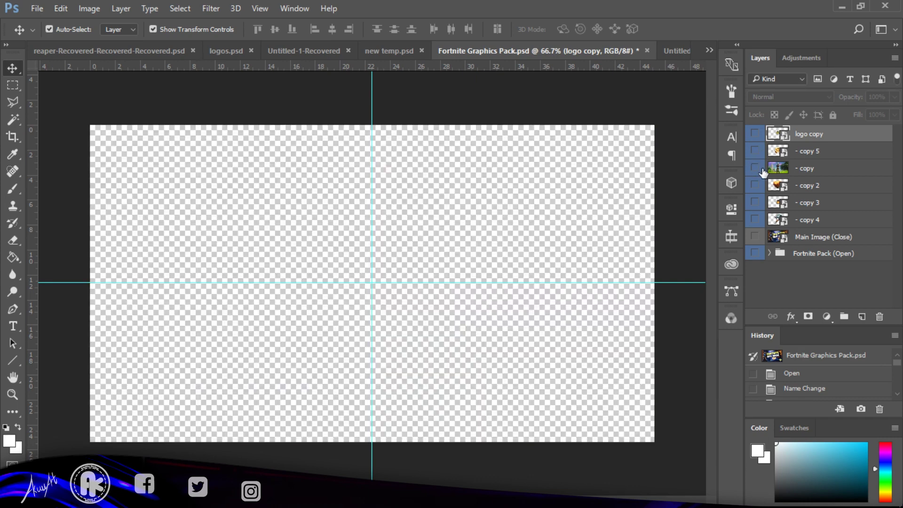
{"action": "left_click", "coordinate": [755, 169]}
{"action": "left_click", "coordinate": [755, 168]}
{"action": "left_click", "coordinate": [756, 185]}
{"action": "left_click", "coordinate": [755, 186]}
{"action": "left_click", "coordinate": [755, 203]}
{"action": "left_click", "coordinate": [755, 202]}
{"action": "left_click", "coordinate": [755, 220]}
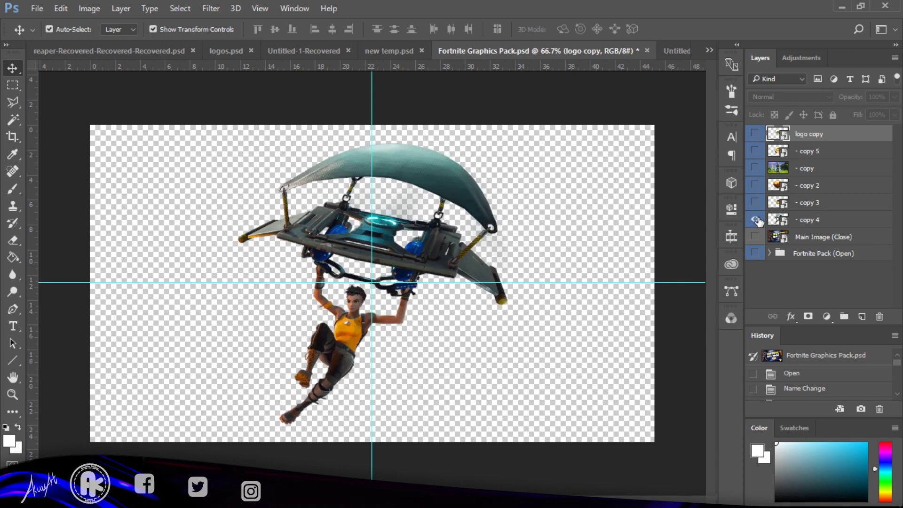
{"action": "left_click", "coordinate": [755, 220]}
{"action": "left_click", "coordinate": [755, 236]}
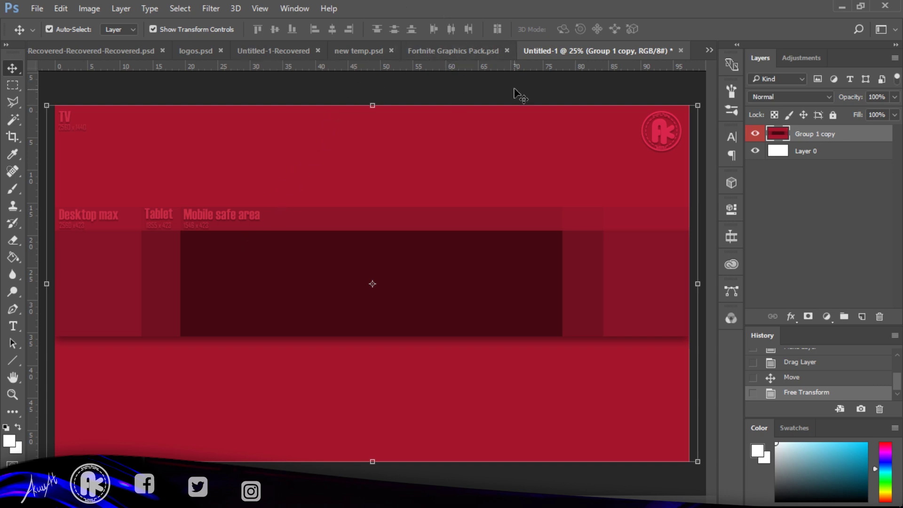
Place two horizontal and two vertical guides along the edges of the dark mobile safe area in the banner template
{"action": "left_click_drag", "start_coordinate": [510, 67], "coordinate": [499, 229]}
{"action": "left_click_drag", "start_coordinate": [495, 229], "coordinate": [491, 230]}
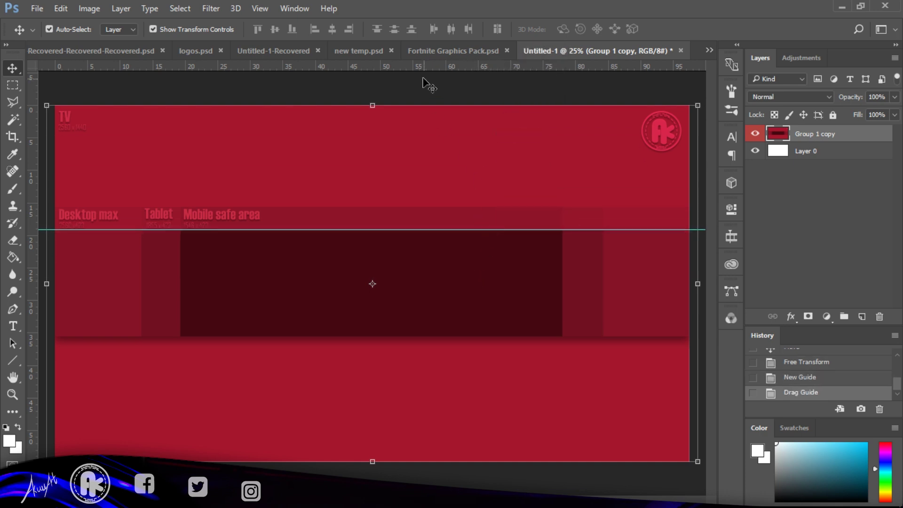
{"action": "left_click_drag", "start_coordinate": [424, 70], "coordinate": [331, 338]}
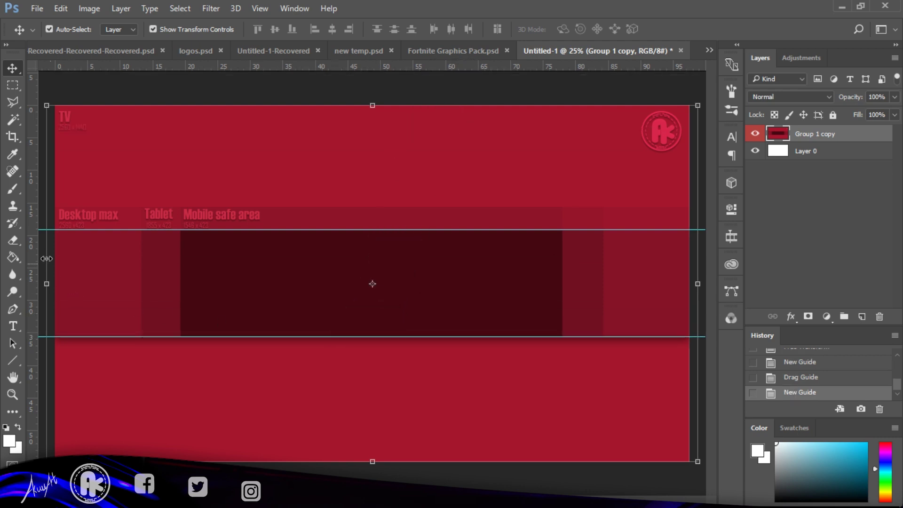
{"action": "left_click_drag", "start_coordinate": [33, 234], "coordinate": [180, 230]}
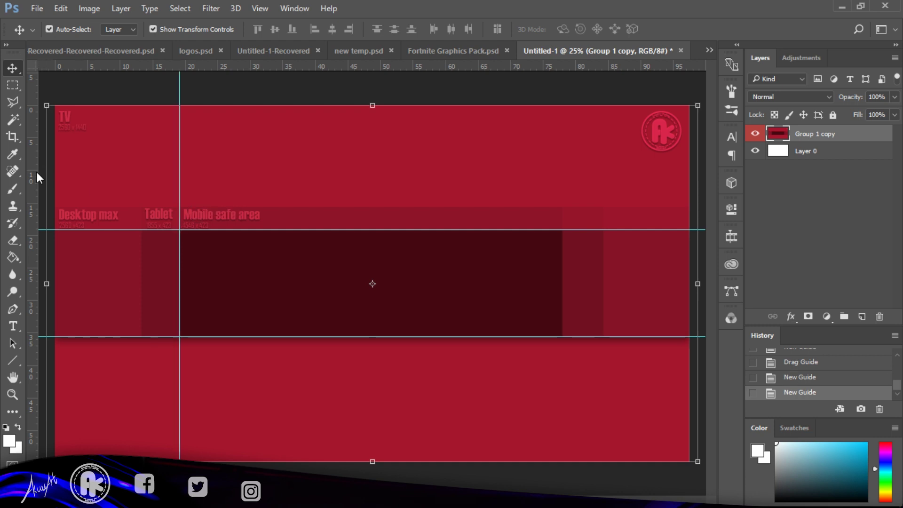
{"action": "left_click_drag", "start_coordinate": [34, 177], "coordinate": [564, 194]}
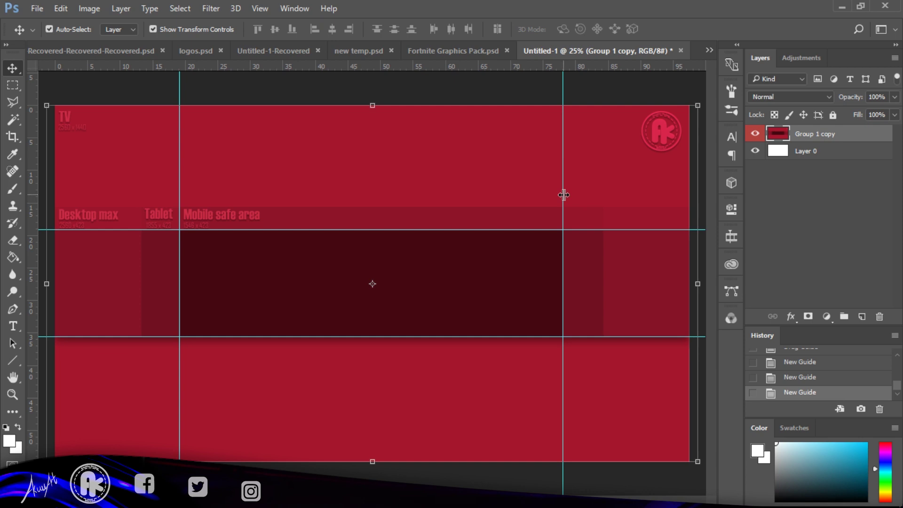
Fine-tune the upper horizontal guide so it sits exactly on the top edge of the mobile safe area
{"action": "key", "text": "ctrl+plus"}
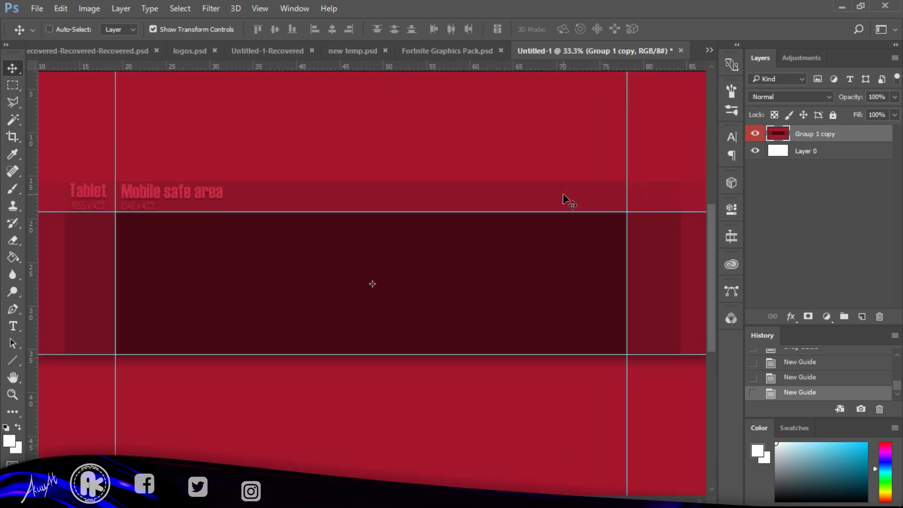
{"action": "key", "text": "ctrl+plus"}
{"action": "key", "text": "ctrl+minus"}
{"action": "key", "text": "ctrl+plus"}
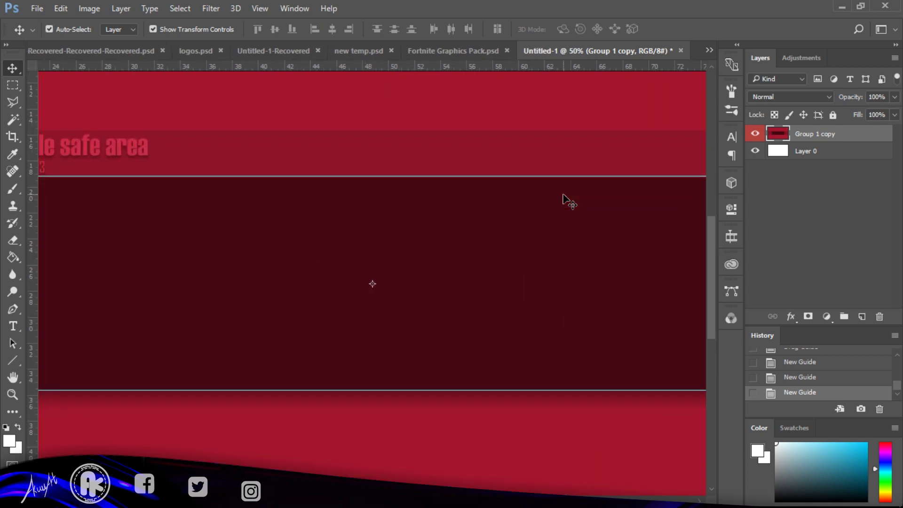
{"action": "left_click_drag", "start_coordinate": [486, 176], "coordinate": [487, 177]}
{"action": "key", "text": "ctrl+minus"}
{"action": "key", "text": "ctrl+minus"}
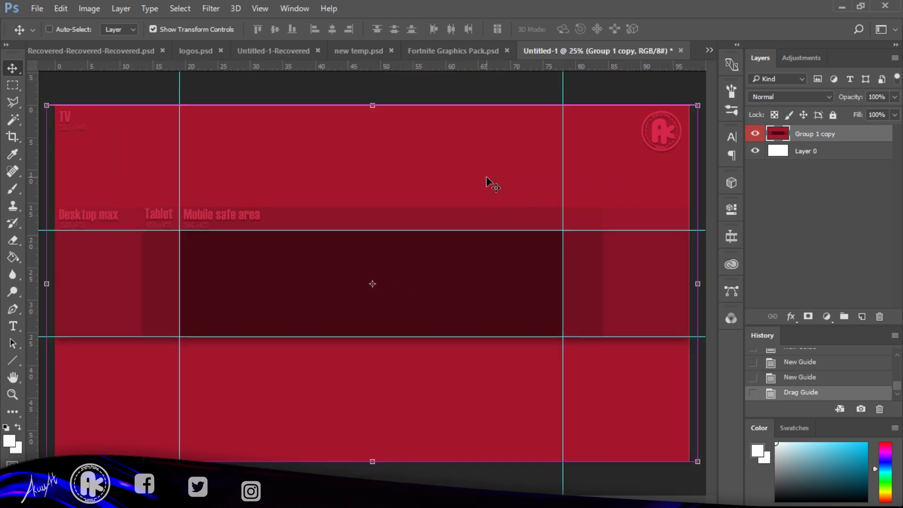
{"action": "key", "text": "ctrl+minus"}
{"action": "key", "text": "ctrl+plus"}
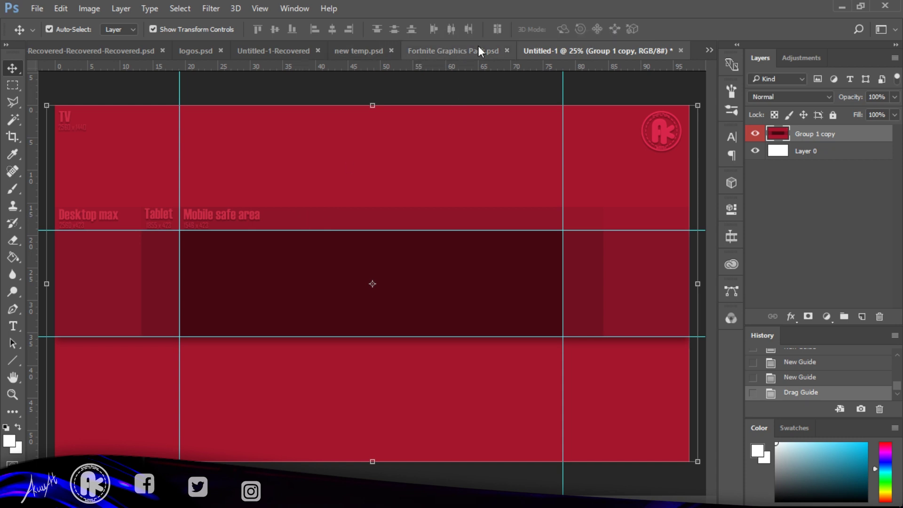
Copy the knight landscape layer from Fortnite Graphics Pack.psd into the Untitled-1 banner document and enlarge it to about 242%
{"action": "left_click", "coordinate": [461, 47]}
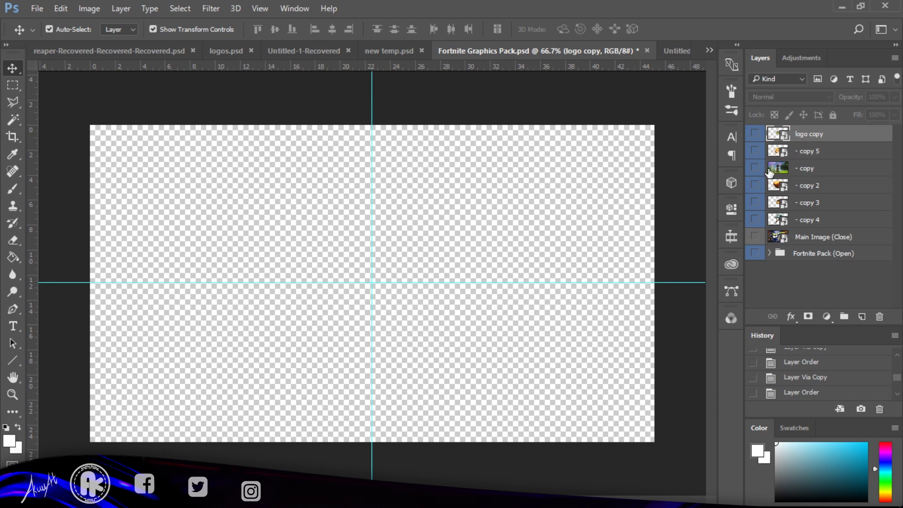
{"action": "left_click", "coordinate": [756, 168]}
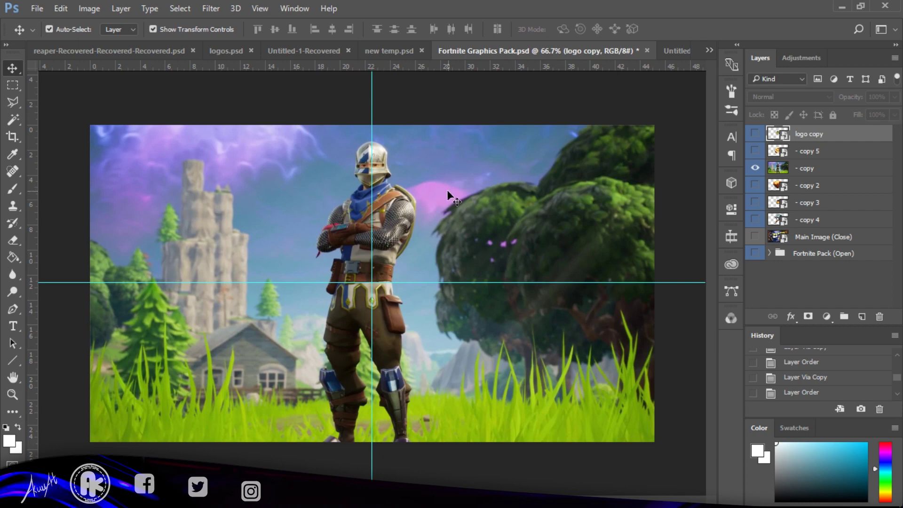
{"action": "left_click_drag", "start_coordinate": [546, 189], "coordinate": [423, 272]}
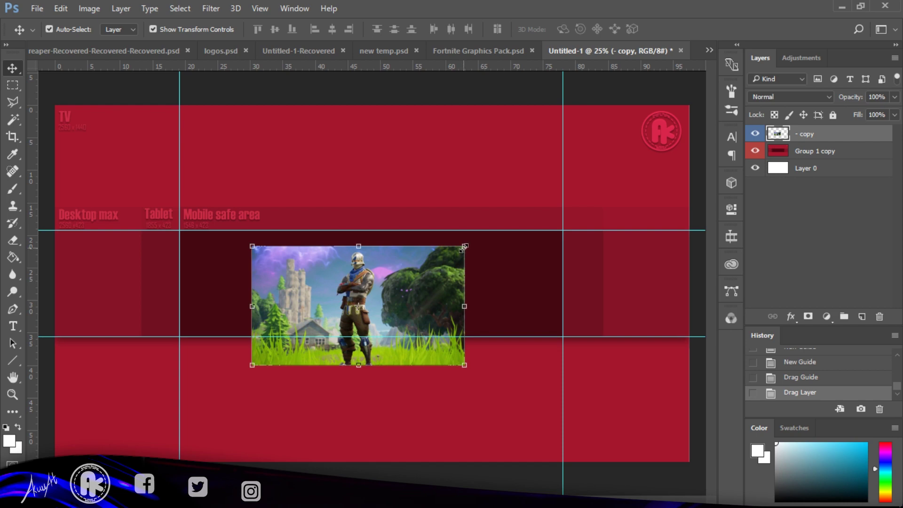
{"action": "left_click_drag", "start_coordinate": [462, 246], "coordinate": [620, 163]}
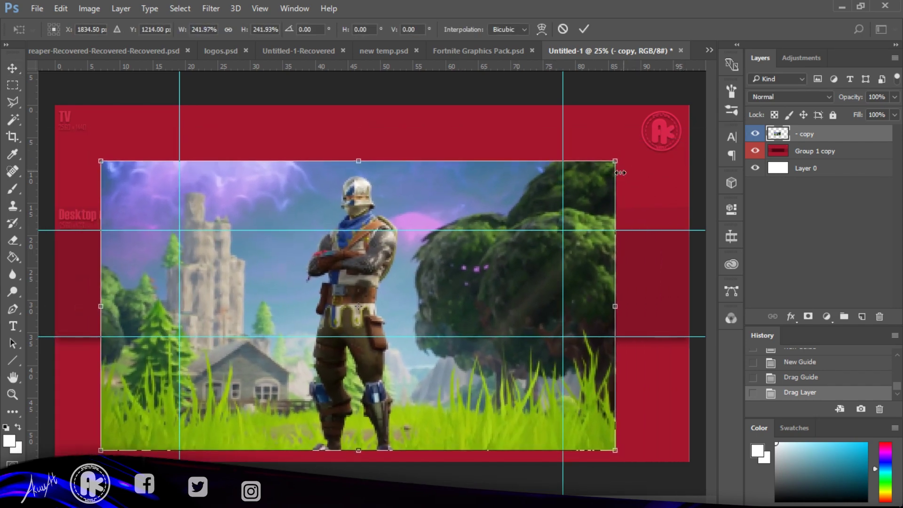
{"action": "key", "text": "Return"}
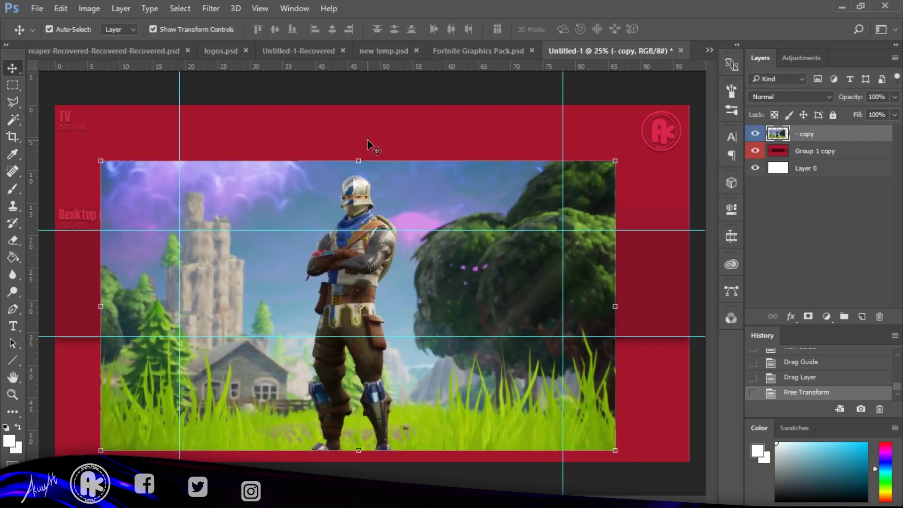
Cut away the lower part of the knight image, from just below the character's belt down to the grass
{"action": "left_click", "coordinate": [13, 85]}
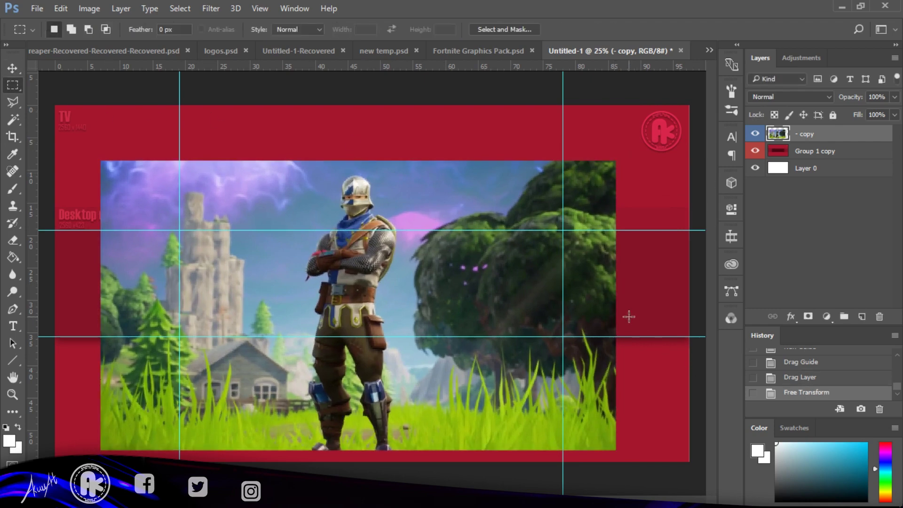
{"action": "left_click_drag", "start_coordinate": [631, 317], "coordinate": [74, 457]}
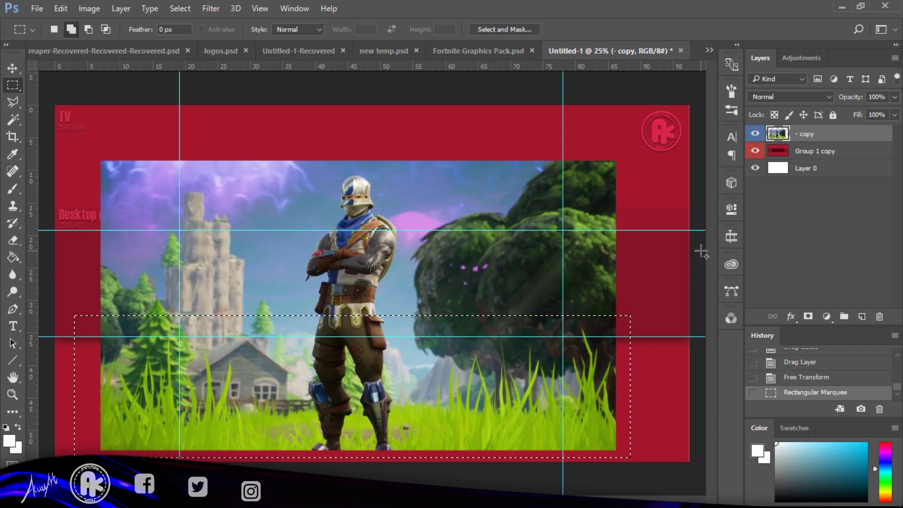
{"action": "key", "text": "ctrl+x"}
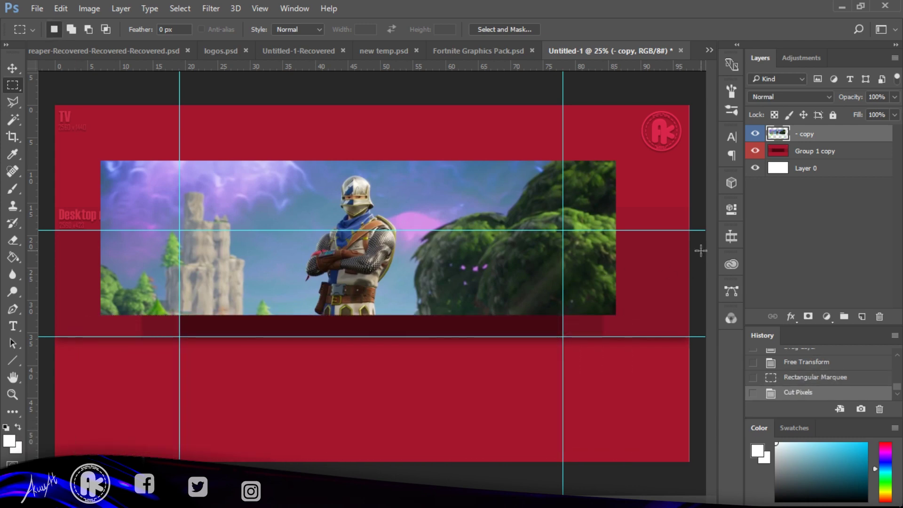
Align the knight image with the canvas's left edge and the upper guide, and scale it proportionally to span the full canvas width
{"action": "left_click", "coordinate": [14, 67]}
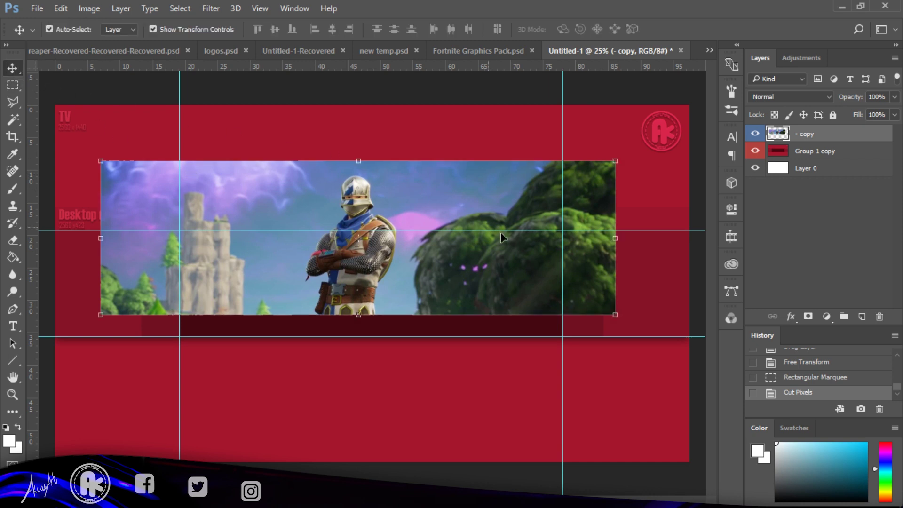
{"action": "left_click_drag", "start_coordinate": [501, 238], "coordinate": [472, 335]}
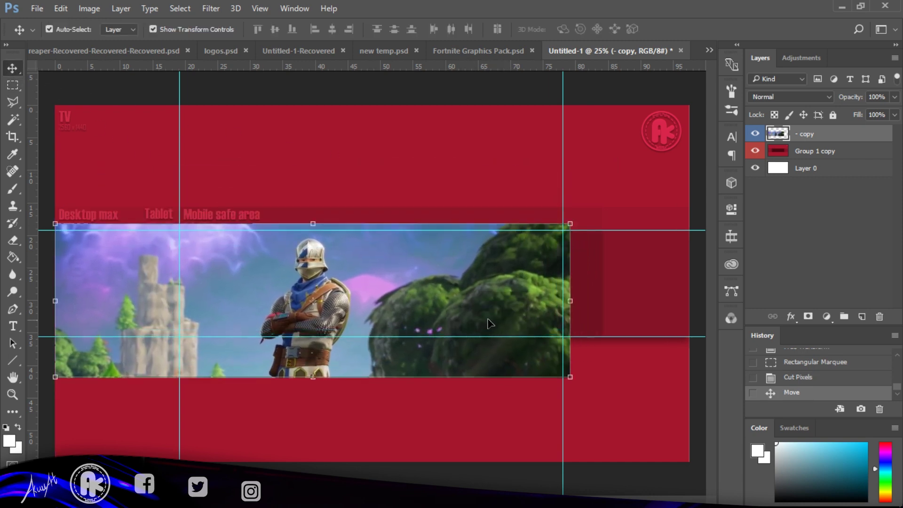
{"action": "left_click_drag", "start_coordinate": [490, 332], "coordinate": [490, 338]}
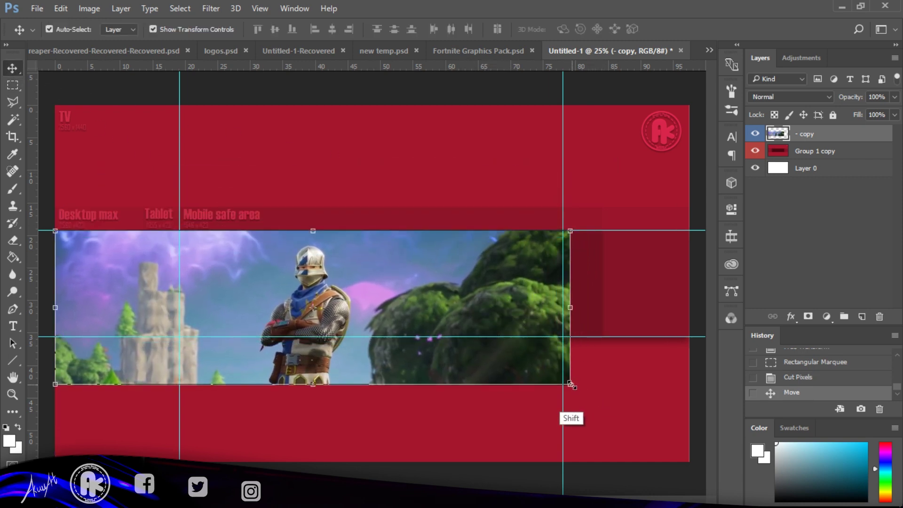
{"action": "left_click_drag", "start_coordinate": [570, 384], "coordinate": [682, 453]}
{"action": "key", "text": "Return"}
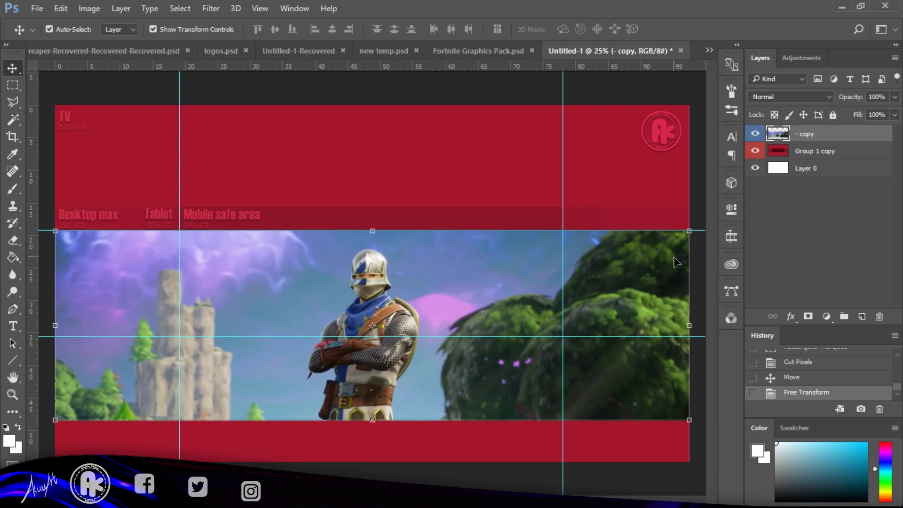
Try to cut away the part of the knight image below the lower horizontal guide
{"action": "left_click", "coordinate": [13, 85]}
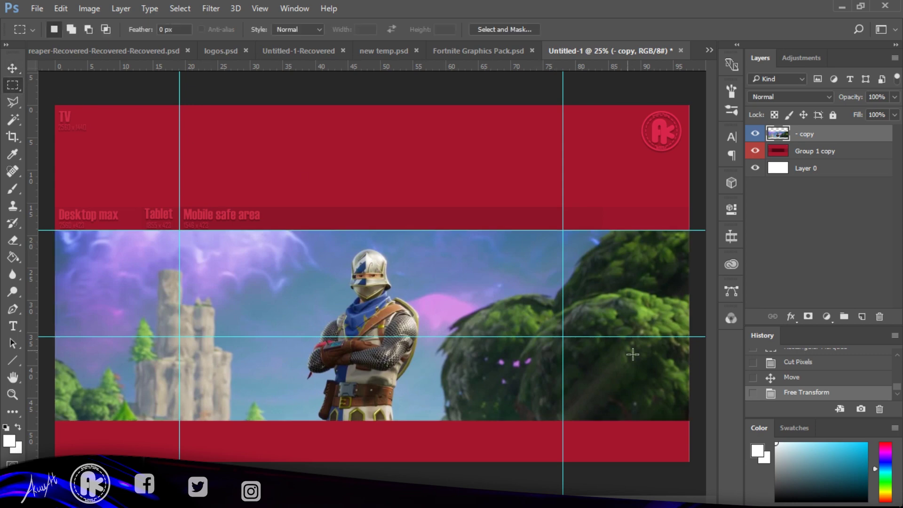
{"action": "left_click_drag", "start_coordinate": [697, 337], "coordinate": [117, 504]}
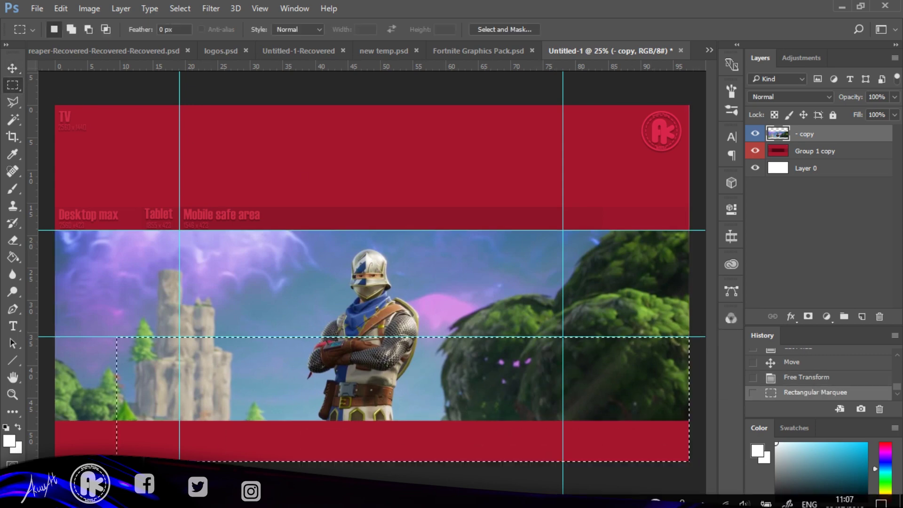
{"action": "key", "text": "ctrl+z"}
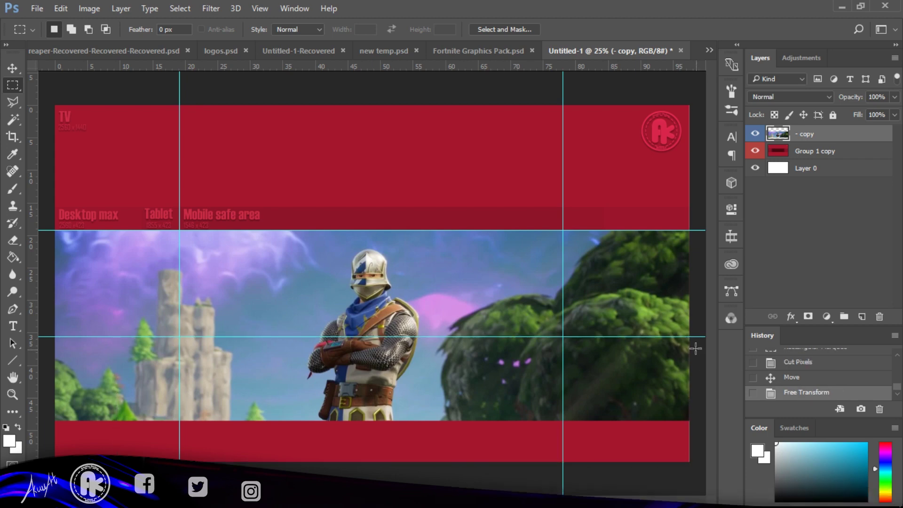
{"action": "left_click_drag", "start_coordinate": [688, 338], "coordinate": [192, 462]}
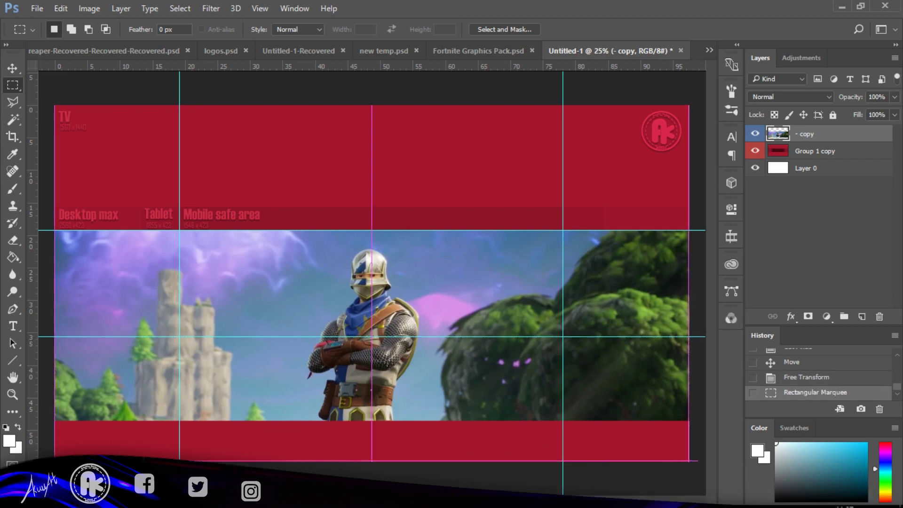
{"action": "key", "text": "ctrl+x"}
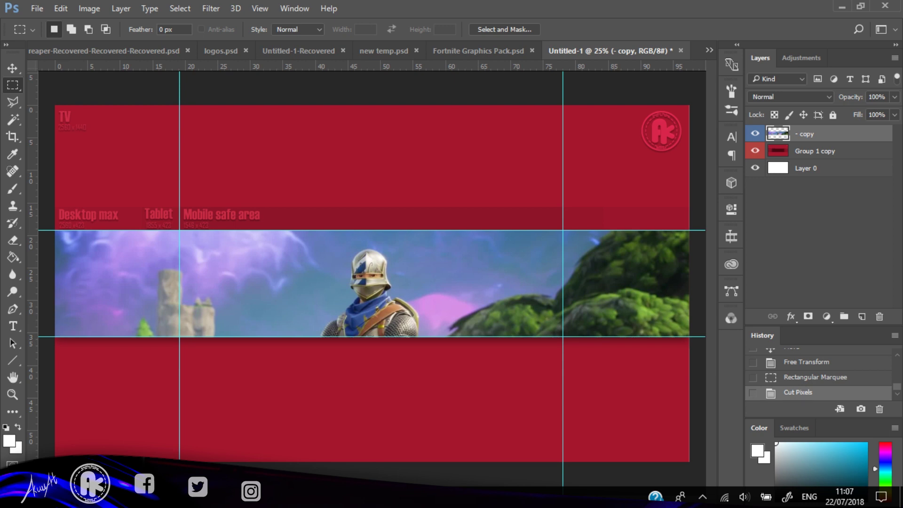
{"action": "key", "text": "ctrl+z"}
{"action": "key", "text": "ctrl+alt+z"}
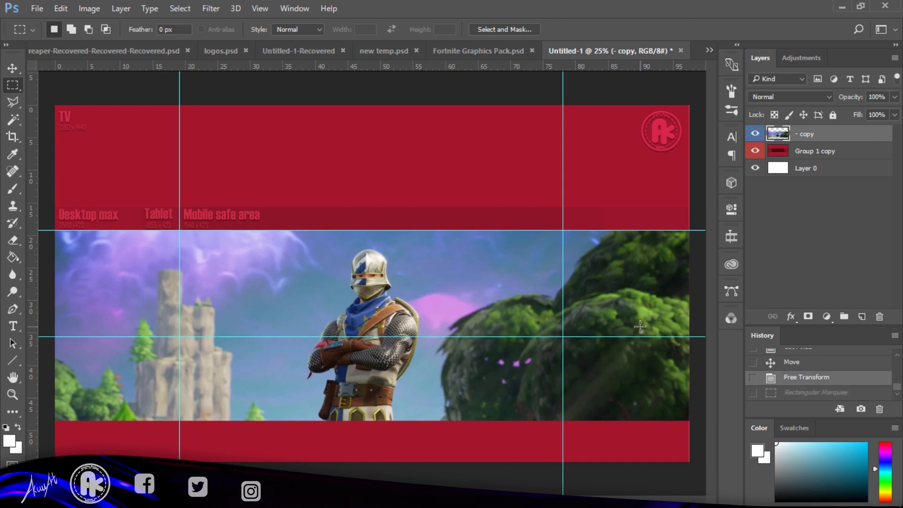
Move the knight image slightly upward and cut away the part that extends above the upper horizontal guide
{"action": "left_click", "coordinate": [13, 68]}
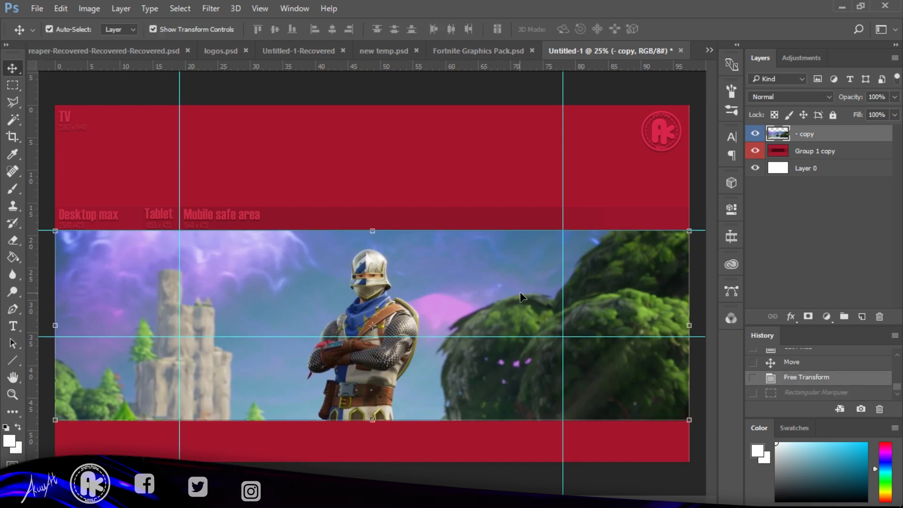
{"action": "left_click_drag", "start_coordinate": [521, 298], "coordinate": [518, 264]}
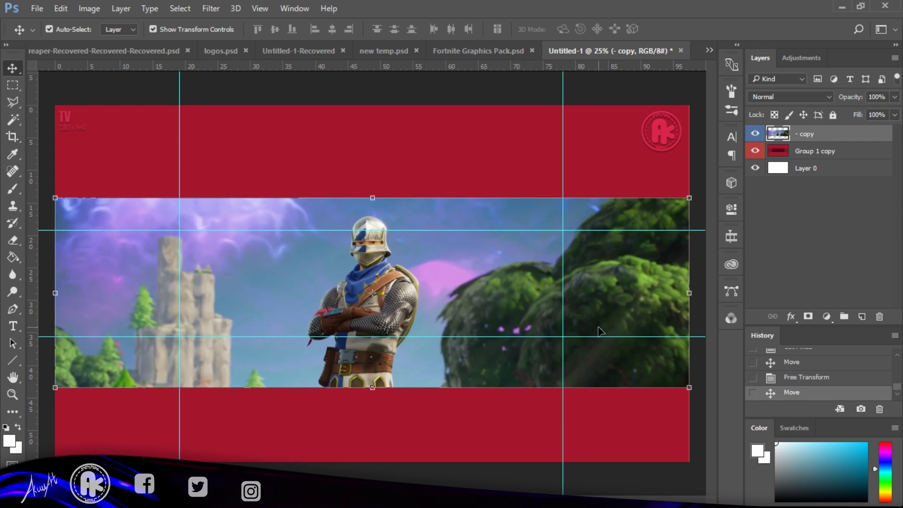
{"action": "left_click", "coordinate": [13, 84]}
{"action": "left_click_drag", "start_coordinate": [55, 231], "coordinate": [757, 101]}
{"action": "key", "text": "ctrl+x"}
{"action": "left_click", "coordinate": [755, 168]}
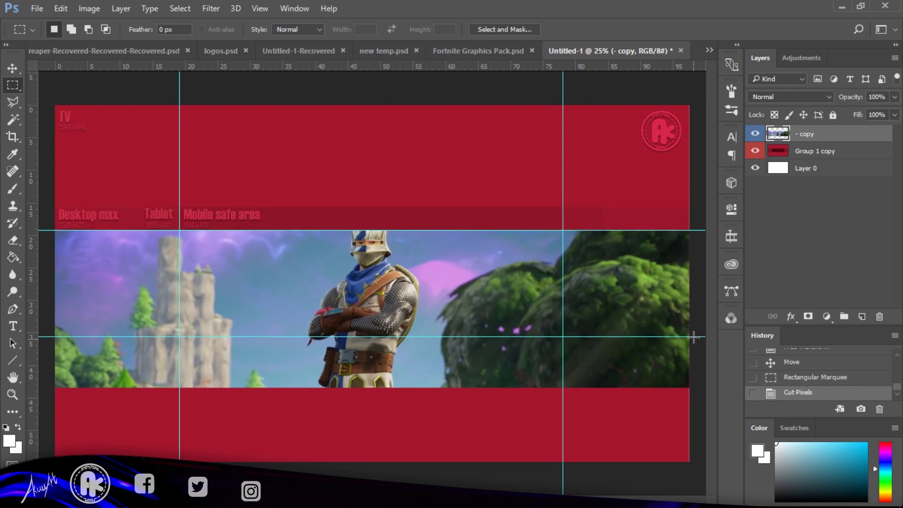
Cut away the part of the knight image below the lower horizontal guide and set its layer colour label to Violet
{"action": "left_click_drag", "start_coordinate": [689, 336], "coordinate": [53, 466]}
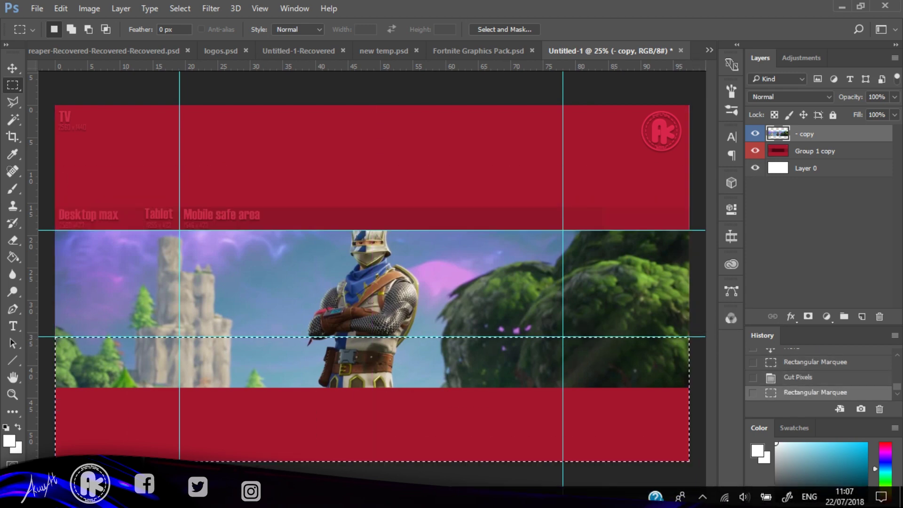
{"action": "key", "text": "ctrl+x"}
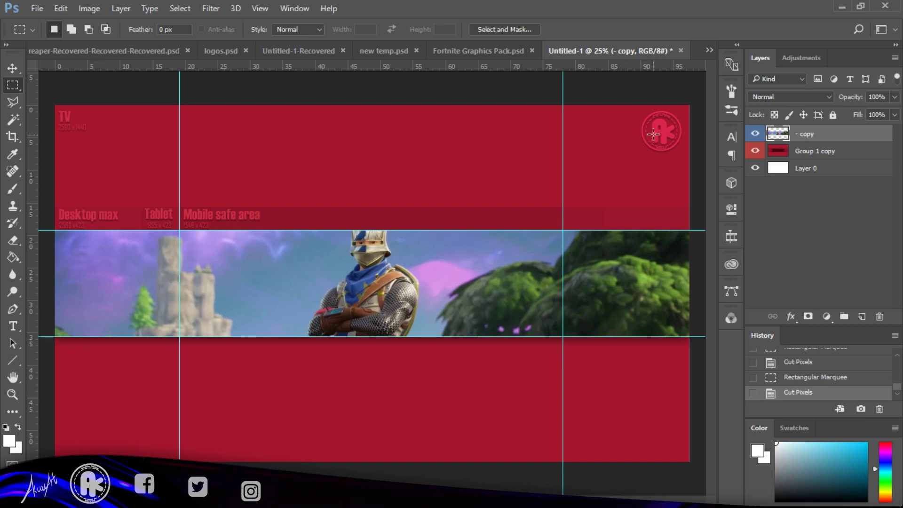
{"action": "right_click", "coordinate": [756, 137]}
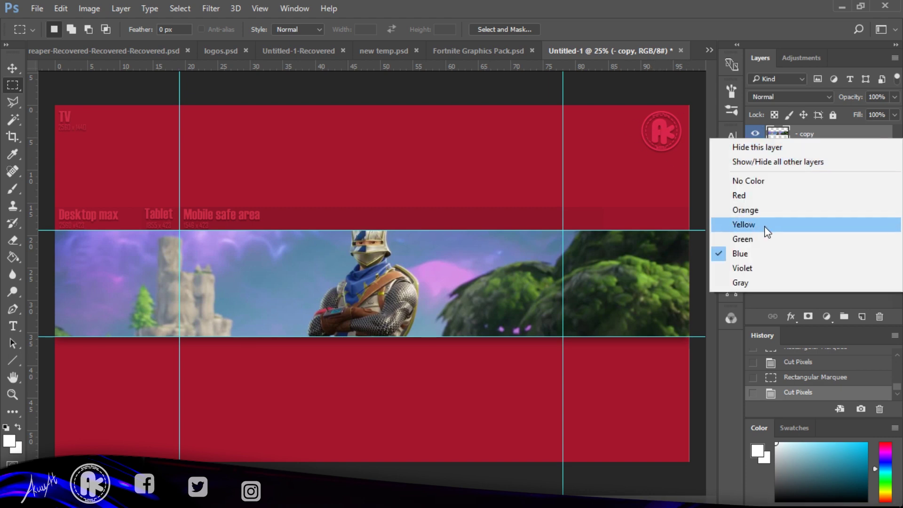
{"action": "left_click", "coordinate": [752, 269]}
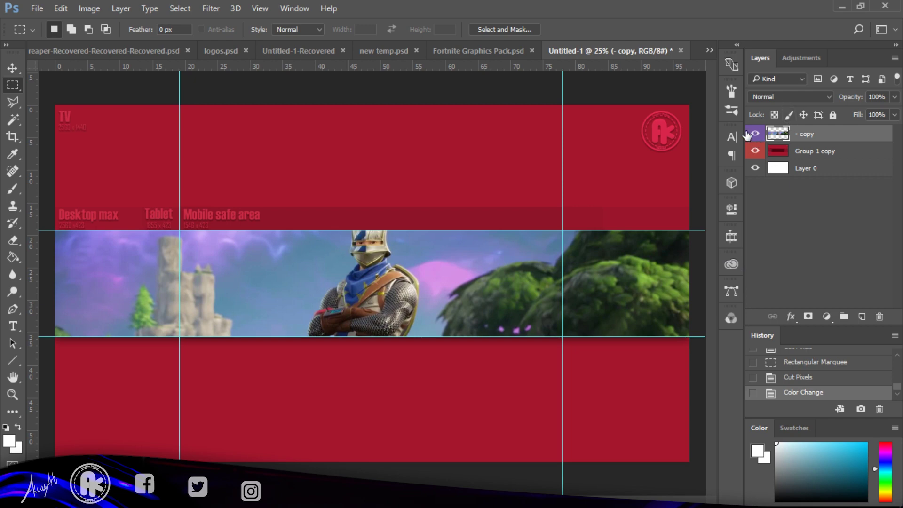
In Fortnite Graphics Pack.psd, hide the knight image, show the explosion layer "- copy 3", and bring it into the banner document over the knight
{"action": "left_click", "coordinate": [496, 57]}
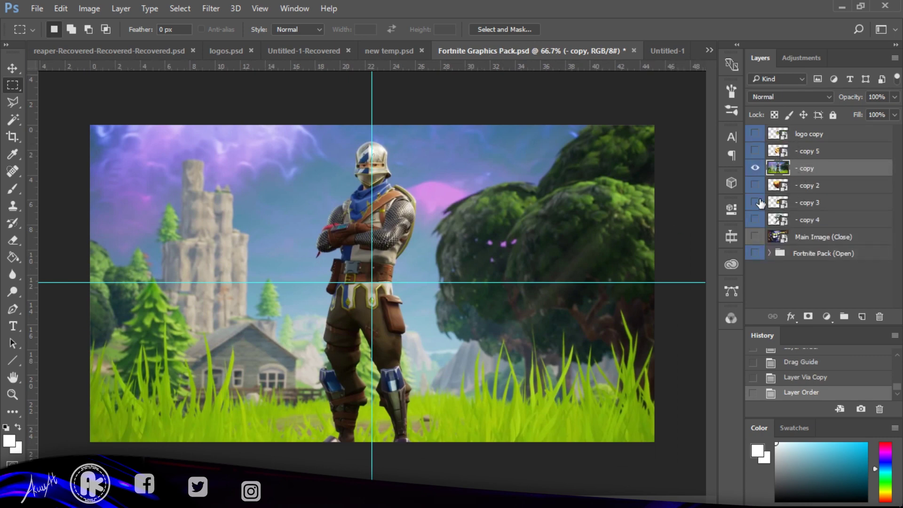
{"action": "left_click", "coordinate": [756, 168]}
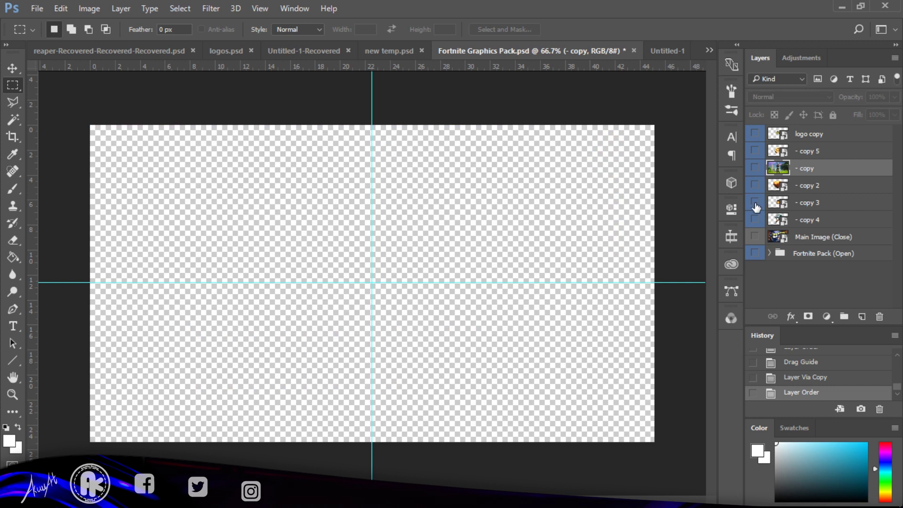
{"action": "left_click", "coordinate": [756, 203]}
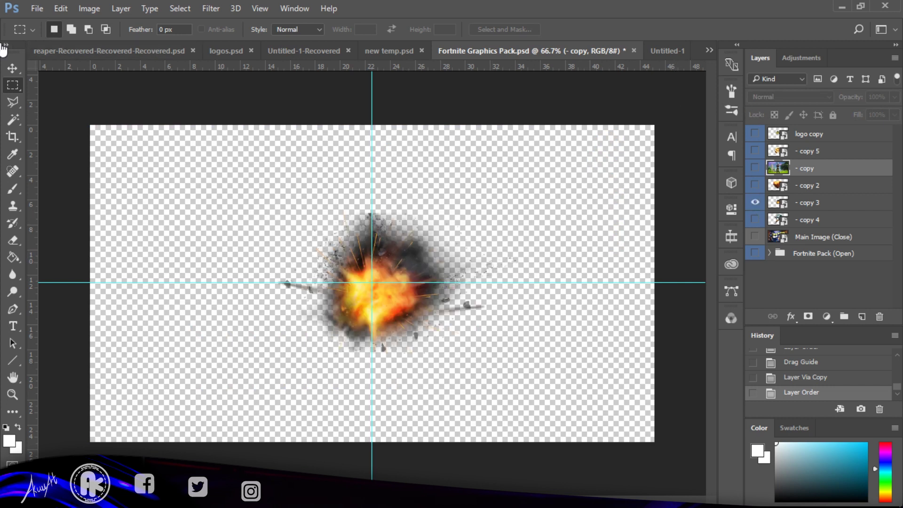
{"action": "left_click", "coordinate": [13, 68]}
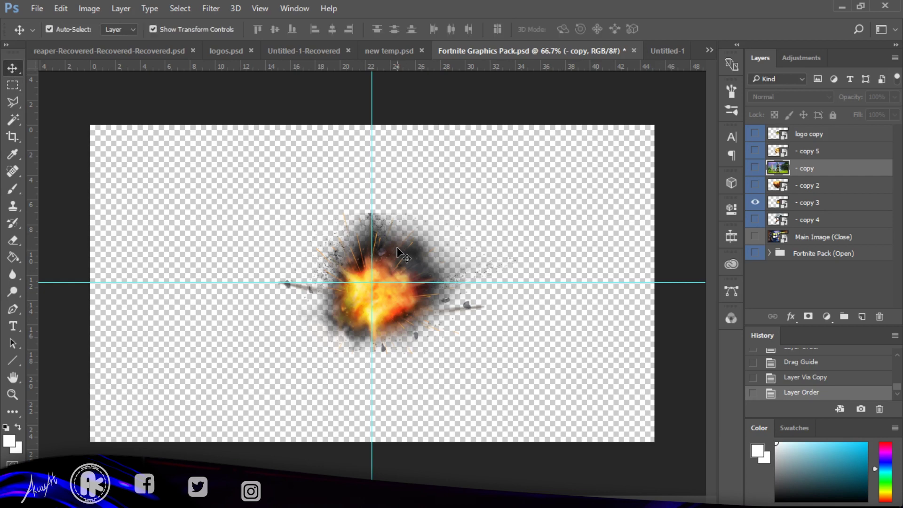
{"action": "left_click_drag", "start_coordinate": [396, 256], "coordinate": [406, 221]}
{"action": "left_click_drag", "start_coordinate": [366, 266], "coordinate": [367, 267]}
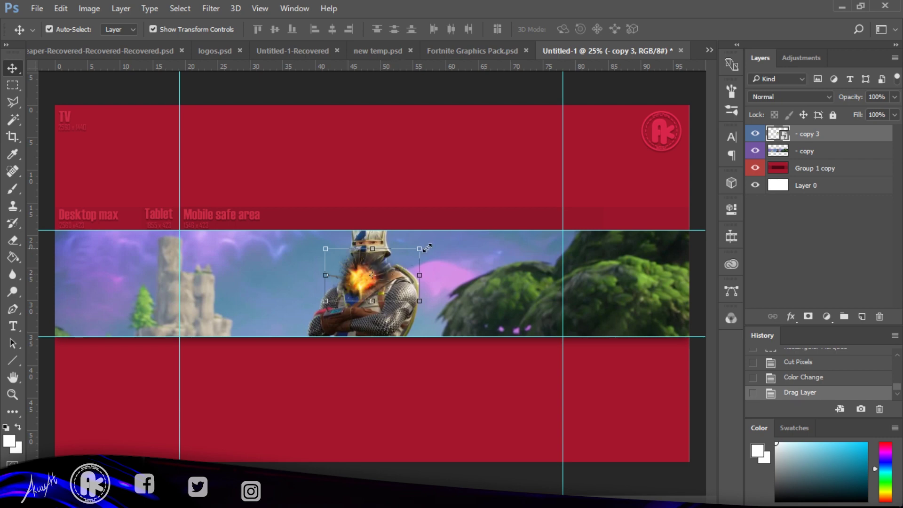
Enlarge the explosion proportionally over the knight until it extends slightly past both horizontal guides
{"action": "left_click_drag", "start_coordinate": [418, 251], "coordinate": [488, 221]}
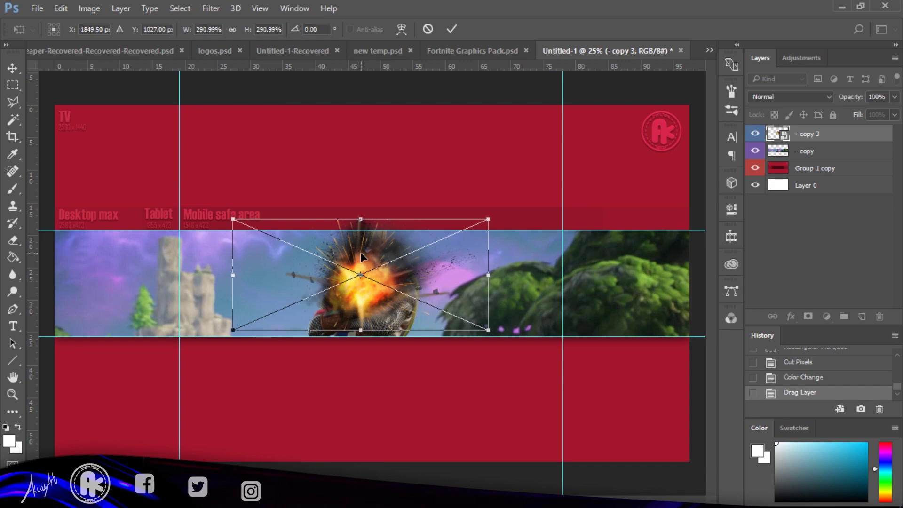
{"action": "left_click_drag", "start_coordinate": [361, 254], "coordinate": [354, 255]}
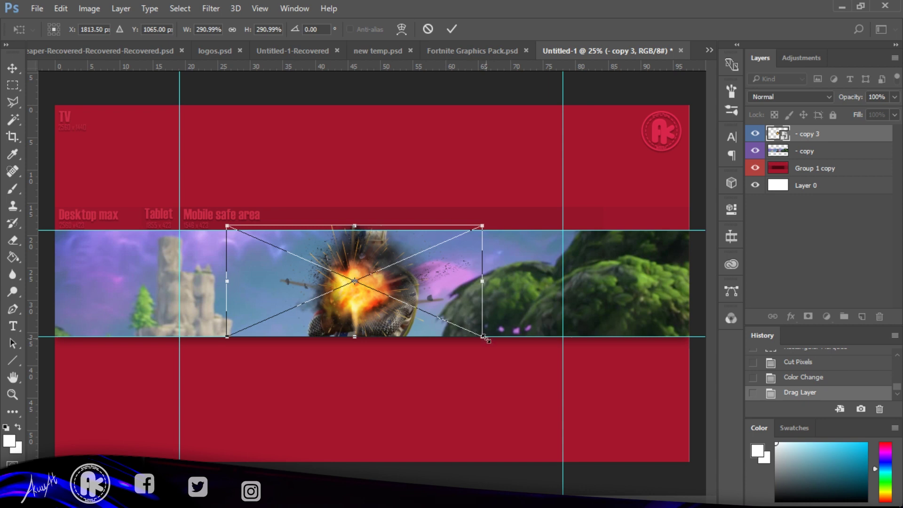
{"action": "left_click_drag", "start_coordinate": [484, 338], "coordinate": [521, 347]}
{"action": "key", "text": "Return"}
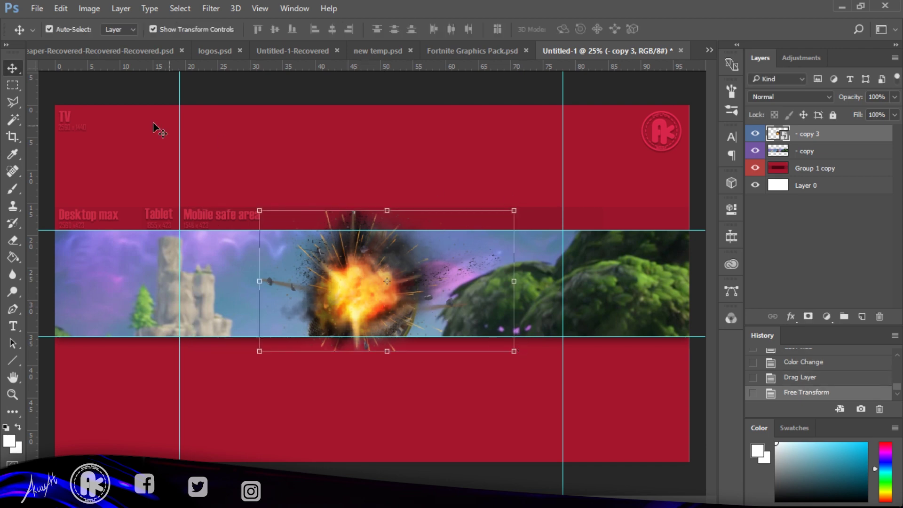
Rasterize the explosion layer and cut away the part that extends above the upper horizontal guide
{"action": "left_click", "coordinate": [12, 85]}
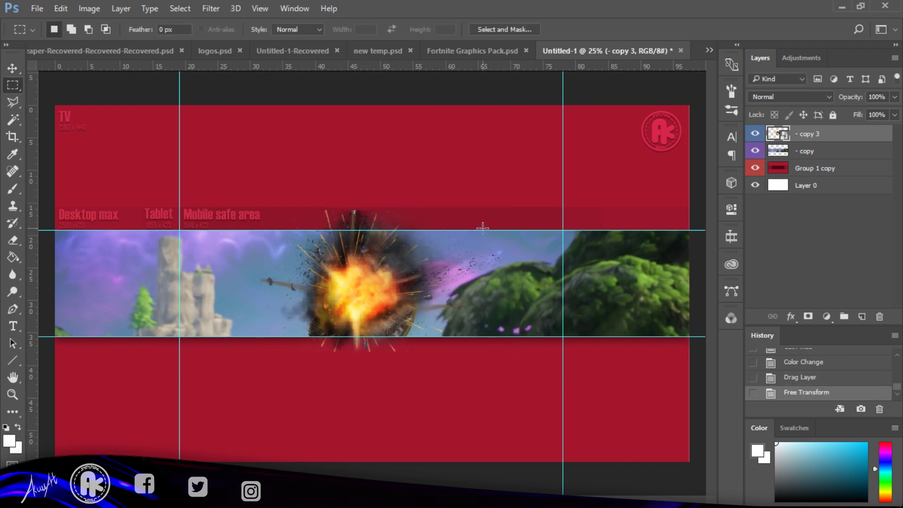
{"action": "left_click_drag", "start_coordinate": [489, 230], "coordinate": [238, 158]}
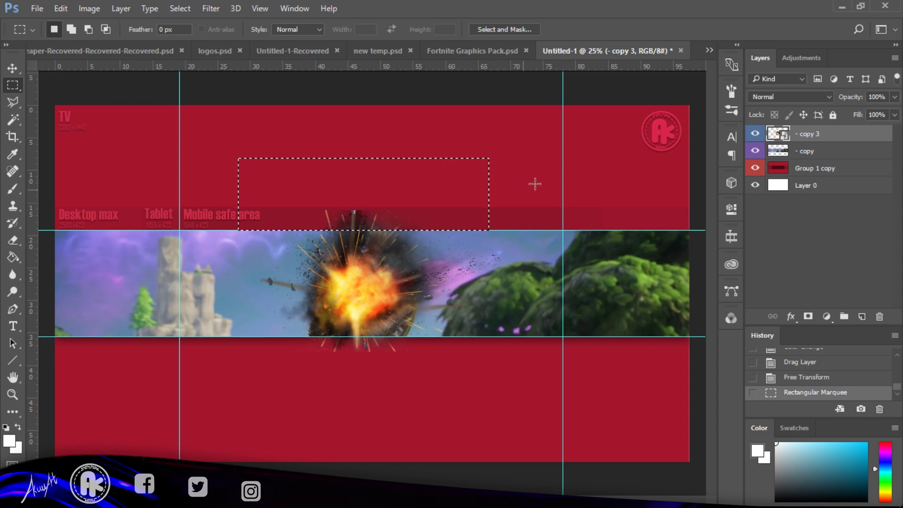
{"action": "right_click", "coordinate": [845, 132]}
{"action": "left_click", "coordinate": [633, 319]}
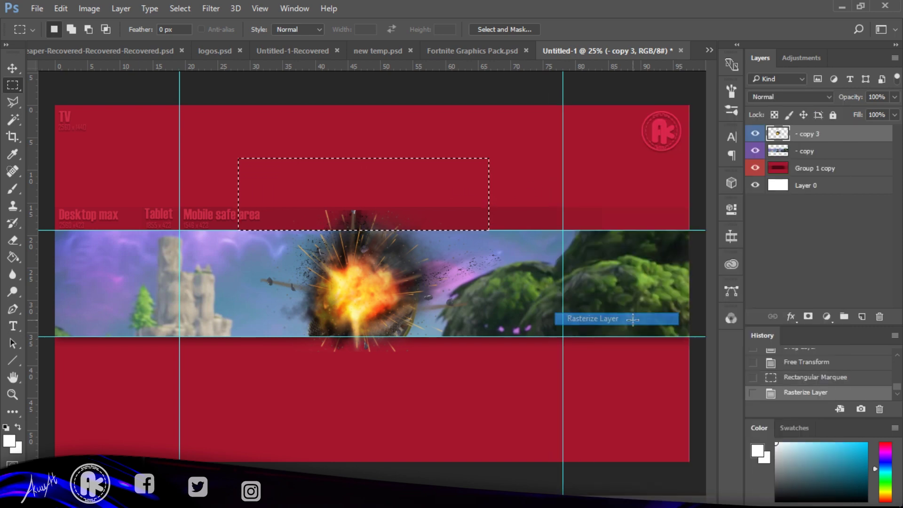
{"action": "key", "text": "ctrl+x"}
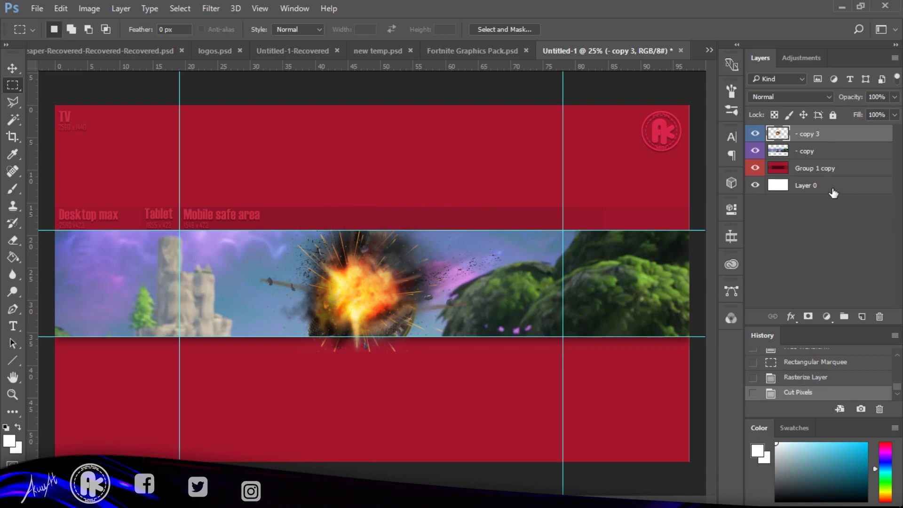
Delete the white Layer 0 and cut away the part of the explosion below the lower horizontal guide
{"action": "left_click_drag", "start_coordinate": [832, 192], "coordinate": [880, 316]}
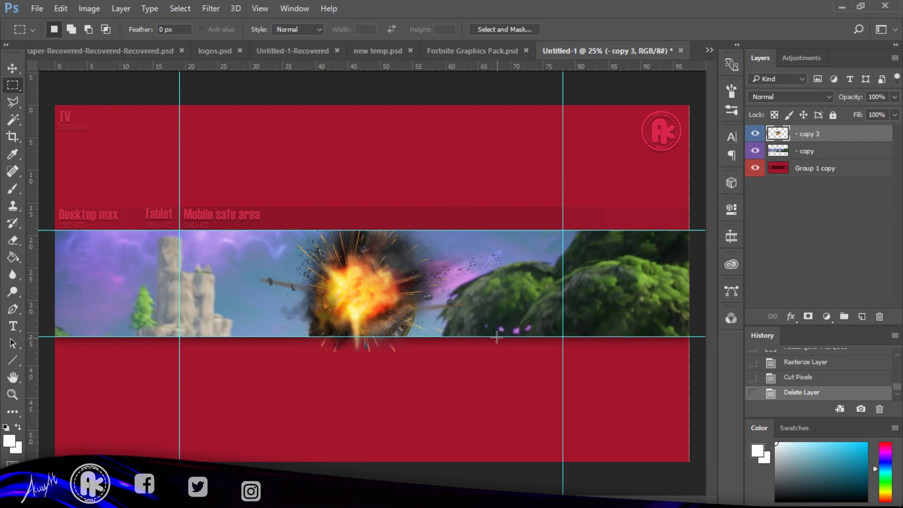
{"action": "left_click_drag", "start_coordinate": [498, 336], "coordinate": [213, 366]}
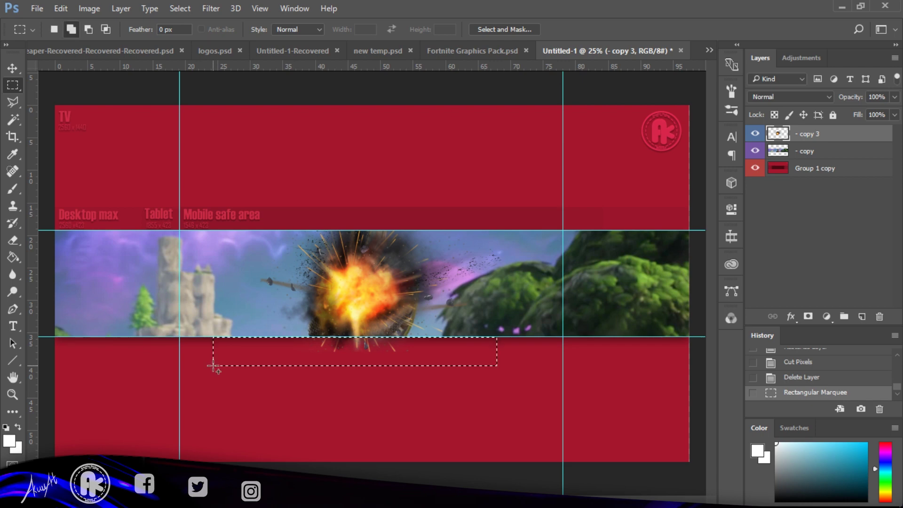
{"action": "key", "text": "ctrl+x"}
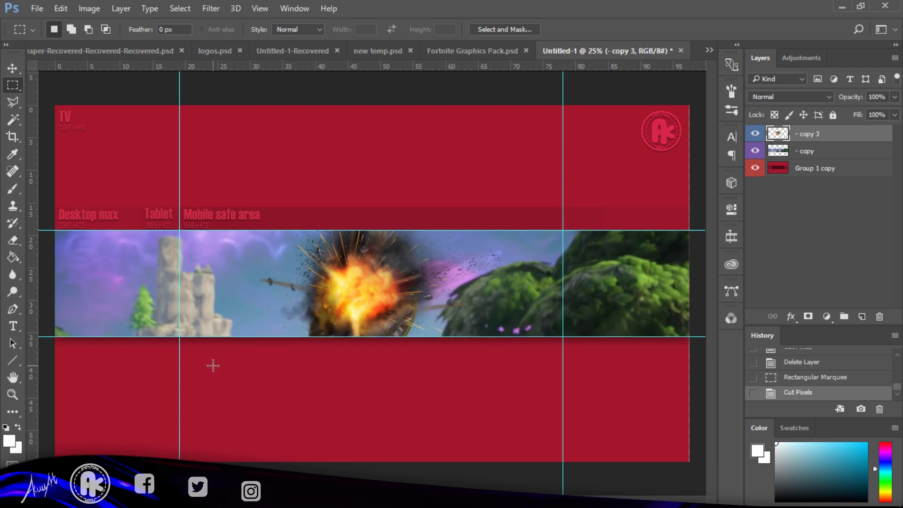
{"action": "key", "text": "ctrl+plus"}
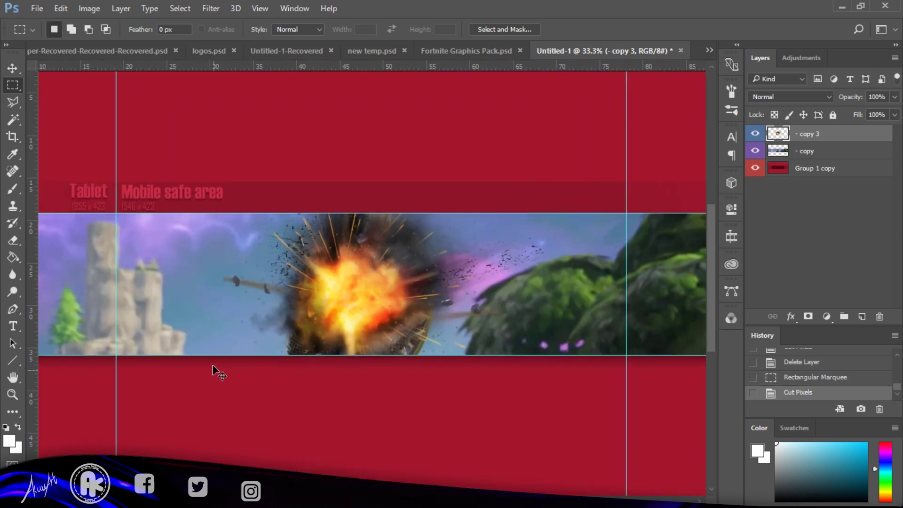
{"action": "key", "text": "ctrl+minus"}
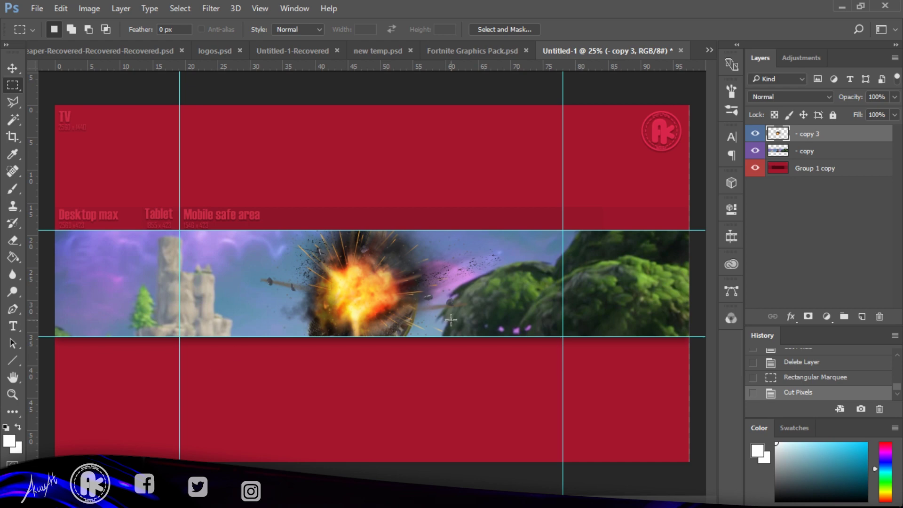
Duplicate the explosion layer, flip the copy horizontally, and shift it left so it overlaps the original explosion
{"action": "key", "text": "v"}
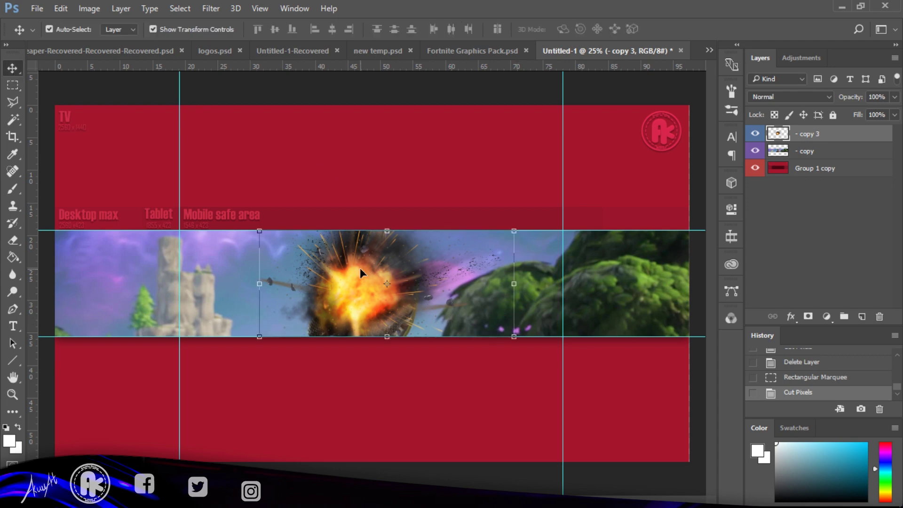
{"action": "key", "text": "ctrl"}
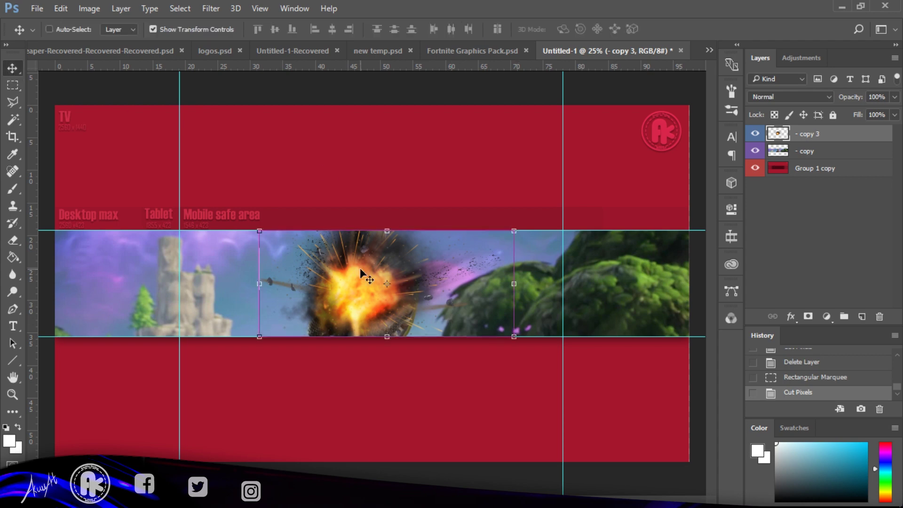
{"action": "key", "text": "ctrl+j"}
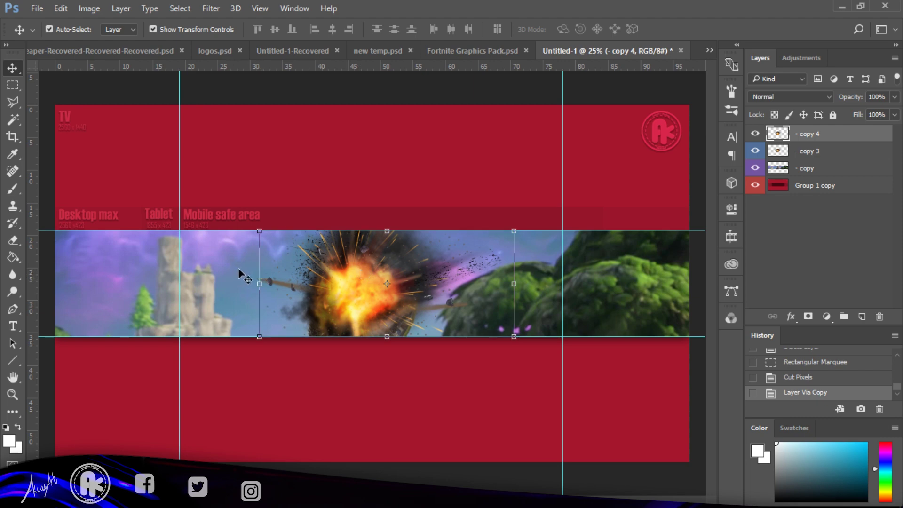
{"action": "key", "text": "ctrl+t"}
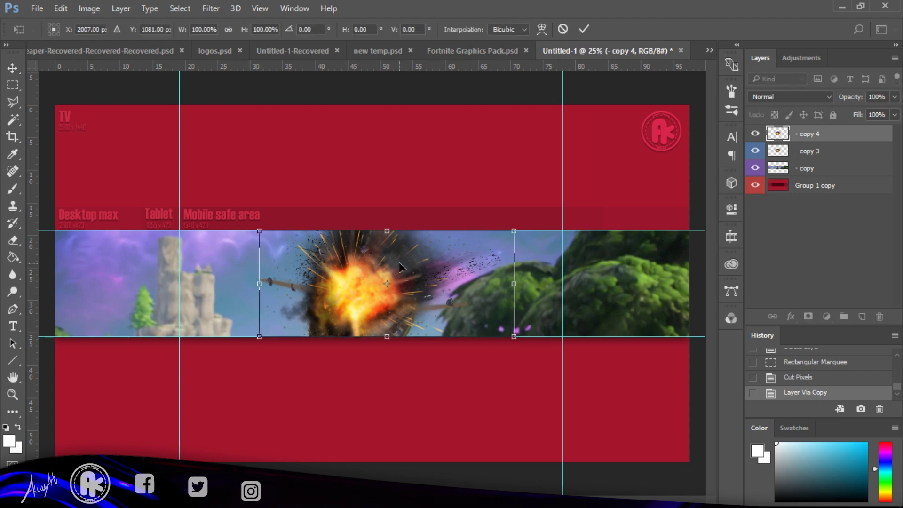
{"action": "right_click", "coordinate": [400, 267]}
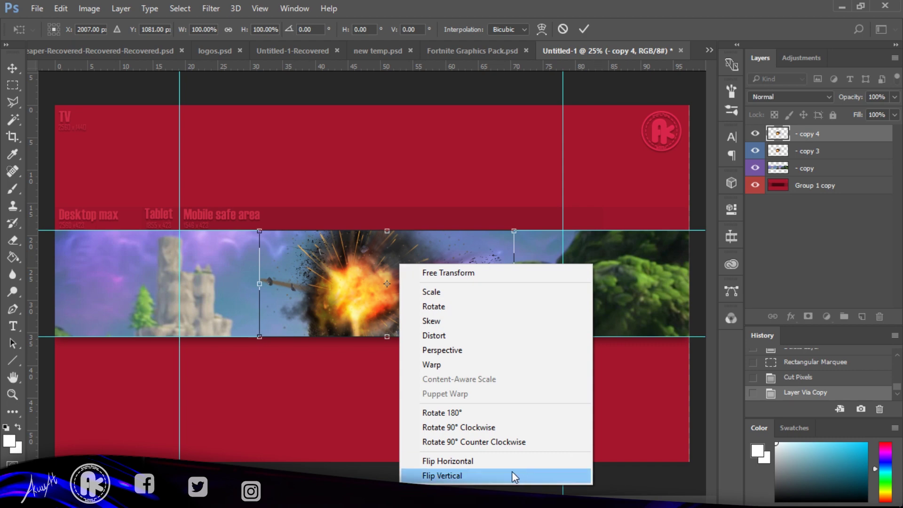
{"action": "left_click", "coordinate": [489, 461]}
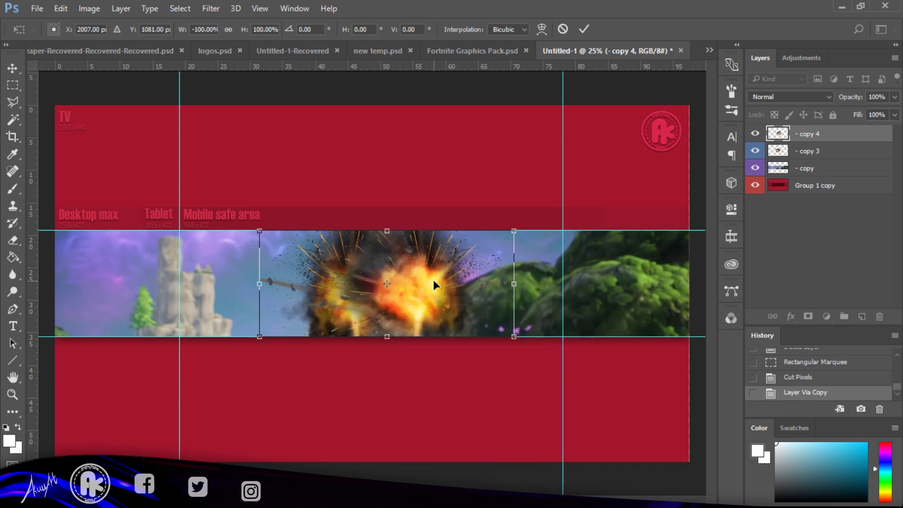
{"action": "left_click_drag", "start_coordinate": [428, 285], "coordinate": [358, 282]}
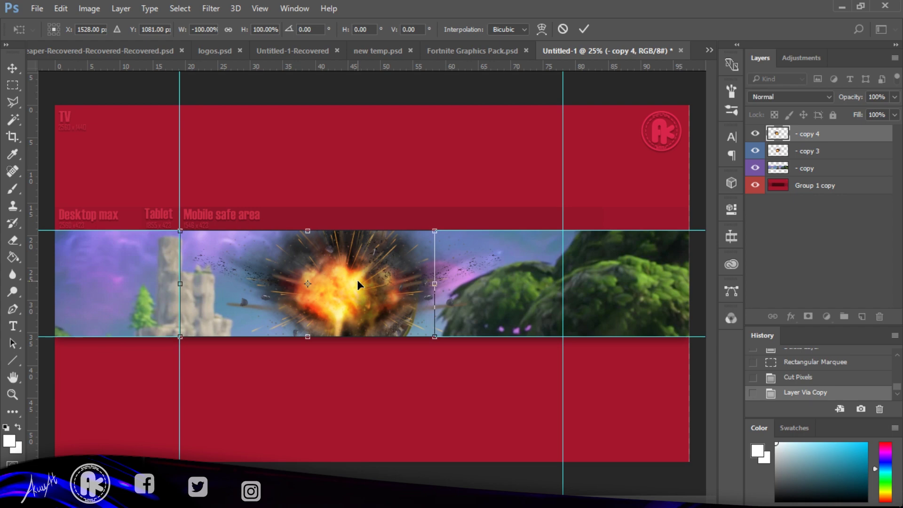
{"action": "key", "text": "Return"}
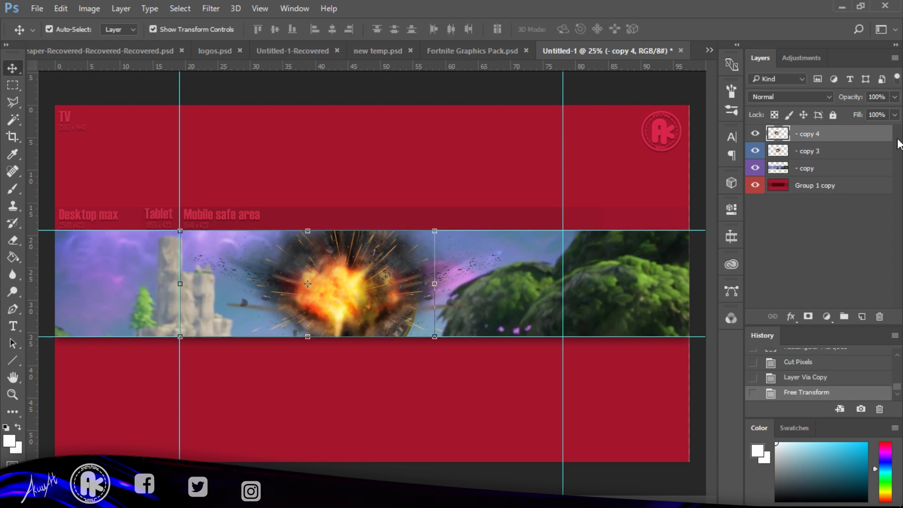
Place the flipped explosion's layer beneath the original's and shift the original slightly right to form a wider blast
{"action": "left_click_drag", "start_coordinate": [840, 135], "coordinate": [829, 163]}
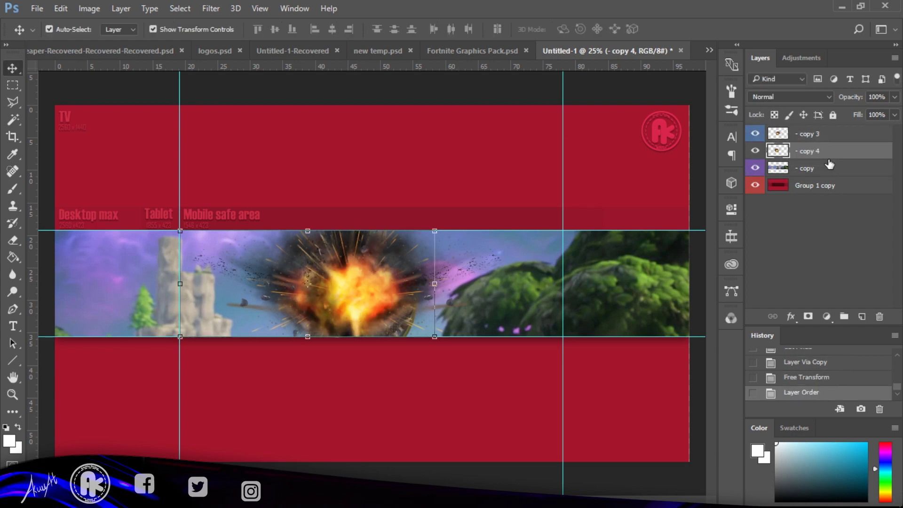
{"action": "mouse_move", "coordinate": [476, 266]}
{"action": "left_mouse_down"}
{"action": "mouse_move", "coordinate": [486, 264]}
{"action": "mouse_move", "coordinate": [447, 270]}
{"action": "mouse_move", "coordinate": [466, 267]}
{"action": "left_mouse_up"}
{"action": "key", "text": "ctrl+z"}
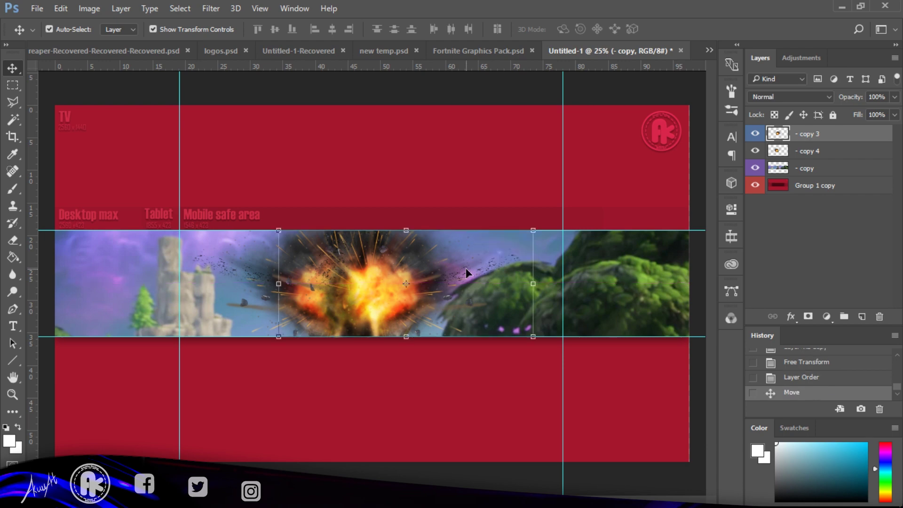
{"action": "left_click", "coordinate": [426, 412]}
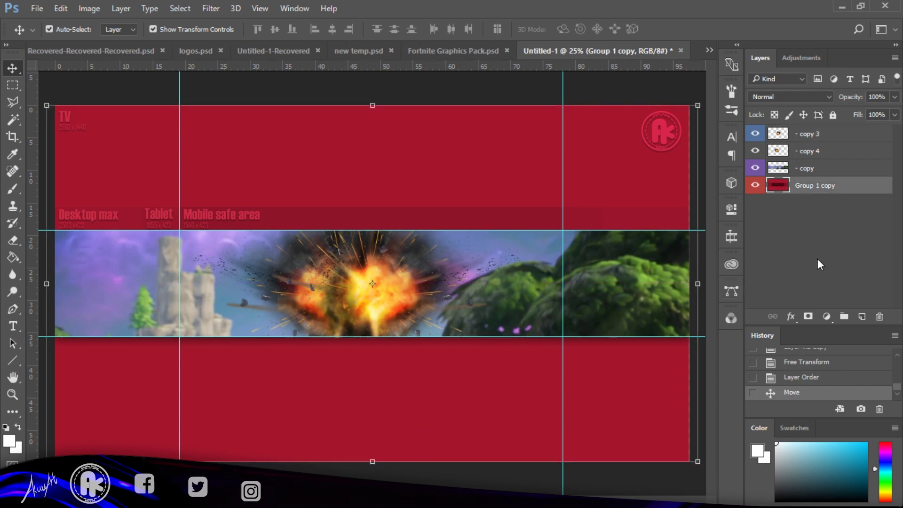
Merge the two explosion layers, "- copy 3" and "- copy 4", into a single layer
{"action": "left_click", "coordinate": [840, 151]}
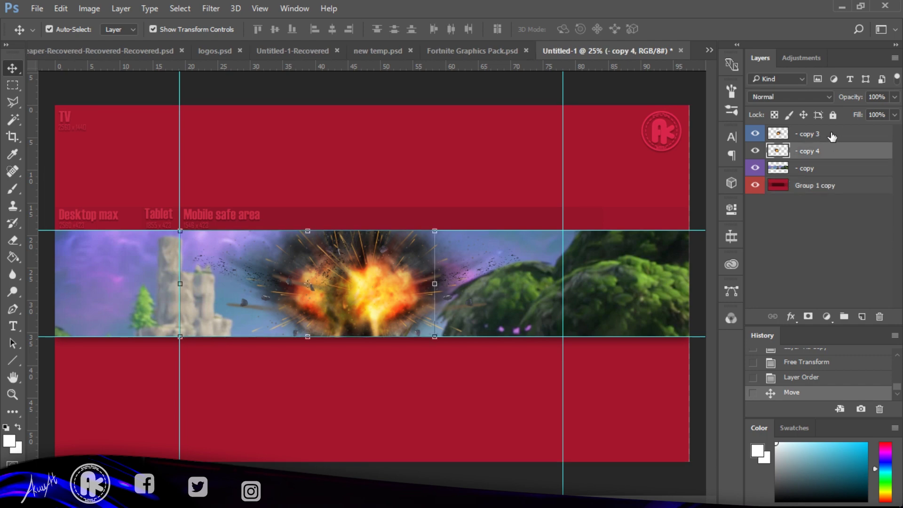
{"action": "left_click", "coordinate": [835, 137], "text": "shift"}
{"action": "right_click", "coordinate": [836, 137]}
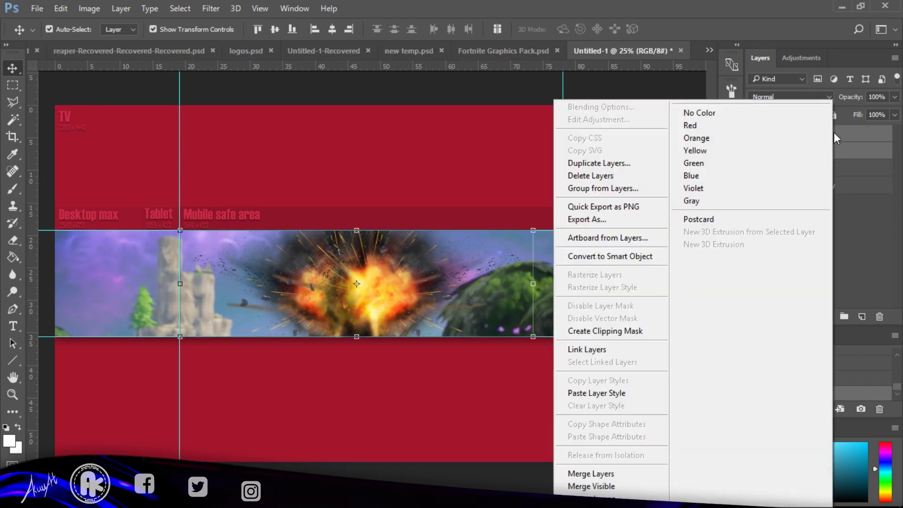
{"action": "left_click", "coordinate": [617, 473]}
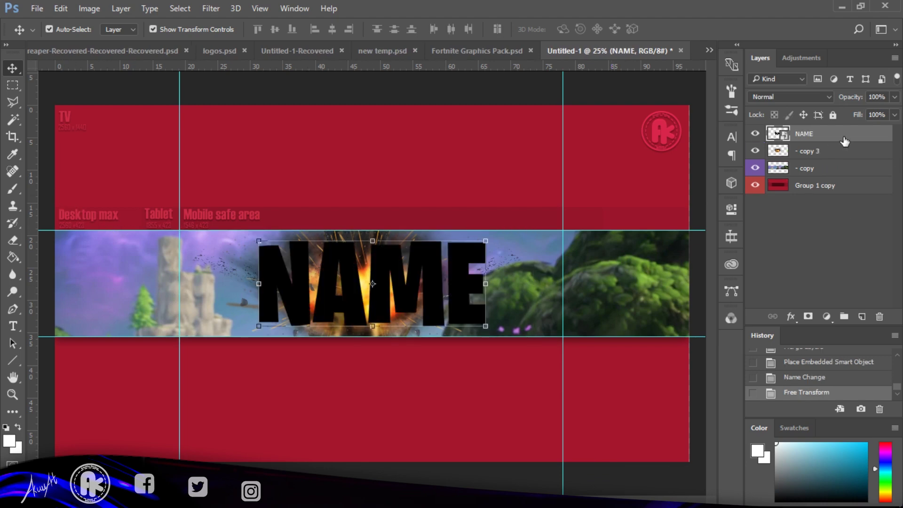
Rasterize the NAME smart object layer and keep it selected
{"action": "right_click", "coordinate": [844, 138]}
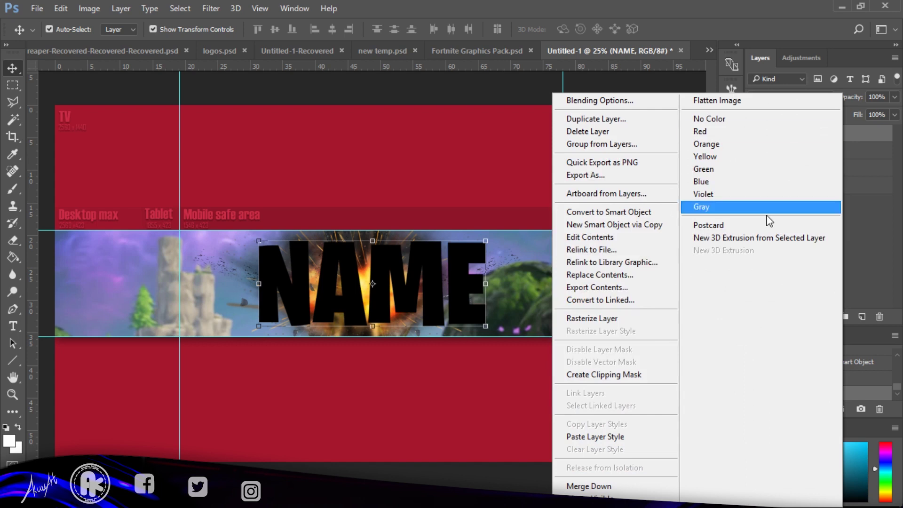
{"action": "left_click", "coordinate": [641, 323]}
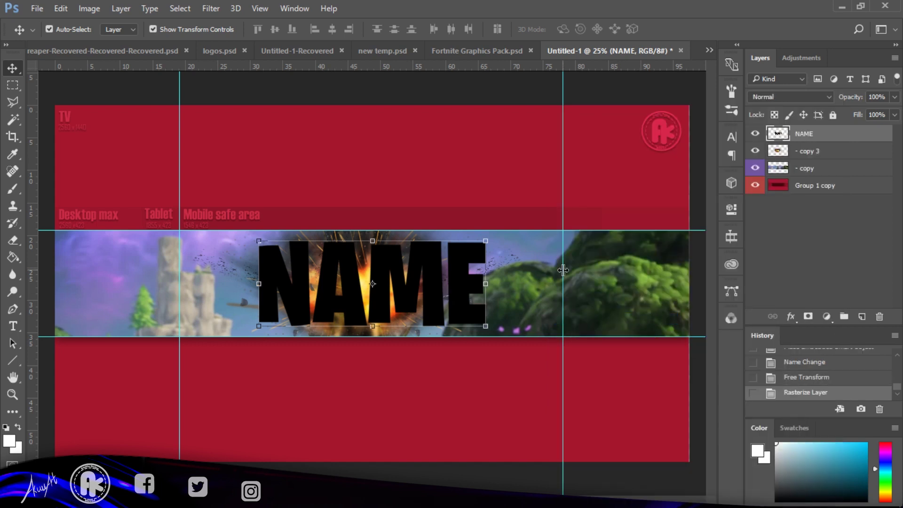
{"action": "left_click_drag", "start_coordinate": [563, 270], "coordinate": [563, 270]}
{"action": "left_click", "coordinate": [522, 277]}
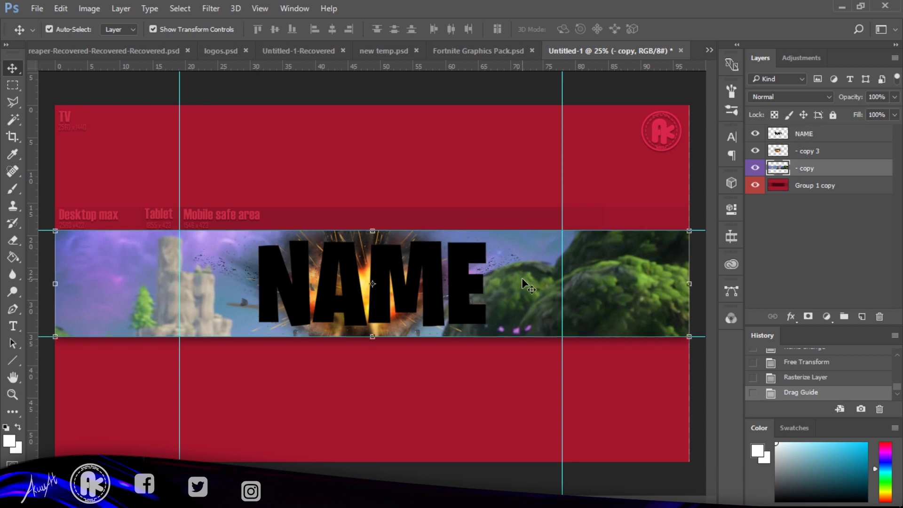
{"action": "left_click", "coordinate": [456, 303]}
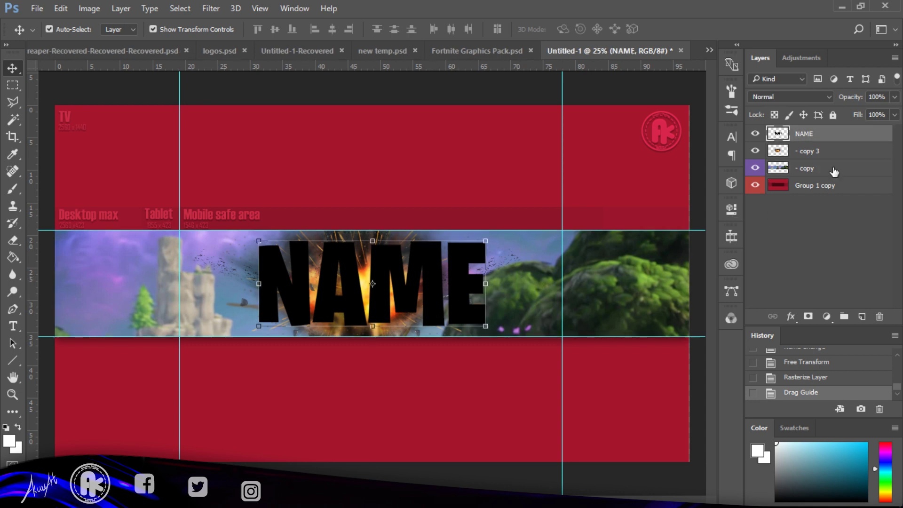
Apply a white (ffffff) Color Overlay at 100% opacity to the NAME layer
{"action": "right_click", "coordinate": [848, 137]}
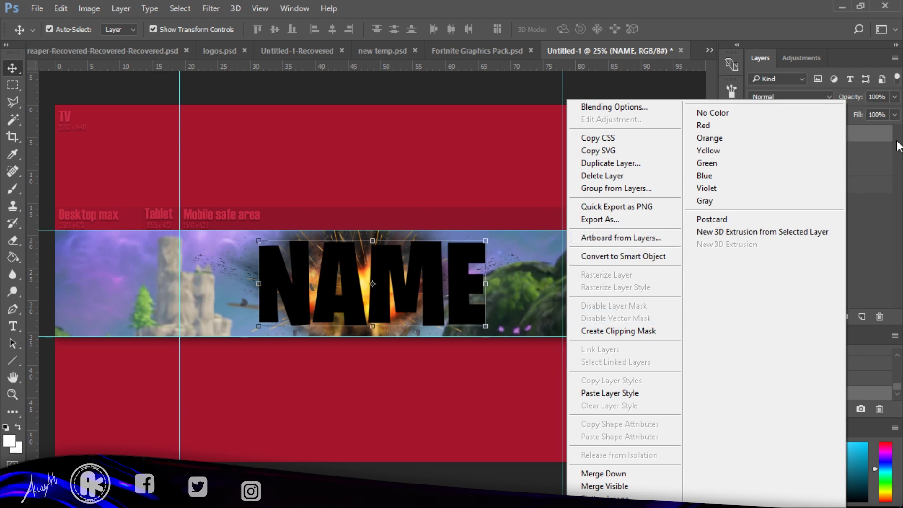
{"action": "left_click", "coordinate": [872, 140]}
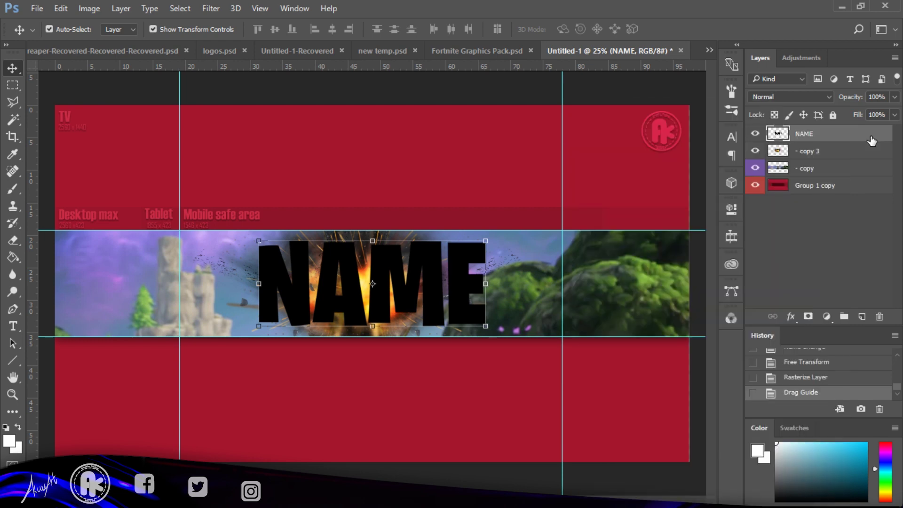
{"action": "double_click", "coordinate": [855, 137]}
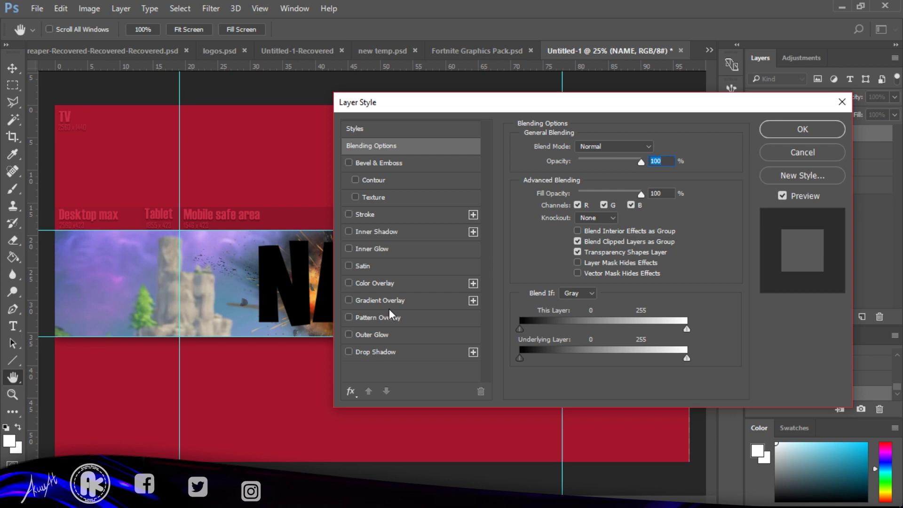
{"action": "left_click", "coordinate": [374, 284]}
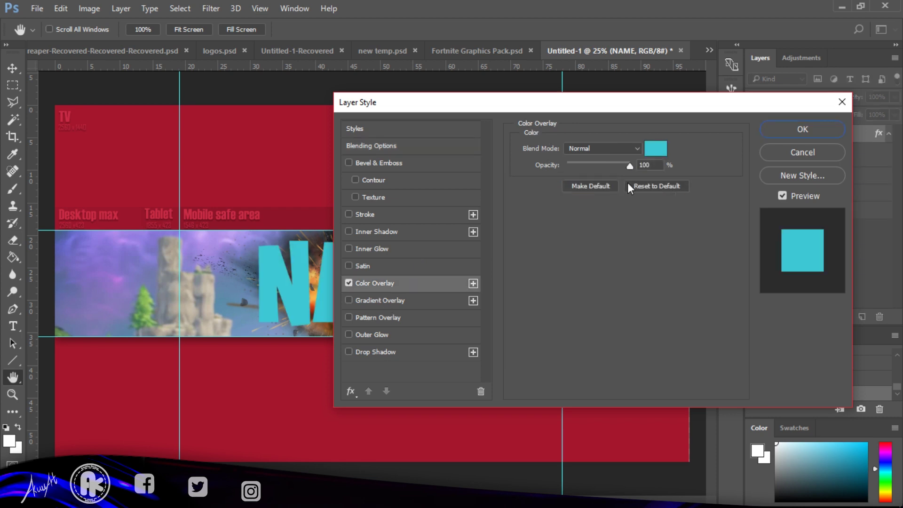
{"action": "left_click", "coordinate": [656, 148]}
{"action": "left_click", "coordinate": [535, 70]}
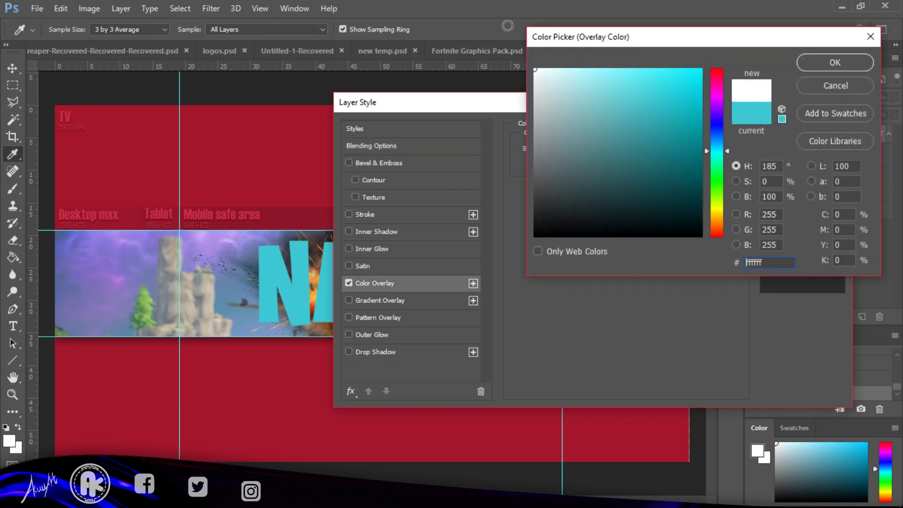
{"action": "left_click", "coordinate": [826, 67]}
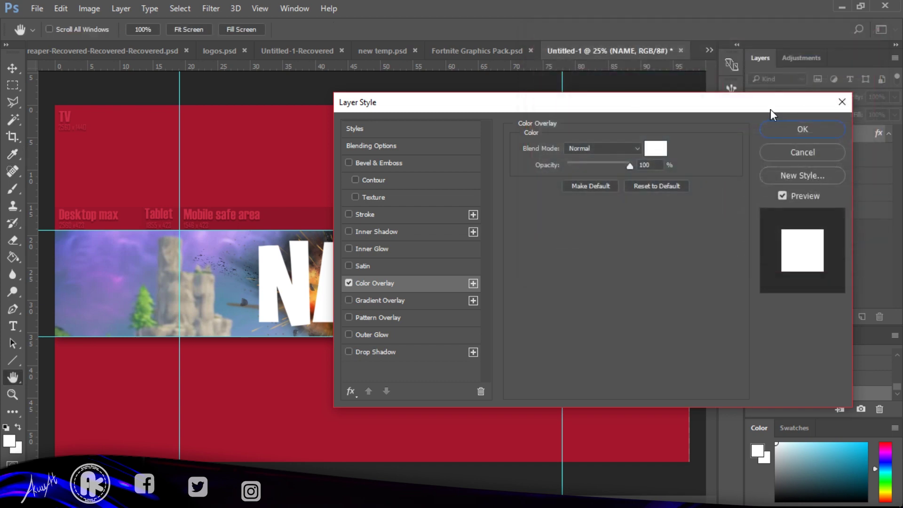
{"action": "left_click", "coordinate": [785, 136]}
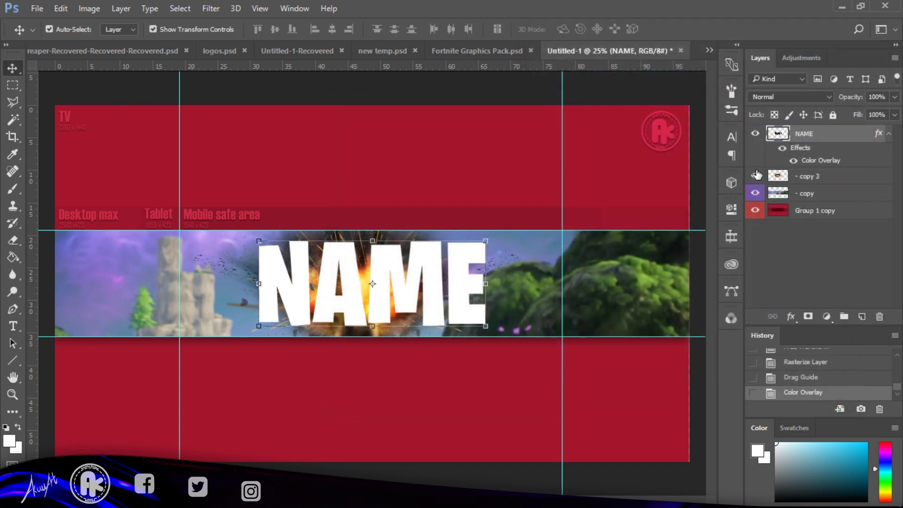
Rasterize the NAME layer's style so the white overlay is baked into the text pixels
{"action": "right_click", "coordinate": [839, 146]}
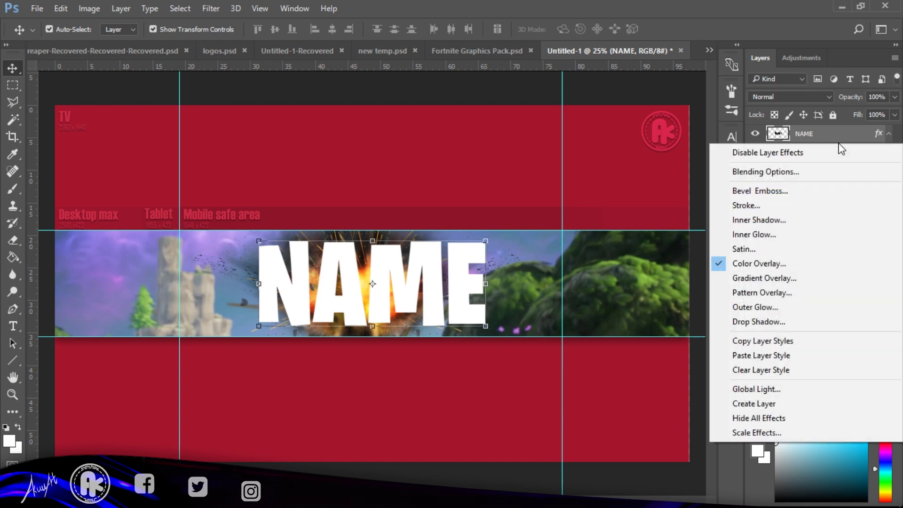
{"action": "right_click", "coordinate": [837, 128]}
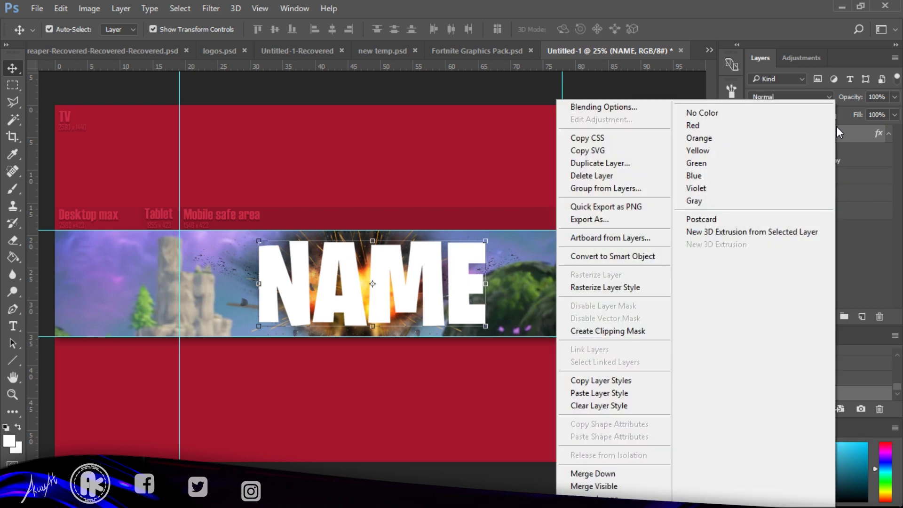
{"action": "left_click", "coordinate": [629, 288]}
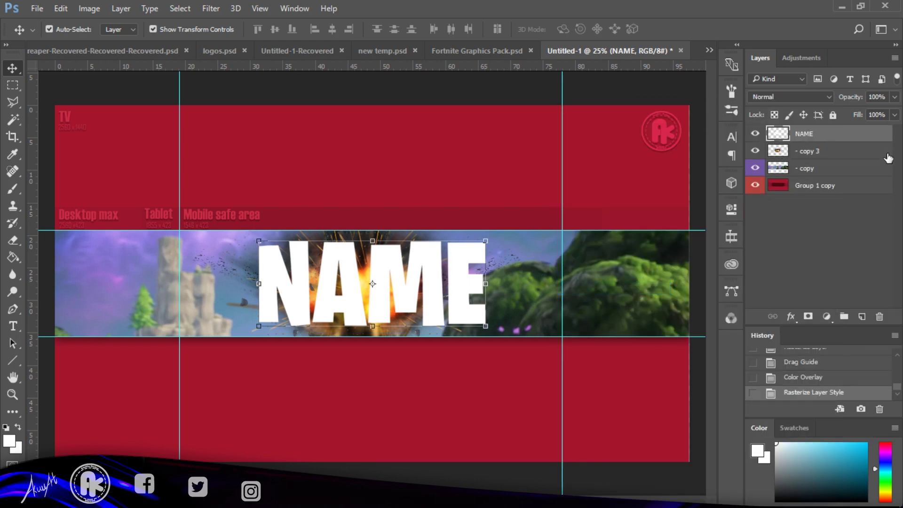
Duplicate the NAME layer and place the copy directly beneath the original
{"action": "left_click", "coordinate": [754, 133]}
{"action": "left_click", "coordinate": [755, 134]}
{"action": "key", "text": "ctrl+j"}
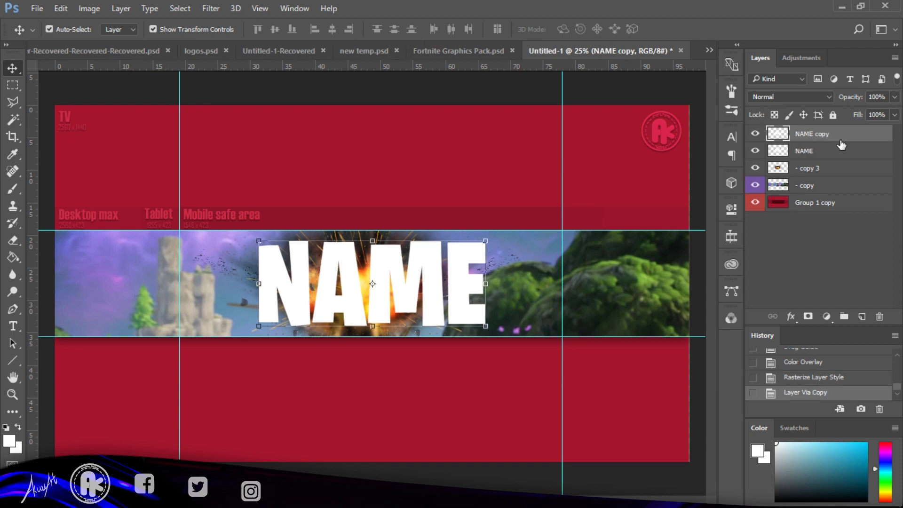
{"action": "left_click_drag", "start_coordinate": [843, 135], "coordinate": [834, 162]}
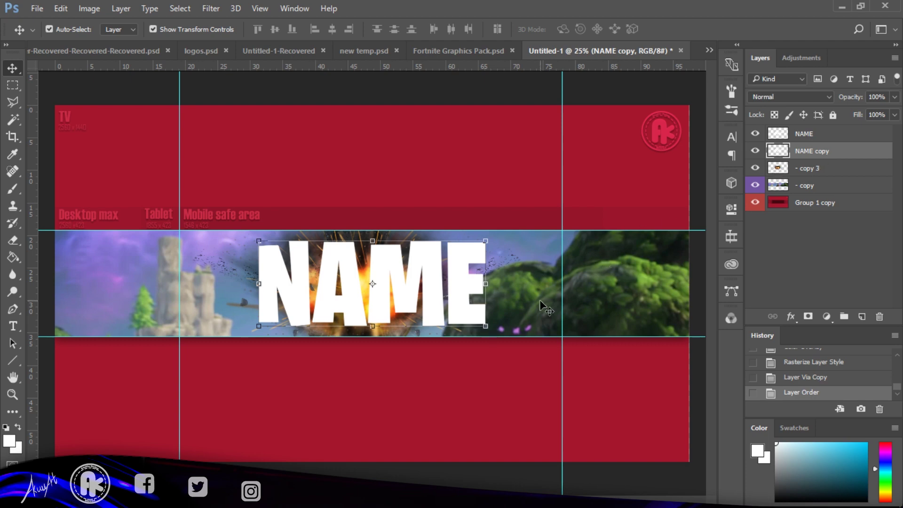
Move the NAME copy's transform reference point to its top center and scale the copy up to about 108%
{"action": "key", "text": "ctrl+t"}
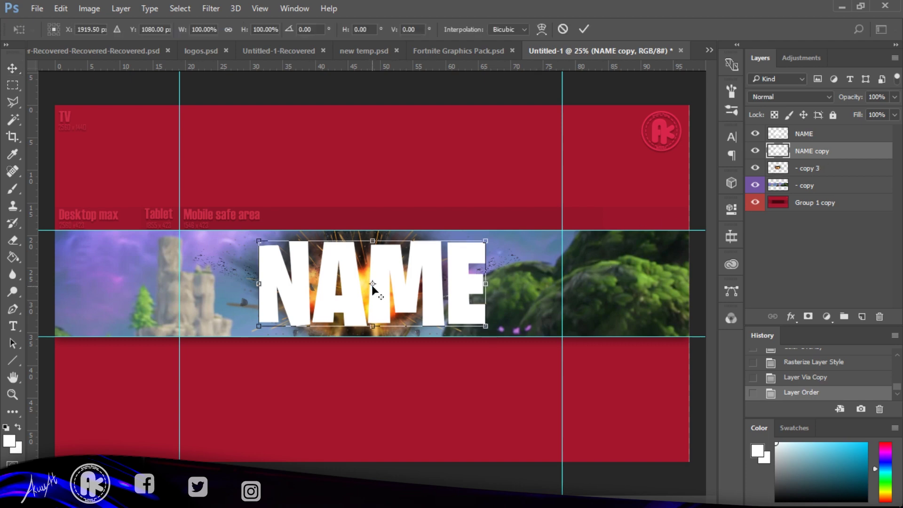
{"action": "left_click_drag", "start_coordinate": [371, 285], "coordinate": [373, 243]}
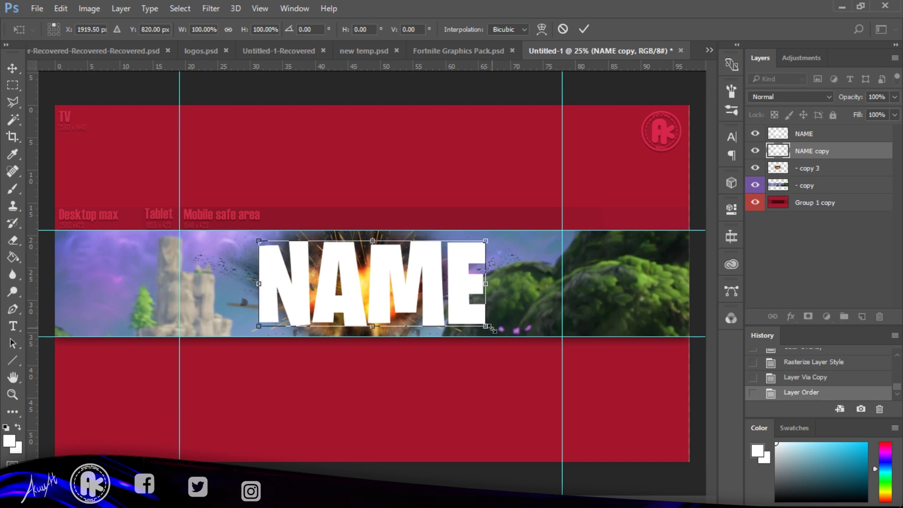
{"action": "key", "text": "alt+shift"}
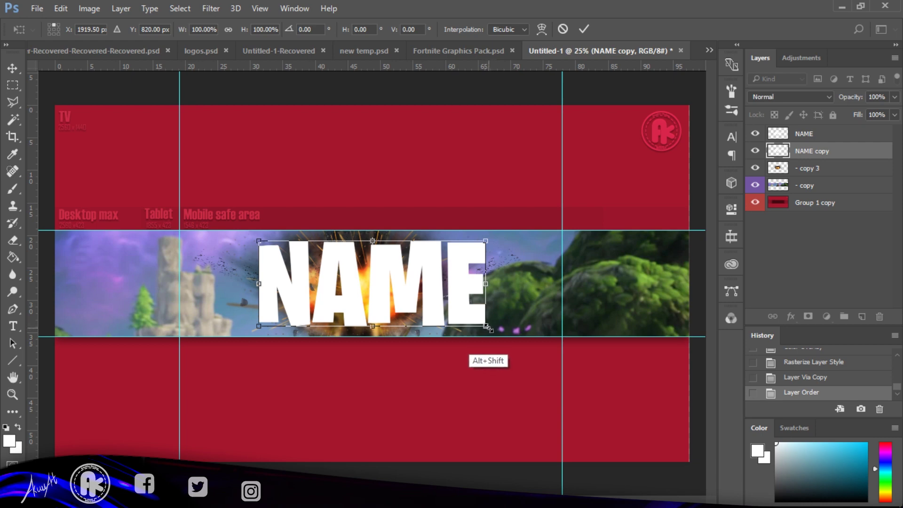
{"action": "left_click_drag", "start_coordinate": [488, 326], "coordinate": [499, 338]}
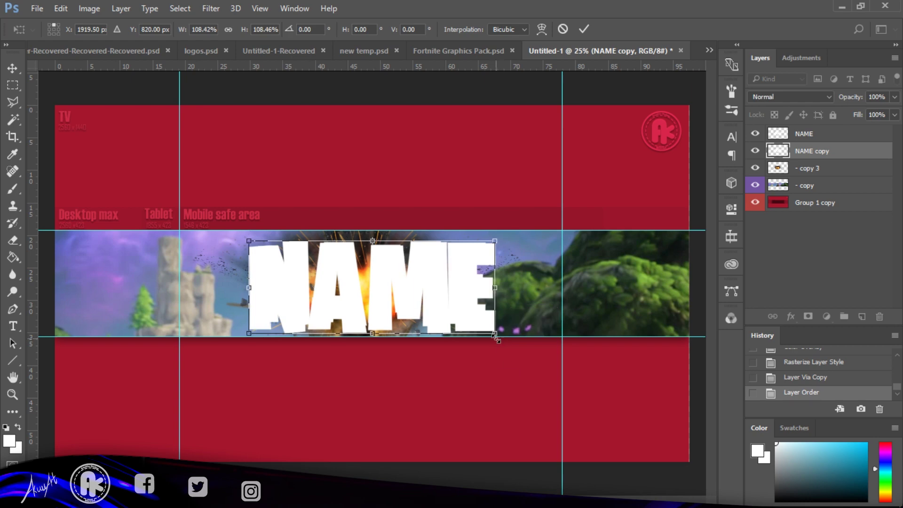
{"action": "key", "text": "Return"}
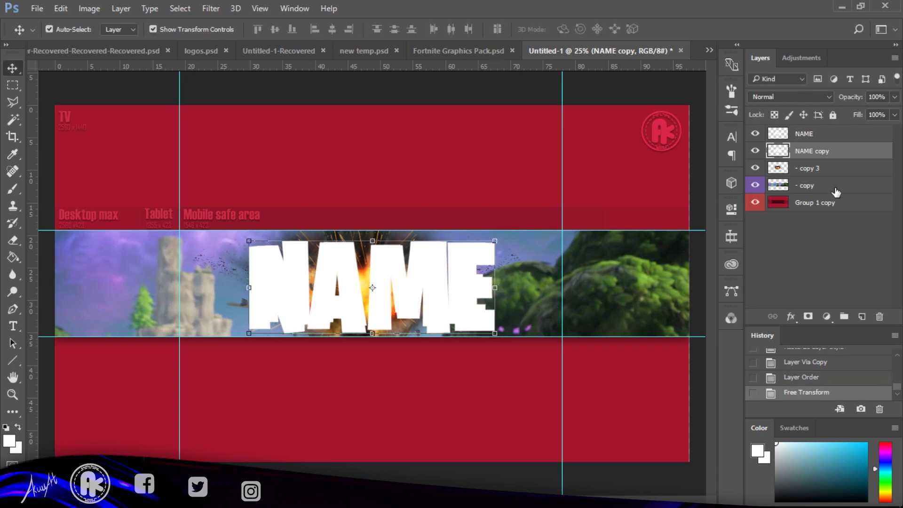
Apply a deep blue-violet Color Overlay at 100% opacity to the enlarged NAME copy
{"action": "double_click", "coordinate": [861, 157]}
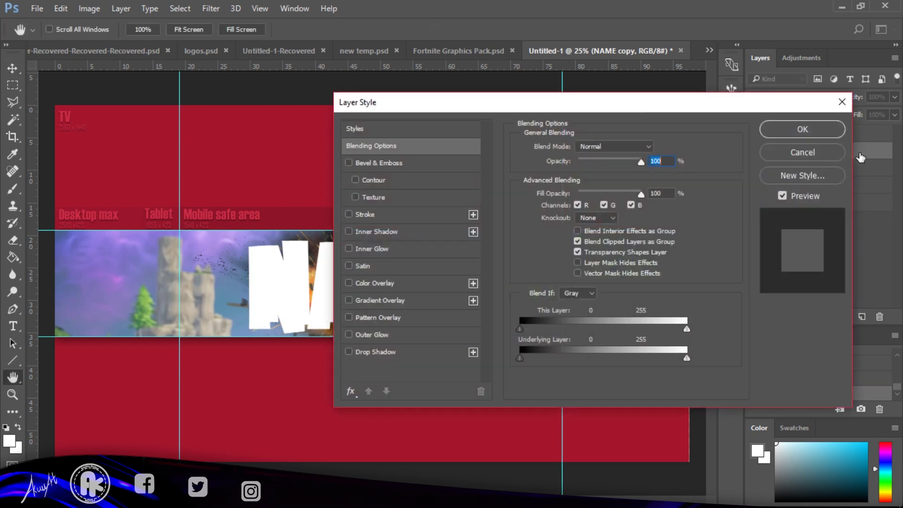
{"action": "left_click", "coordinate": [409, 283]}
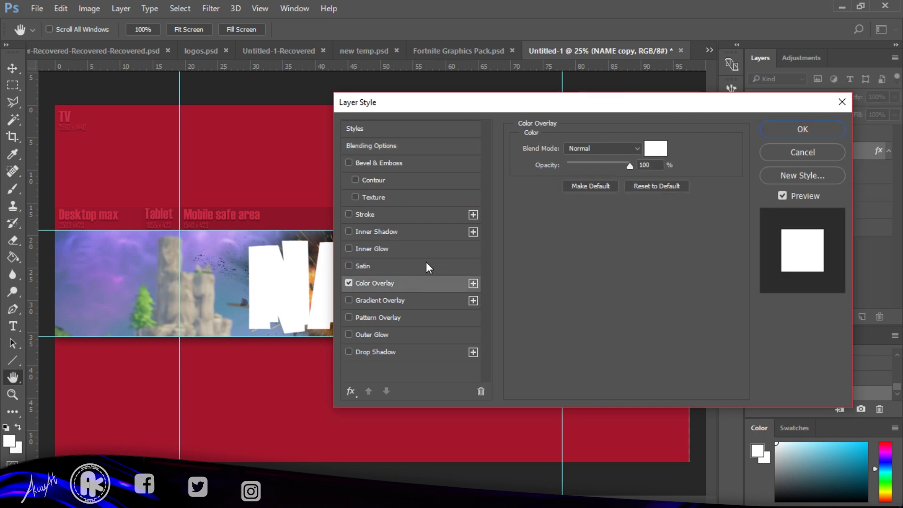
{"action": "left_click", "coordinate": [657, 149]}
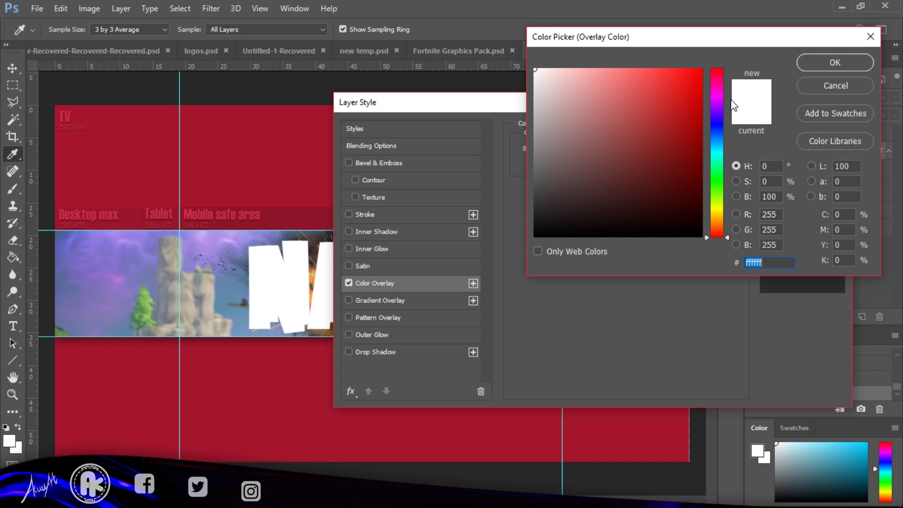
{"action": "left_click_drag", "start_coordinate": [717, 120], "coordinate": [715, 112]}
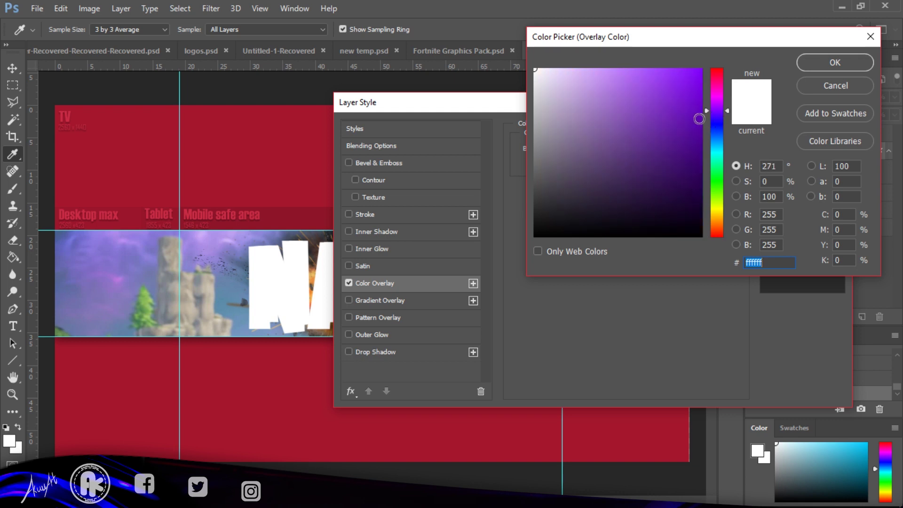
{"action": "left_click", "coordinate": [701, 109]}
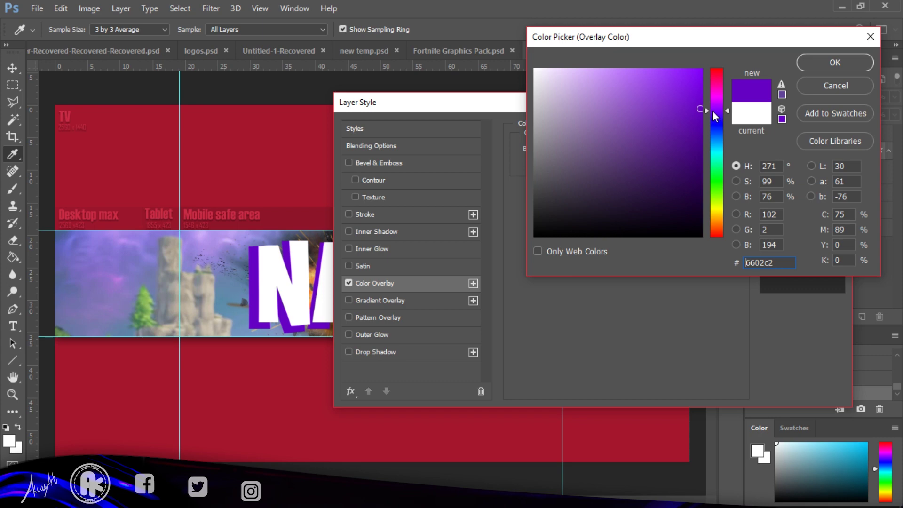
{"action": "left_click_drag", "start_coordinate": [713, 111], "coordinate": [712, 113]}
{"action": "left_click", "coordinate": [827, 70]}
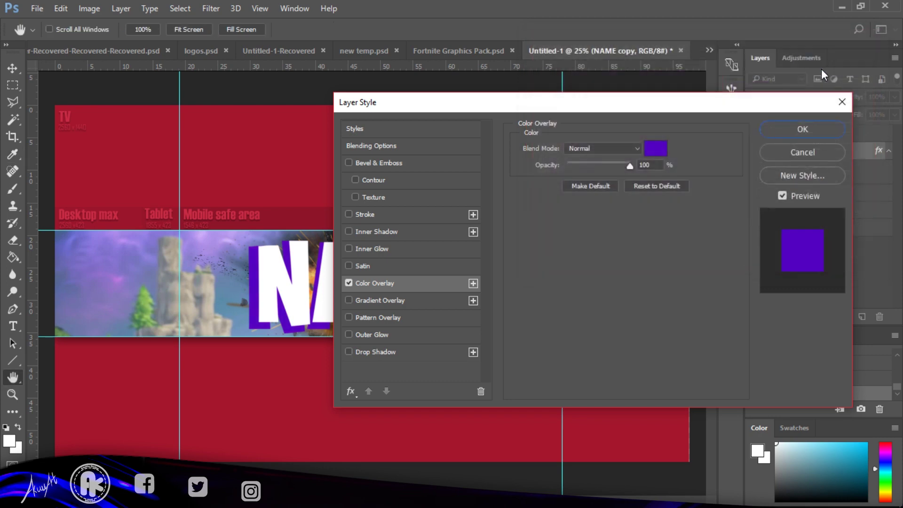
{"action": "left_click", "coordinate": [793, 130]}
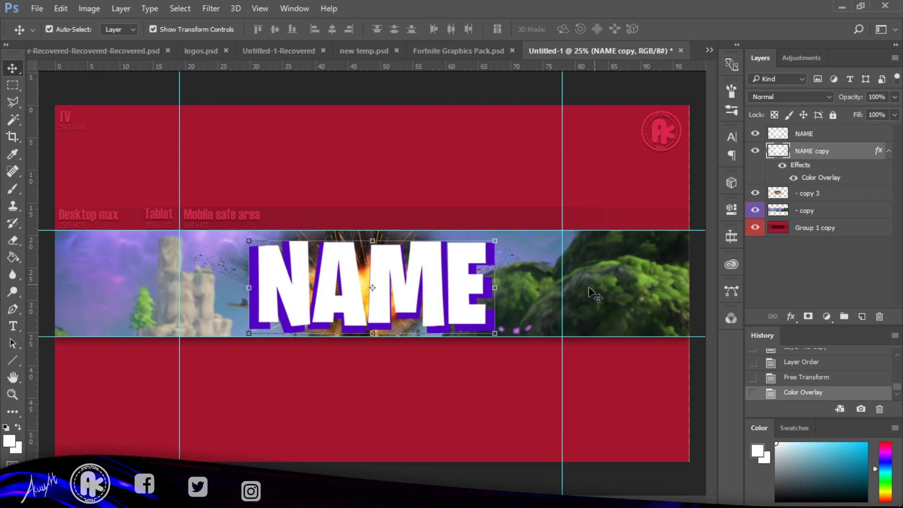
Add a black Multiply Inner Shadow to the white NAME layer with 51% opacity, 90° angle, 24 px distance, 9% choke and 43 px size
{"action": "left_click", "coordinate": [412, 294]}
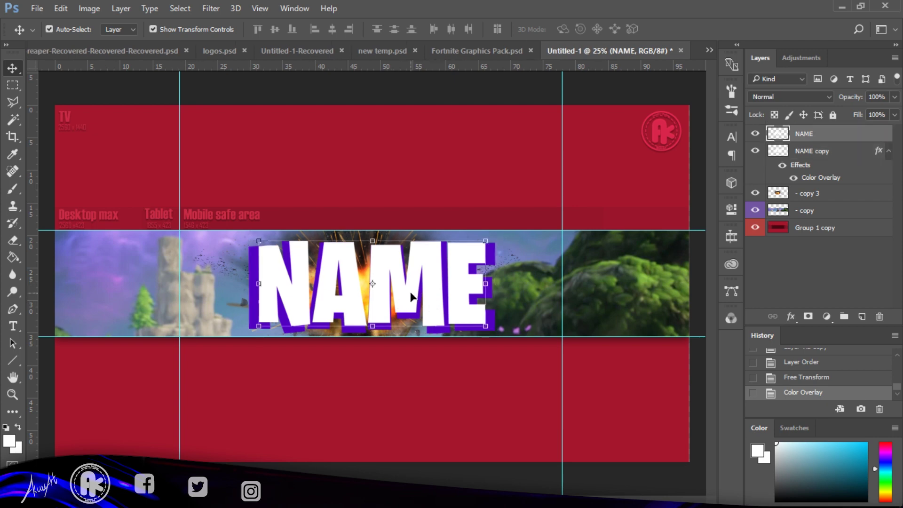
{"action": "double_click", "coordinate": [842, 144]}
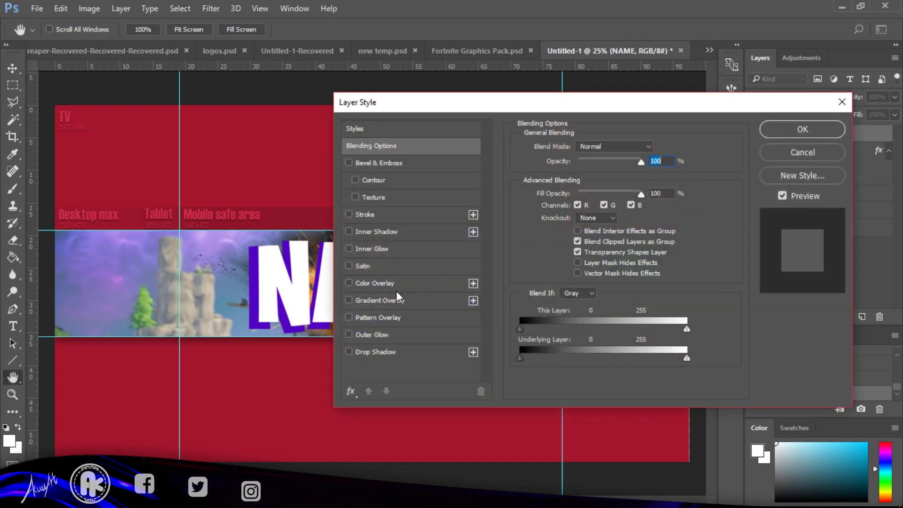
{"action": "left_click", "coordinate": [391, 232]}
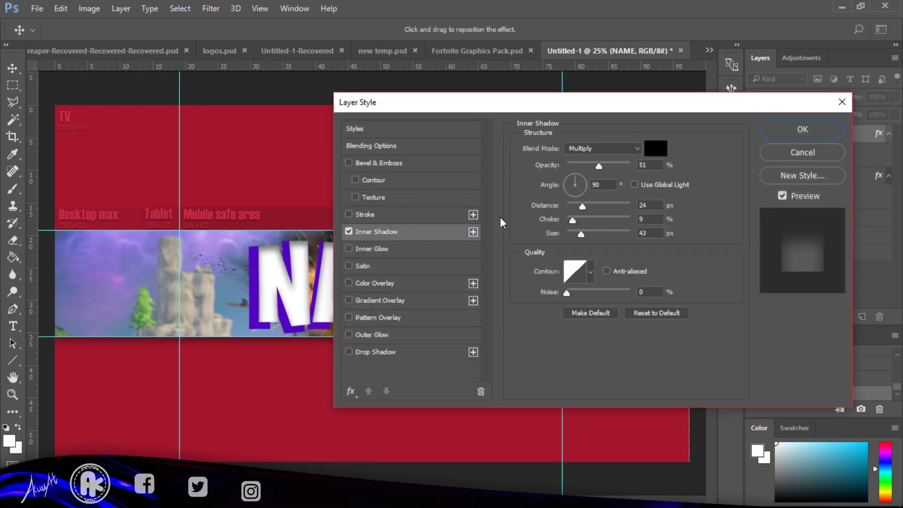
{"action": "left_click_drag", "start_coordinate": [546, 101], "coordinate": [741, 58]}
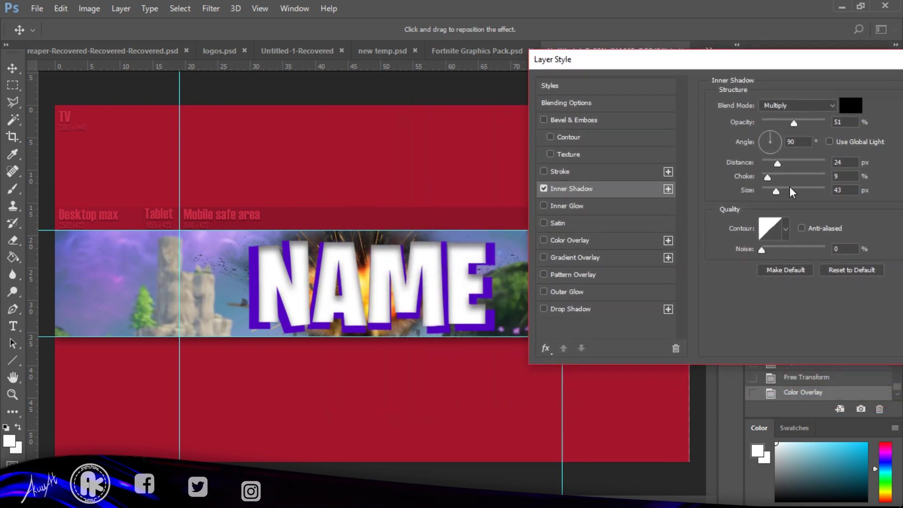
{"action": "left_click", "coordinate": [603, 258]}
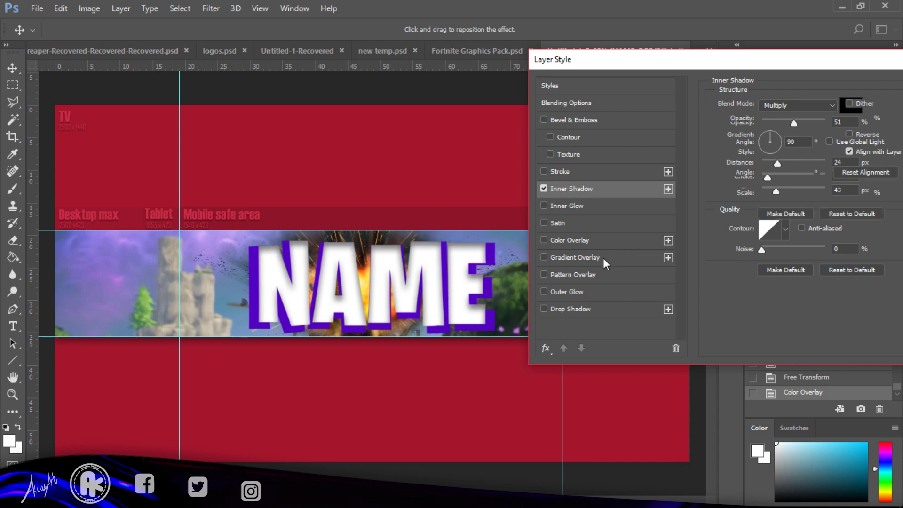
{"action": "left_click", "coordinate": [543, 258]}
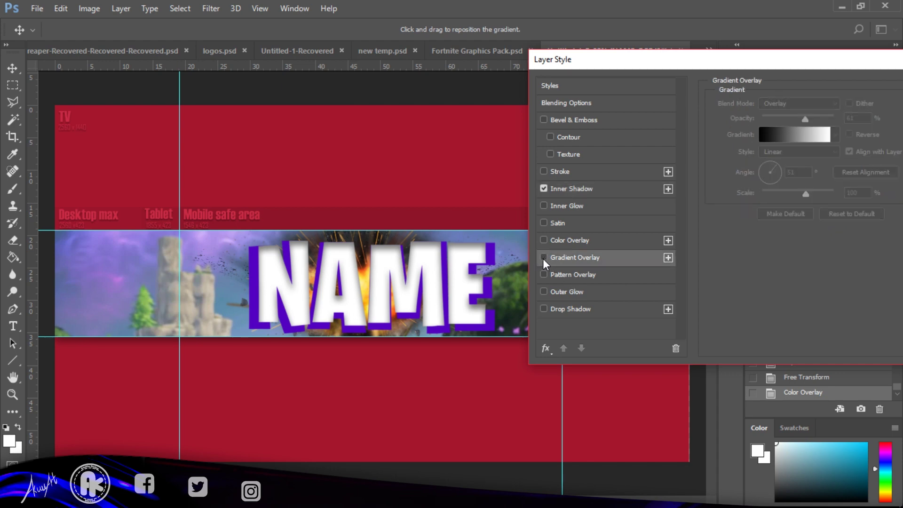
{"action": "left_click", "coordinate": [607, 188]}
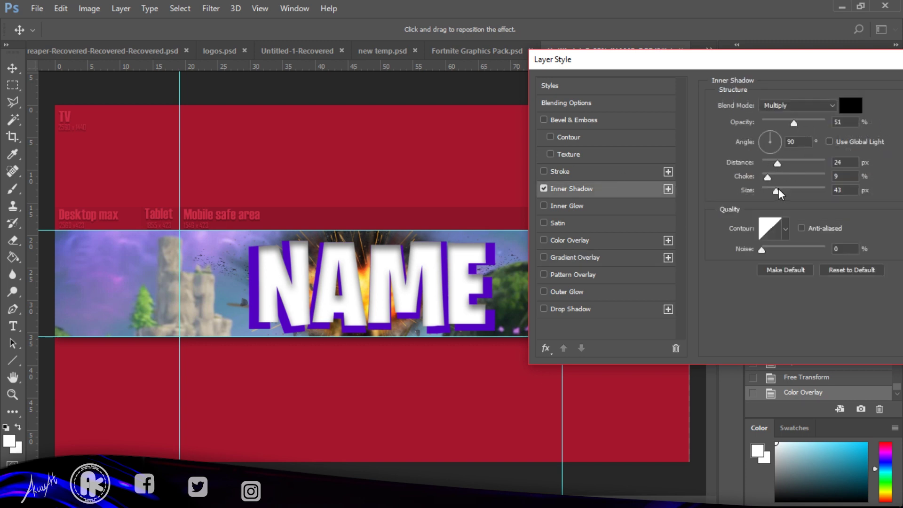
Set the NAME layer's Inner Shadow to 18% choke and 59 px size and apply the layer style
{"action": "left_click_drag", "start_coordinate": [778, 188], "coordinate": [781, 189]}
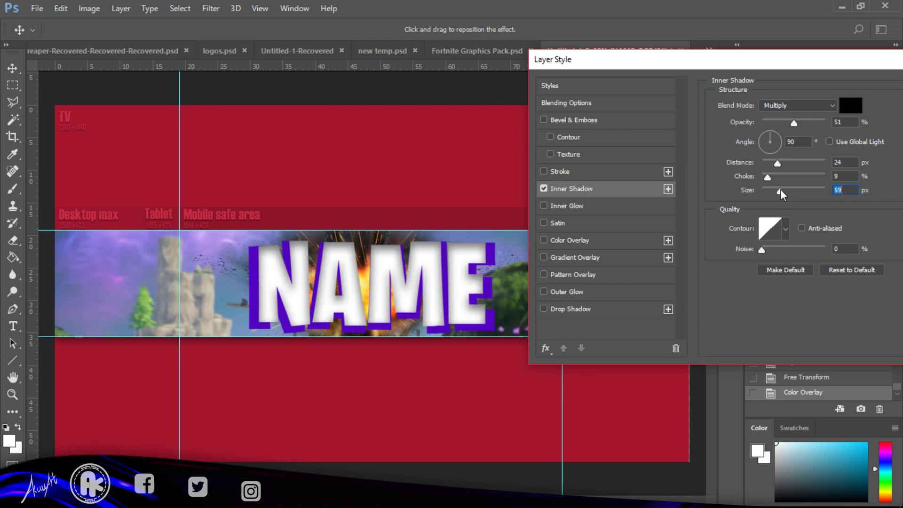
{"action": "left_click_drag", "start_coordinate": [770, 176], "coordinate": [772, 176]}
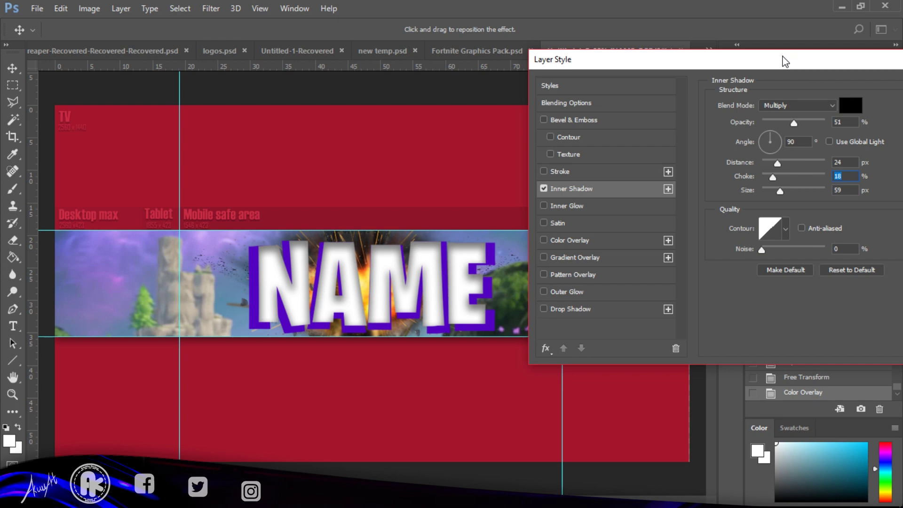
{"action": "left_click_drag", "start_coordinate": [785, 59], "coordinate": [650, 62]}
{"action": "left_click", "coordinate": [833, 80]}
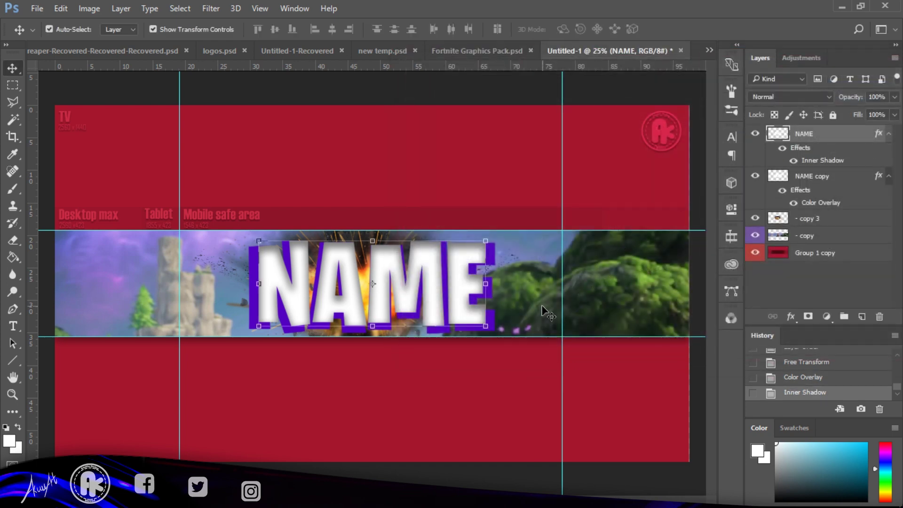
Scale the NAME and NAME copy layers together about their shared center to about 88%
{"action": "left_click", "coordinate": [495, 323]}
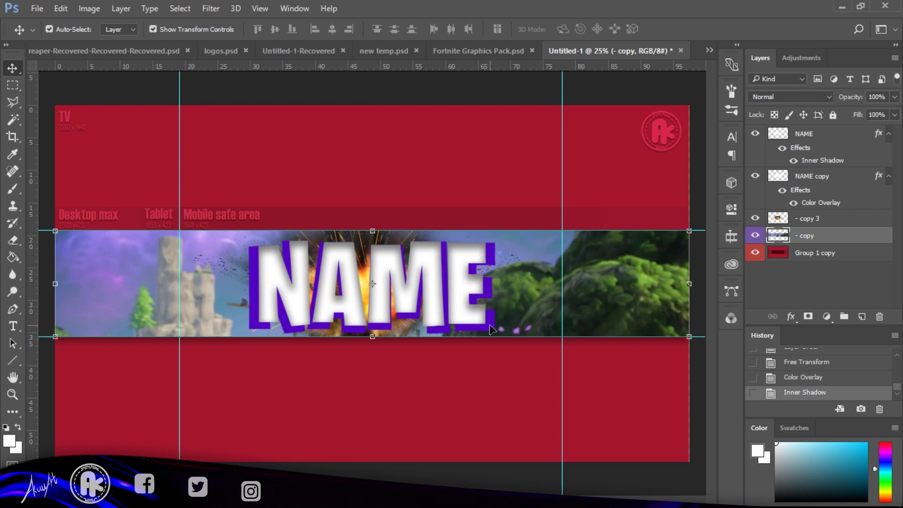
{"action": "left_click", "coordinate": [492, 328]}
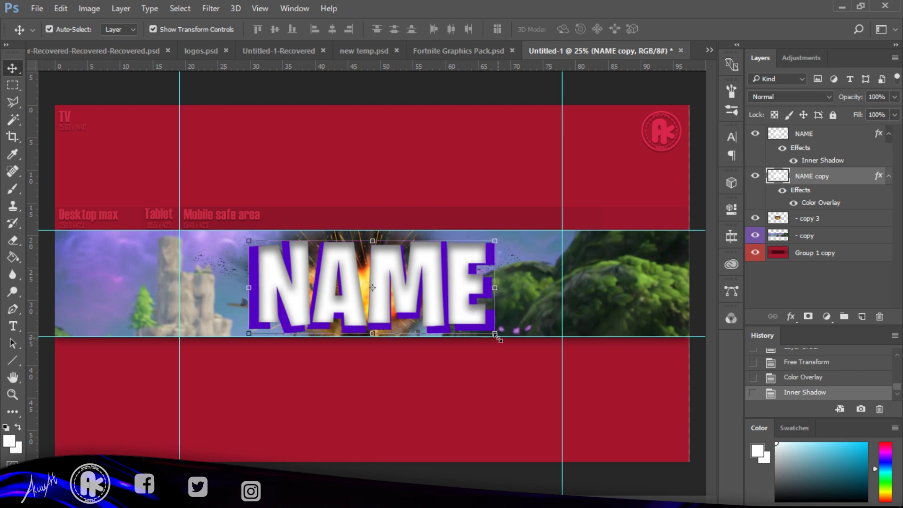
{"action": "mouse_move", "coordinate": [497, 337]}
{"action": "left_mouse_down"}
{"action": "mouse_move", "coordinate": [499, 325]}
{"action": "mouse_move", "coordinate": [489, 336]}
{"action": "left_mouse_up"}
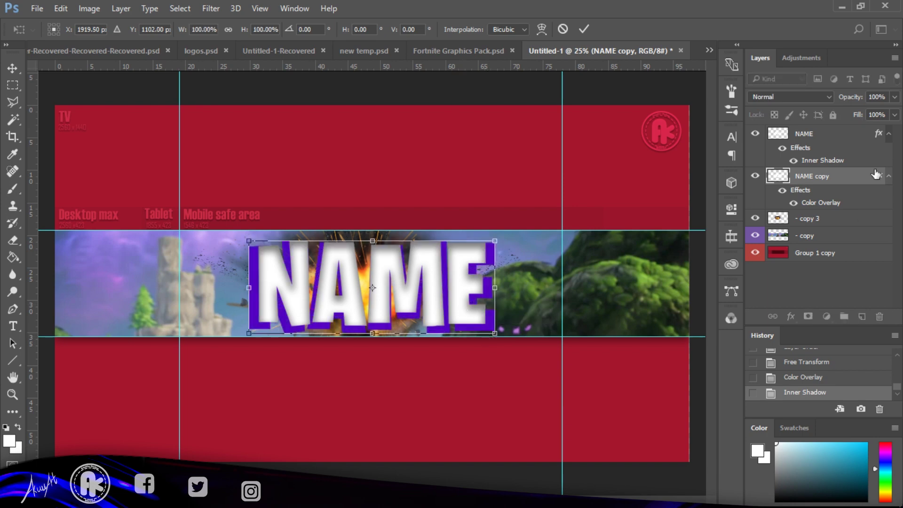
{"action": "key", "text": "Return"}
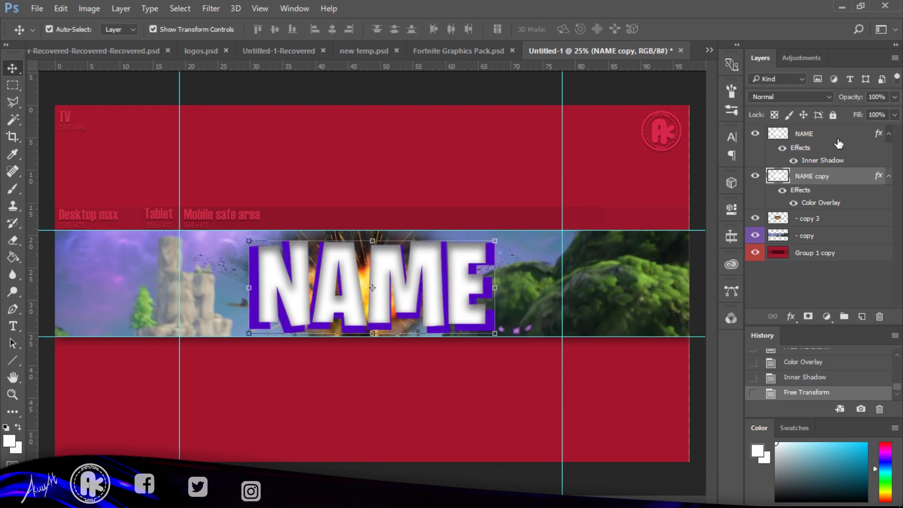
{"action": "left_click", "coordinate": [839, 143], "text": "shift"}
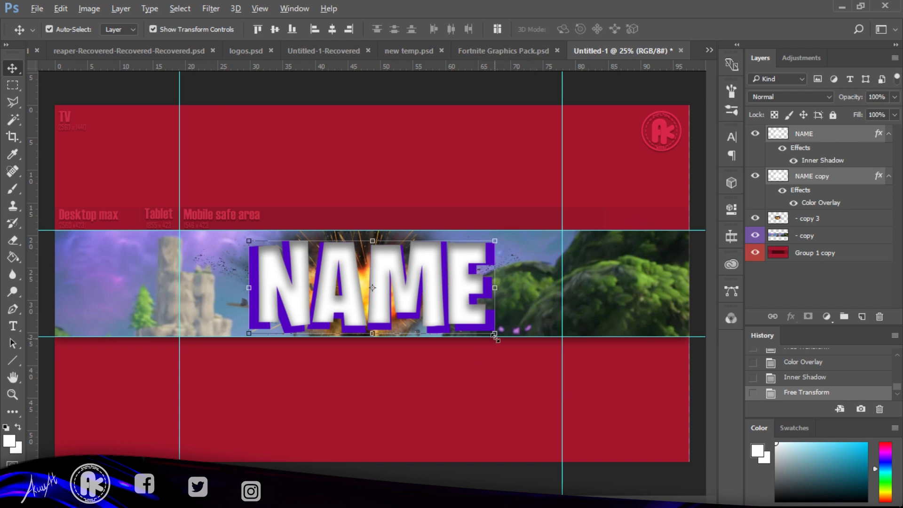
{"action": "left_click_drag", "start_coordinate": [494, 334], "coordinate": [481, 330]}
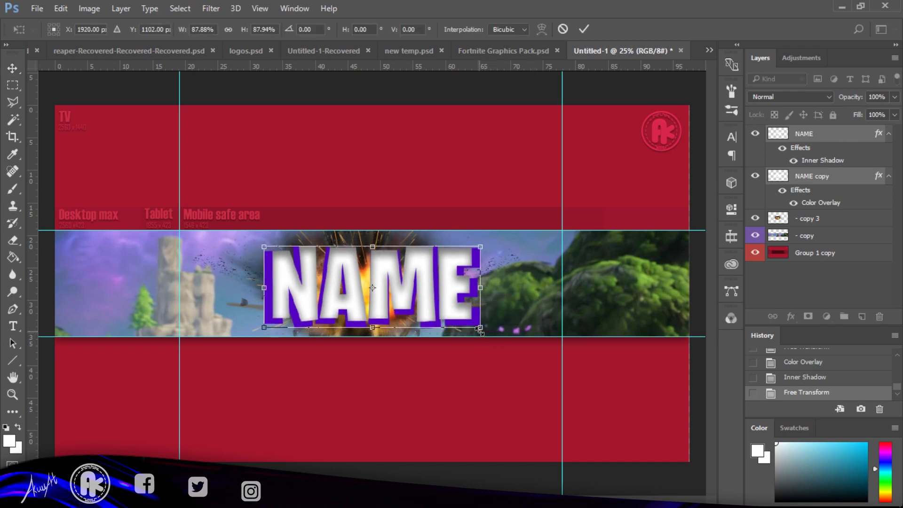
{"action": "key", "text": "Return"}
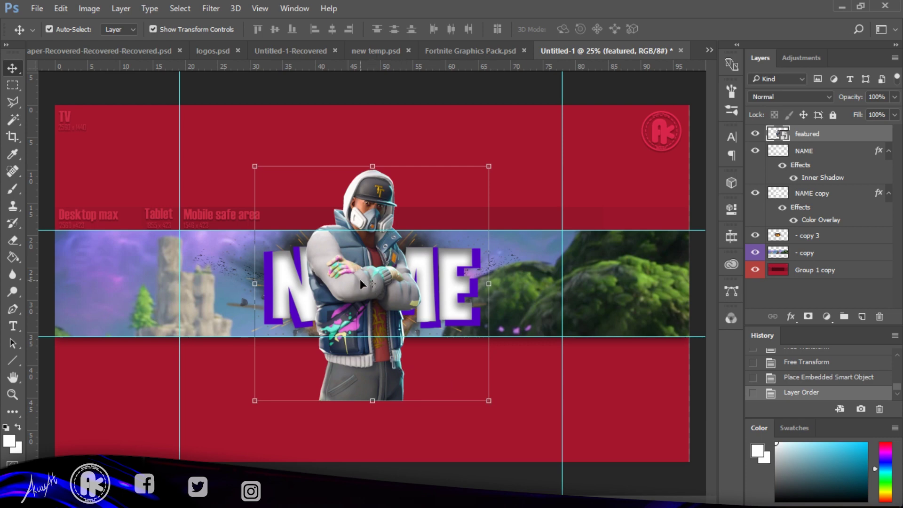
Move the placed hooded character image slightly up and to the right over the NAME text
{"action": "left_click_drag", "start_coordinate": [354, 280], "coordinate": [382, 272]}
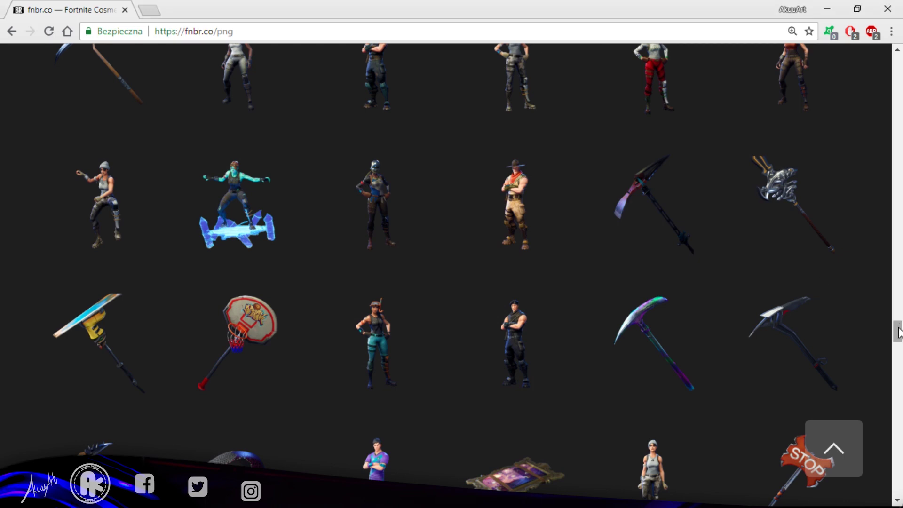
Switch to the browser and examine the Fortnite character and item images on fnbr.co/png at 100% page zoom
{"action": "scroll", "coordinate": [896, 113], "scroll_direction": "up", "scroll_amount": 10}
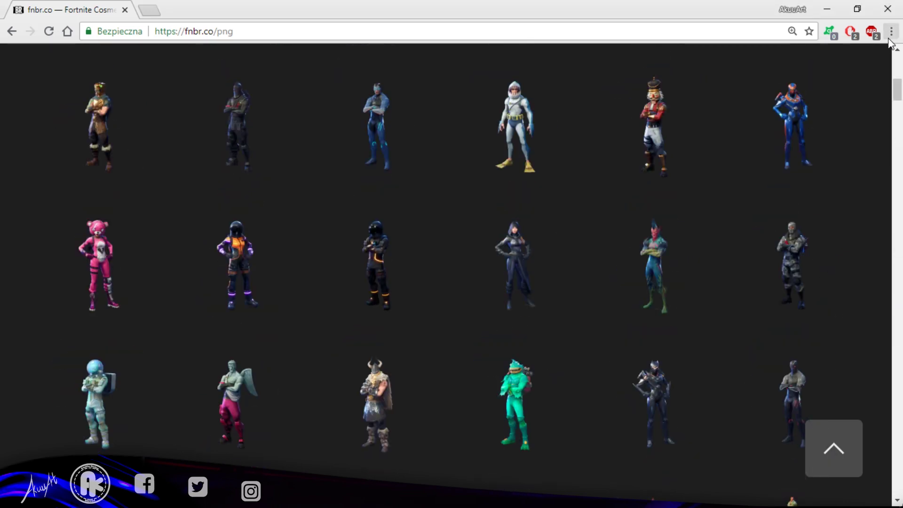
{"action": "left_click", "coordinate": [892, 32]}
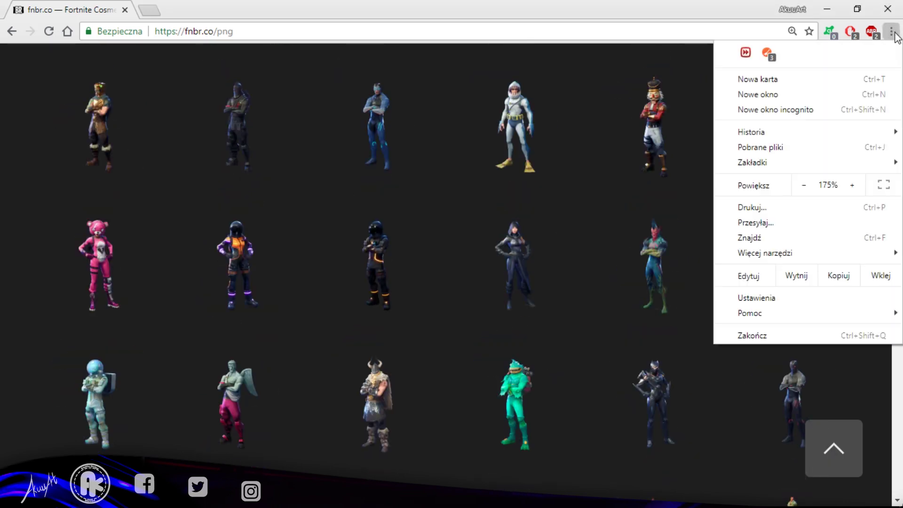
{"action": "left_click", "coordinate": [806, 187]}
{"action": "left_click", "coordinate": [806, 187]}
{"action": "left_click", "coordinate": [805, 187]}
{"action": "left_click", "coordinate": [806, 187]}
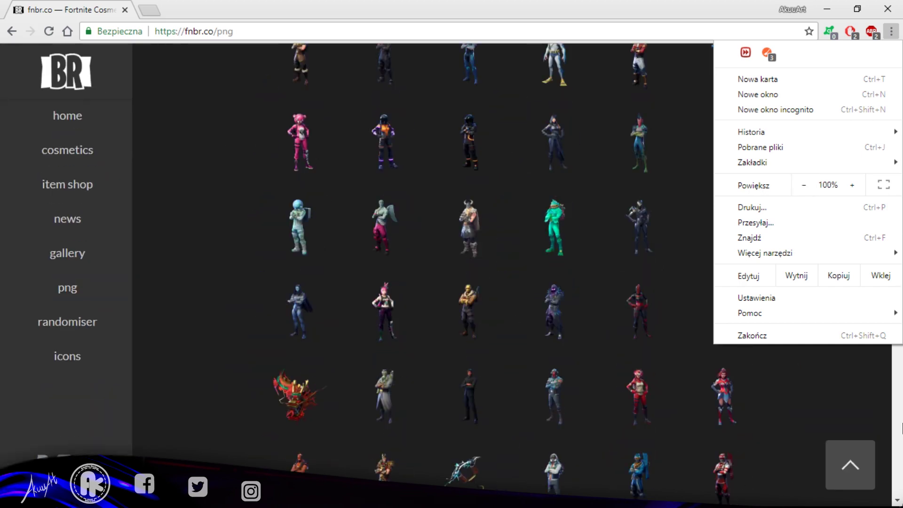
{"action": "left_click", "coordinate": [901, 407]}
{"action": "left_click_drag", "start_coordinate": [898, 111], "coordinate": [898, 84]}
{"action": "scroll", "coordinate": [900, 88], "scroll_direction": "down", "scroll_amount": 3}
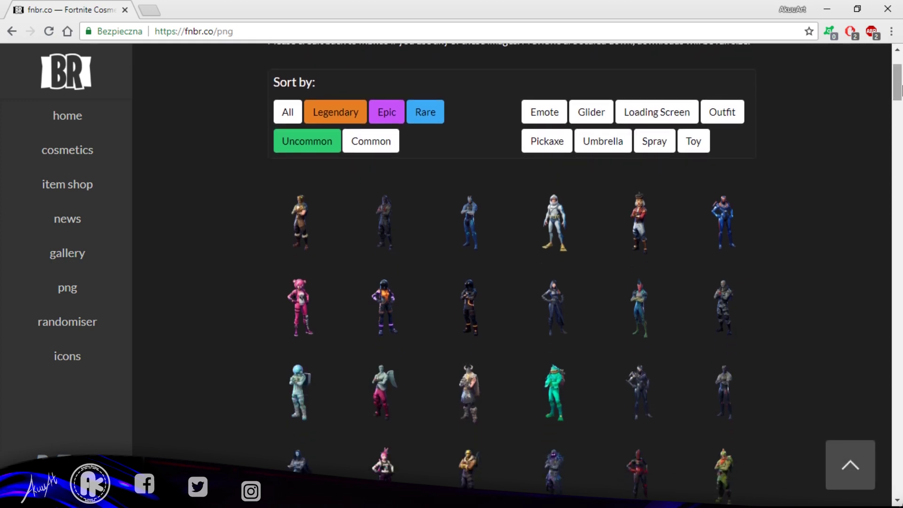
{"action": "left_click_drag", "start_coordinate": [902, 89], "coordinate": [884, 496]}
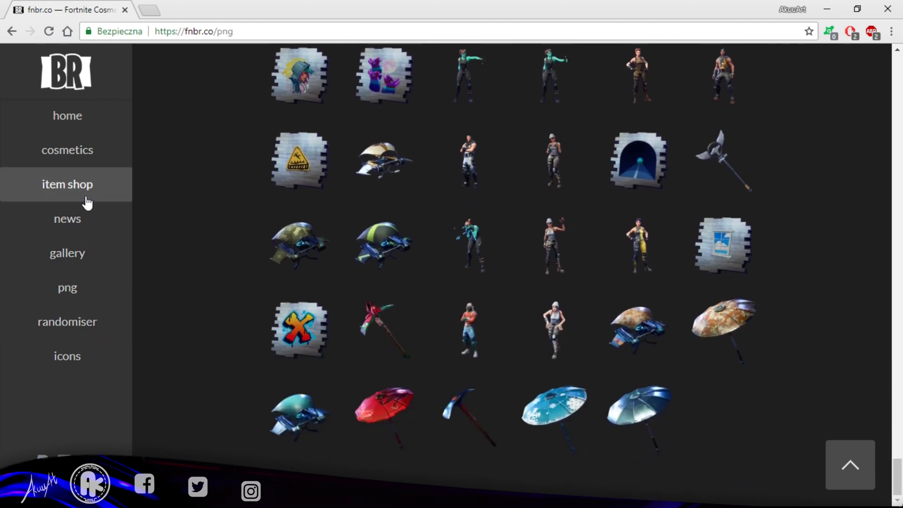
{"action": "left_click", "coordinate": [78, 129]}
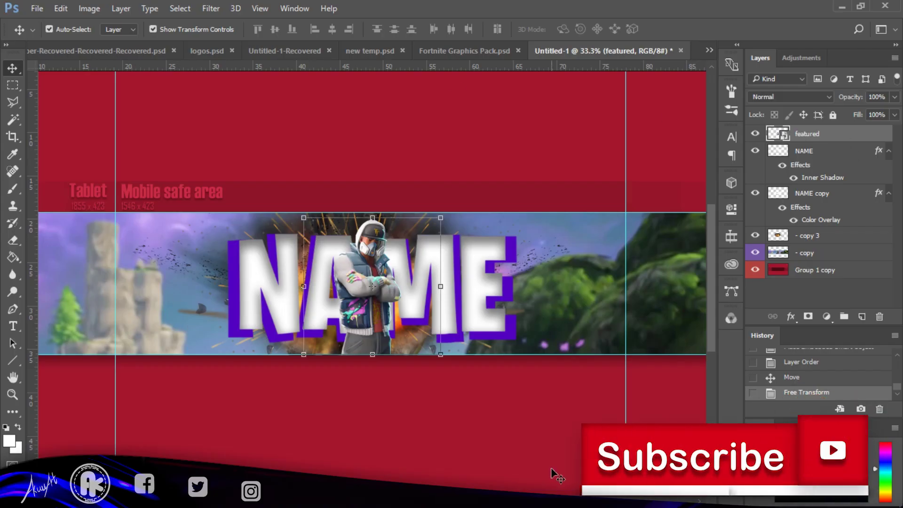
Back in Photoshop, rasterize the featured character layer and rename it skin
{"action": "right_click", "coordinate": [833, 141]}
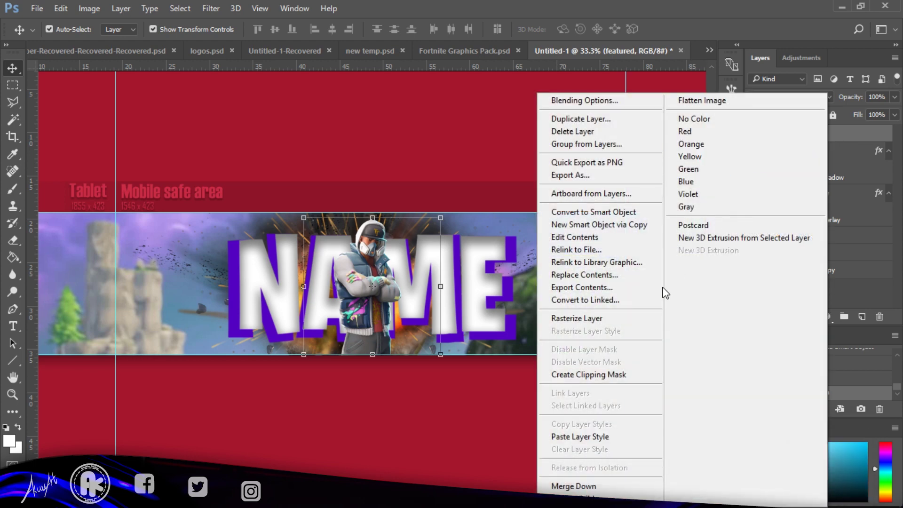
{"action": "left_click", "coordinate": [641, 320]}
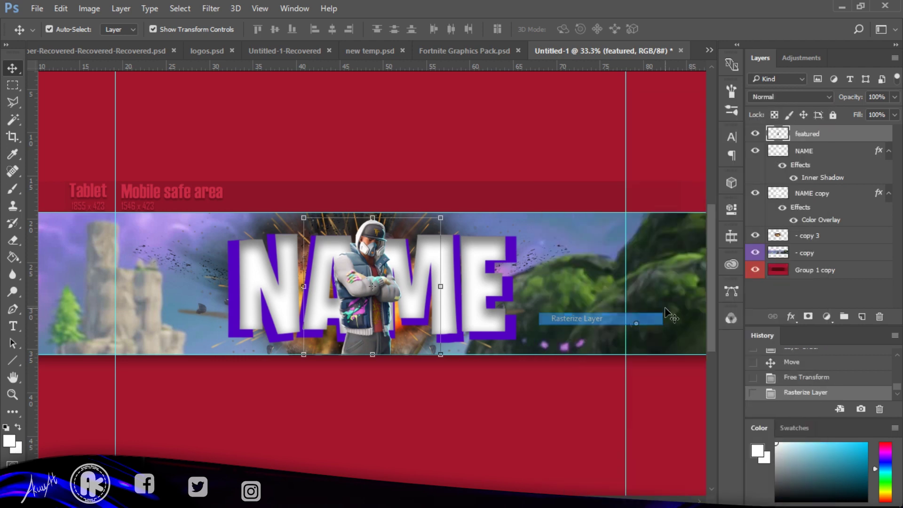
{"action": "double_click", "coordinate": [812, 136]}
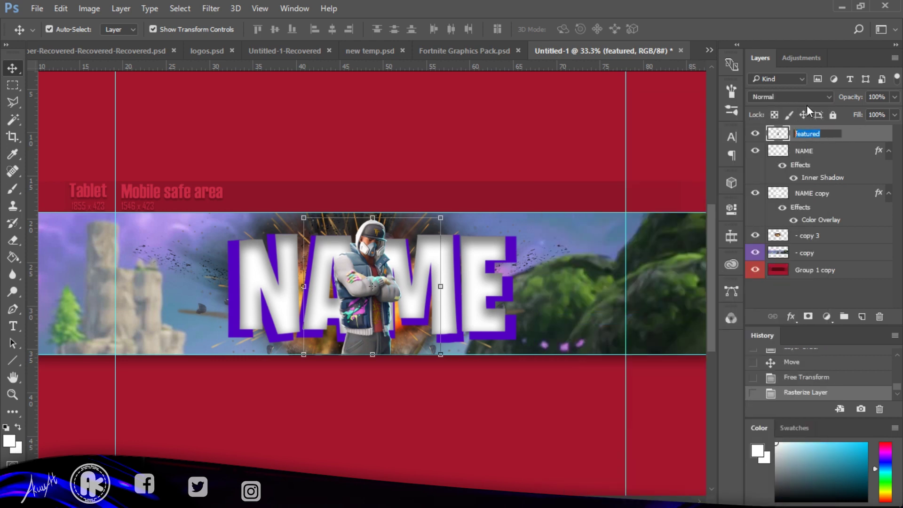
{"action": "key", "text": "BackSpace"}
{"action": "type", "text": "skin"}
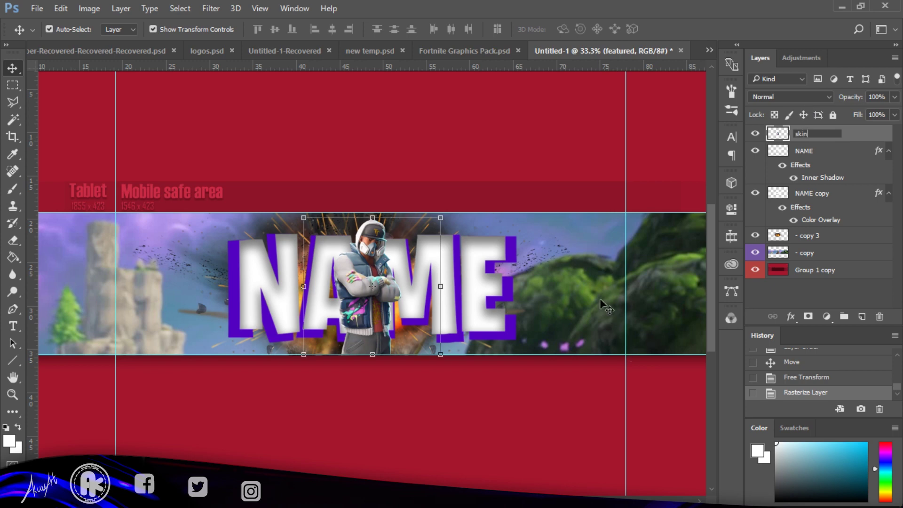
{"action": "key", "text": "Return"}
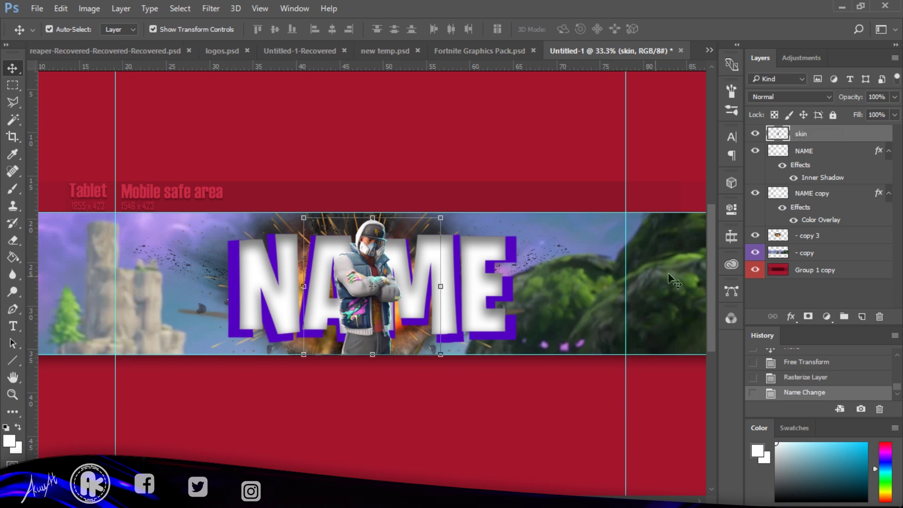
Rename the "- copy 3" layer explosion and the "- copy" background layer bg
{"action": "double_click", "coordinate": [813, 235]}
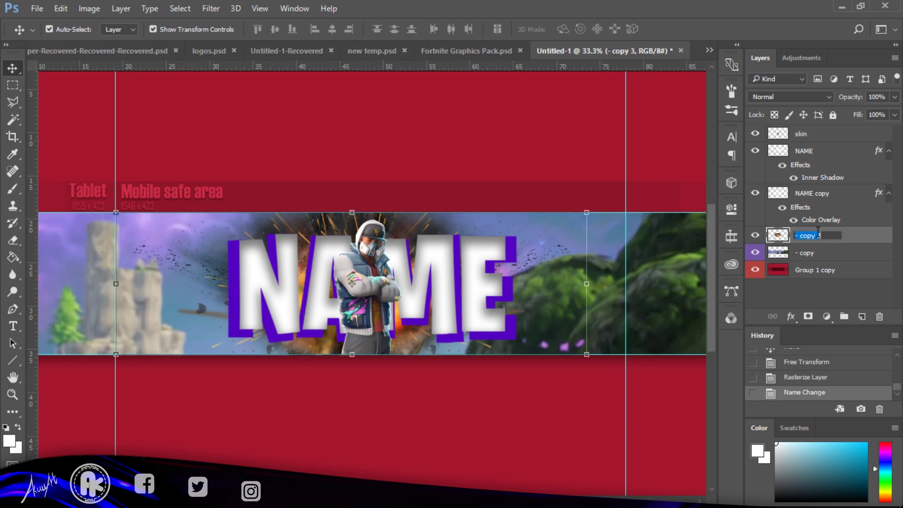
{"action": "key", "text": "BackSpace"}
{"action": "left_click", "coordinate": [807, 252]}
{"action": "double_click", "coordinate": [807, 251]}
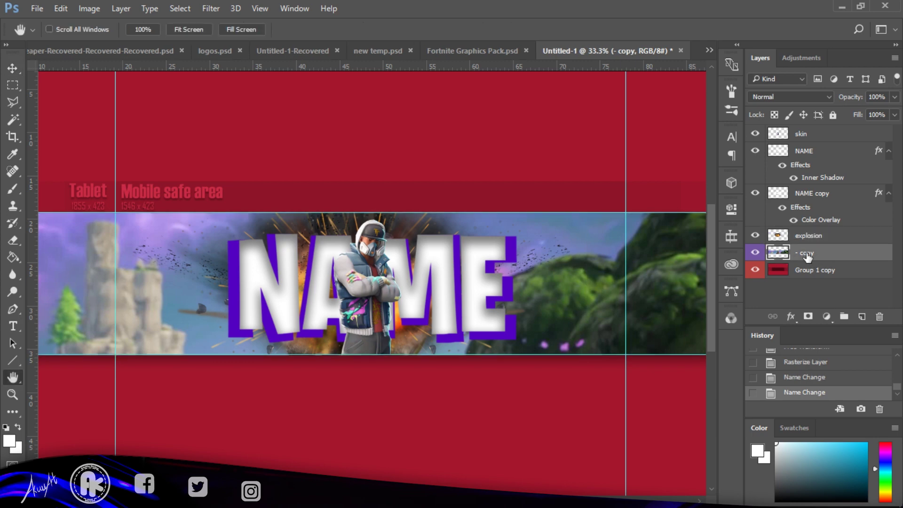
{"action": "left_click", "coordinate": [701, 60]}
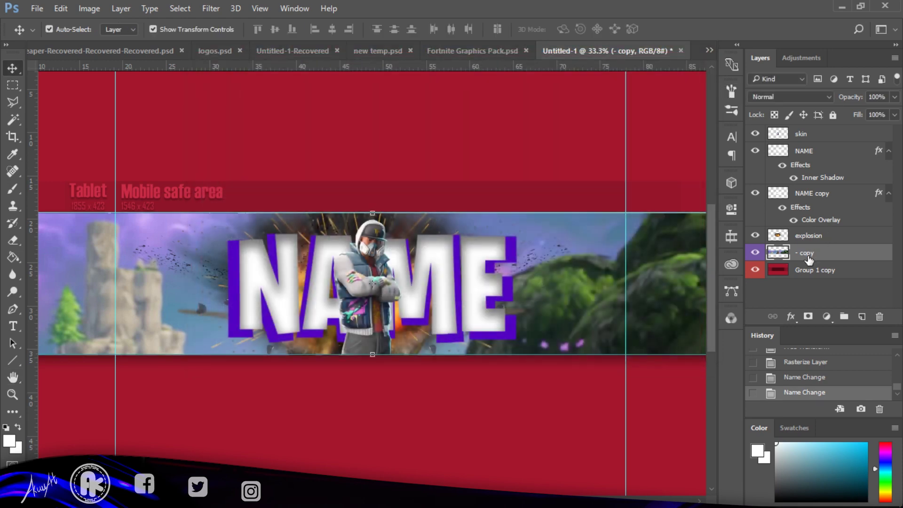
{"action": "double_click", "coordinate": [807, 252]}
{"action": "type", "text": "bg"}
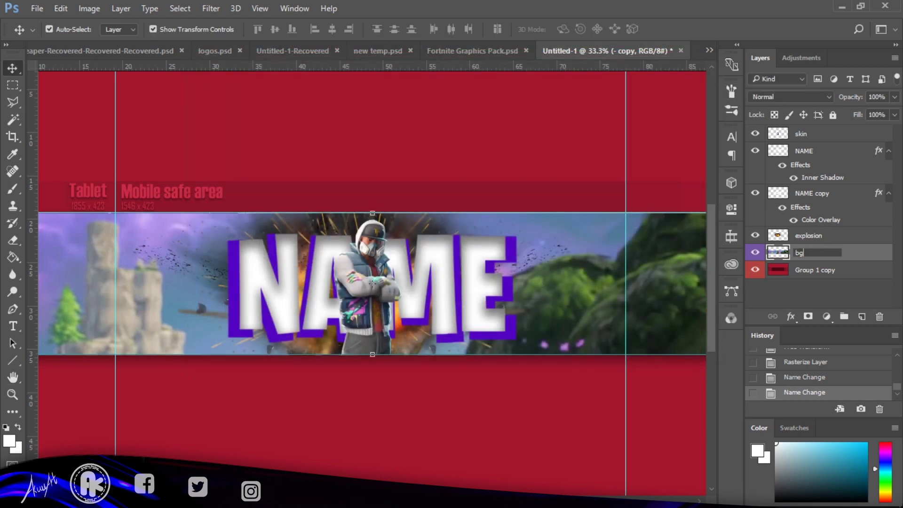
{"action": "key", "text": "Return"}
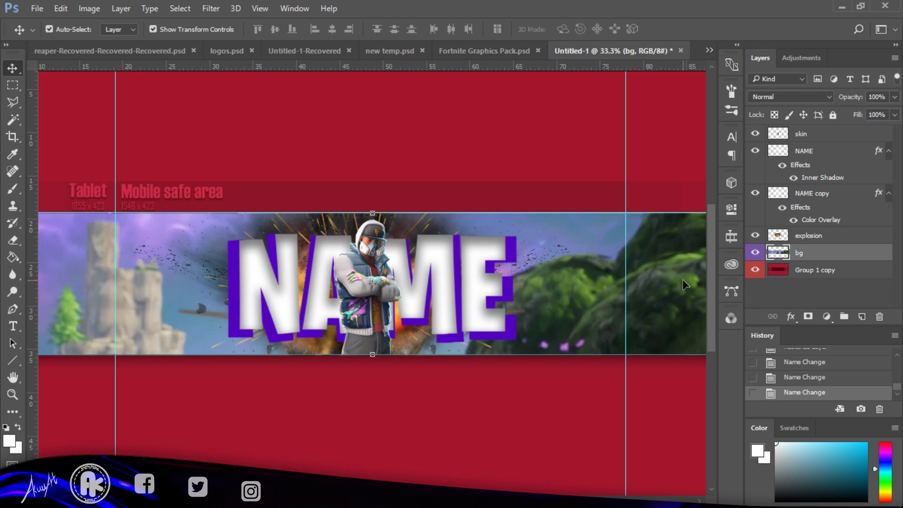
Add a black Multiply Drop Shadow to NAME copy with 47% opacity, 61° angle, 10 px distance, 15% spread and 57 px size
{"action": "left_click", "coordinate": [515, 333]}
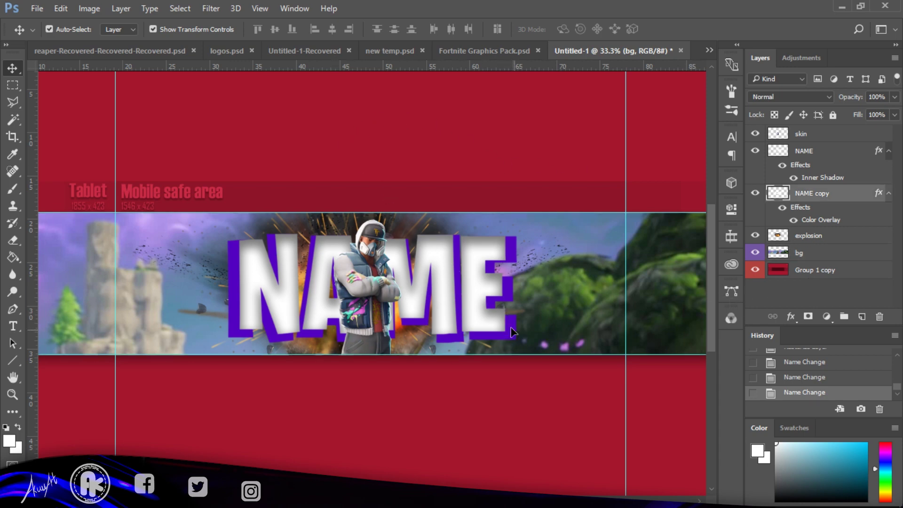
{"action": "double_click", "coordinate": [854, 202]}
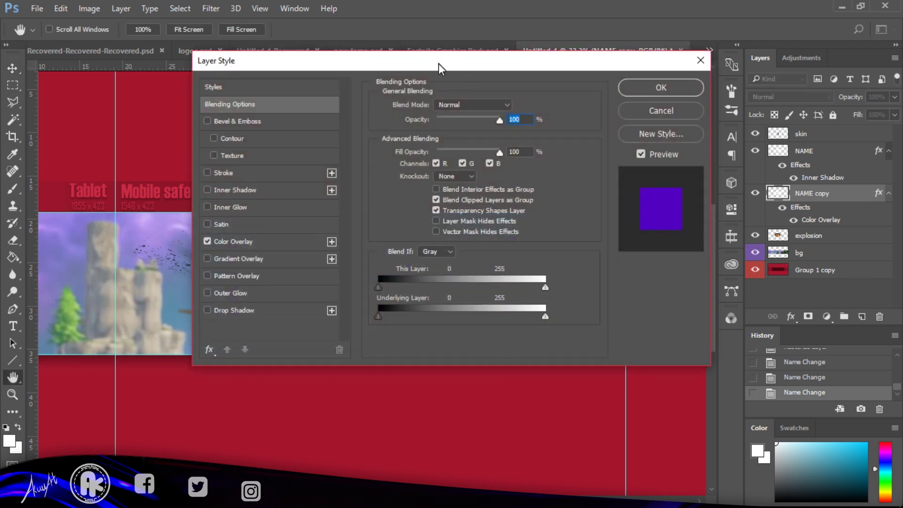
{"action": "left_click", "coordinate": [549, 296]}
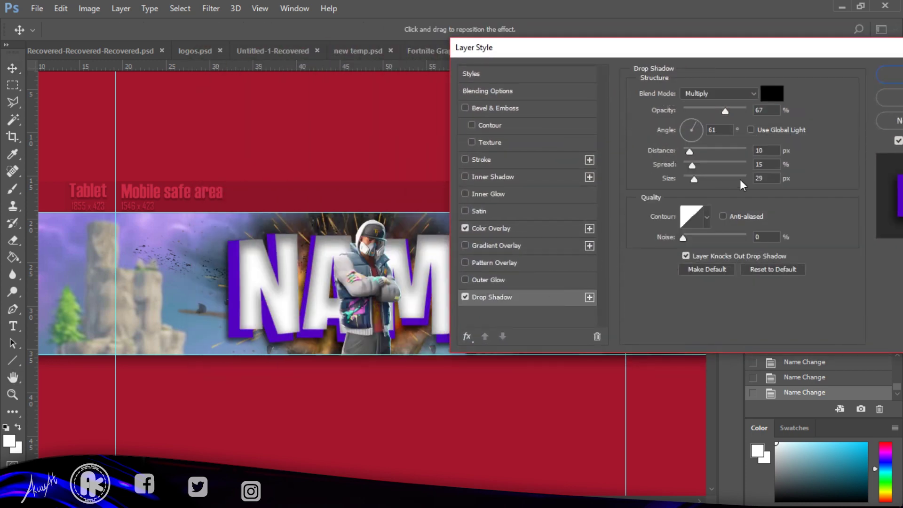
{"action": "left_click_drag", "start_coordinate": [732, 67], "coordinate": [770, 67]}
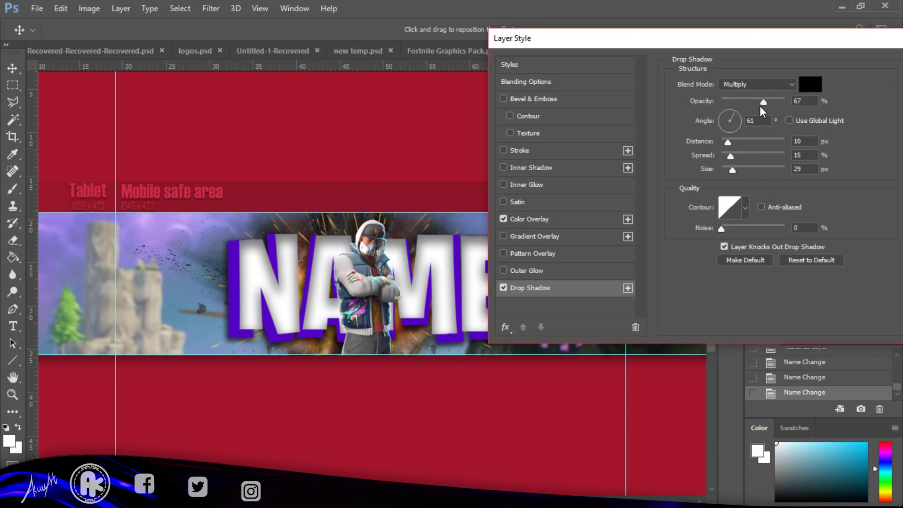
{"action": "left_click_drag", "start_coordinate": [760, 107], "coordinate": [752, 106]}
{"action": "left_click_drag", "start_coordinate": [736, 169], "coordinate": [740, 170]}
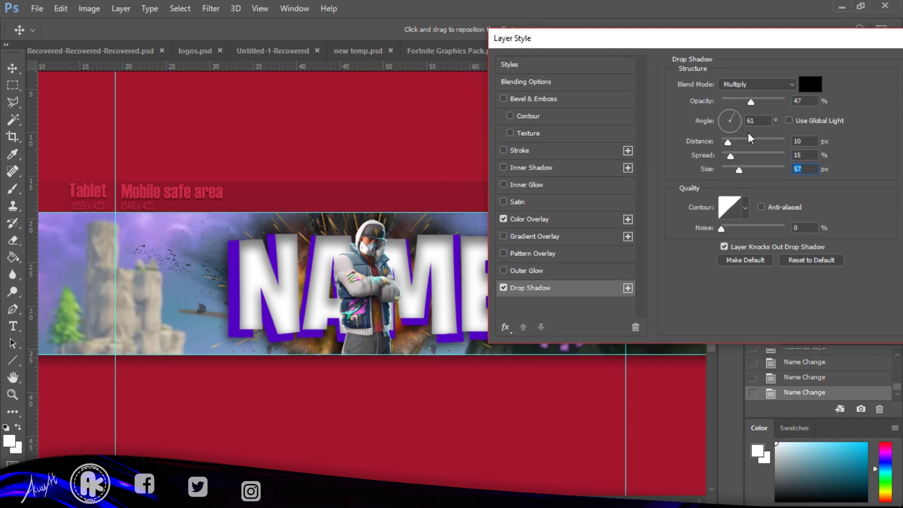
{"action": "left_click_drag", "start_coordinate": [744, 46], "coordinate": [576, 134]}
{"action": "key", "text": "Return"}
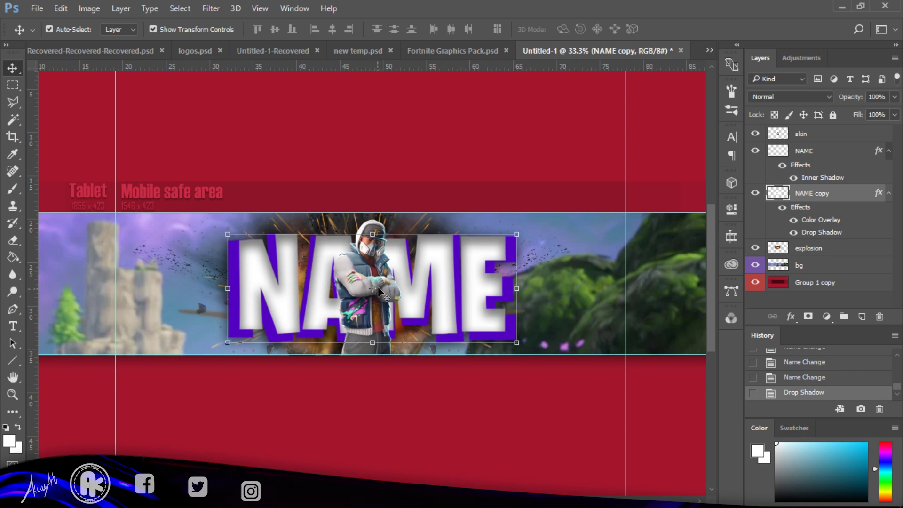
Duplicate the skin character layer in place
{"action": "left_click", "coordinate": [384, 278]}
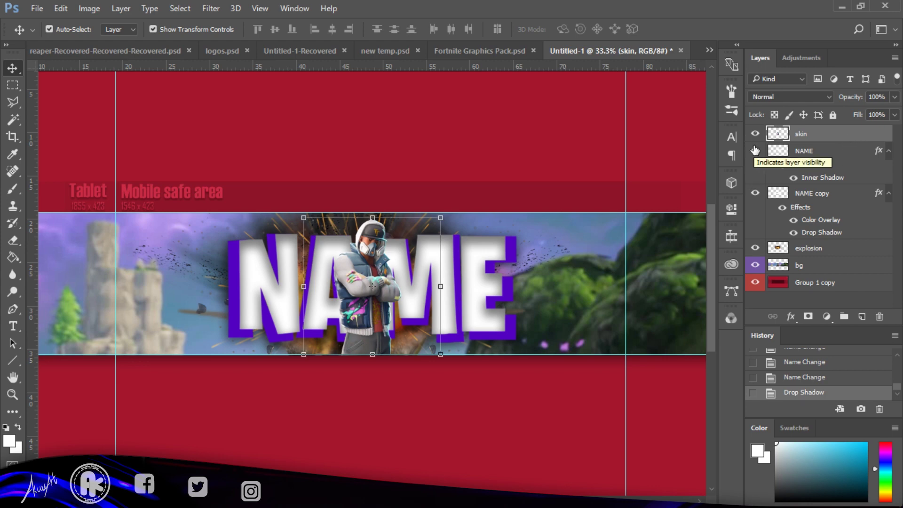
{"action": "key", "text": "ctrl+j"}
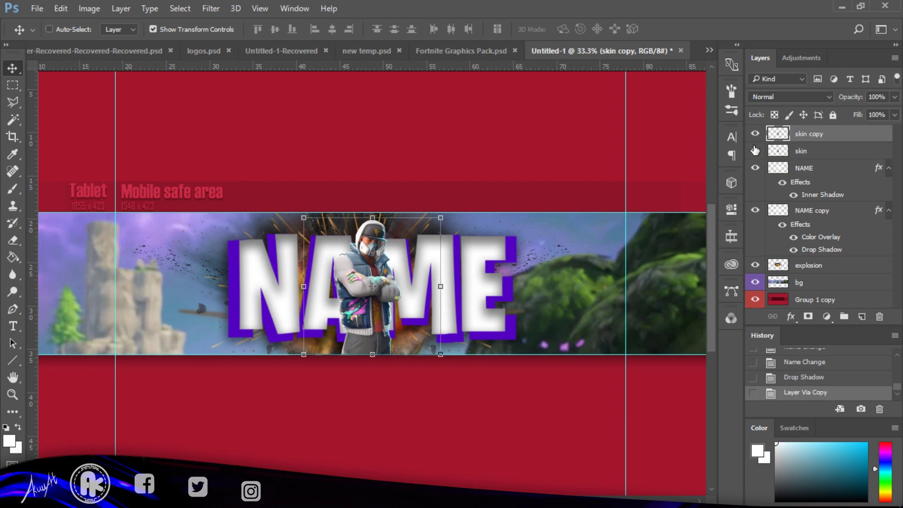
Place the skin copy layer beneath skin and give it a purple Color Overlay
{"action": "left_click_drag", "start_coordinate": [857, 136], "coordinate": [840, 160]}
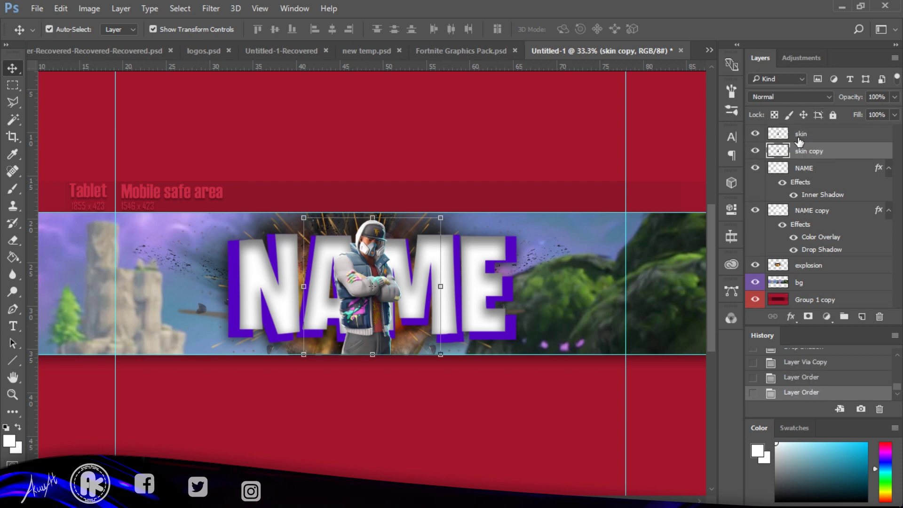
{"action": "double_click", "coordinate": [854, 151]}
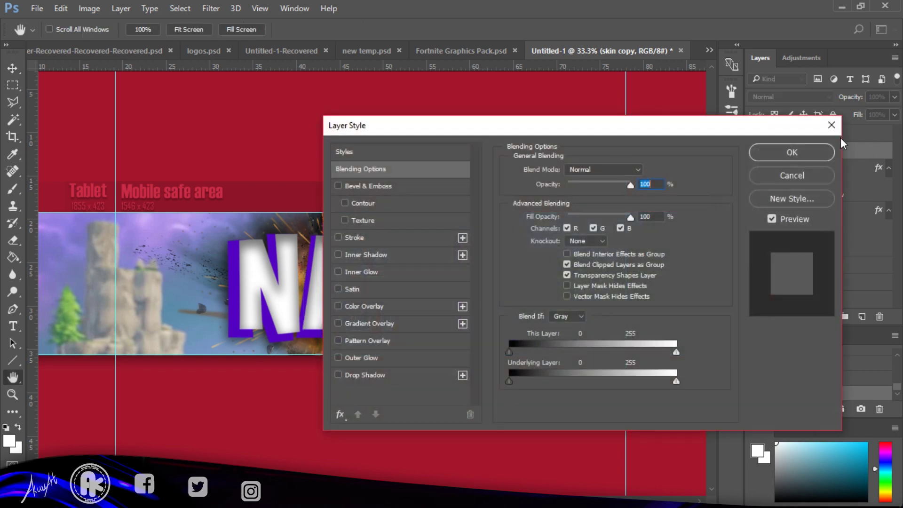
{"action": "left_click_drag", "start_coordinate": [738, 127], "coordinate": [846, 105]}
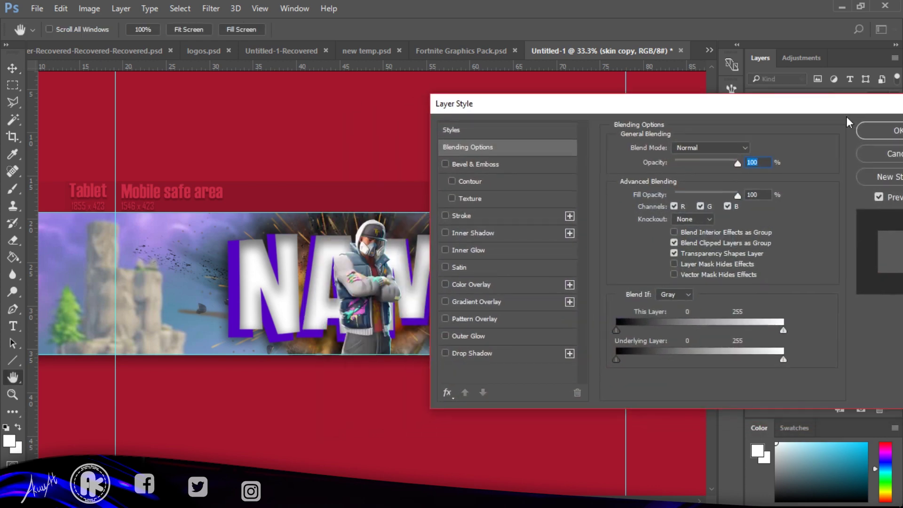
{"action": "left_click", "coordinate": [494, 286]}
{"action": "left_click", "coordinate": [887, 136]}
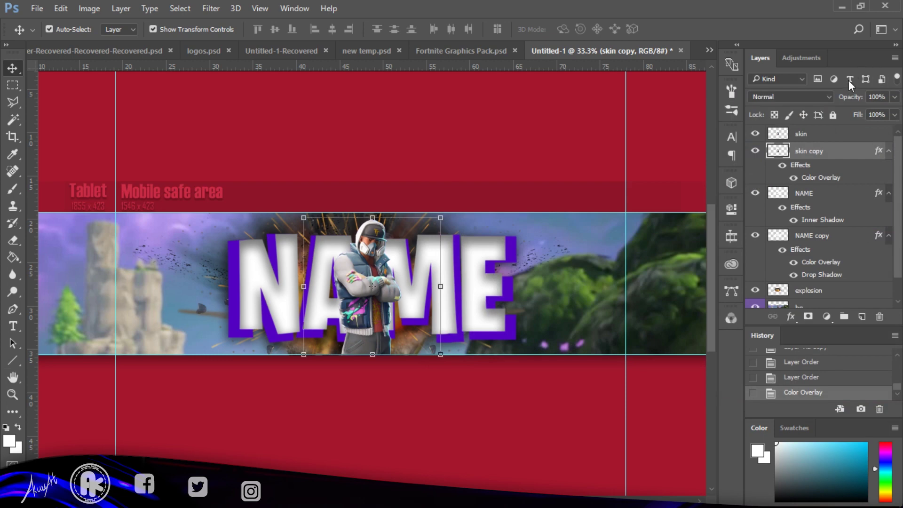
Scale skin copy to 104.80% from its bottom centre, set its height to 102.74%, and stretch its right side slightly outward
{"action": "key", "text": "ctrl+t"}
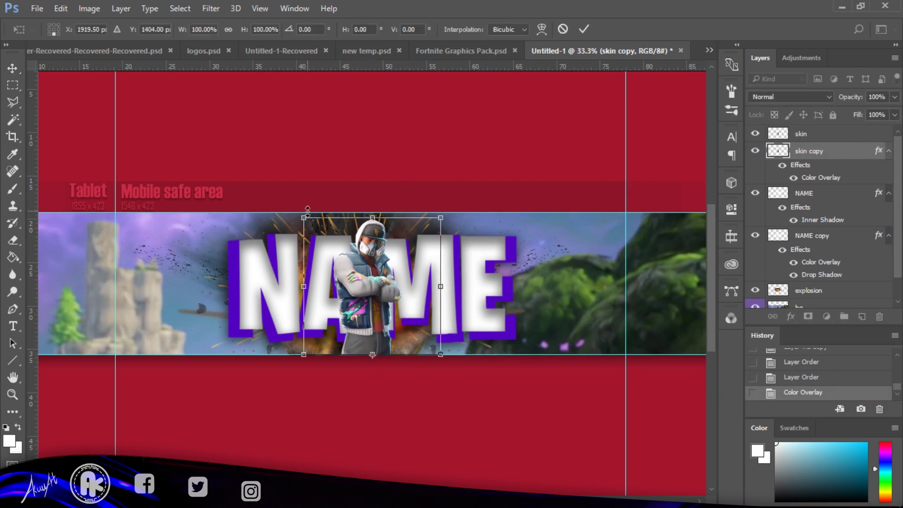
{"action": "key", "text": "alt+shift"}
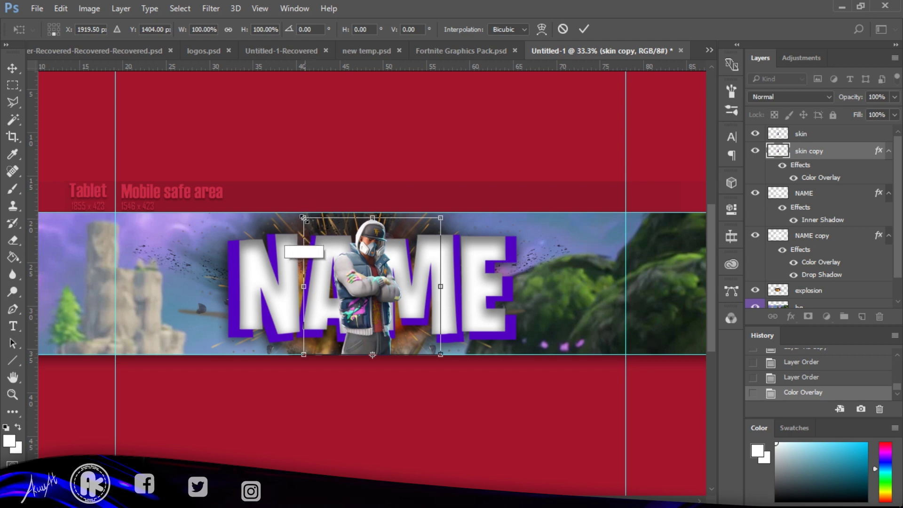
{"action": "left_click_drag", "start_coordinate": [304, 216], "coordinate": [297, 215]}
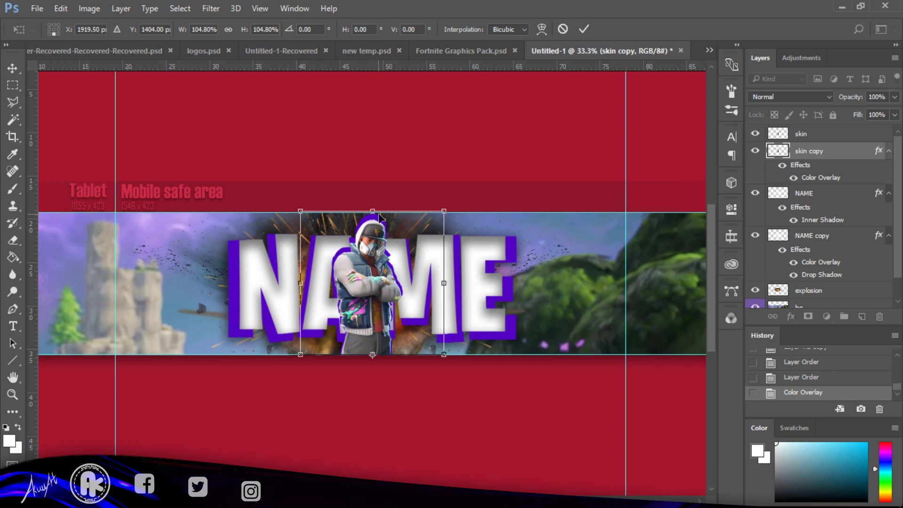
{"action": "key", "text": "ctrl+plus"}
{"action": "key", "text": "ctrl+plus"}
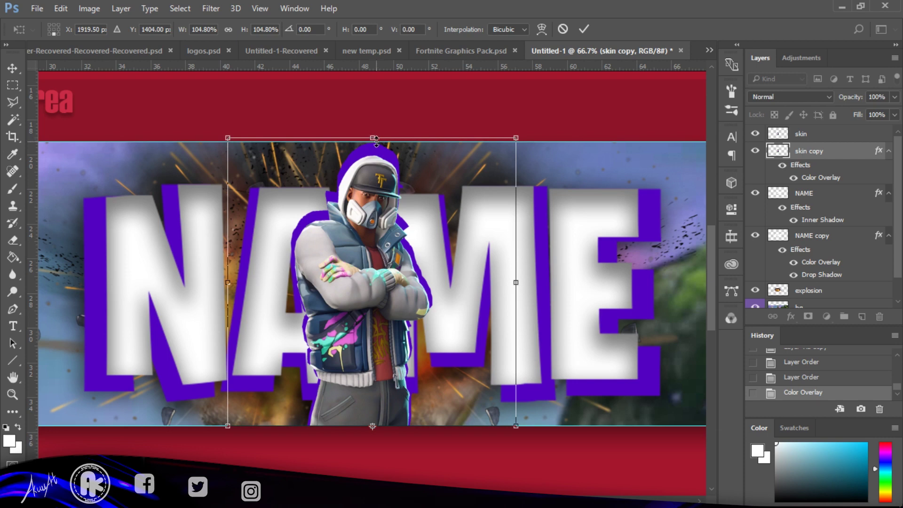
{"action": "left_click_drag", "start_coordinate": [376, 140], "coordinate": [371, 143]}
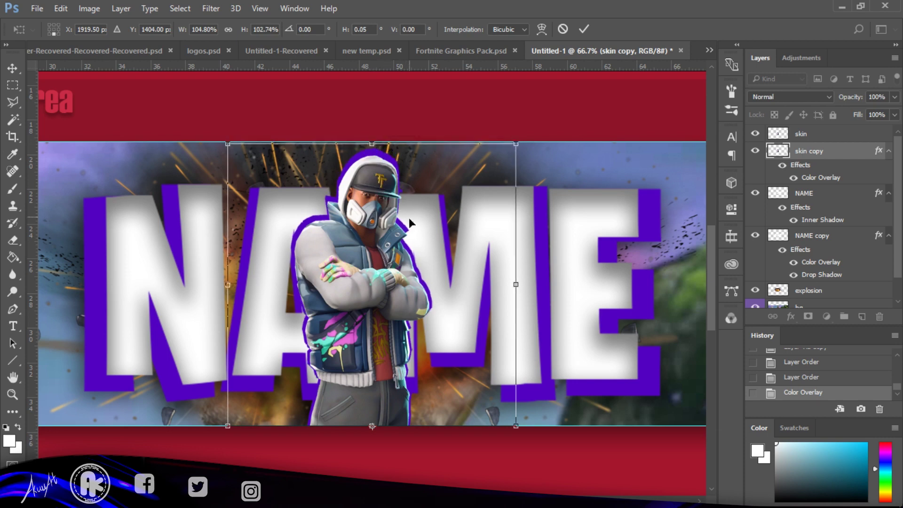
{"action": "key", "text": "ctrl"}
{"action": "left_click_drag", "start_coordinate": [517, 286], "coordinate": [525, 288]}
{"action": "key", "text": "Return"}
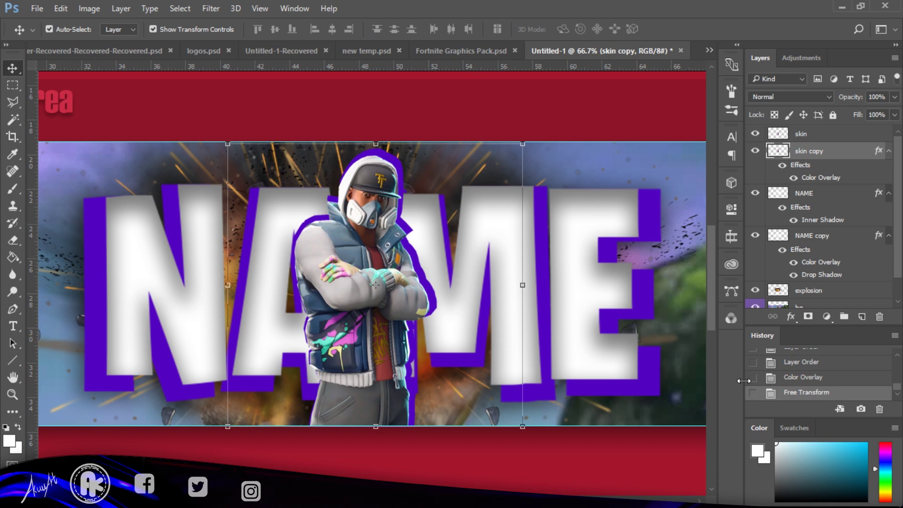
Add a black Multiply Drop Shadow at 68% opacity and a white 39% Inner Glow of 35 px to skin copy
{"action": "double_click", "coordinate": [860, 152]}
{"action": "left_click_drag", "start_coordinate": [513, 60], "coordinate": [813, 47]}
{"action": "left_click", "coordinate": [549, 291]}
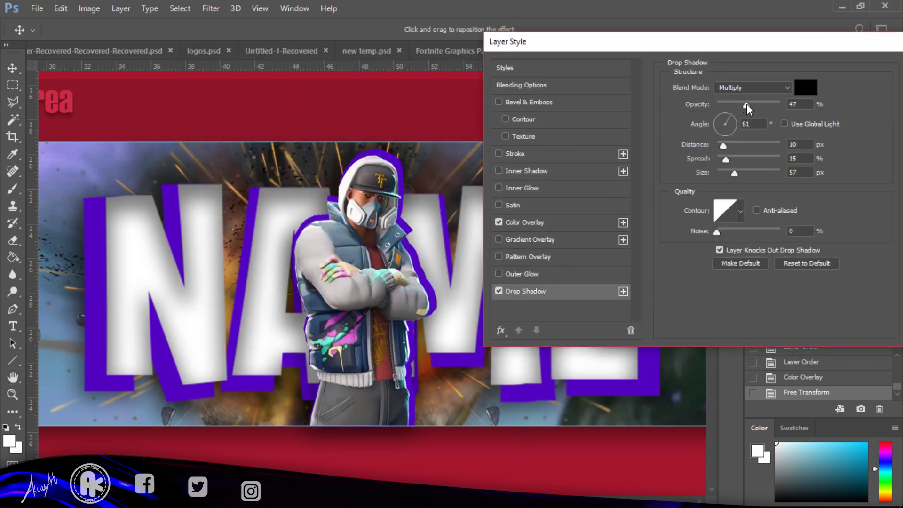
{"action": "left_click_drag", "start_coordinate": [746, 104], "coordinate": [763, 103]}
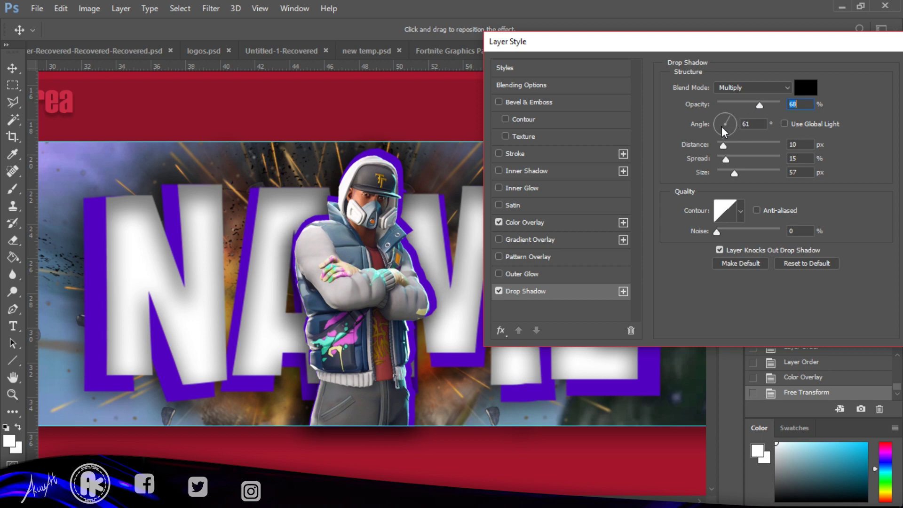
{"action": "left_click", "coordinate": [529, 188]}
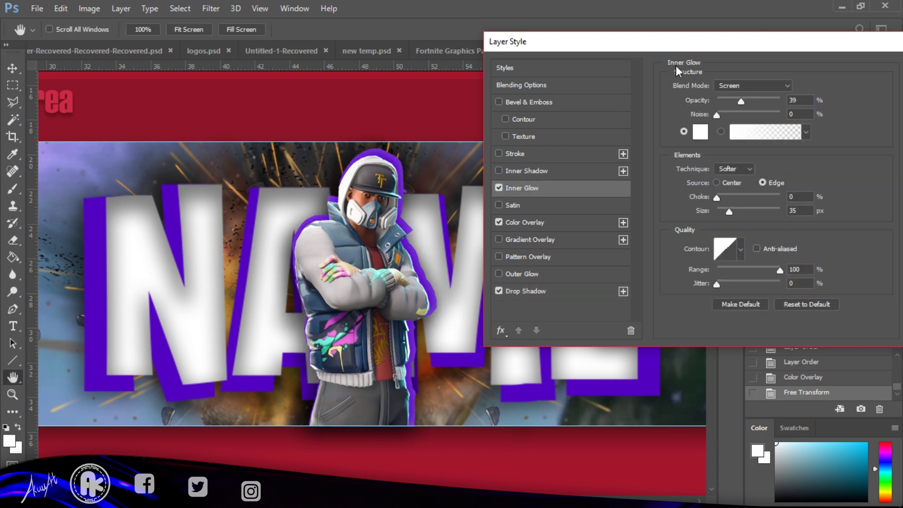
{"action": "left_click_drag", "start_coordinate": [698, 47], "coordinate": [541, 107]}
{"action": "left_click", "coordinate": [778, 130]}
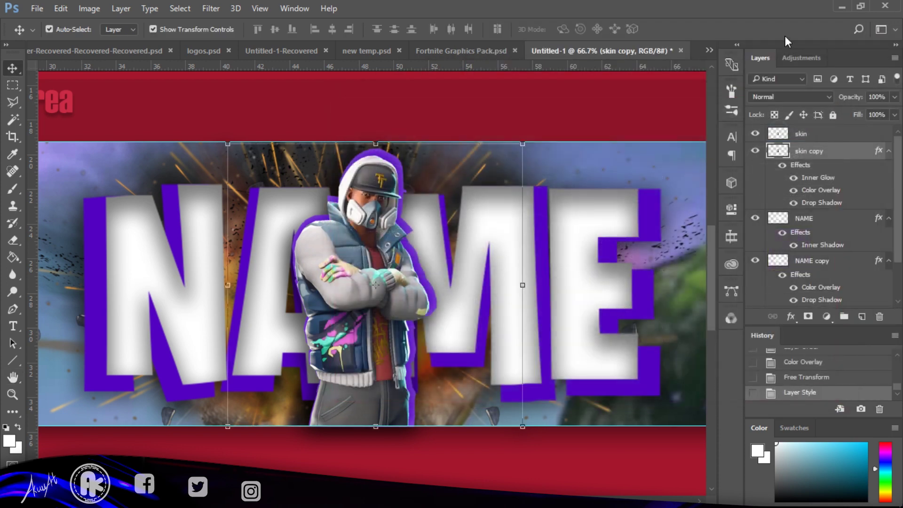
Add a white Screen Inner Glow to NAME copy with 17% opacity and 35 px size
{"action": "left_click", "coordinate": [650, 278]}
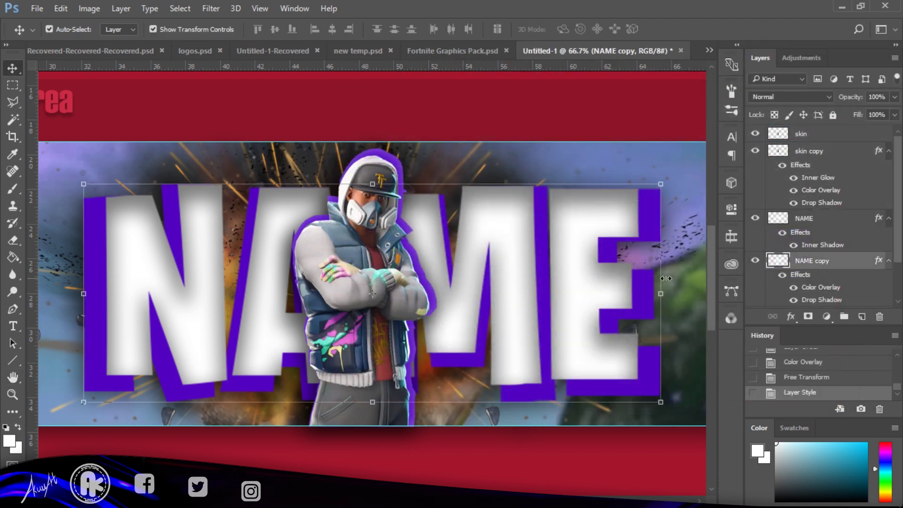
{"action": "double_click", "coordinate": [862, 265]}
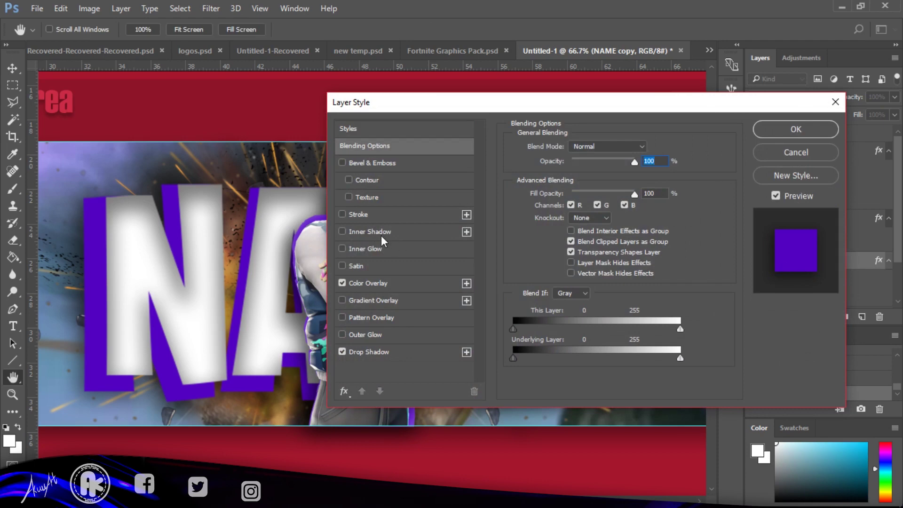
{"action": "left_click", "coordinate": [405, 249]}
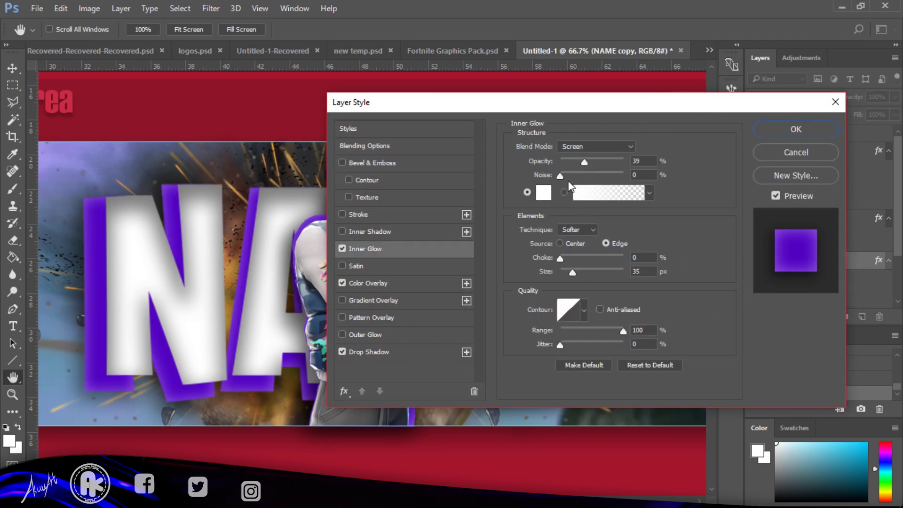
{"action": "left_click_drag", "start_coordinate": [597, 111], "coordinate": [712, 105]}
{"action": "left_click_drag", "start_coordinate": [715, 323], "coordinate": [766, 322]}
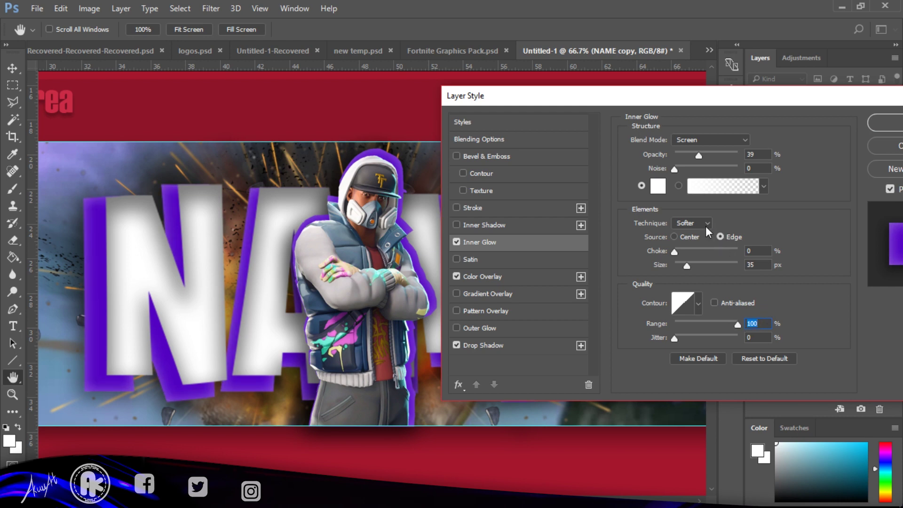
{"action": "left_click_drag", "start_coordinate": [697, 153], "coordinate": [682, 155]}
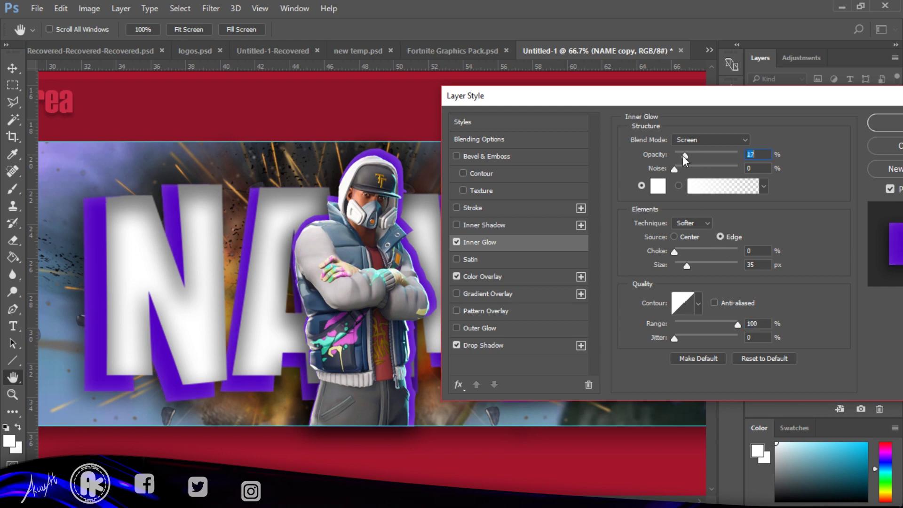
{"action": "left_click", "coordinate": [877, 124]}
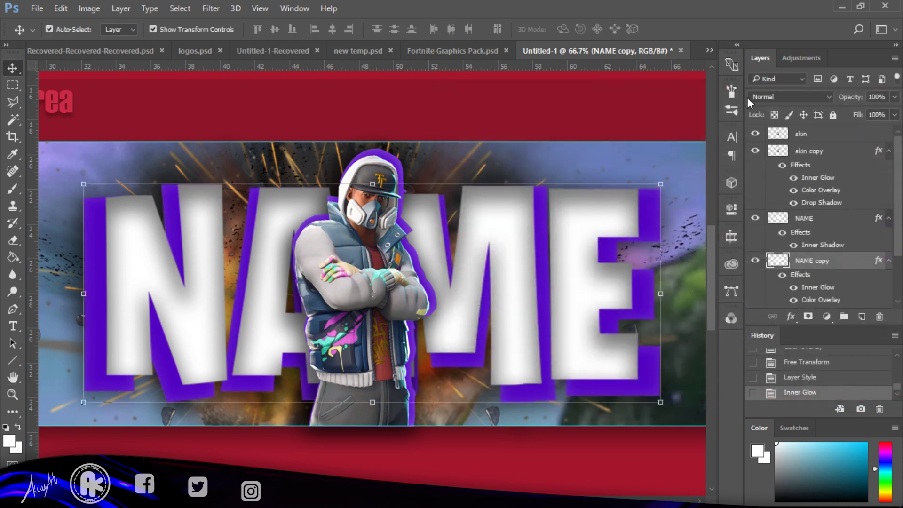
Rasterize the layer style of skin copy
{"action": "key", "text": "ctrl+minus"}
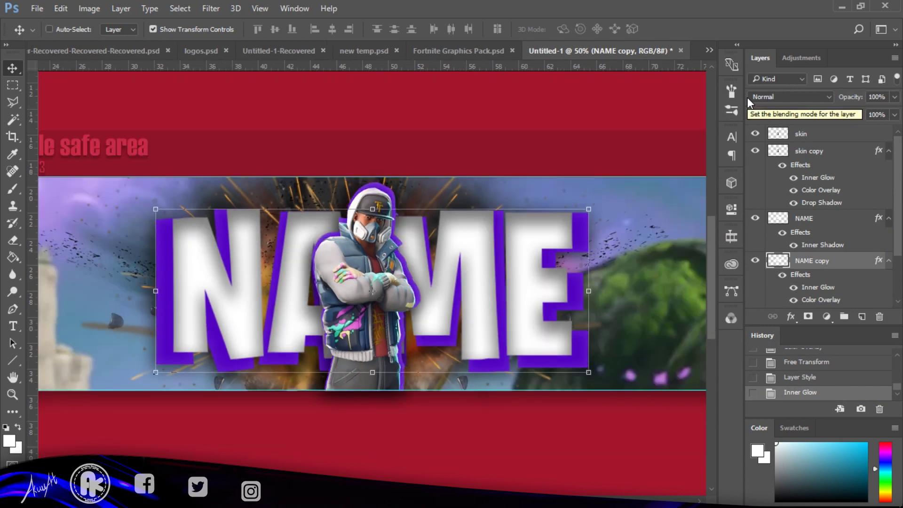
{"action": "left_click", "coordinate": [409, 290]}
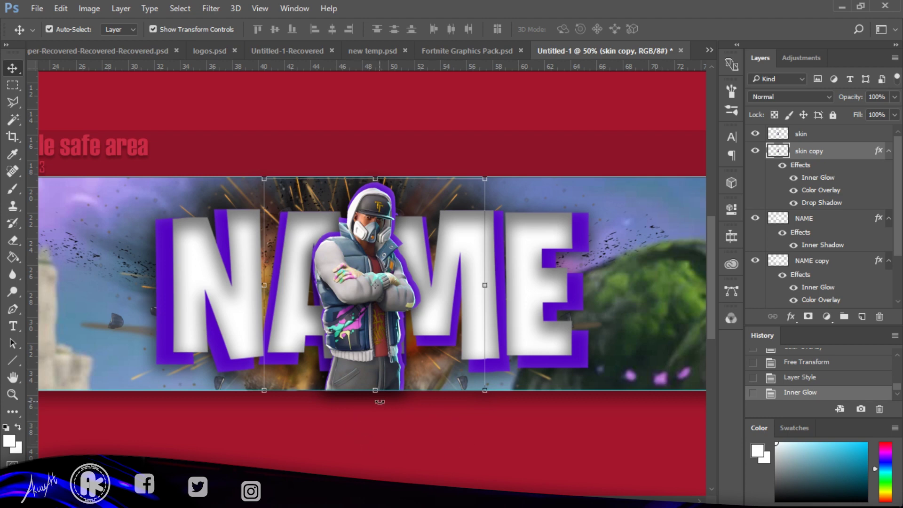
{"action": "left_click", "coordinate": [398, 410]}
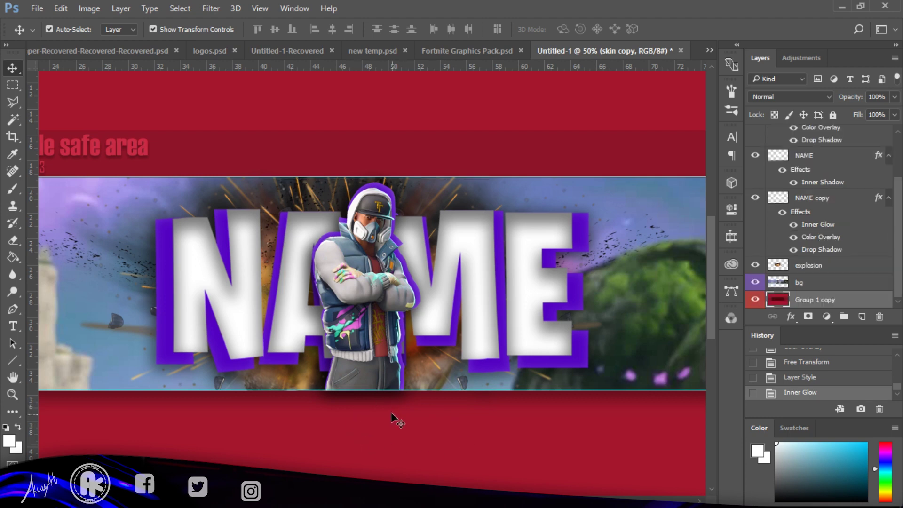
{"action": "left_click", "coordinate": [403, 385]}
{"action": "right_click", "coordinate": [849, 138]}
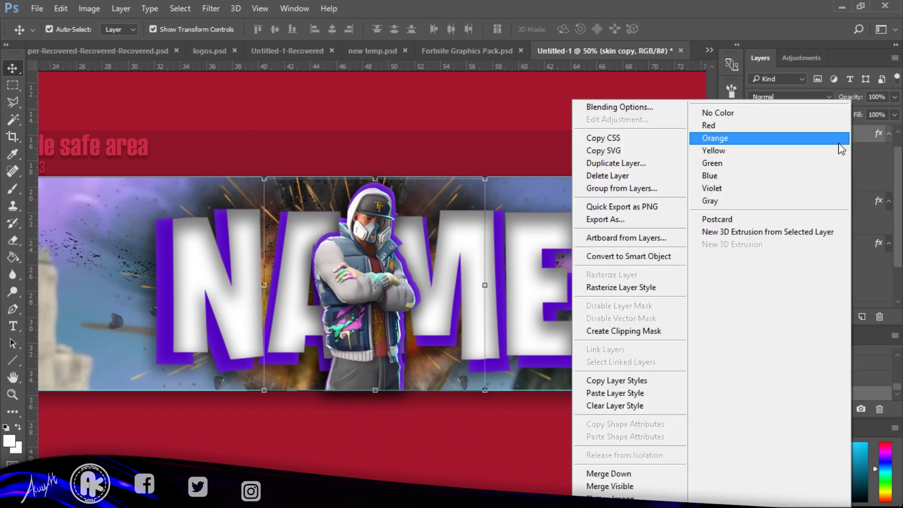
{"action": "left_click", "coordinate": [641, 288]}
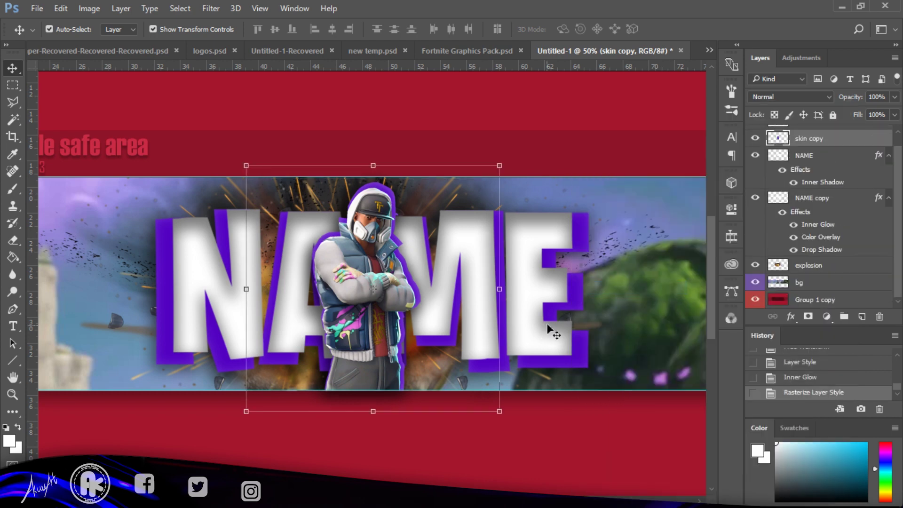
Cut away the part of skin copy's shadow that spills below the banner strip, using a rectangular selection
{"action": "left_click", "coordinate": [12, 84]}
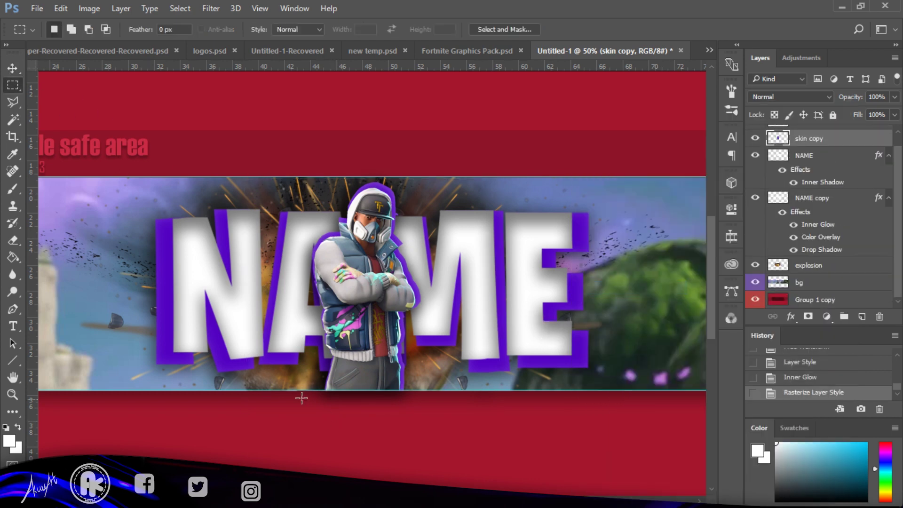
{"action": "left_click_drag", "start_coordinate": [293, 391], "coordinate": [509, 452]}
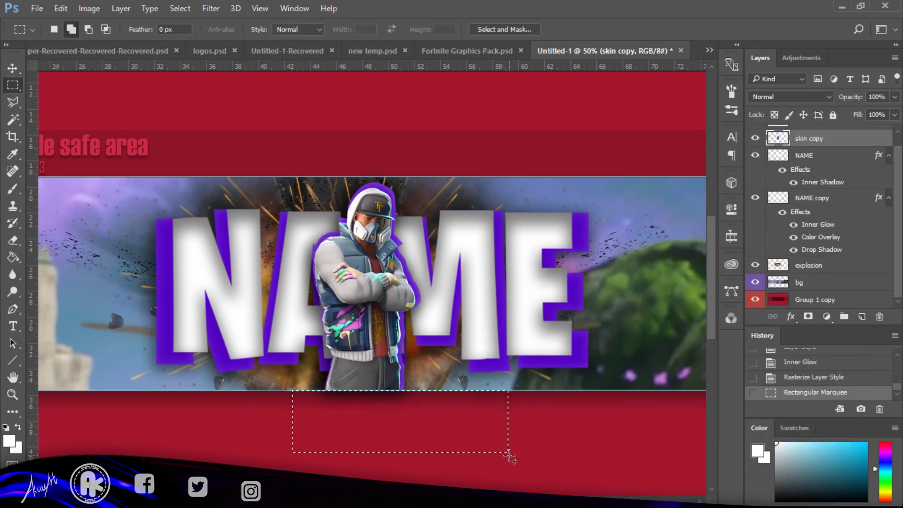
{"action": "key", "text": "ctrl+x"}
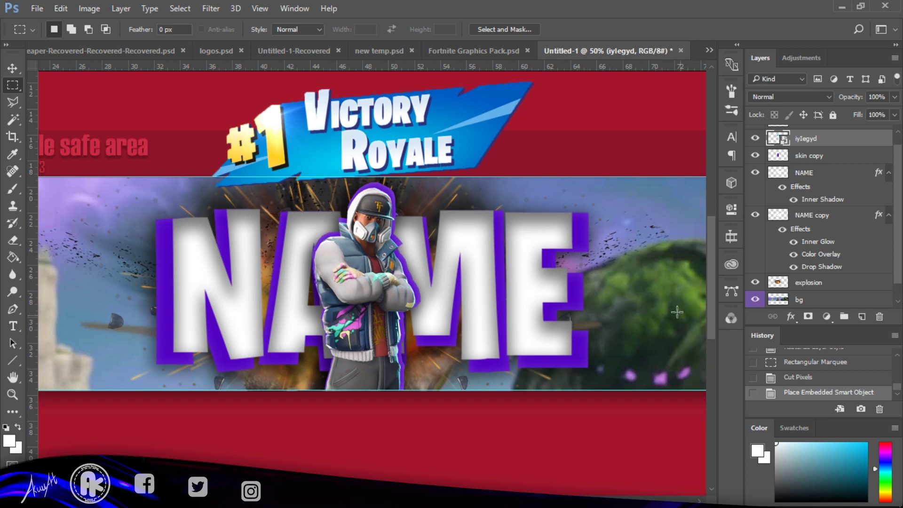
Move the Victory Royale image into the banner strip, just right of the NAME text over the green hills
{"action": "left_click", "coordinate": [13, 68]}
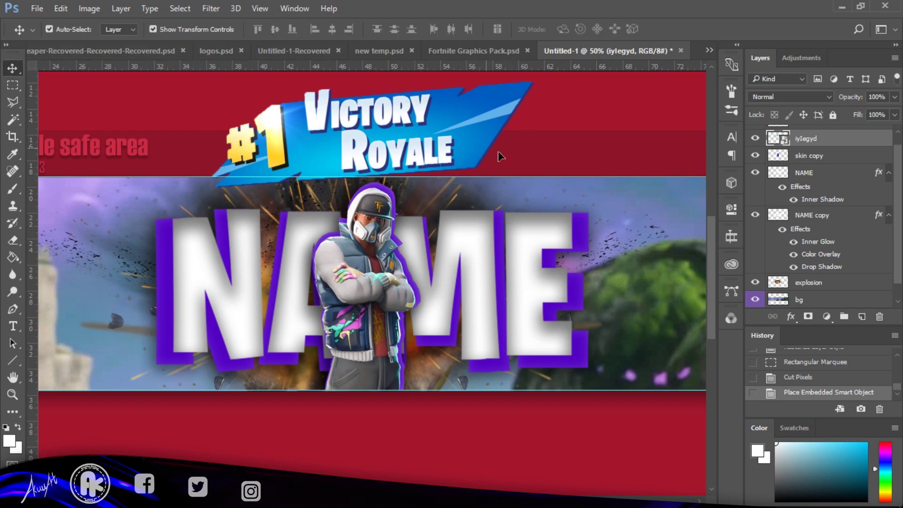
{"action": "left_click_drag", "start_coordinate": [501, 156], "coordinate": [636, 318]}
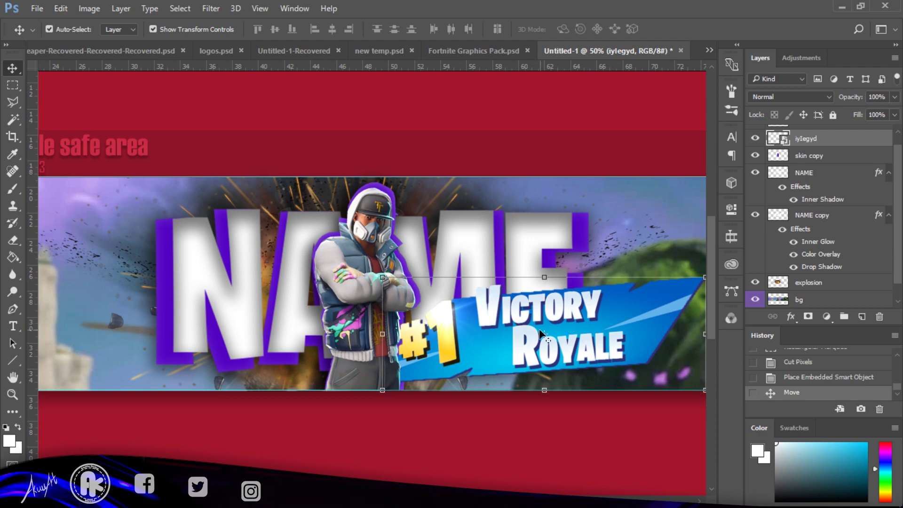
{"action": "key", "text": "ctrl+minus"}
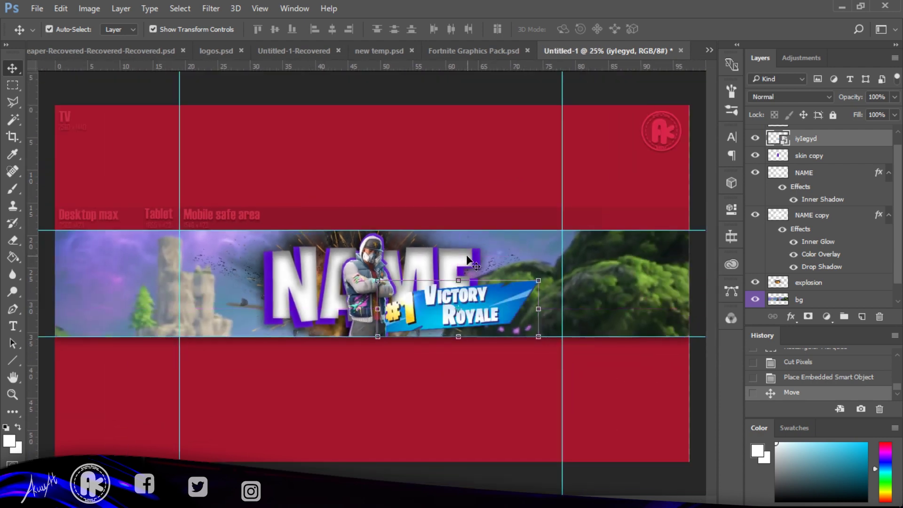
{"action": "left_click_drag", "start_coordinate": [498, 306], "coordinate": [611, 286]}
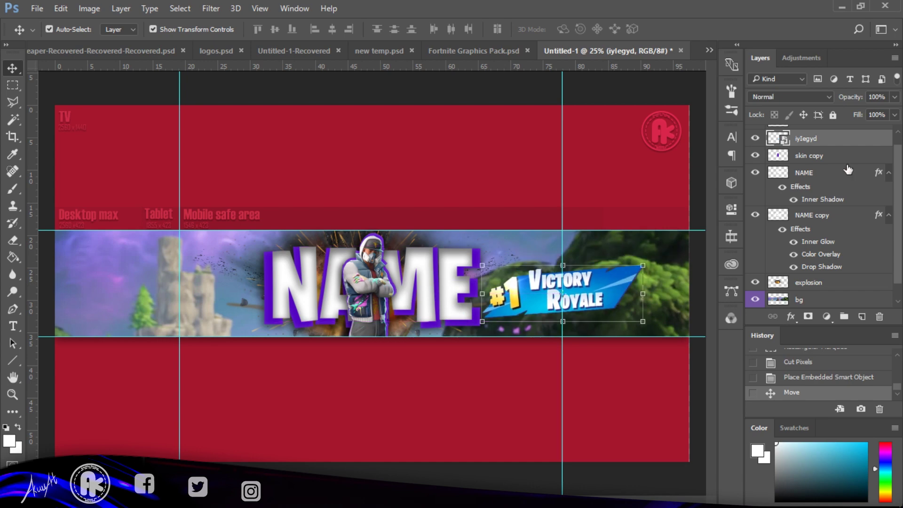
Rasterize the Victory Royale image layer and apply a Gaussian Blur with a 7.0 px radius
{"action": "right_click", "coordinate": [861, 139]}
{"action": "left_click", "coordinate": [631, 320]}
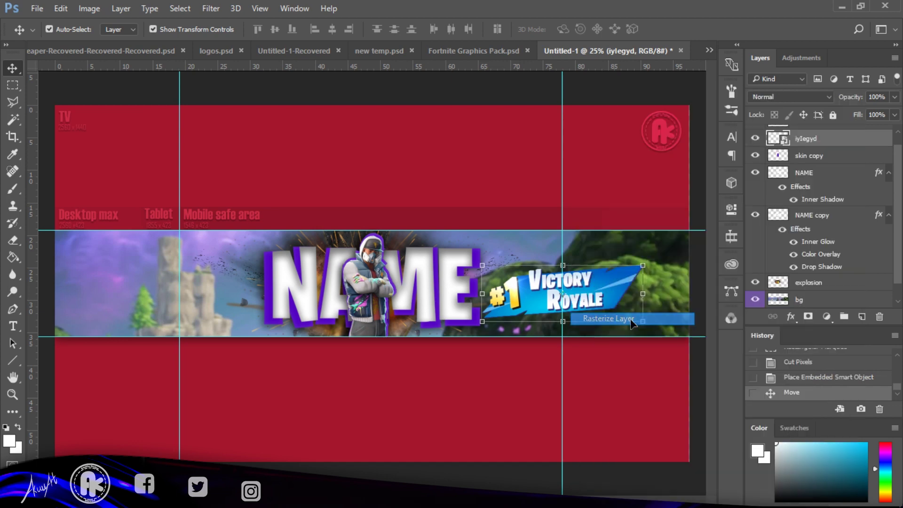
{"action": "left_click", "coordinate": [220, 16]}
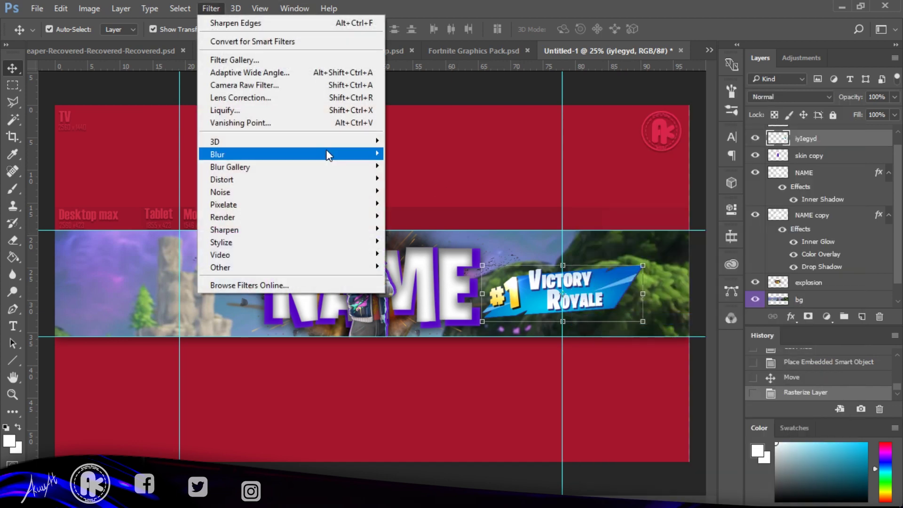
{"action": "mouse_move", "coordinate": [234, 158]}
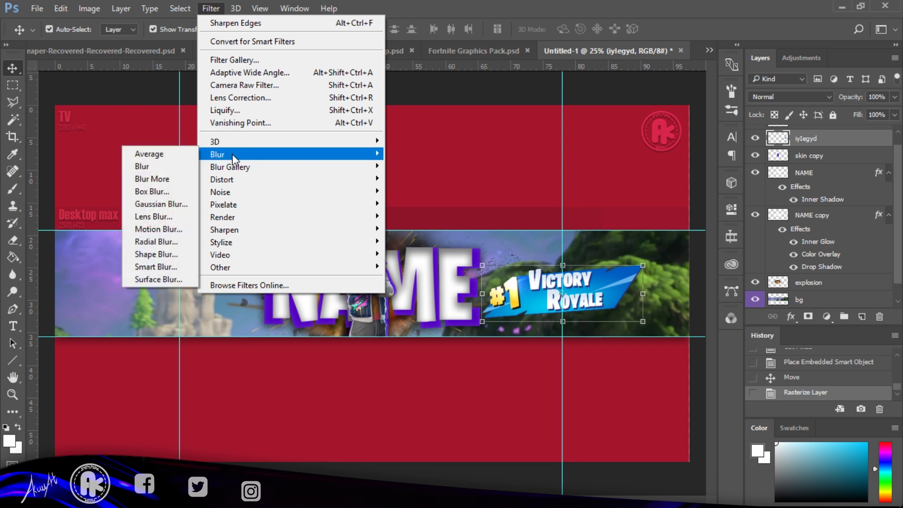
{"action": "left_click", "coordinate": [145, 206]}
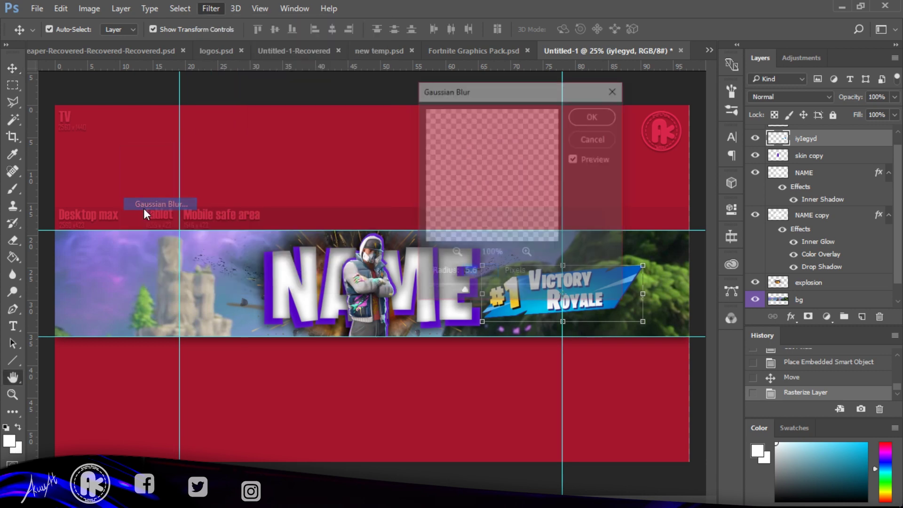
{"action": "left_click_drag", "start_coordinate": [481, 99], "coordinate": [324, 109]}
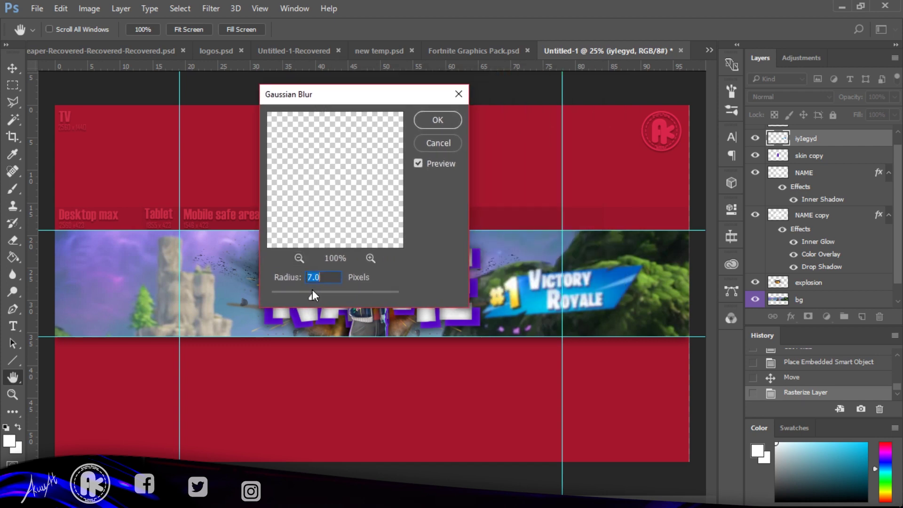
{"action": "left_click", "coordinate": [428, 121]}
Apply a Motion Blur to the Victory Royale image at 0° angle and about 34 px distance
{"action": "left_click", "coordinate": [212, 8]}
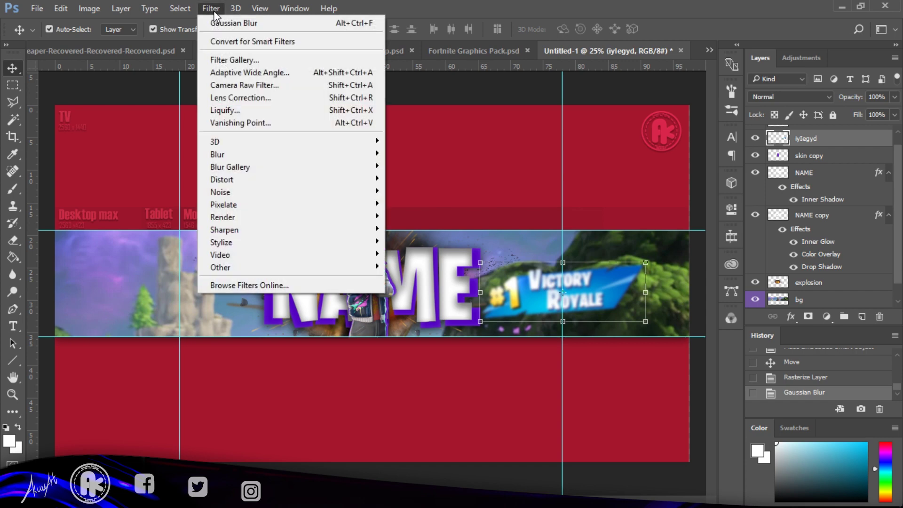
{"action": "mouse_move", "coordinate": [236, 156]}
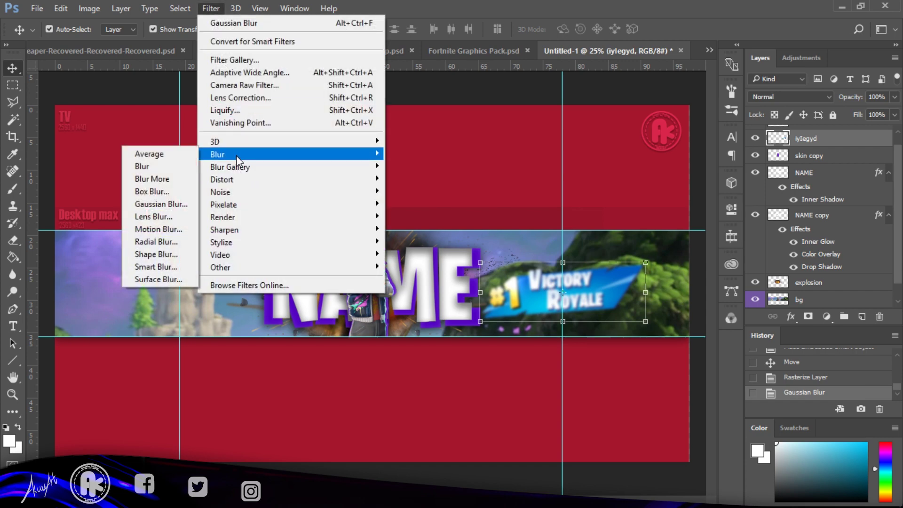
{"action": "left_click", "coordinate": [173, 229]}
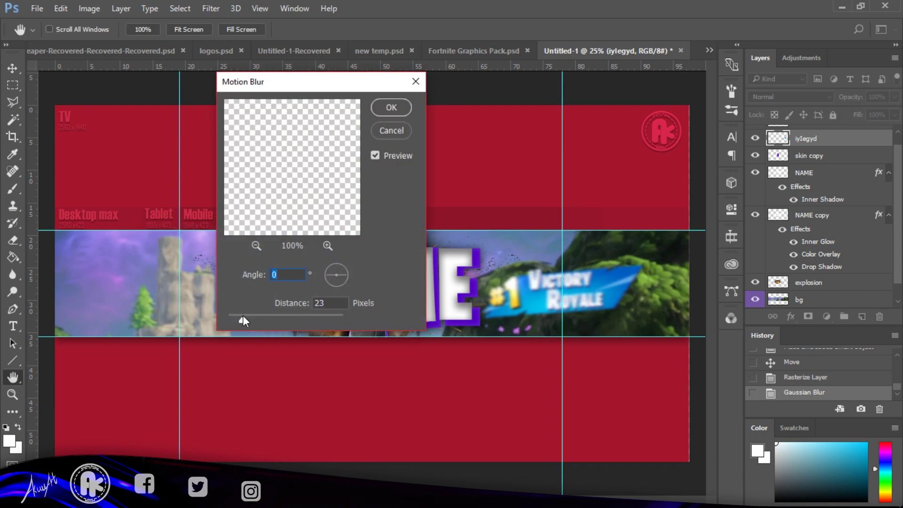
{"action": "left_click_drag", "start_coordinate": [242, 315], "coordinate": [250, 317]}
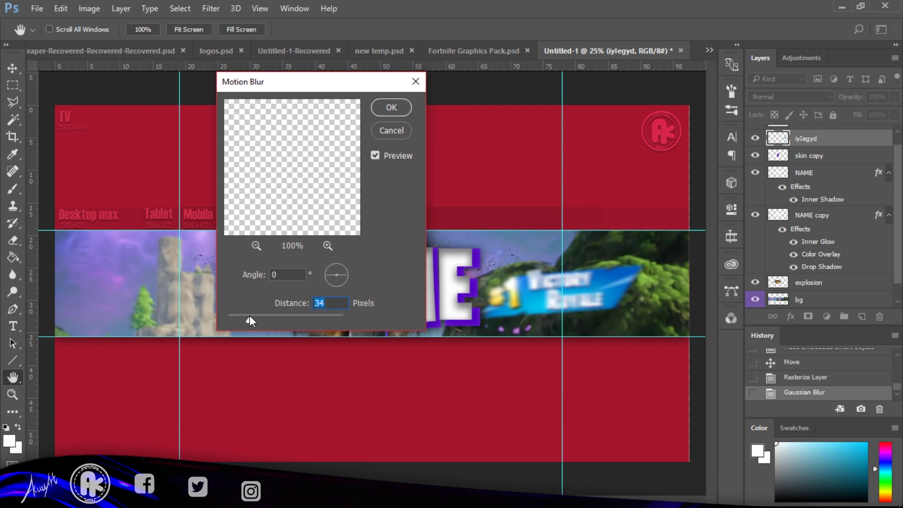
{"action": "left_click_drag", "start_coordinate": [249, 316], "coordinate": [249, 316]}
{"action": "left_click", "coordinate": [382, 112]}
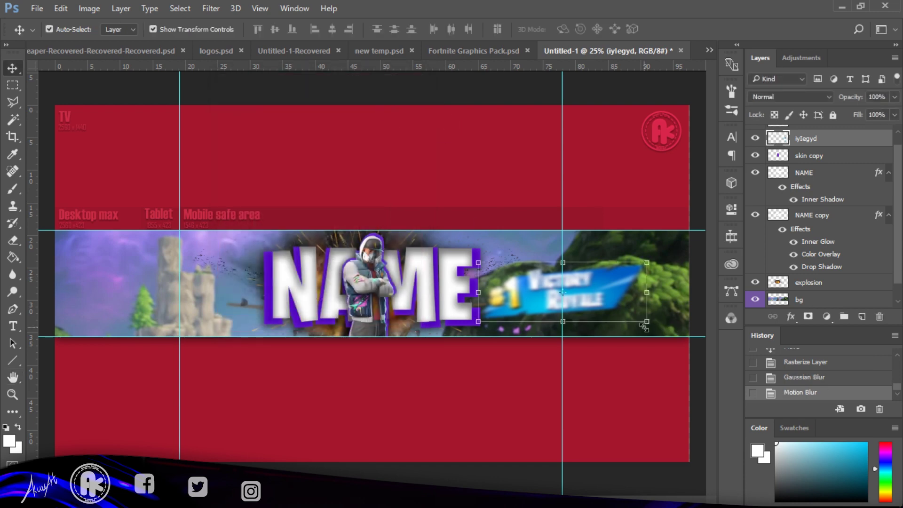
Shrink the Victory Royale image to about 69%, tilt it about -9° and place it at the strip's upper edge, right of NAME
{"action": "left_click_drag", "start_coordinate": [645, 325], "coordinate": [626, 314]}
{"action": "left_click_drag", "start_coordinate": [585, 289], "coordinate": [577, 257]}
{"action": "left_click_drag", "start_coordinate": [627, 281], "coordinate": [617, 272]}
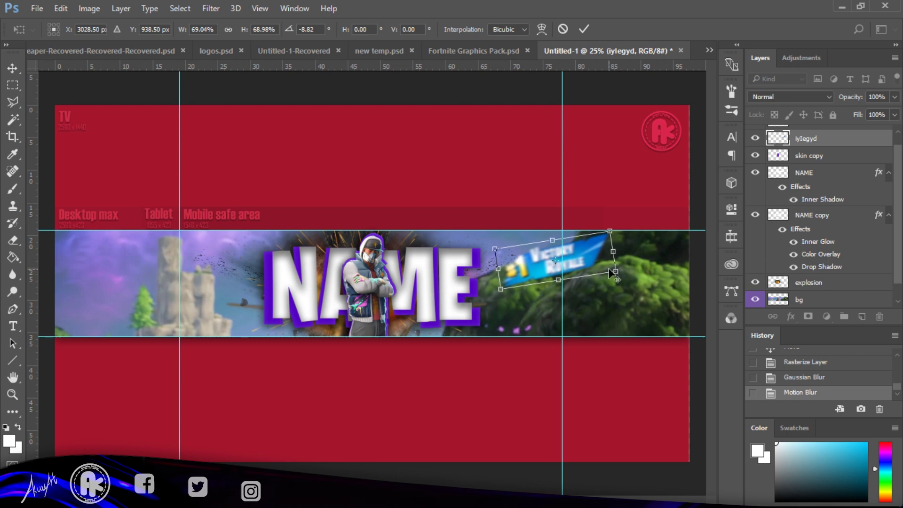
{"action": "key", "text": "Return"}
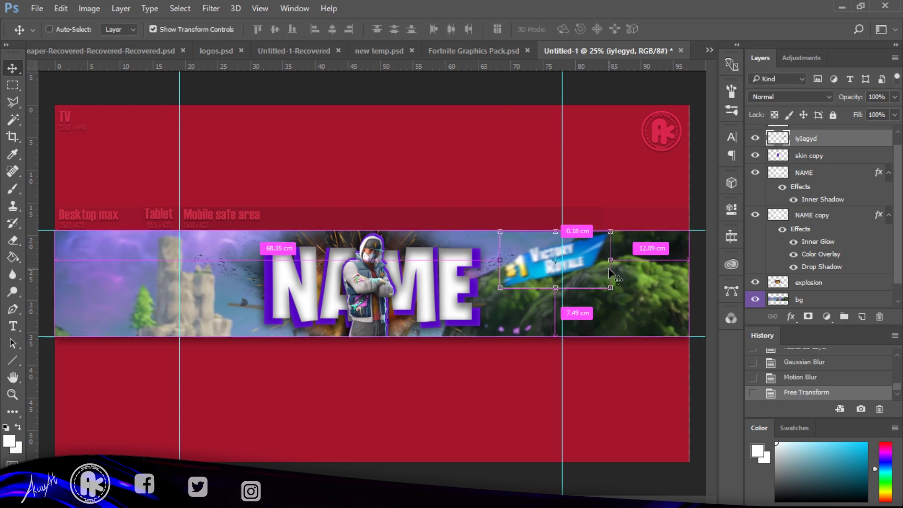
Duplicate the Victory Royale image into the strip's lower right end and rotate the copy about 16° clockwise
{"action": "key", "text": "ctrl+j"}
{"action": "left_click_drag", "start_coordinate": [581, 256], "coordinate": [677, 313]}
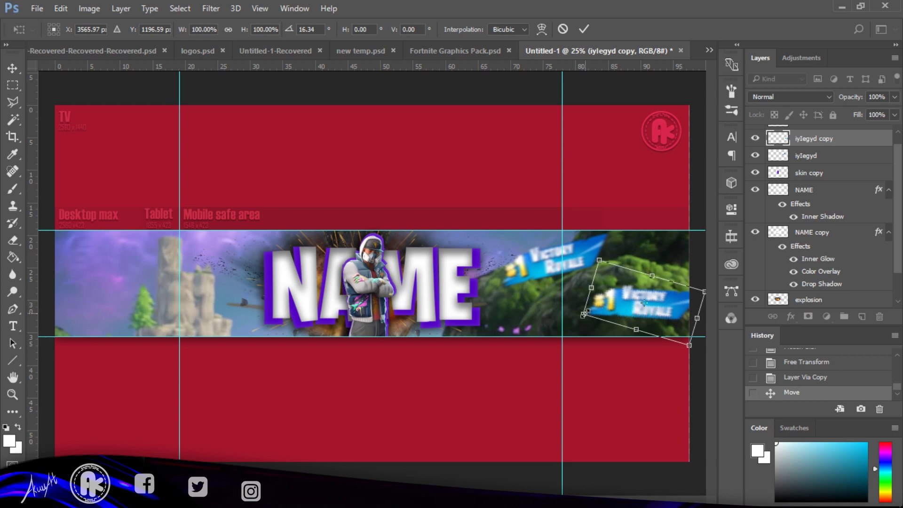
{"action": "mouse_move", "coordinate": [583, 315]}
{"action": "left_mouse_down"}
{"action": "mouse_move", "coordinate": [584, 301]}
{"action": "mouse_move", "coordinate": [581, 315]}
{"action": "left_mouse_up"}
{"action": "key", "text": "Return"}
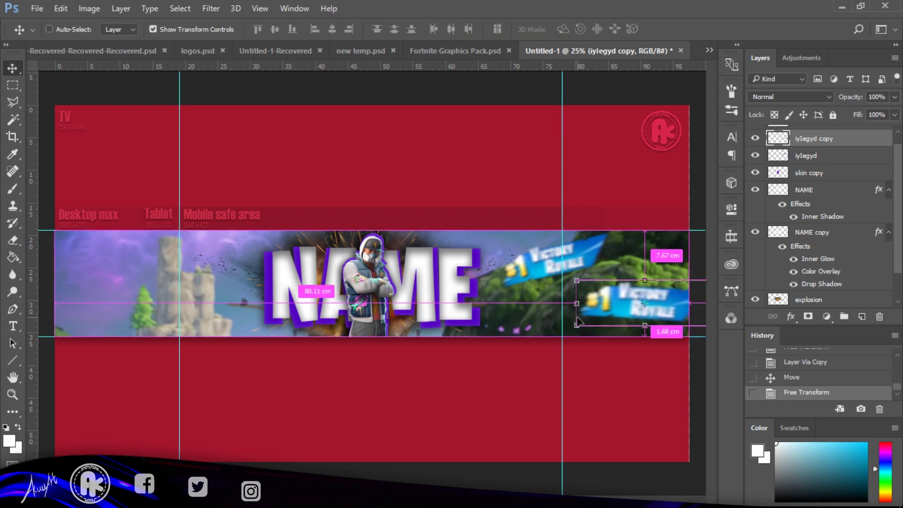
Duplicate the lower-right Victory Royale image and place a smaller copy just right of NAME near the strip's lower edge
{"action": "key", "text": "ctrl+j"}
{"action": "left_click_drag", "start_coordinate": [662, 295], "coordinate": [555, 312]}
{"action": "key", "text": "ctrl+t"}
{"action": "left_click_drag", "start_coordinate": [582, 340], "coordinate": [659, 258]}
{"action": "key", "text": "Return"}
Duplicate the small Victory Royale image into the strip's upper right corner, tilting it about -8°
{"action": "key", "text": "ctrl+j"}
{"action": "left_click_drag", "start_coordinate": [700, 235], "coordinate": [699, 236]}
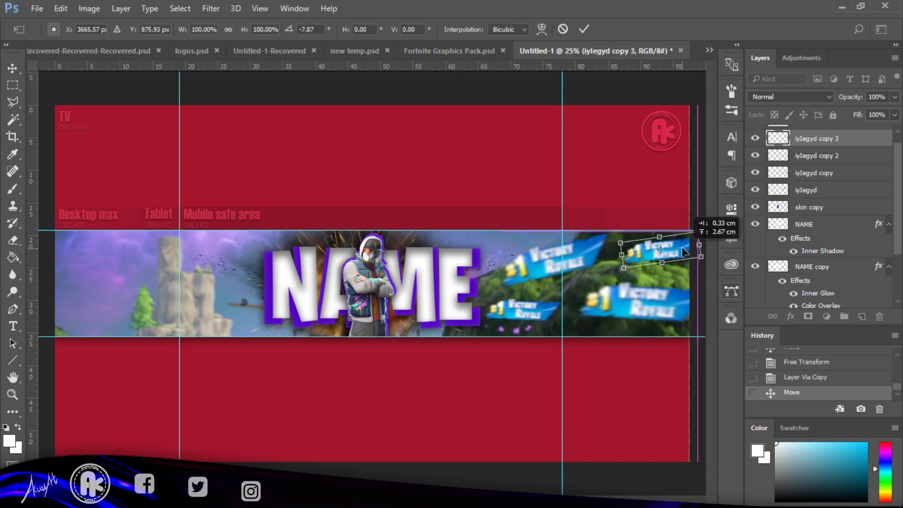
{"action": "key", "text": "Return"}
Set layer opacities to 57% for iylegyd copy 2, 82% for iylegyd, 74% for copy 3 and 79% for copy
{"action": "left_click", "coordinate": [521, 315]}
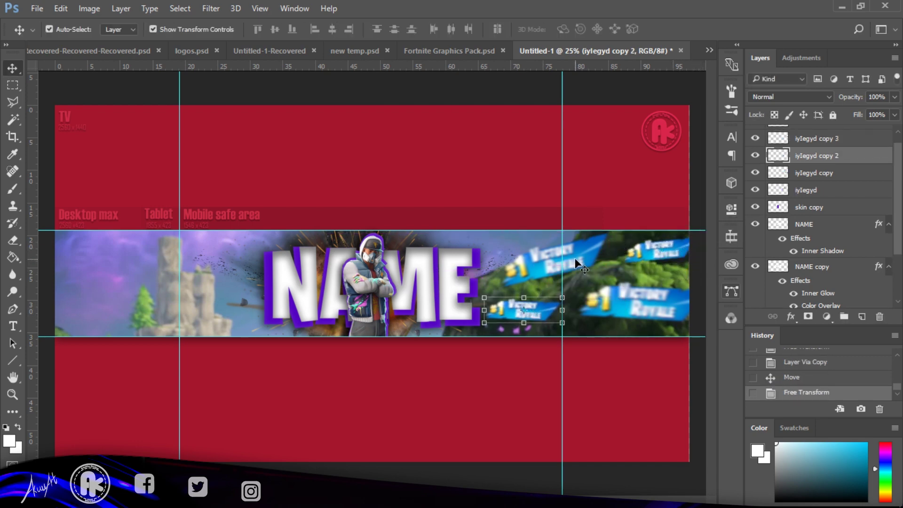
{"action": "mouse_move", "coordinate": [851, 97]}
{"action": "left_mouse_down"}
{"action": "mouse_move", "coordinate": [835, 105]}
{"action": "mouse_move", "coordinate": [845, 99]}
{"action": "left_mouse_up"}
{"action": "left_click", "coordinate": [806, 190]}
{"action": "left_click", "coordinate": [813, 138]}
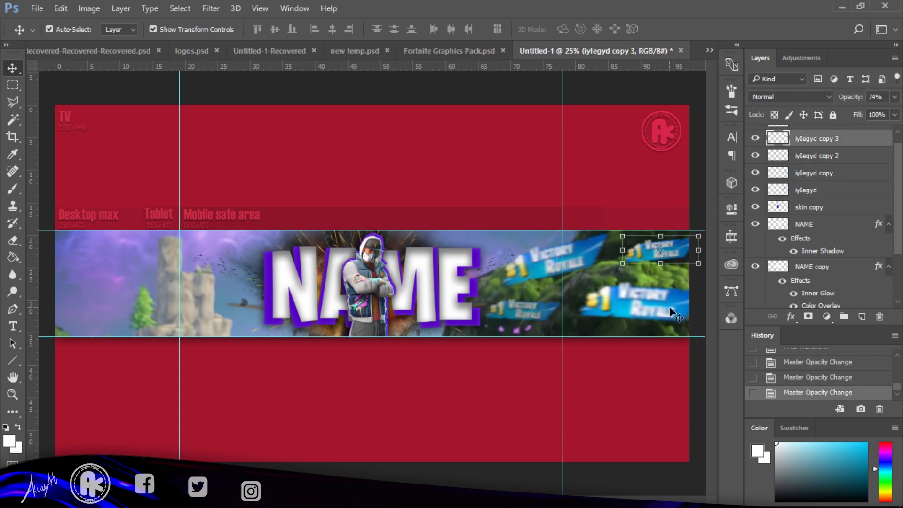
{"action": "left_click", "coordinate": [814, 173]}
{"action": "left_click", "coordinate": [604, 243]}
{"action": "left_click", "coordinate": [541, 305]}
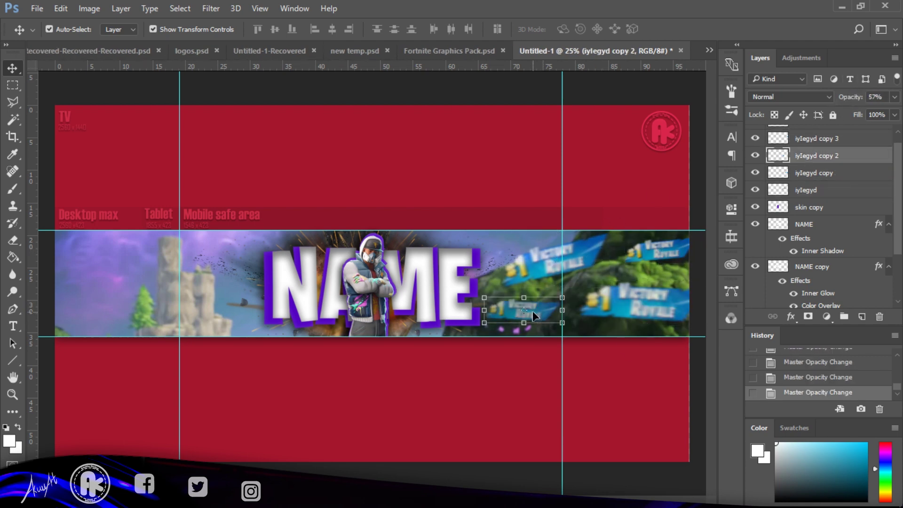
Duplicate iylegyd copy 2 over the stone tower left of NAME with 88% opacity, enlarged to about 135%
{"action": "key", "text": "ctrl+j"}
{"action": "left_click_drag", "start_coordinate": [541, 304], "coordinate": [231, 312]}
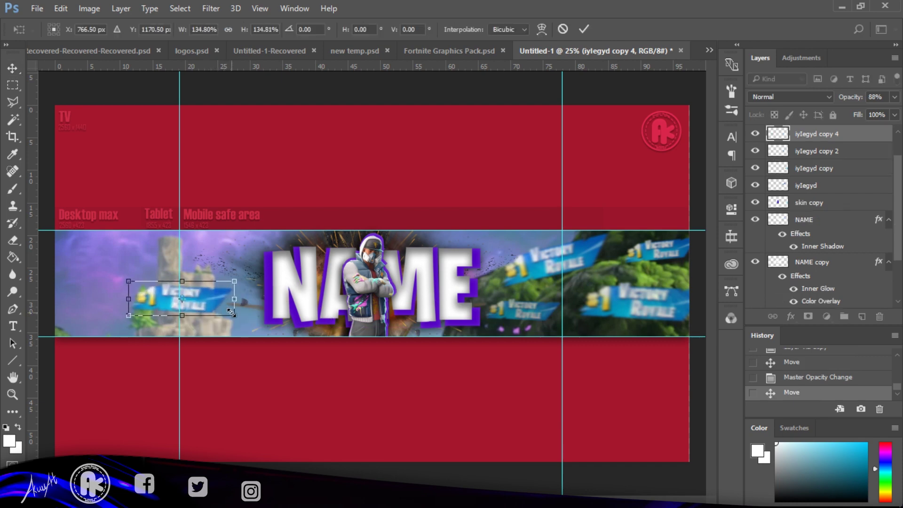
{"action": "key", "text": "Return"}
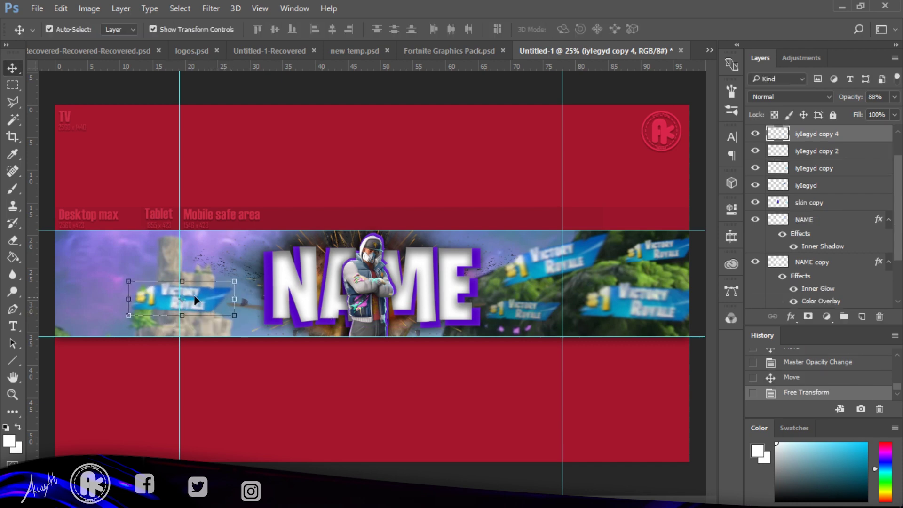
Reapply the last Motion Blur to the Victory Royale image over the stone tower
{"action": "left_click", "coordinate": [223, 10]}
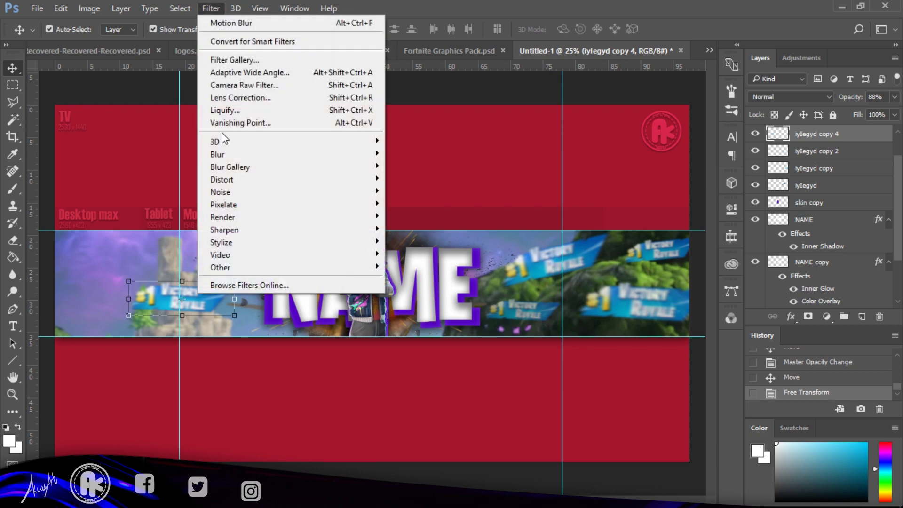
{"action": "mouse_move", "coordinate": [214, 154]}
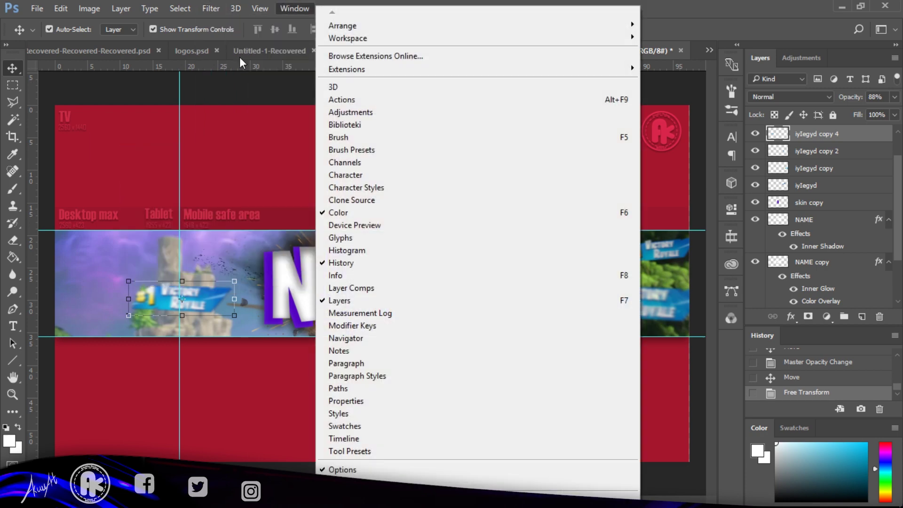
{"action": "mouse_move", "coordinate": [180, 8]}
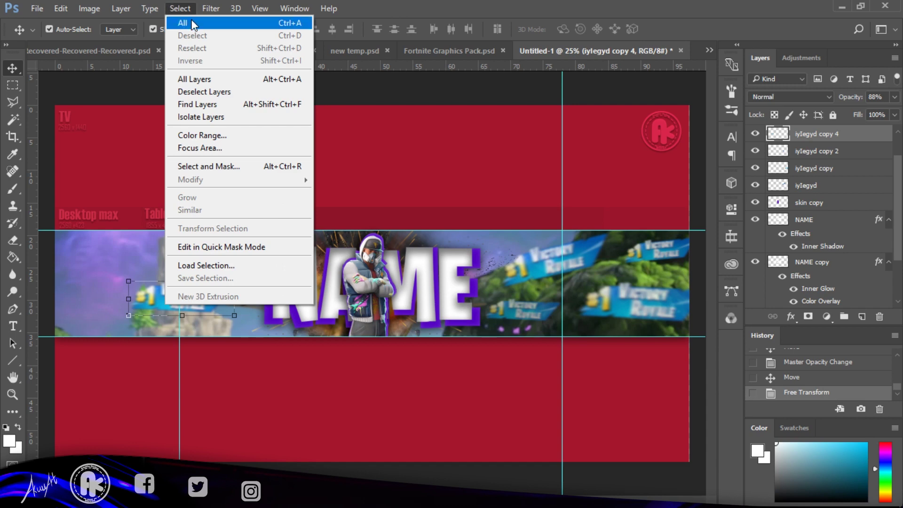
{"action": "left_click", "coordinate": [224, 23]}
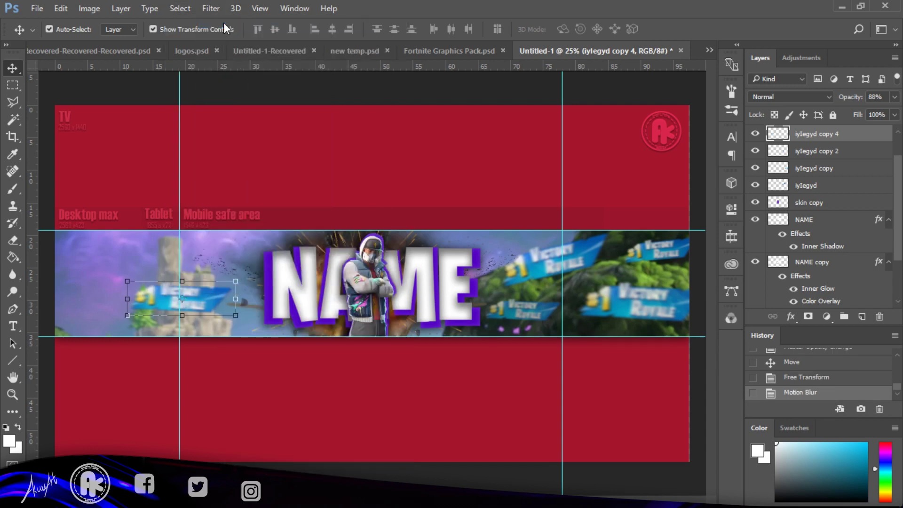
Reapply the last Motion Blur to each of the four Victory Royale images right of NAME
{"action": "left_click", "coordinate": [546, 271], "text": "ctrl"}
{"action": "key", "text": "ctrl+f"}
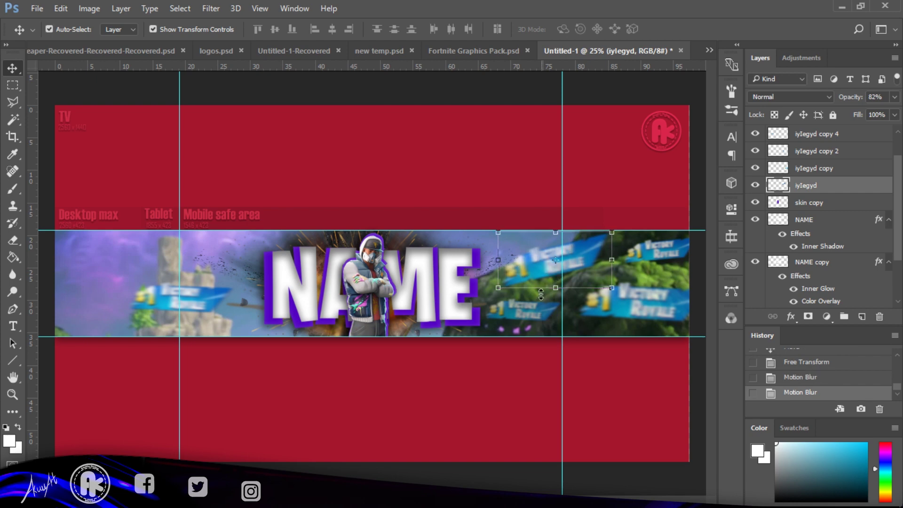
{"action": "left_click", "coordinate": [534, 320], "text": "ctrl"}
{"action": "key", "text": "ctrl+f"}
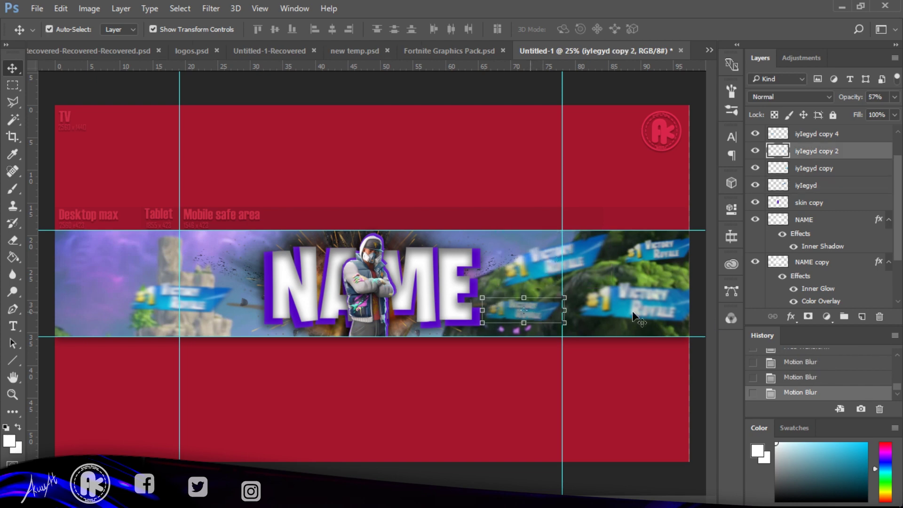
{"action": "left_click", "coordinate": [680, 300], "text": "ctrl"}
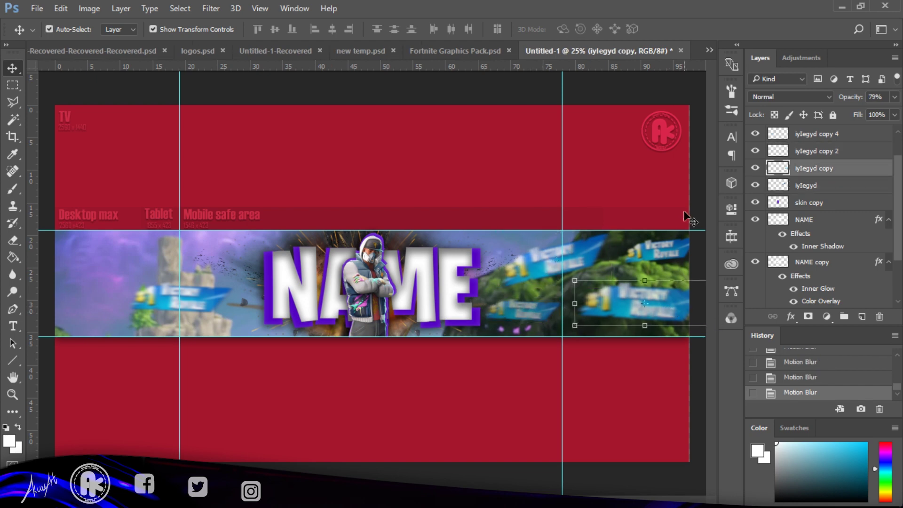
{"action": "left_click", "coordinate": [661, 256], "text": "alt"}
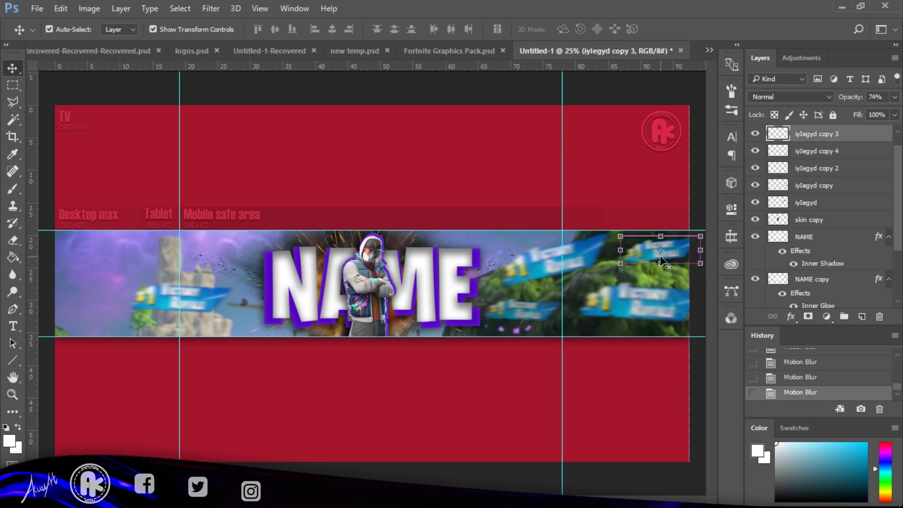
Duplicate the large tilted Victory Royale image beside NAME and move the copy to the strip's upper left end
{"action": "left_click", "coordinate": [542, 274], "text": "ctrl"}
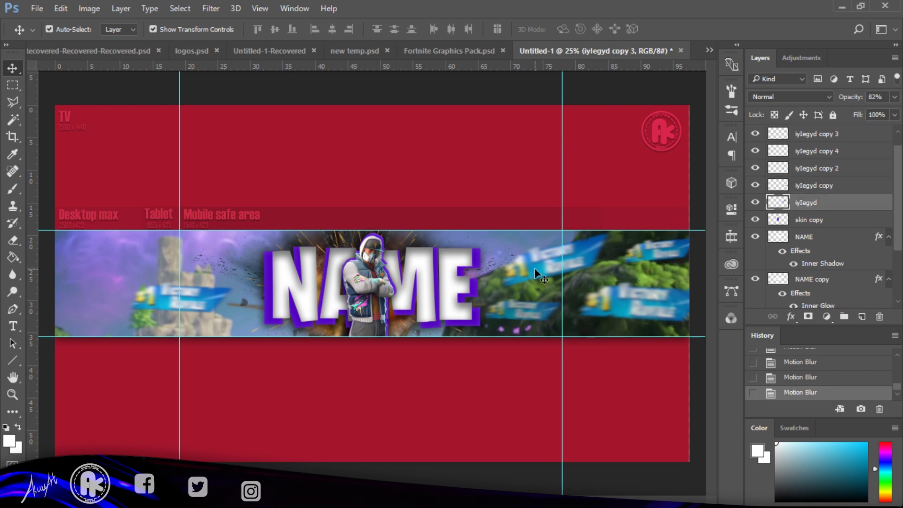
{"action": "key", "text": "ctrl+j"}
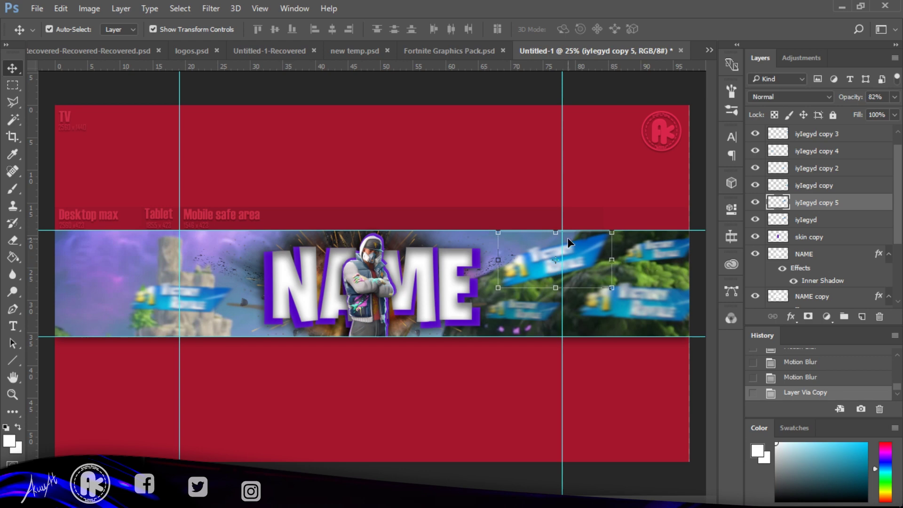
{"action": "left_click_drag", "start_coordinate": [568, 238], "coordinate": [108, 256]}
Duplicate the upper-right Victory Royale image and place the copy beside NAME's upper left corner
{"action": "left_click", "coordinate": [666, 265], "text": "ctrl"}
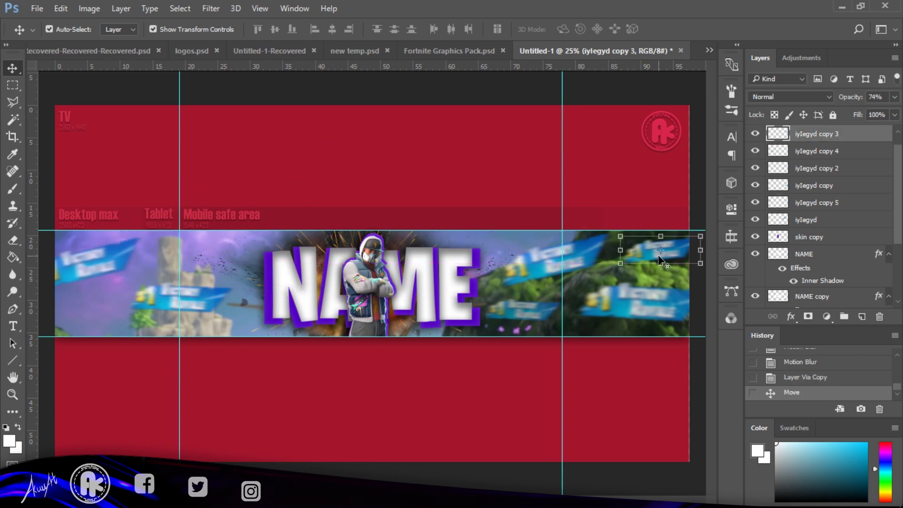
{"action": "key", "text": "ctrl+j"}
{"action": "left_click_drag", "start_coordinate": [683, 252], "coordinate": [268, 246]}
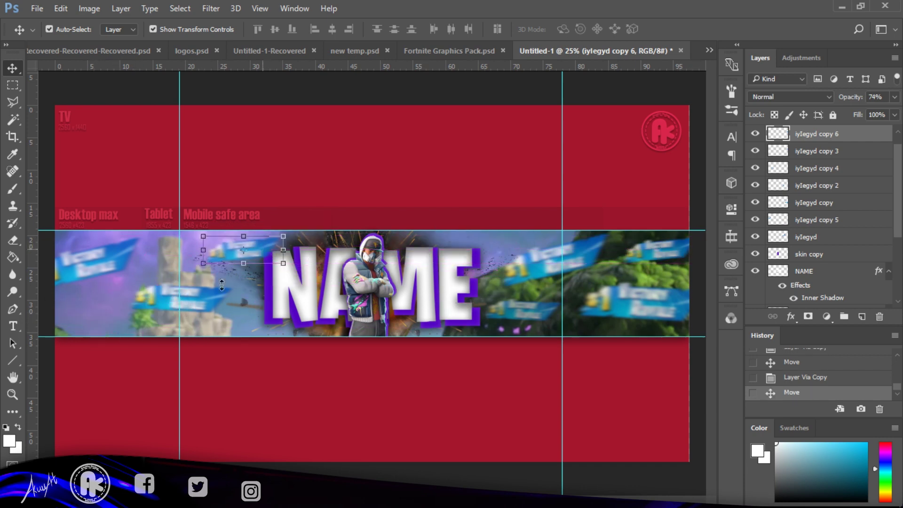
Enlarge the stone tower's Victory Royale image to about 120% lower in the strip, and shift the one beside NAME slightly left
{"action": "left_click_drag", "start_coordinate": [205, 295], "coordinate": [230, 286]}
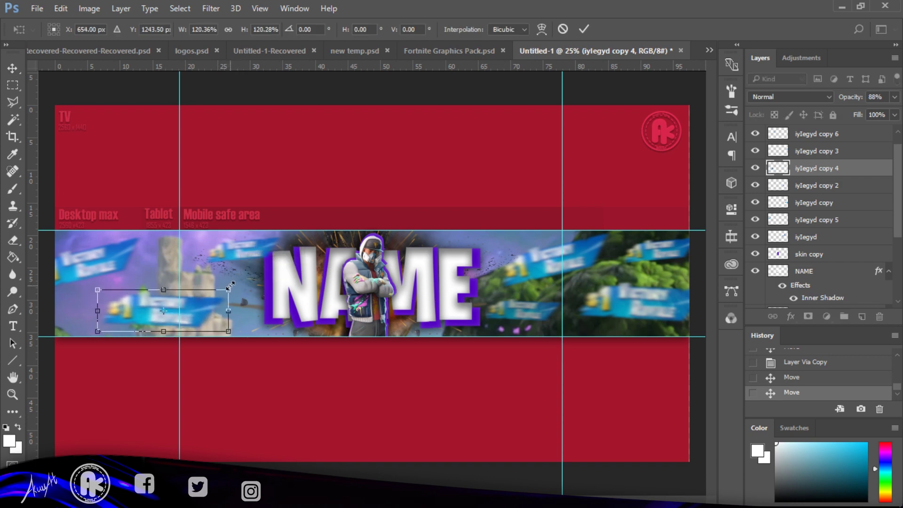
{"action": "key", "text": "Return"}
{"action": "left_click_drag", "start_coordinate": [244, 247], "coordinate": [234, 247]}
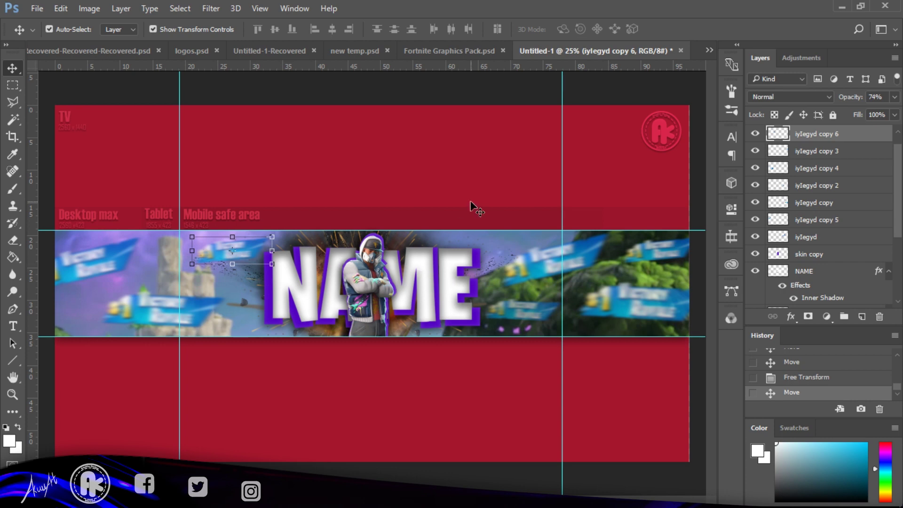
{"action": "left_click", "coordinate": [445, 267]}
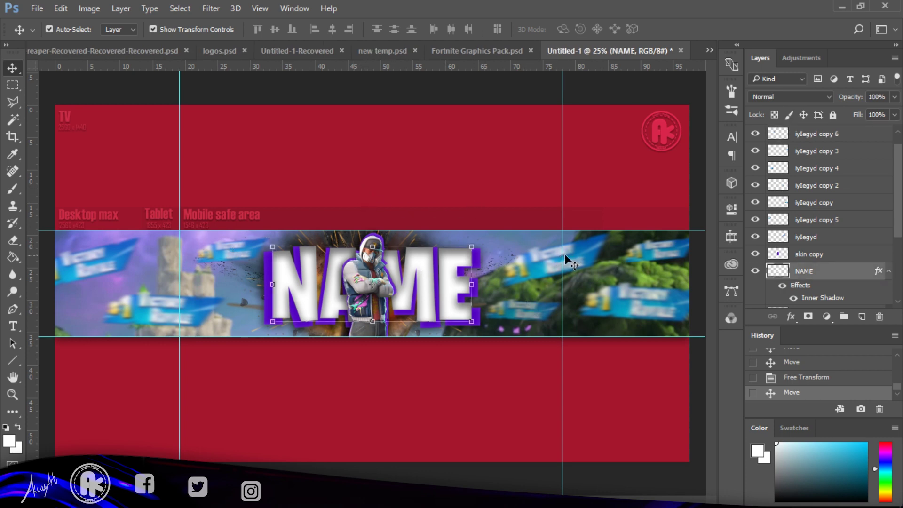
Delete the small Victory Royale image below NAME's right end and move the large lower-right one further left into the gap
{"action": "left_click", "coordinate": [534, 301]}
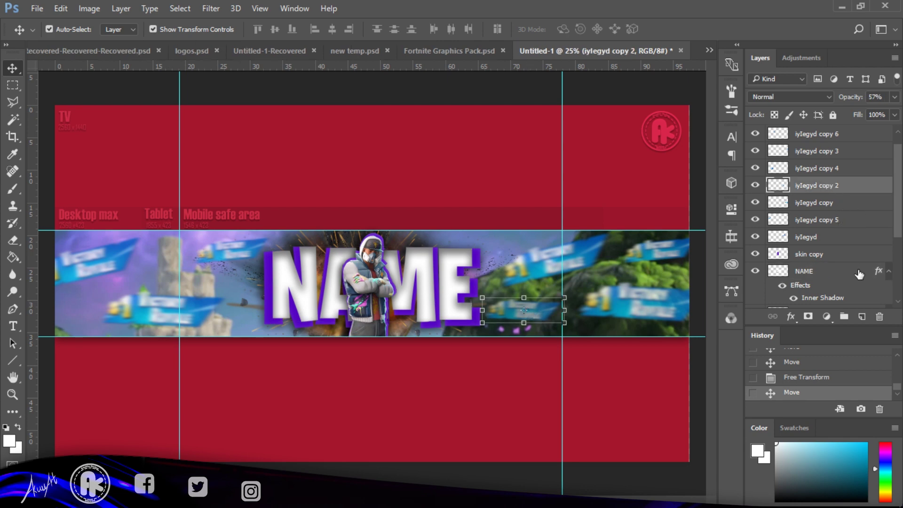
{"action": "left_click", "coordinate": [879, 316]}
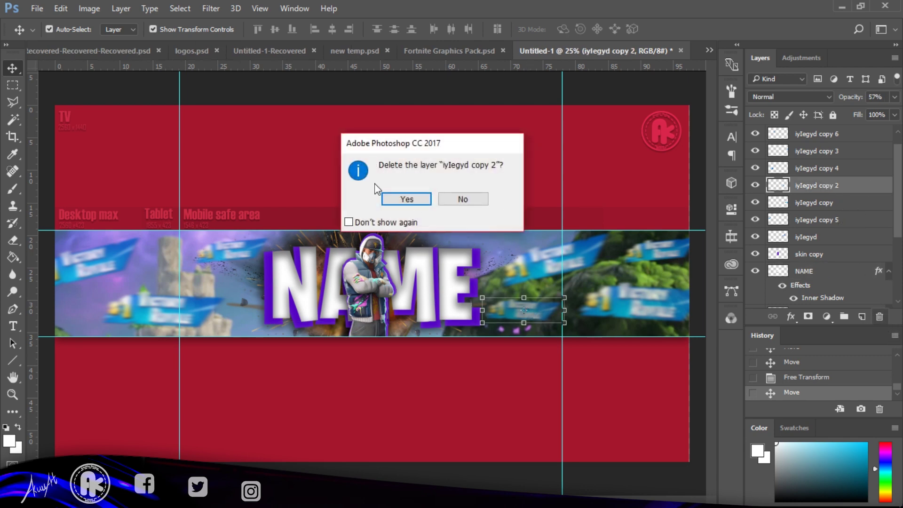
{"action": "left_click", "coordinate": [414, 199]}
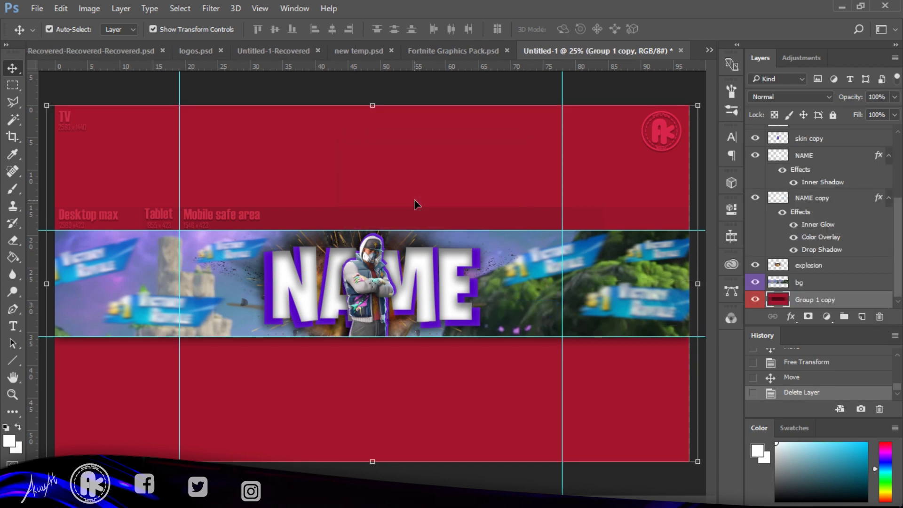
{"action": "left_click_drag", "start_coordinate": [642, 300], "coordinate": [605, 306]}
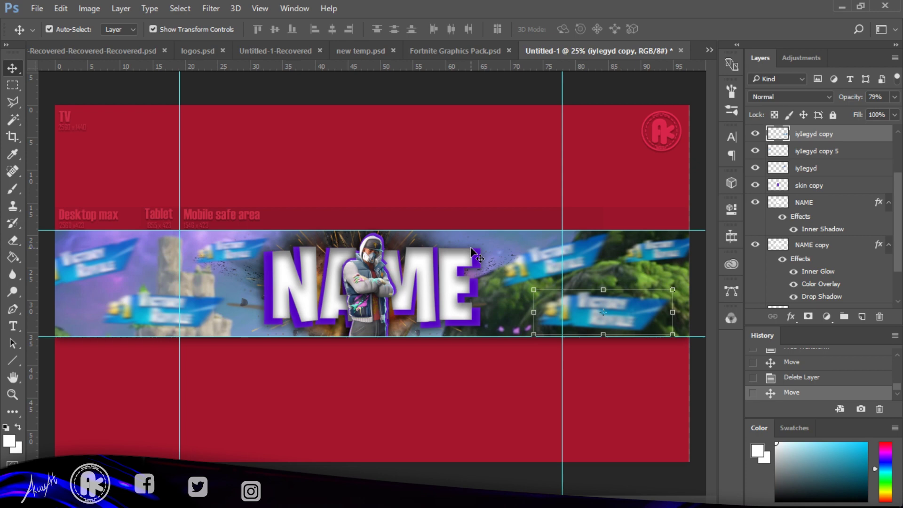
In Fortnite Graphics Pack.psd, show only the large fireball cloud (- copy 2) and bring it into the Untitled-1 banner
{"action": "left_click", "coordinate": [451, 56]}
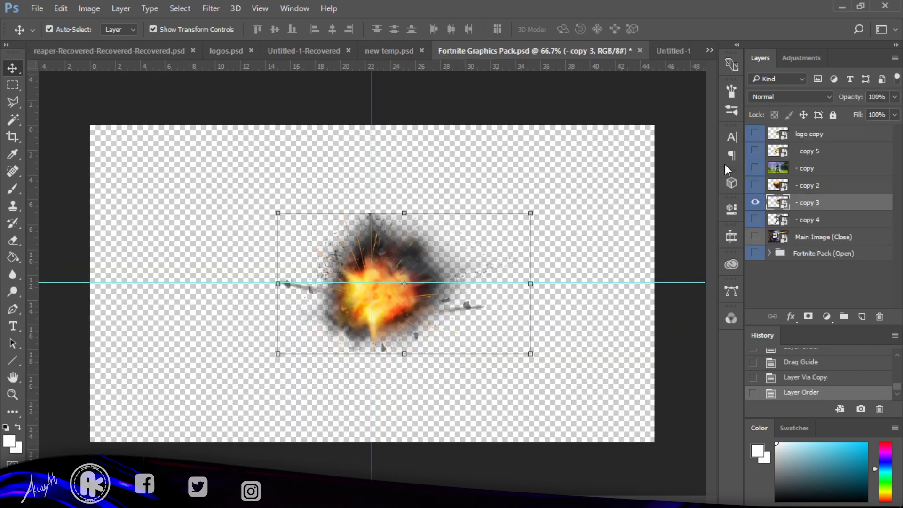
{"action": "left_click", "coordinate": [756, 205]}
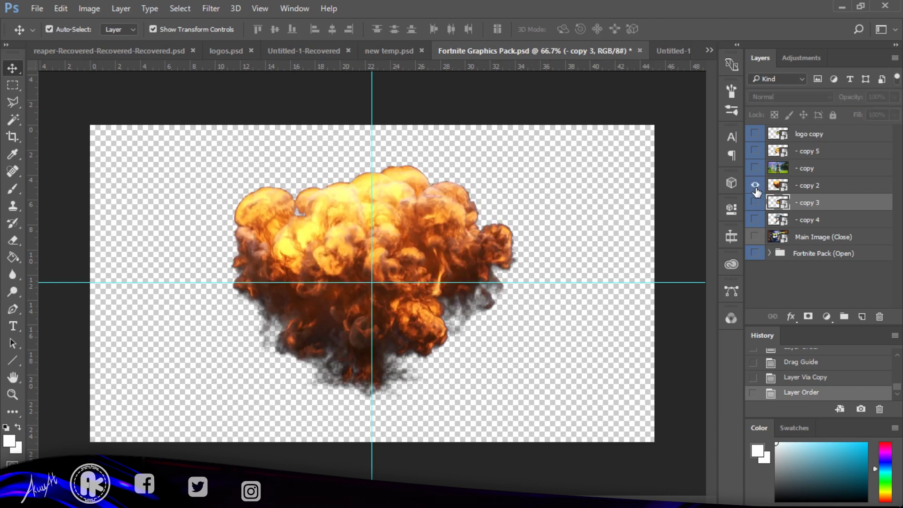
{"action": "left_click", "coordinate": [841, 190]}
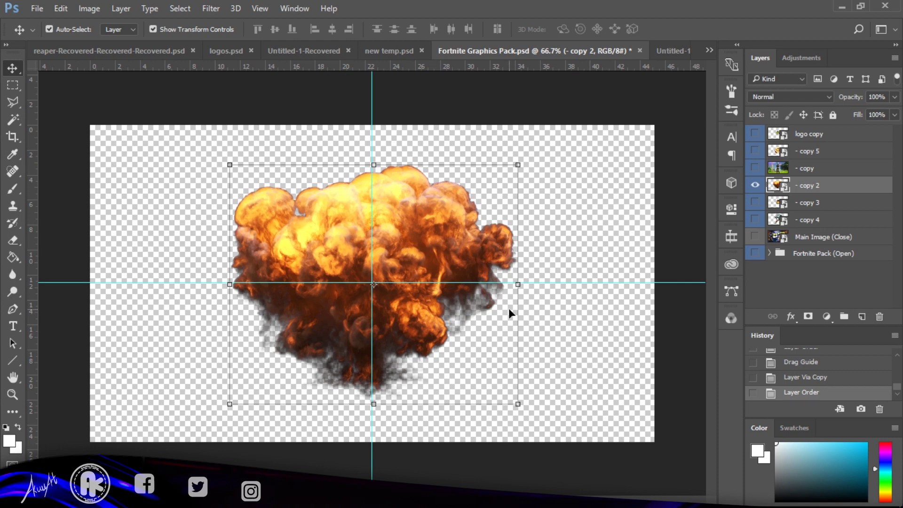
{"action": "left_click_drag", "start_coordinate": [410, 249], "coordinate": [664, 63]}
{"action": "left_click_drag", "start_coordinate": [429, 269], "coordinate": [565, 254]}
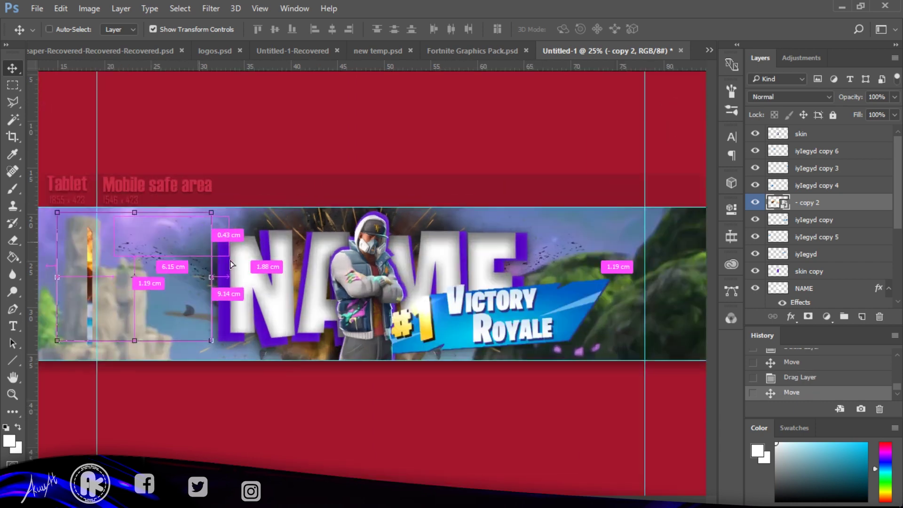
Shrink the fireball cloud to a small burst beside the stone tower, near the upper Victory Royale image
{"action": "key", "text": "ctrl+plus"}
{"action": "key", "text": "ctrl+plus"}
{"action": "key", "text": "ctrl+plus"}
{"action": "key", "text": "ctrl+t"}
{"action": "left_click_drag", "start_coordinate": [494, 134], "coordinate": [372, 193]}
{"action": "key", "text": "Return"}
Duplicate the small fireball, move the copy to the right end of the lower Victory Royale image, and enlarge it to about 15%
{"action": "key", "text": "ctrl+j"}
{"action": "left_click_drag", "start_coordinate": [339, 224], "coordinate": [433, 352]}
{"action": "key", "text": "ctrl+t"}
{"action": "left_click_drag", "start_coordinate": [466, 324], "coordinate": [484, 316]}
{"action": "key", "text": "Return"}
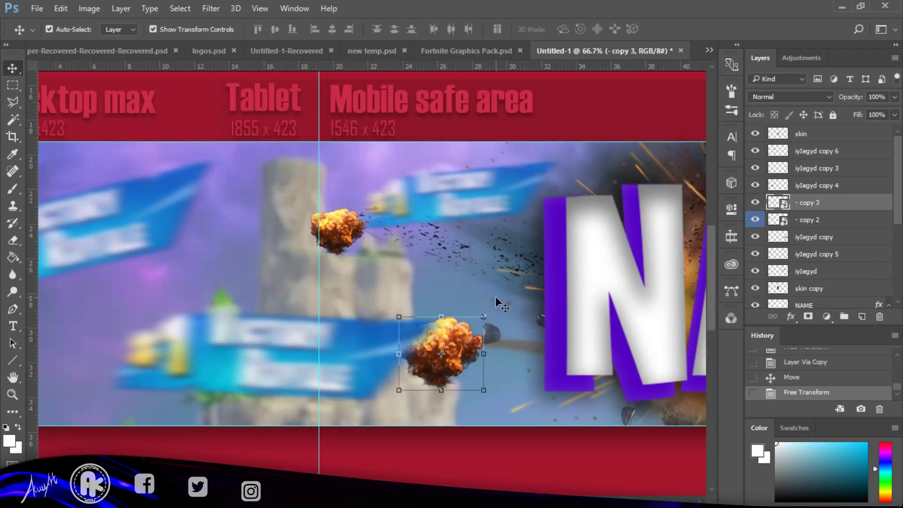
Flip the lower fireball copy horizontally
{"action": "right_click", "coordinate": [467, 340]}
{"action": "key", "text": "Escape"}
{"action": "key", "text": "ctrl+t"}
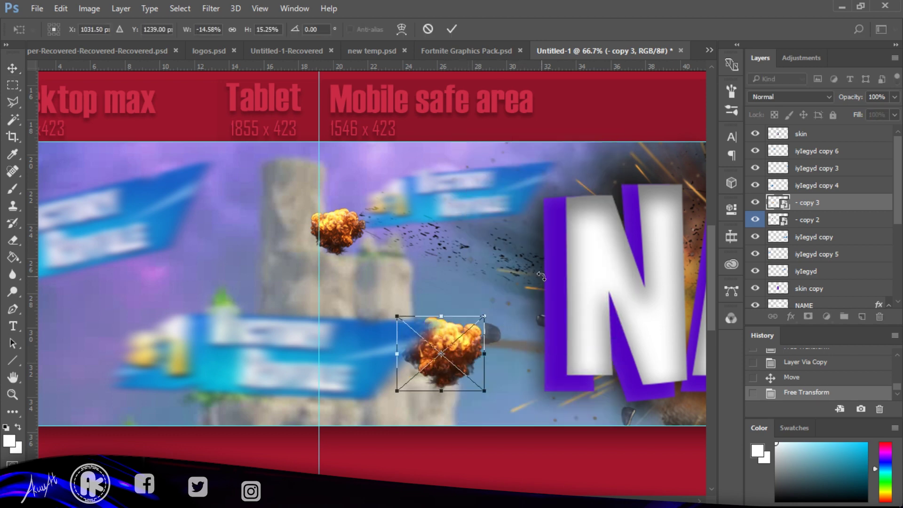
{"action": "key", "text": "Return"}
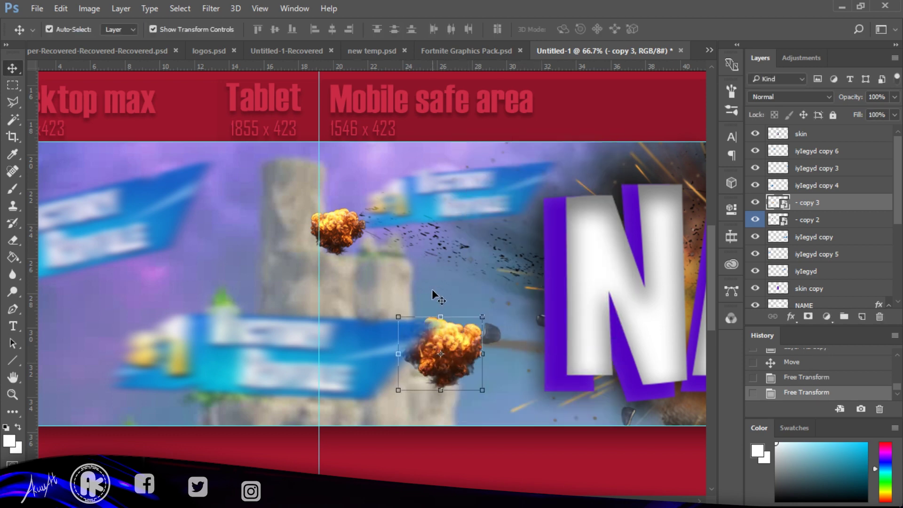
{"action": "left_click", "coordinate": [532, 354]}
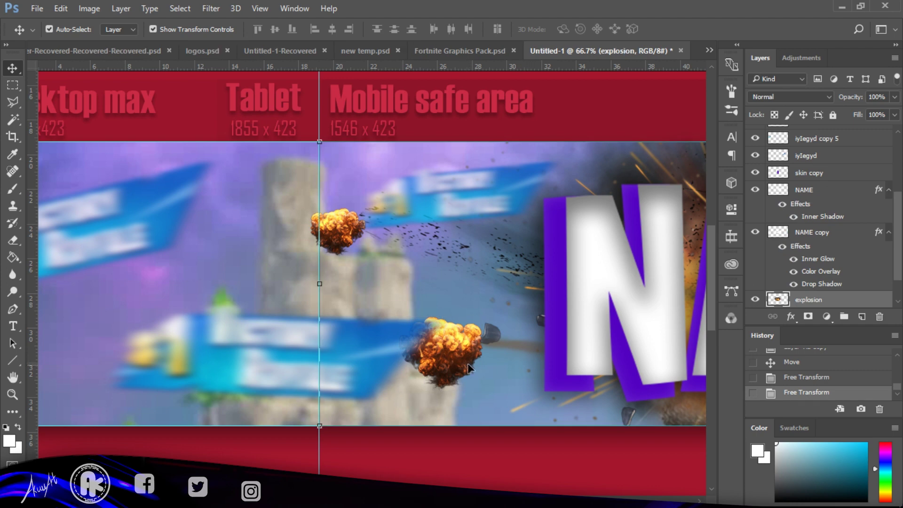
{"action": "left_click_drag", "start_coordinate": [455, 352], "coordinate": [466, 348]}
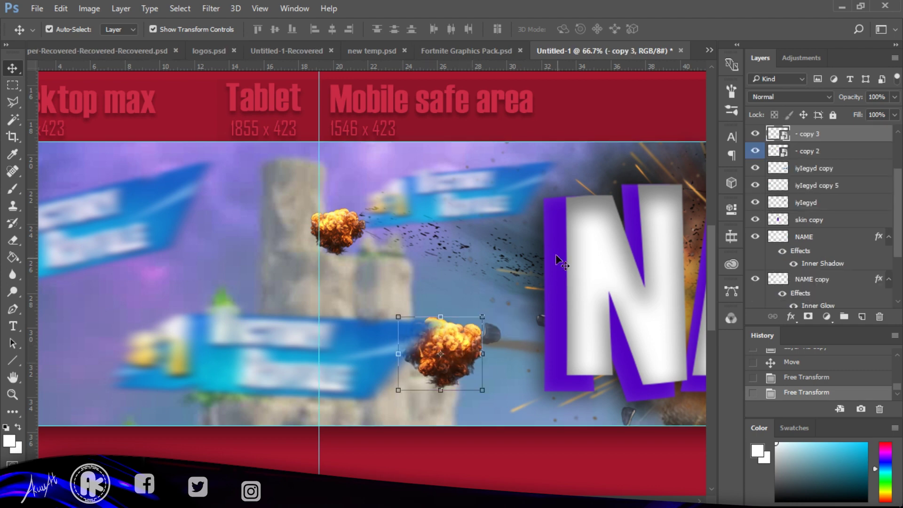
Rasterize the lower fireball and soften its left and bottom edges with the Eraser at brush size 175
{"action": "left_click", "coordinate": [13, 240]}
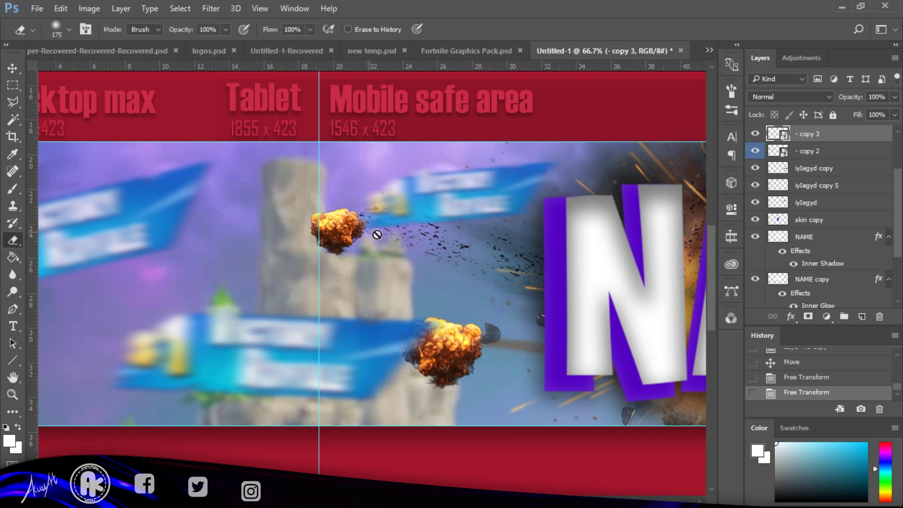
{"action": "left_click", "coordinate": [459, 343]}
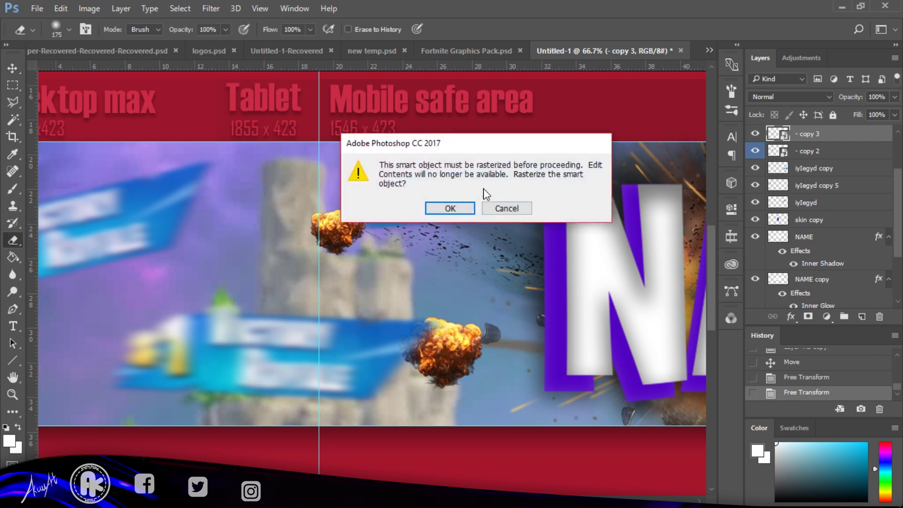
{"action": "left_click", "coordinate": [460, 210]}
{"action": "right_click", "coordinate": [399, 305]}
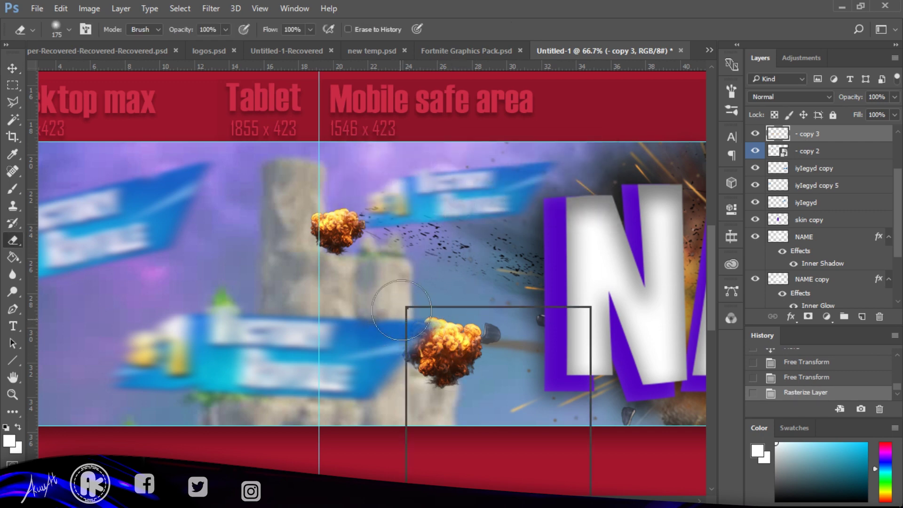
{"action": "left_click", "coordinate": [394, 301]}
{"action": "mouse_move", "coordinate": [397, 332]}
{"action": "left_mouse_down"}
{"action": "mouse_move", "coordinate": [417, 365]}
{"action": "mouse_move", "coordinate": [377, 359]}
{"action": "mouse_move", "coordinate": [389, 398]}
{"action": "mouse_move", "coordinate": [417, 419]}
{"action": "mouse_move", "coordinate": [460, 426]}
{"action": "left_mouse_up"}
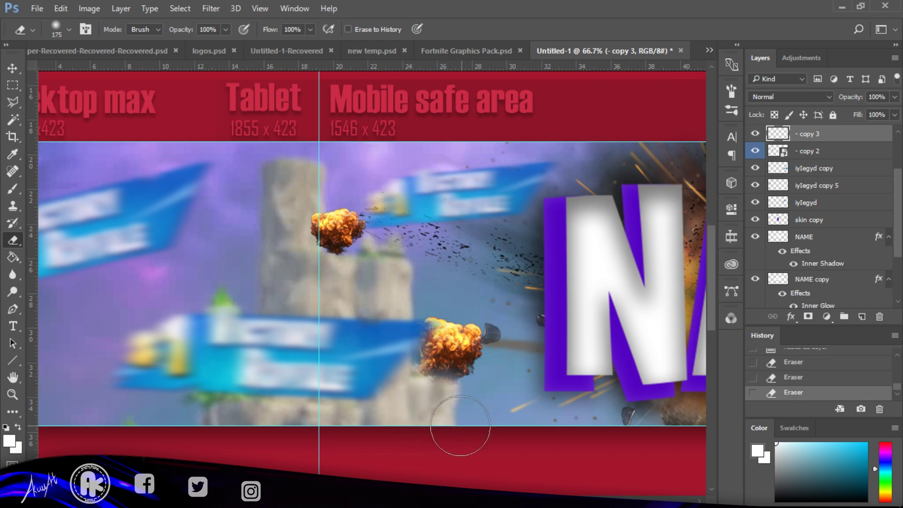
Rasterize the fireball beside the stone tower and erase its left and bottom edges softly
{"action": "left_click", "coordinate": [844, 154]}
{"action": "left_click", "coordinate": [312, 214]}
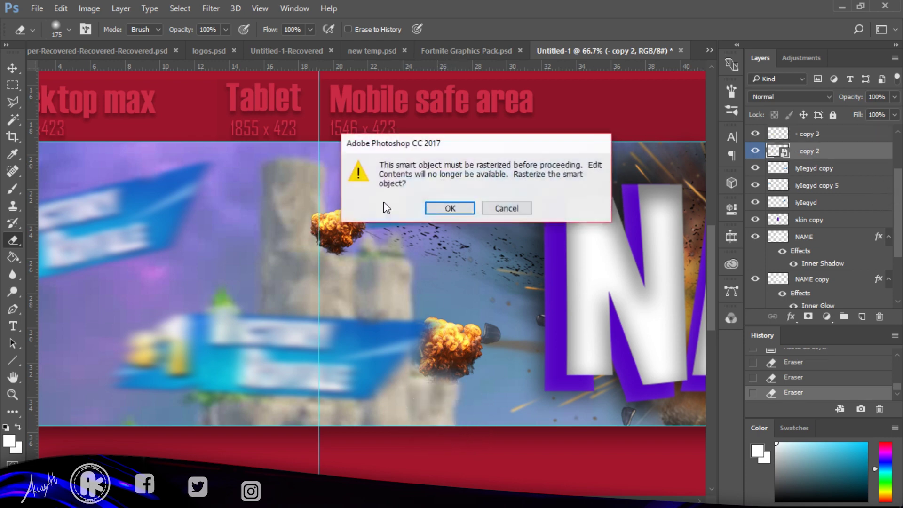
{"action": "left_click", "coordinate": [405, 208]}
{"action": "left_click_drag", "start_coordinate": [277, 241], "coordinate": [325, 211]}
{"action": "left_click_drag", "start_coordinate": [329, 263], "coordinate": [334, 301]}
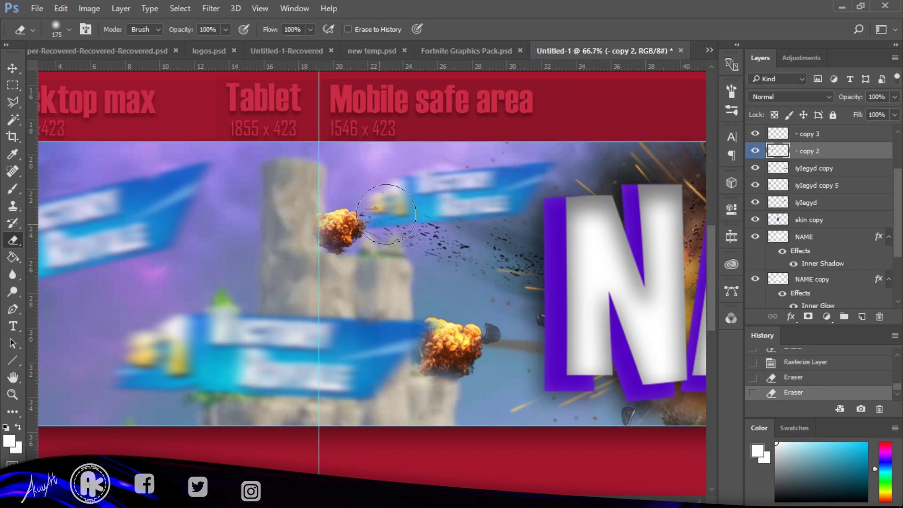
Reapply the last Motion Blur to the tower's fireball and to the lower fireball
{"action": "left_click", "coordinate": [207, 8]}
{"action": "left_click", "coordinate": [245, 24]}
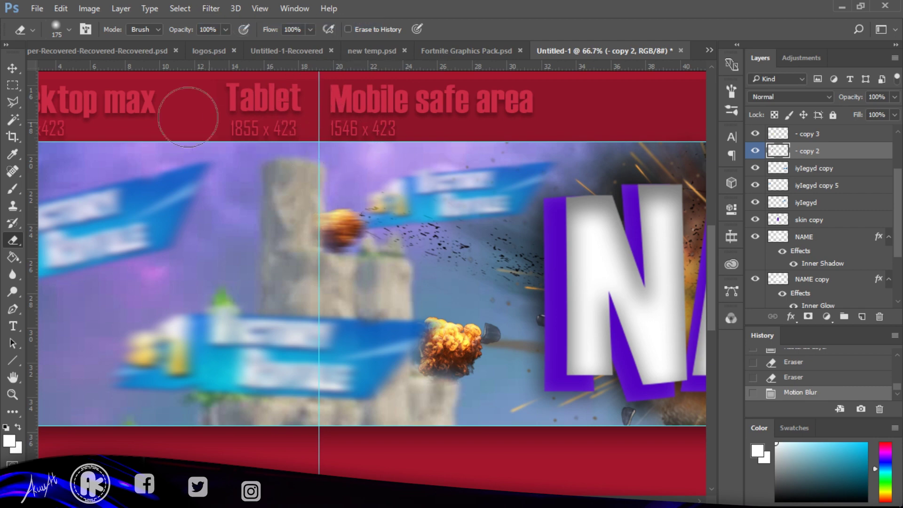
{"action": "left_click", "coordinate": [12, 68]}
{"action": "left_click", "coordinate": [449, 349]}
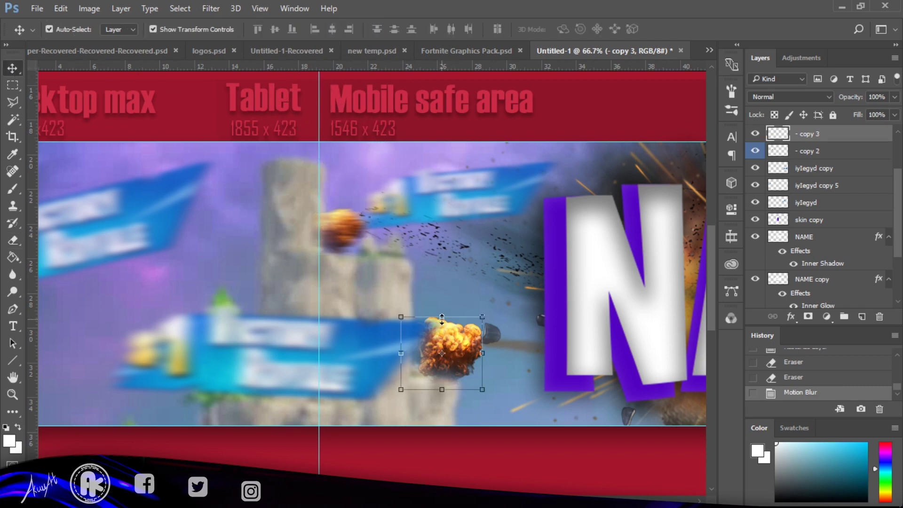
{"action": "key", "text": "ctrl+f"}
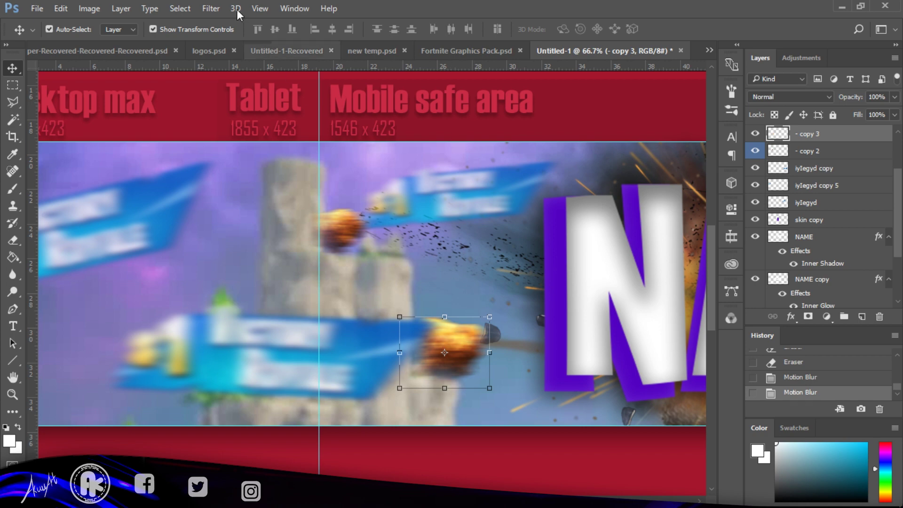
Apply a Gaussian Blur to the lower fireball and repeat it on the fireball beside the tower
{"action": "left_click", "coordinate": [211, 8]}
{"action": "mouse_move", "coordinate": [239, 159]}
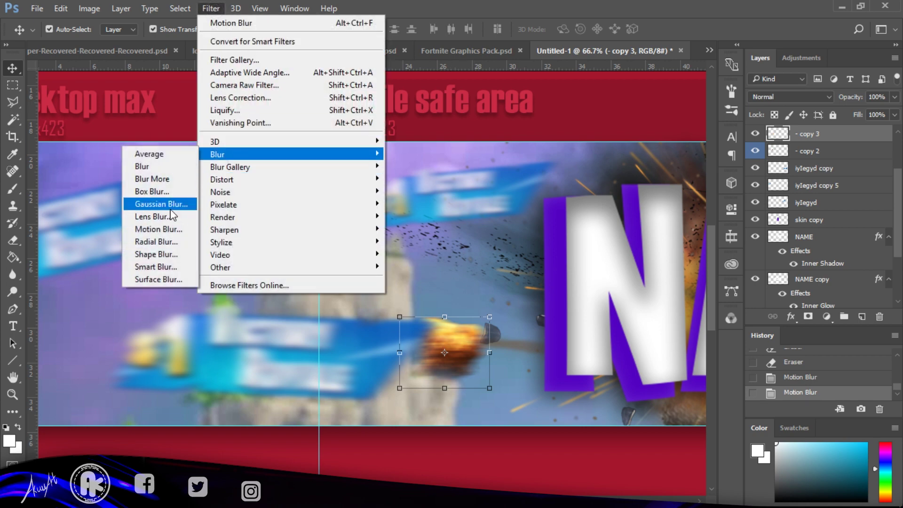
{"action": "left_click", "coordinate": [157, 203]}
{"action": "left_click", "coordinate": [438, 120]}
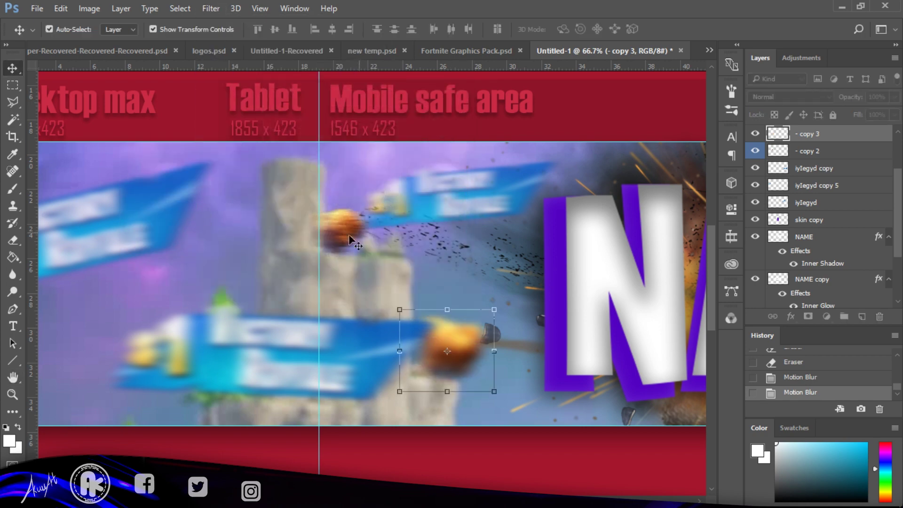
{"action": "left_click", "coordinate": [352, 227]}
{"action": "left_click", "coordinate": [214, 9]}
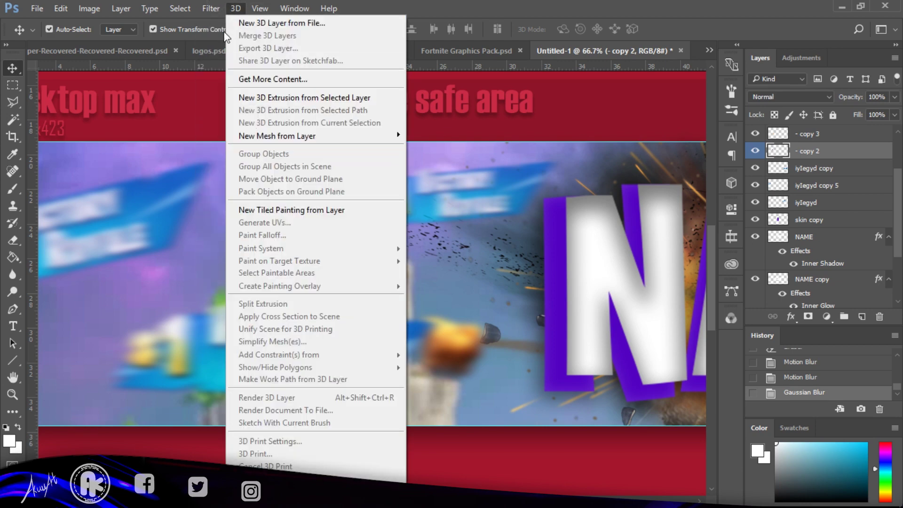
{"action": "mouse_move", "coordinate": [243, 158]}
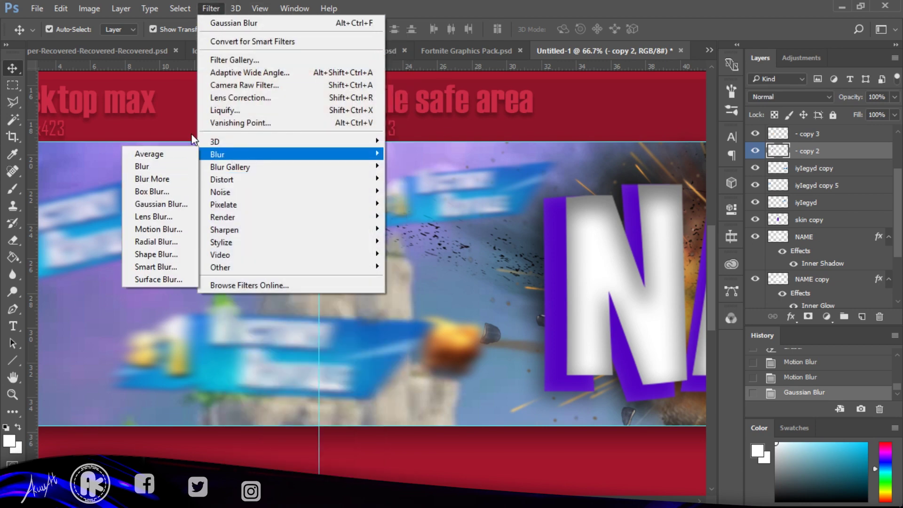
{"action": "left_click", "coordinate": [247, 27]}
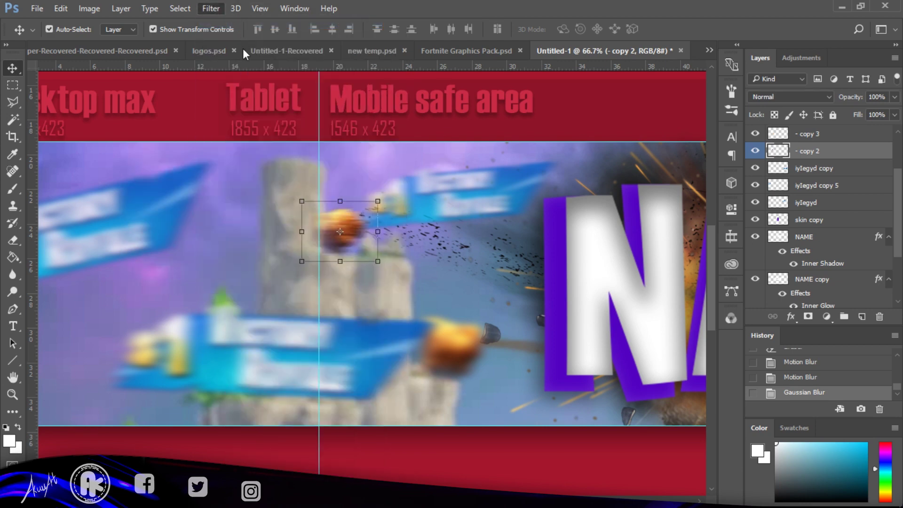
Shift the lower blurred fireball slightly left against the end of its Victory Royale image
{"action": "left_click", "coordinate": [468, 185]}
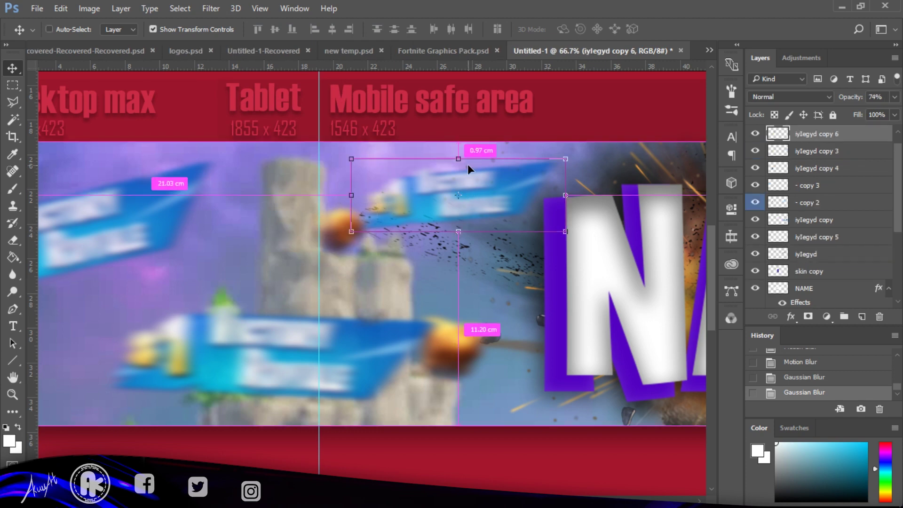
{"action": "key", "text": "ctrl+minus"}
{"action": "key", "text": "ctrl+minus"}
{"action": "key", "text": "ctrl+minus"}
{"action": "key", "text": "ctrl+plus"}
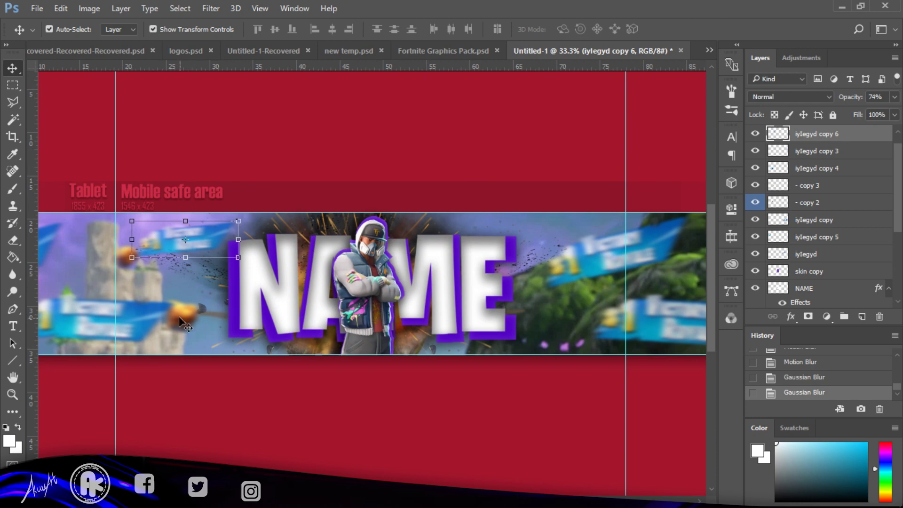
{"action": "left_click_drag", "start_coordinate": [178, 316], "coordinate": [174, 316]}
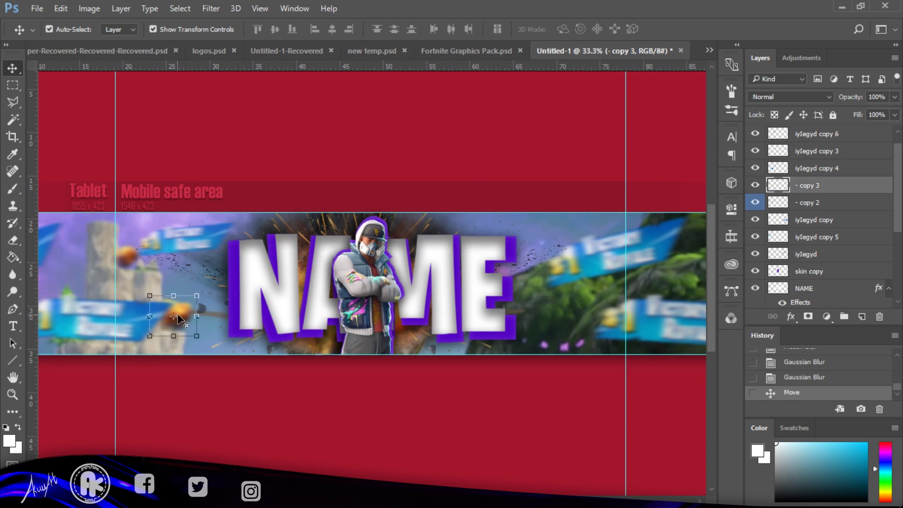
{"action": "left_click", "coordinate": [236, 351]}
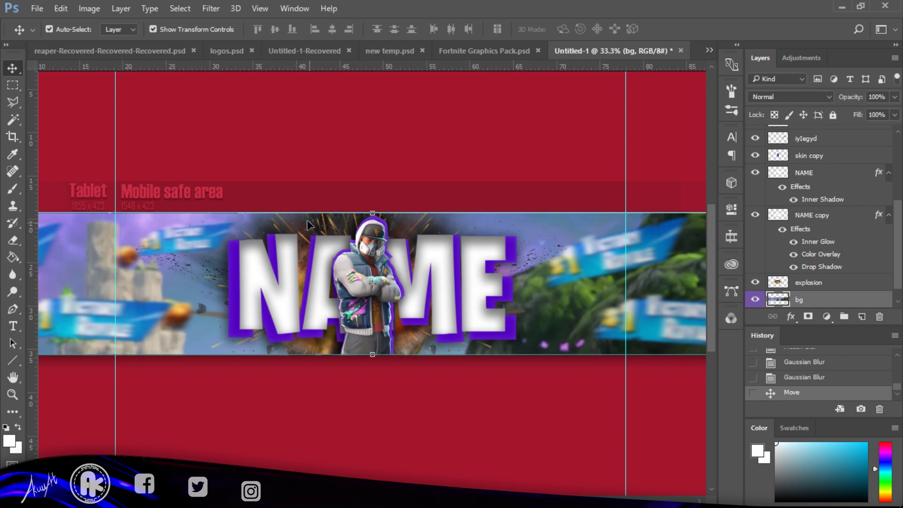
{"action": "left_click", "coordinate": [335, 228]}
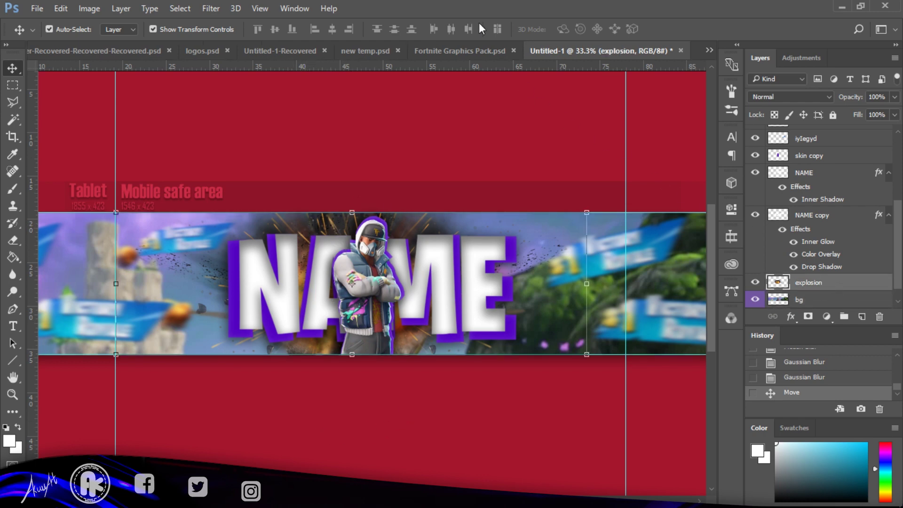
Bring the sparking explosion (- copy 3) from Fortnite Graphics Pack.psd into the banner and scale it down beside NAME's letter E
{"action": "left_click", "coordinate": [471, 50]}
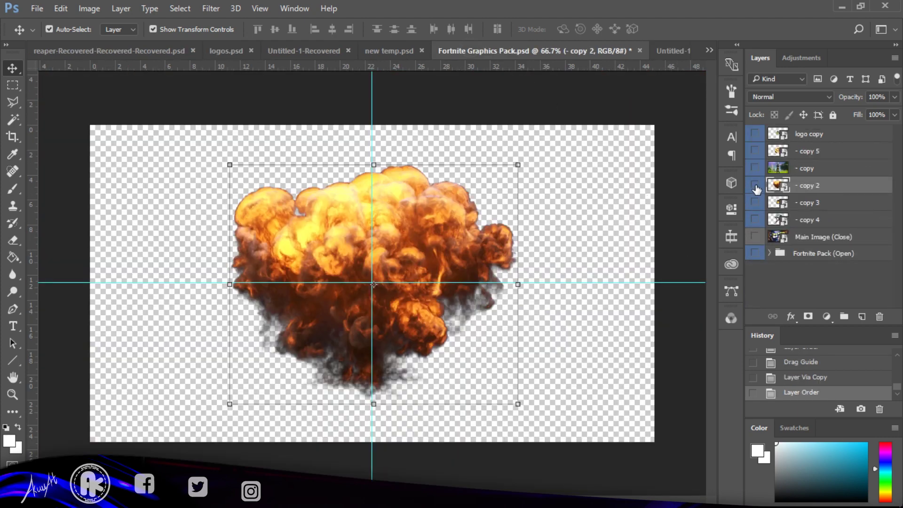
{"action": "left_click", "coordinate": [755, 184]}
{"action": "left_click", "coordinate": [755, 202]}
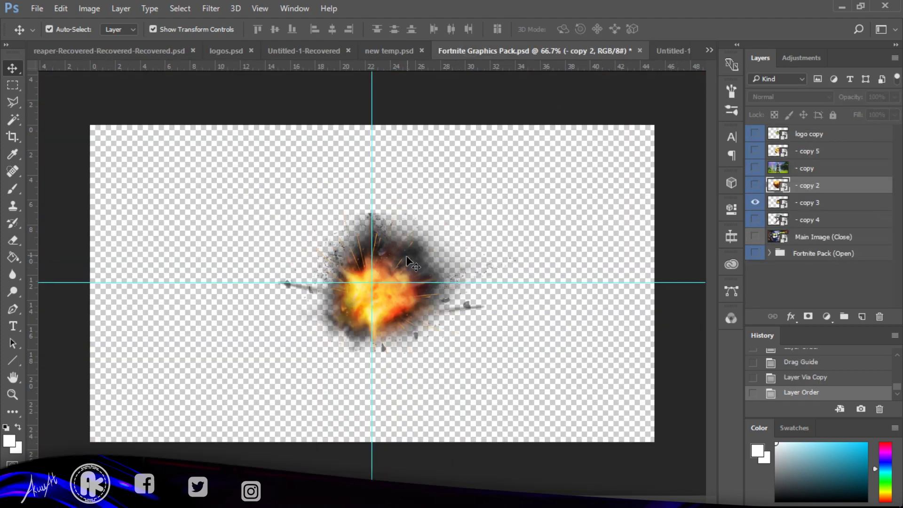
{"action": "left_click_drag", "start_coordinate": [406, 270], "coordinate": [535, 317]}
{"action": "left_click_drag", "start_coordinate": [594, 268], "coordinate": [624, 257]}
{"action": "key", "text": "Return"}
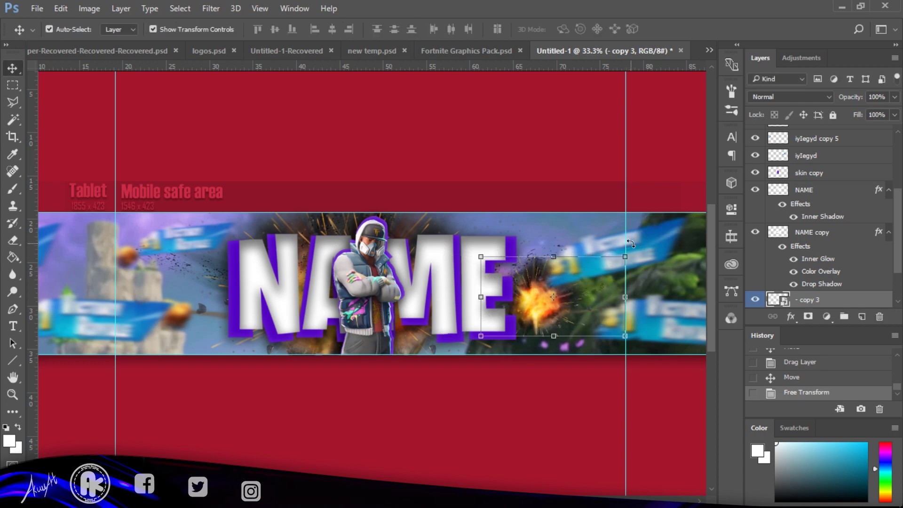
Move the explosion beside letter E directly below the skin layer and apply a Gaussian Blur with a 7.0-pixel radius
{"action": "left_click_drag", "start_coordinate": [860, 309], "coordinate": [835, 151]}
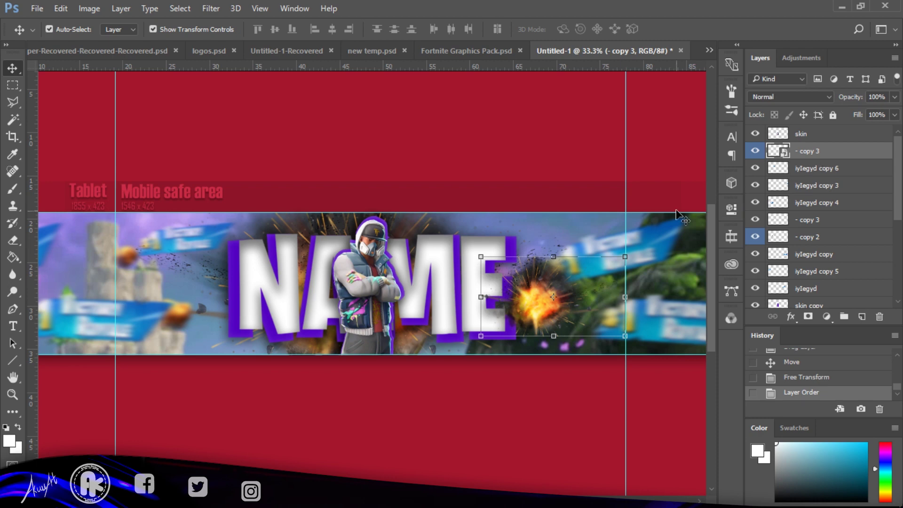
{"action": "left_click", "coordinate": [218, 10]}
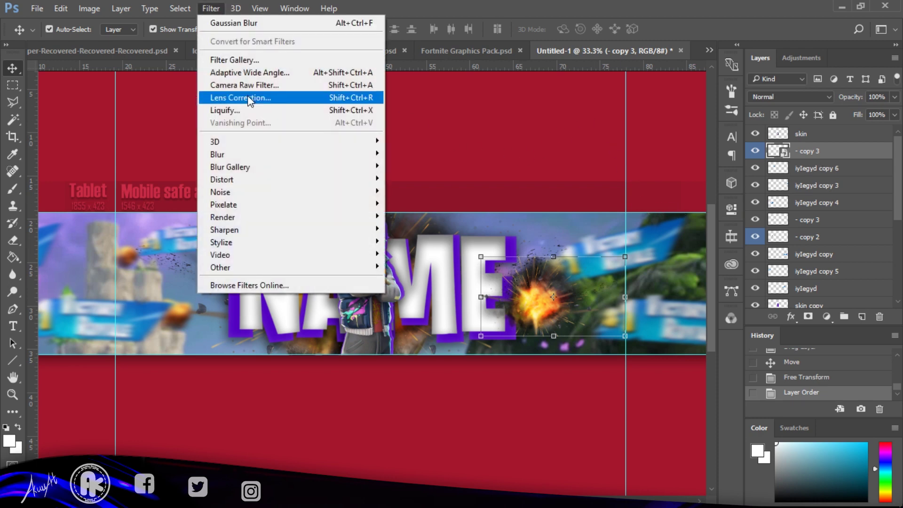
{"action": "left_click", "coordinate": [240, 25]}
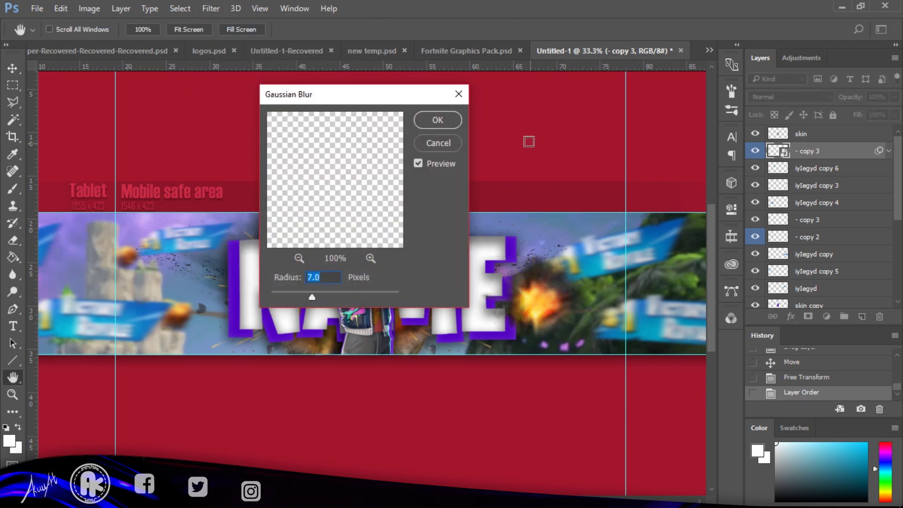
{"action": "left_click", "coordinate": [455, 119]}
Apply a Motion Blur to the explosion beside letter E with an angle of 0° and a distance of 33 pixels
{"action": "left_click", "coordinate": [210, 8]}
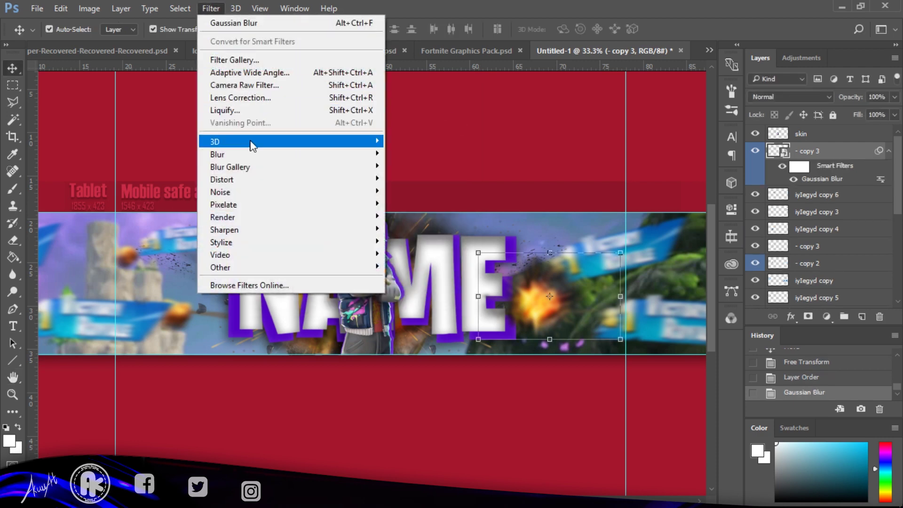
{"action": "mouse_move", "coordinate": [245, 154]}
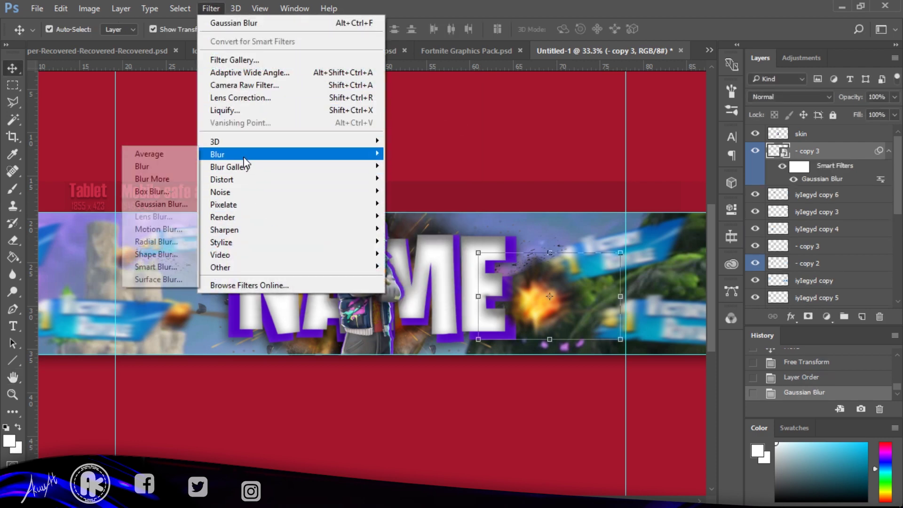
{"action": "left_click", "coordinate": [181, 228]}
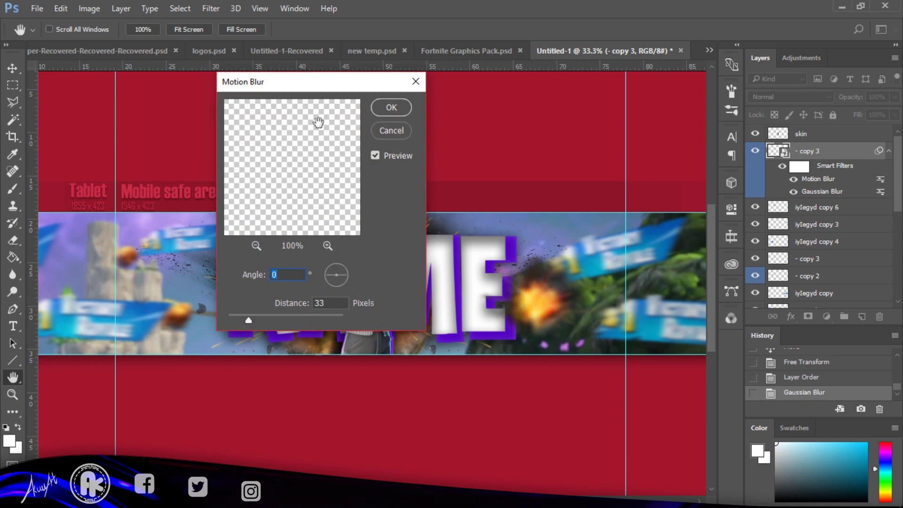
{"action": "left_click", "coordinate": [391, 108]}
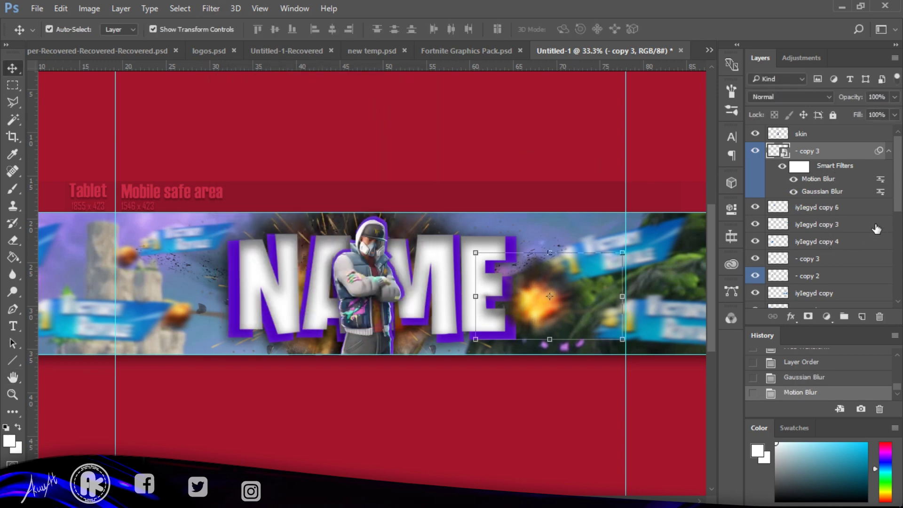
Move the NAME, NAME copy and skin copy layers above the blurred explosion, keeping skin copy directly below skin
{"action": "left_click", "coordinate": [443, 275]}
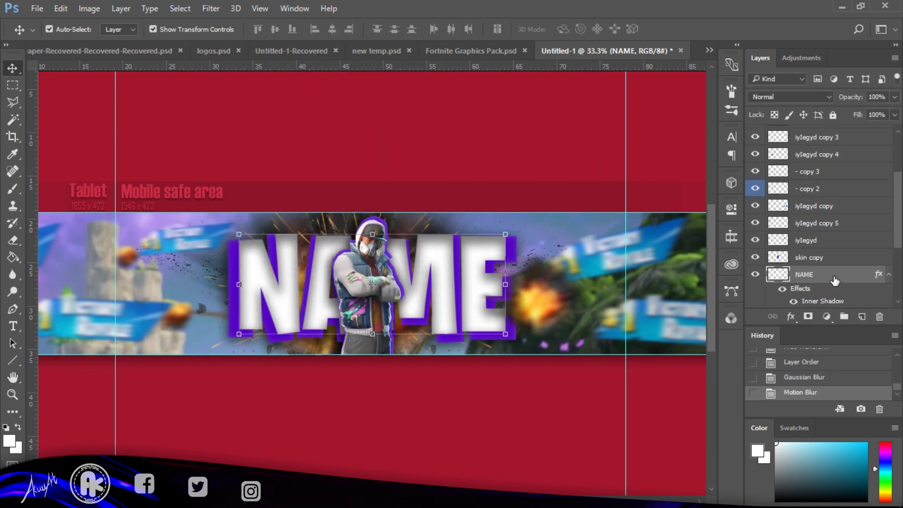
{"action": "left_click_drag", "start_coordinate": [830, 273], "coordinate": [850, 277]}
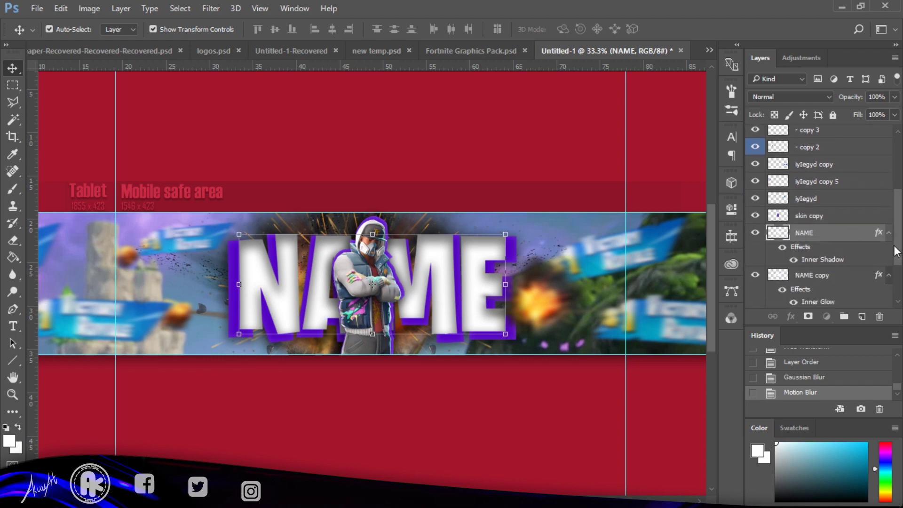
{"action": "left_click_drag", "start_coordinate": [845, 240], "coordinate": [827, 145]}
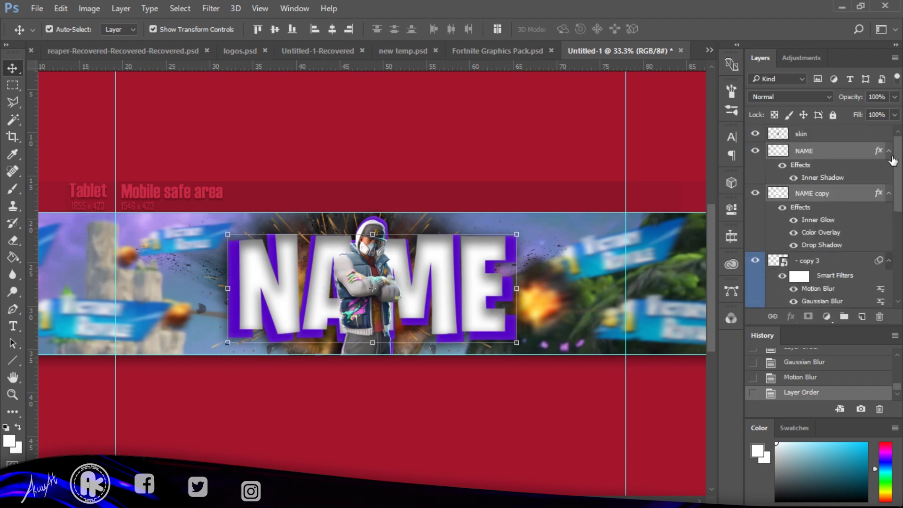
{"action": "left_click_drag", "start_coordinate": [897, 170], "coordinate": [835, 159]}
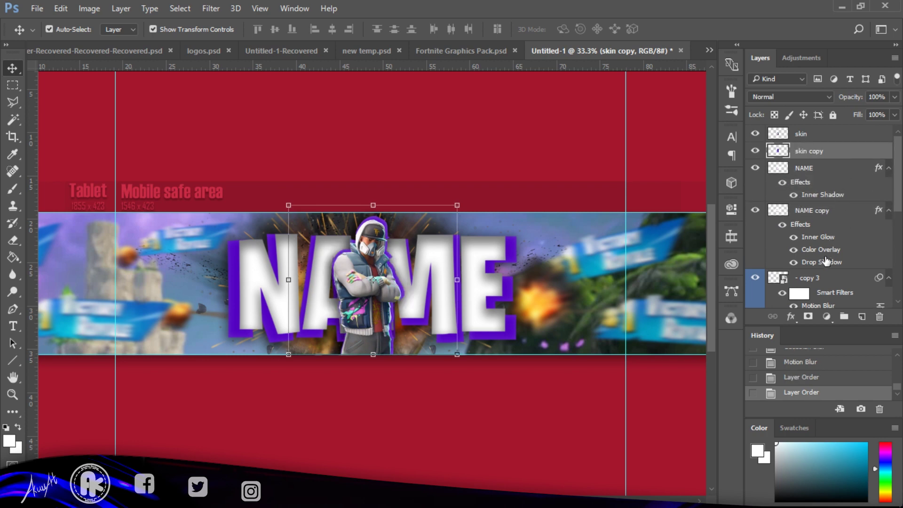
Duplicate the blurred explosion, flip the copy horizontally and place it beside NAME's letter N
{"action": "left_click", "coordinate": [542, 302]}
{"action": "key", "text": "ctrl+j"}
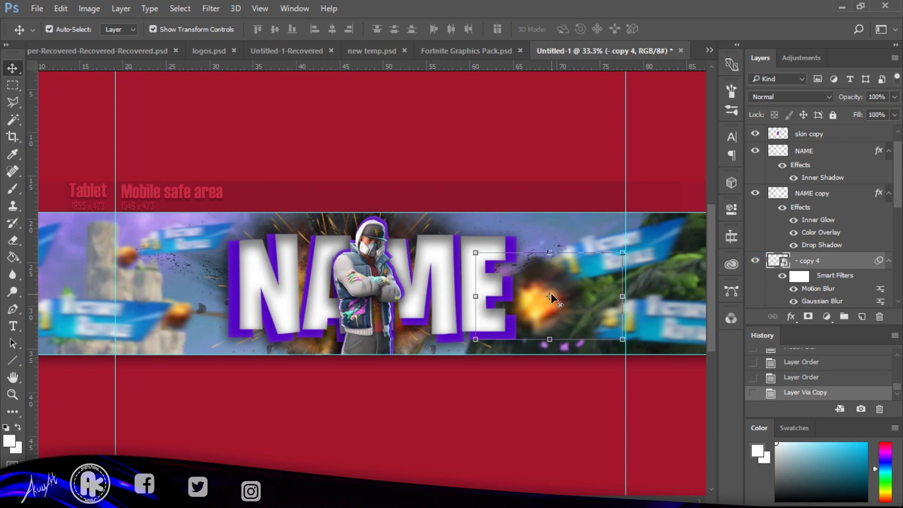
{"action": "right_click", "coordinate": [576, 301]}
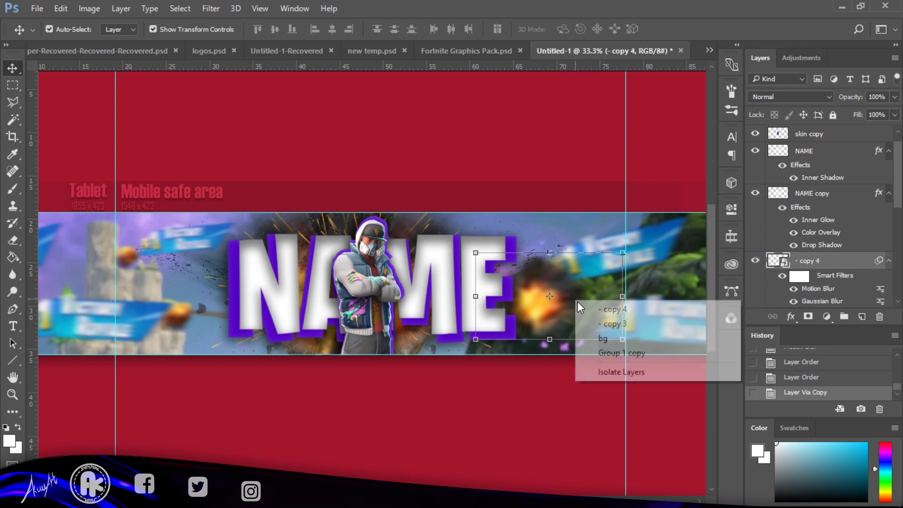
{"action": "left_click", "coordinate": [550, 252]}
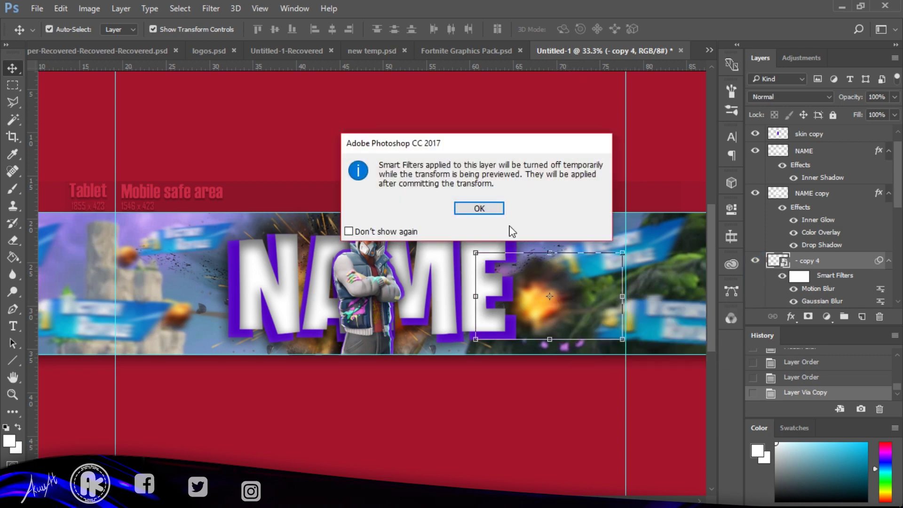
{"action": "left_click", "coordinate": [480, 208]}
{"action": "right_click", "coordinate": [563, 291]}
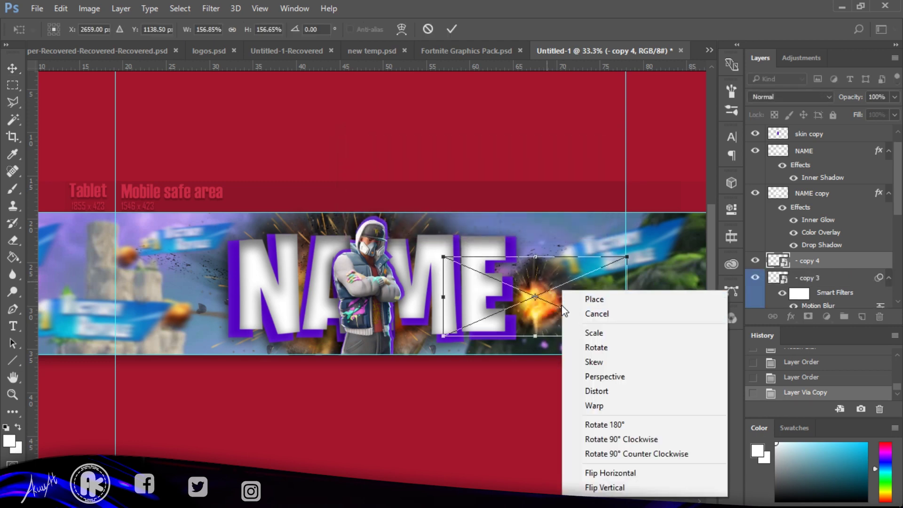
{"action": "left_click", "coordinate": [624, 474]}
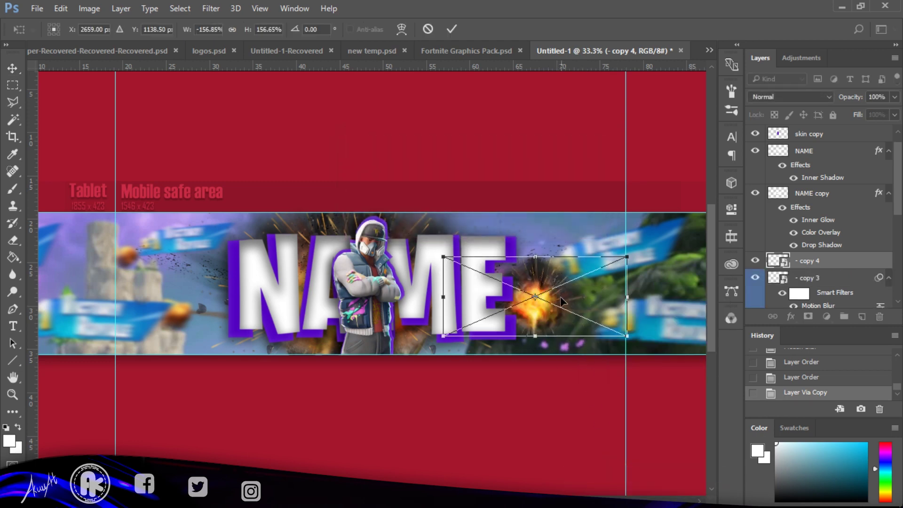
{"action": "left_click_drag", "start_coordinate": [561, 302], "coordinate": [250, 307]}
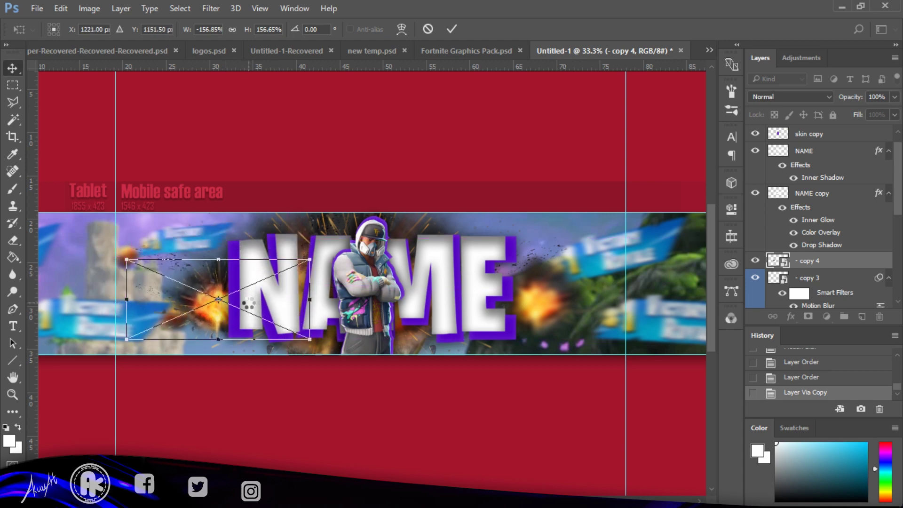
{"action": "key", "text": "Return"}
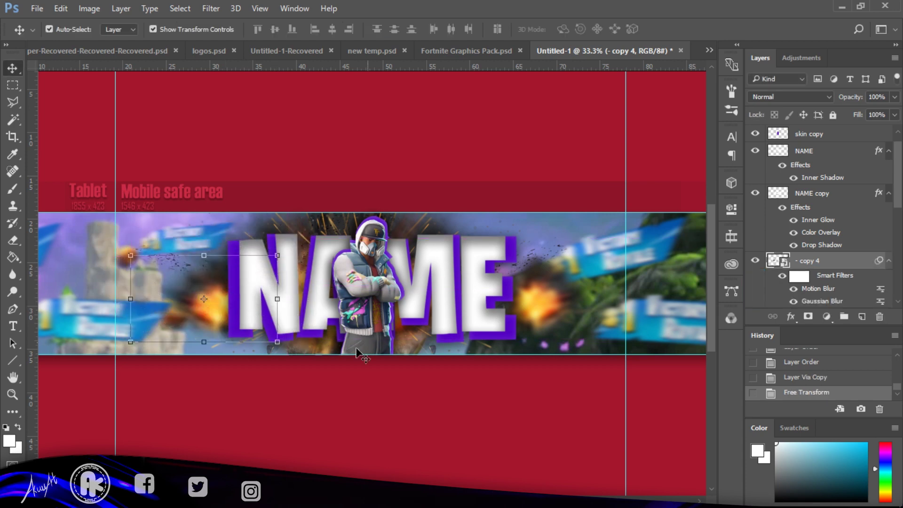
Shift the mirrored explosion slightly down and away from the letter N
{"action": "mouse_move", "coordinate": [215, 302]}
{"action": "left_mouse_down"}
{"action": "mouse_move", "coordinate": [208, 321]}
{"action": "mouse_move", "coordinate": [218, 313]}
{"action": "left_mouse_up"}
{"action": "key", "text": "ctrl+minus"}
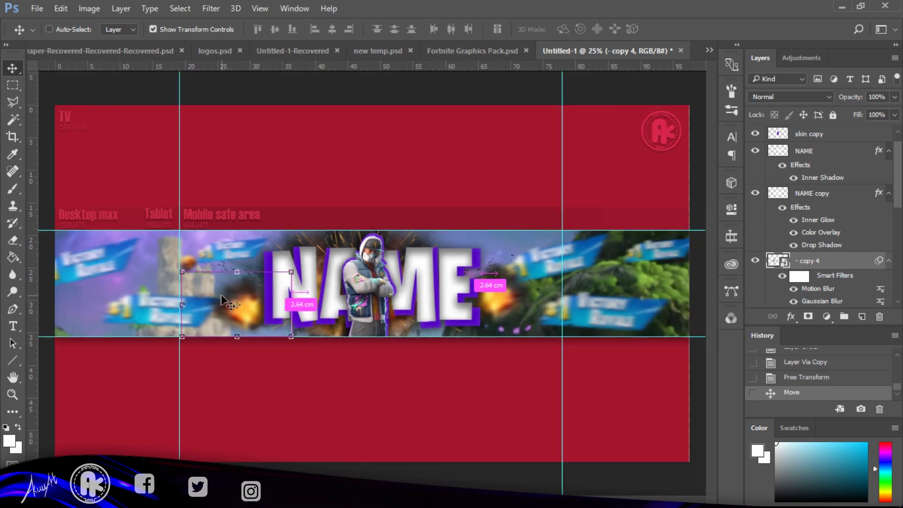
{"action": "key", "text": "ctrl+minus"}
{"action": "key", "text": "ctrl+plus"}
{"action": "key", "text": "ctrl+plus"}
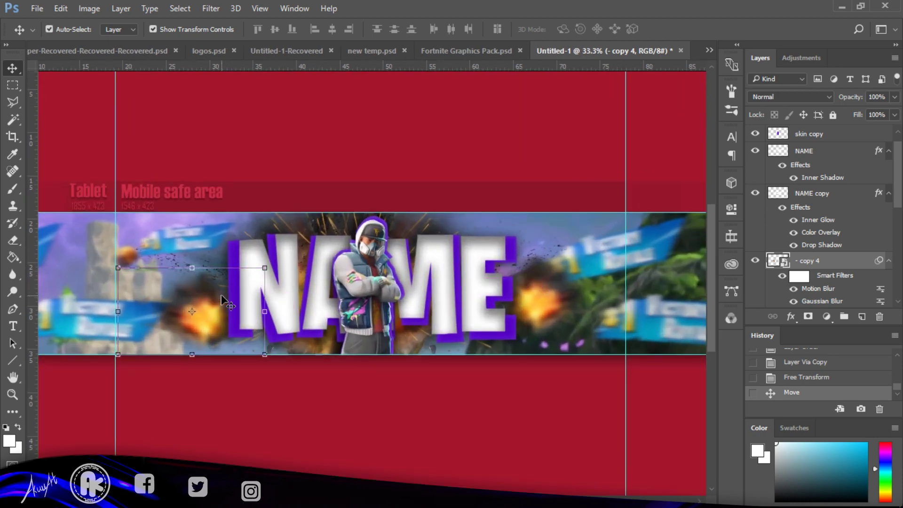
Compare the banner with the example in new temp.psd and nudge the explosion beside letter E slightly down
{"action": "left_click", "coordinate": [567, 350]}
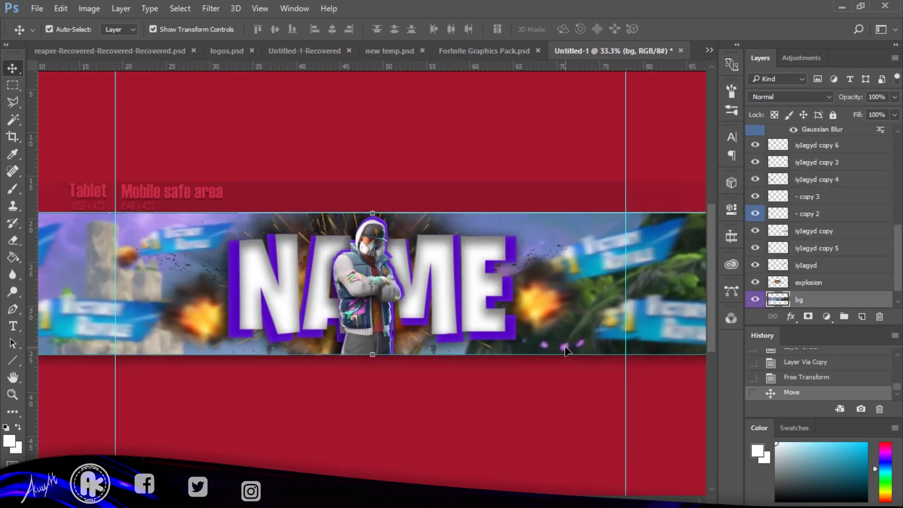
{"action": "left_click_drag", "start_coordinate": [567, 351], "coordinate": [635, 342]}
{"action": "key", "text": "ctrl+minus"}
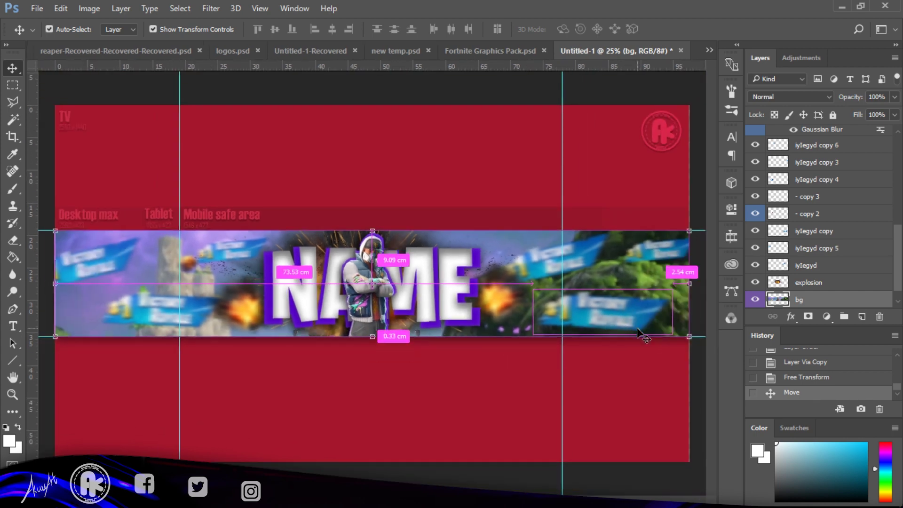
{"action": "left_click", "coordinate": [407, 50]}
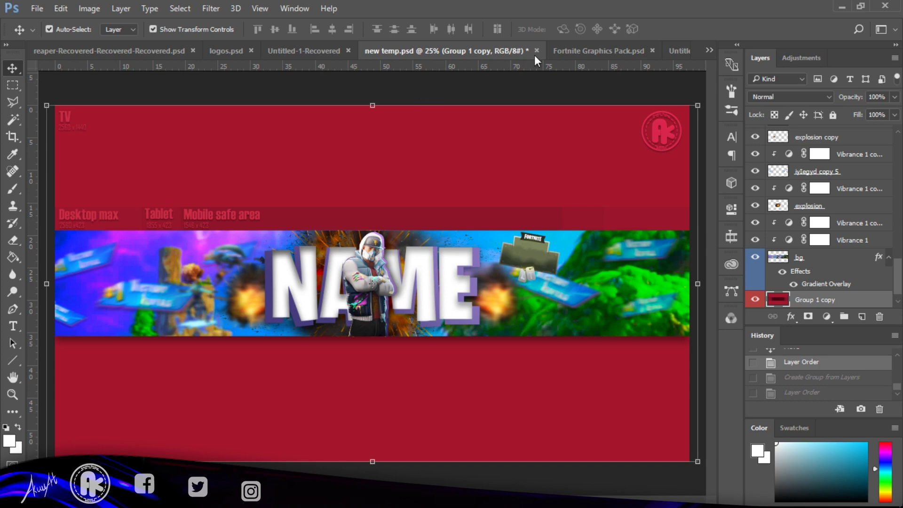
{"action": "left_click", "coordinate": [682, 50]}
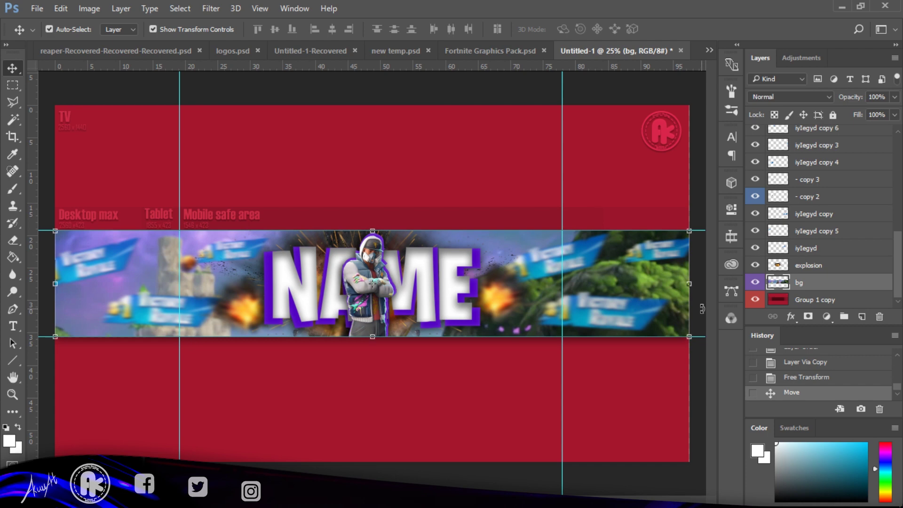
{"action": "left_click_drag", "start_coordinate": [492, 298], "coordinate": [499, 301]}
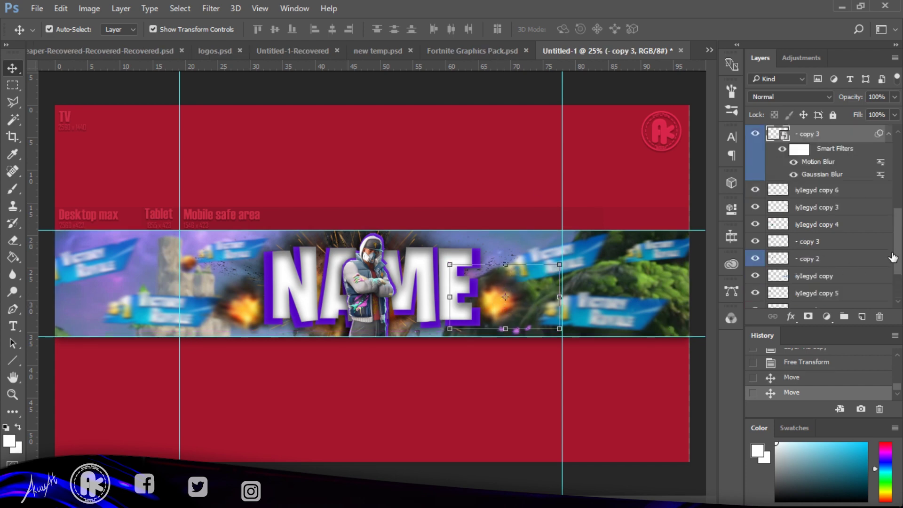
{"action": "scroll", "coordinate": [855, 163], "scroll_direction": "up", "scroll_amount": 5}
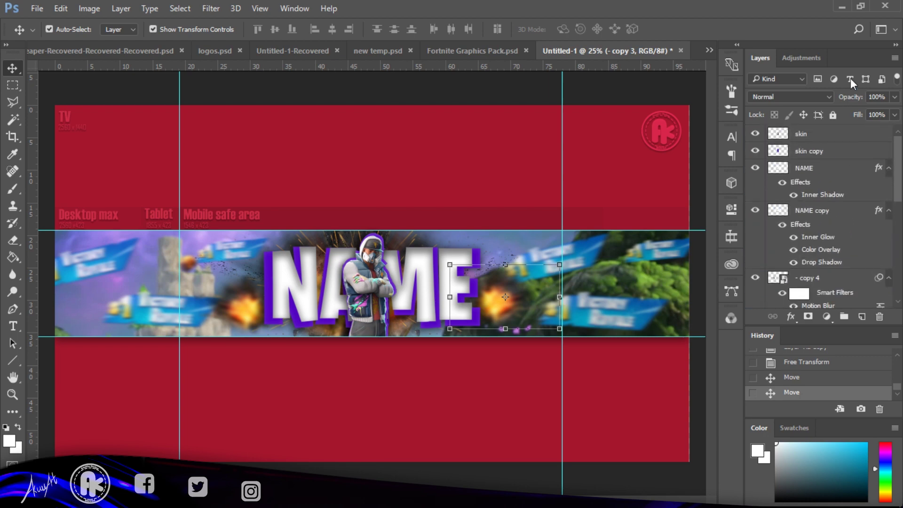
Add a Vibrance adjustment layer above the skin layer with vibrance +5 and saturation +100
{"action": "left_click", "coordinate": [850, 134]}
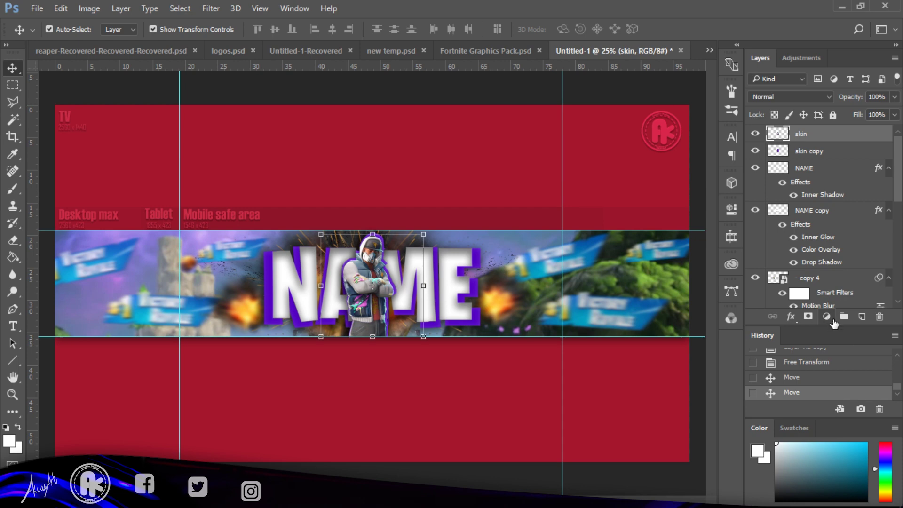
{"action": "left_click", "coordinate": [826, 317]}
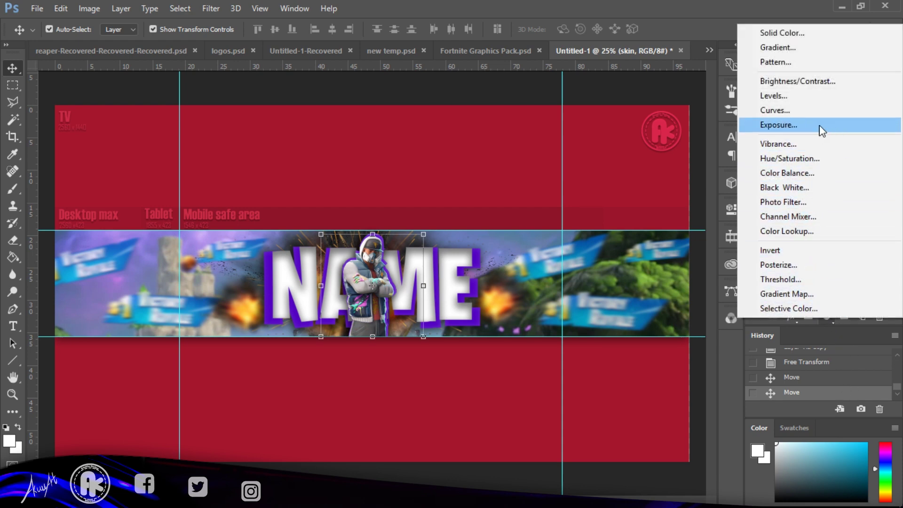
{"action": "left_click", "coordinate": [800, 144]}
{"action": "left_click_drag", "start_coordinate": [618, 260], "coordinate": [704, 260]}
{"action": "left_click_drag", "start_coordinate": [618, 285], "coordinate": [630, 249]}
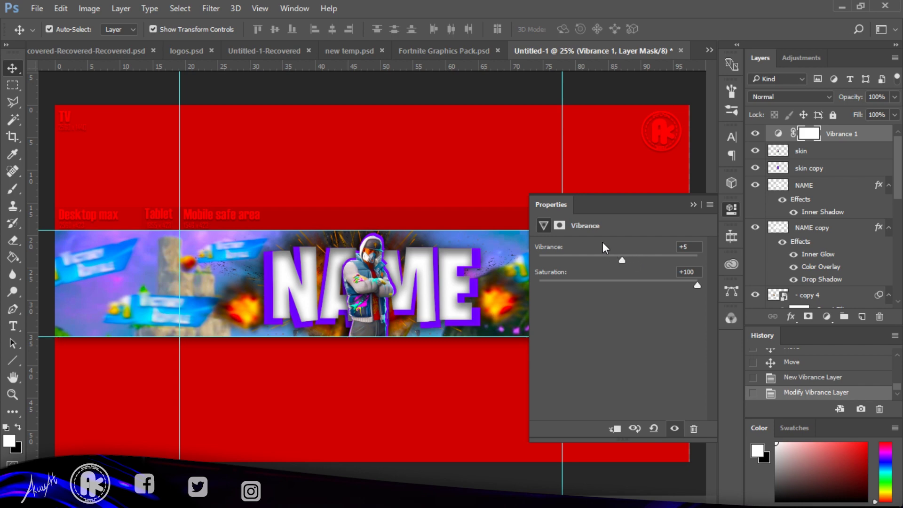
{"action": "left_click", "coordinate": [695, 205]}
Place the Vibrance 1 layer directly above the bg layer and clip it to bg
{"action": "left_click_drag", "start_coordinate": [875, 135], "coordinate": [832, 281]}
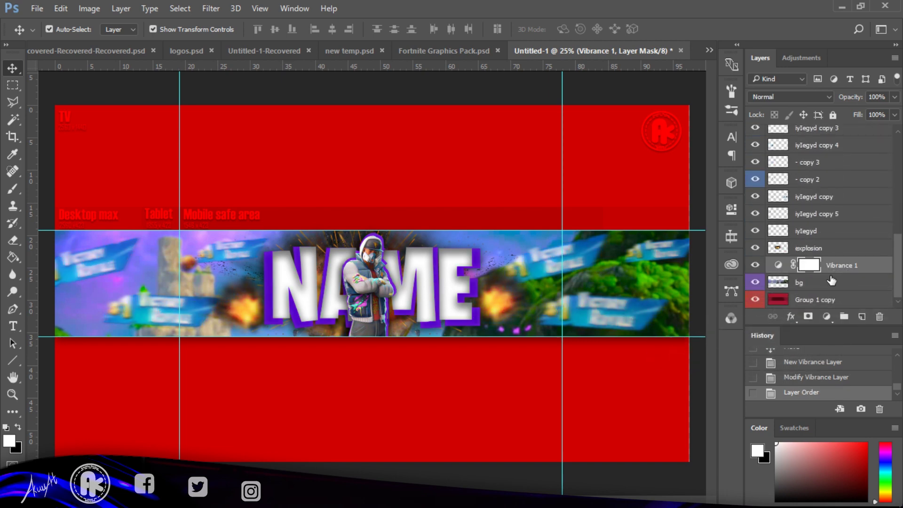
{"action": "double_click", "coordinate": [778, 267]}
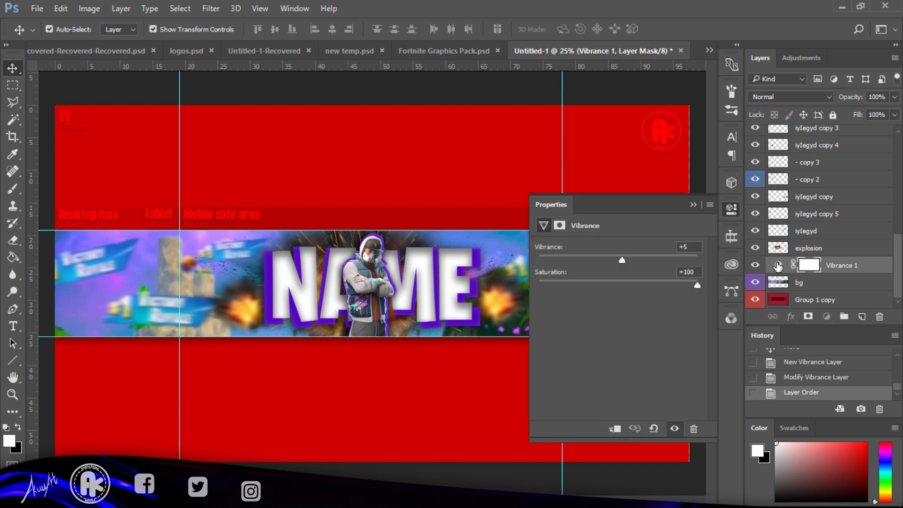
{"action": "left_click", "coordinate": [615, 428]}
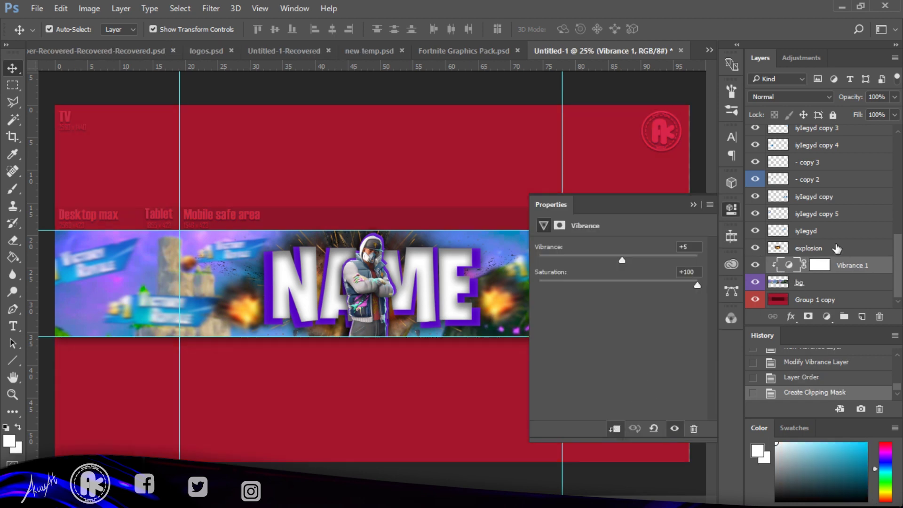
Set the vibrance of the Vibrance 1 adjustment layer to +66
{"action": "left_click", "coordinate": [653, 256]}
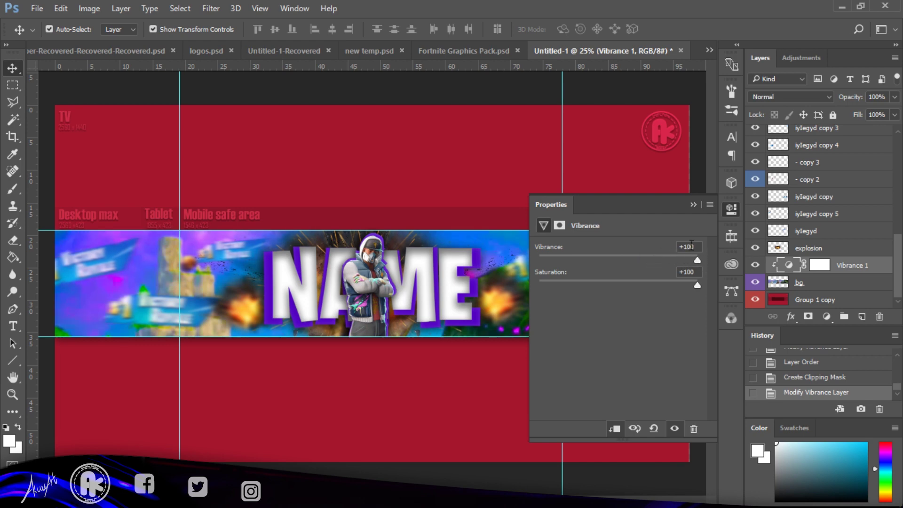
{"action": "left_click_drag", "start_coordinate": [694, 255], "coordinate": [676, 255]}
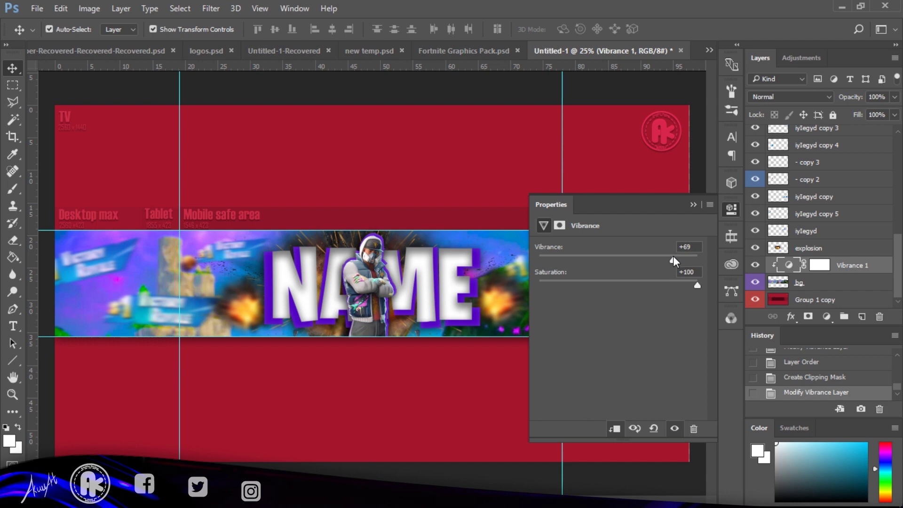
{"action": "left_click", "coordinate": [694, 204]}
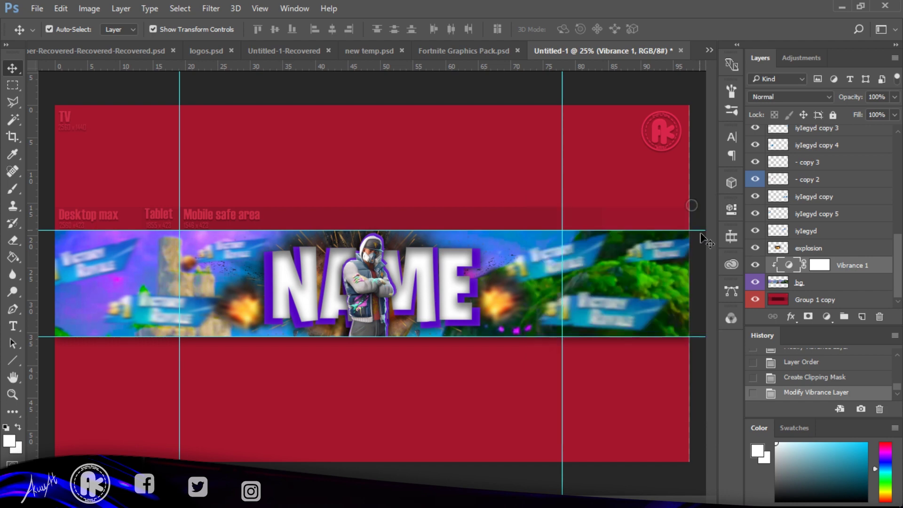
Duplicate the Vibrance 1 layer, place the copy above the explosion layer and clip it to that layer
{"action": "key", "text": "ctrl+j"}
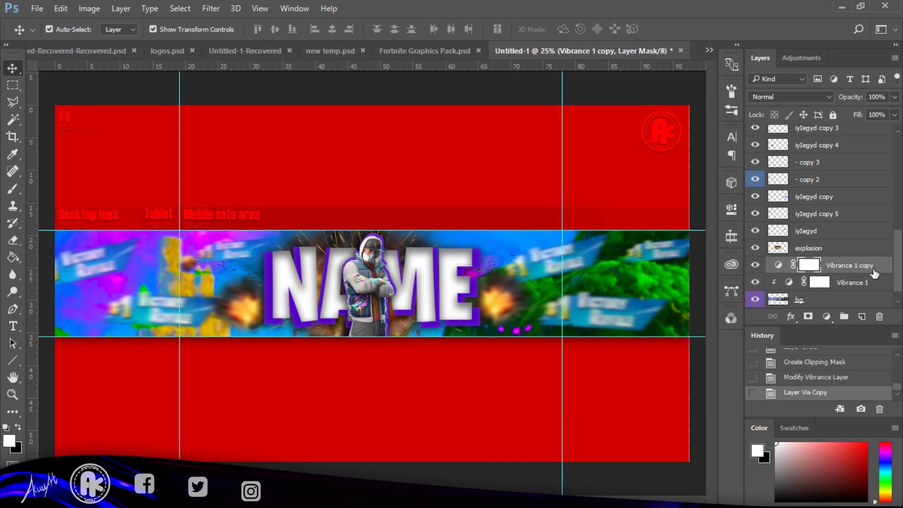
{"action": "left_click_drag", "start_coordinate": [874, 265], "coordinate": [877, 254]}
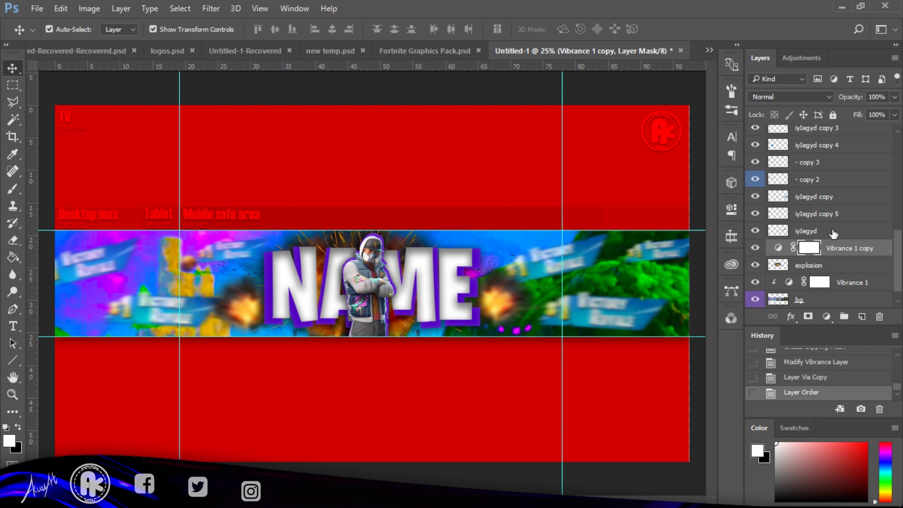
{"action": "double_click", "coordinate": [780, 250]}
{"action": "left_click", "coordinate": [823, 256], "text": "alt"}
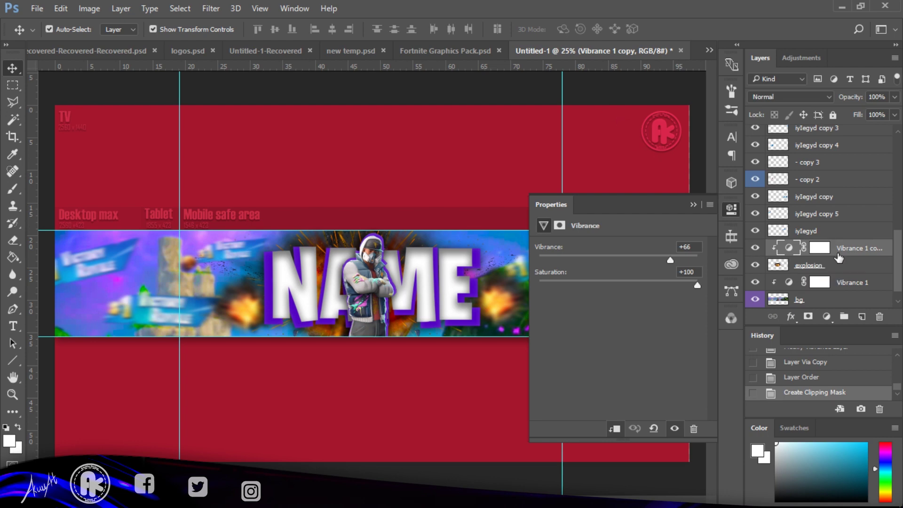
Try a second clipped Vibrance copy on the bg layer with vibrance +71 and saturation -100, and delete it
{"action": "left_click", "coordinate": [874, 288]}
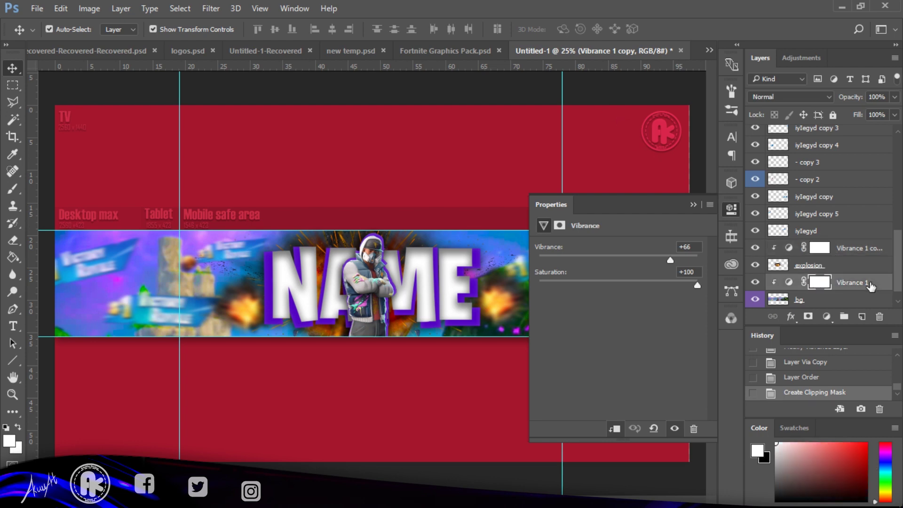
{"action": "key", "text": "ctrl+j"}
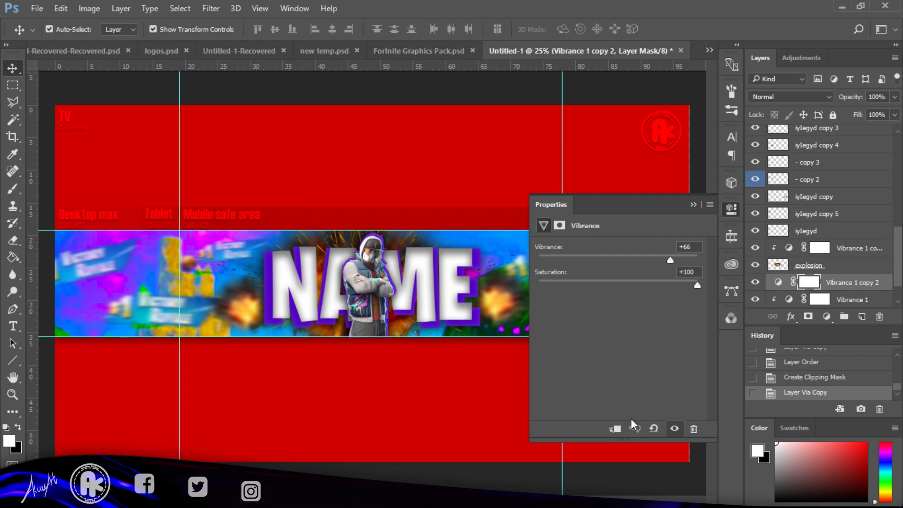
{"action": "left_click", "coordinate": [615, 428]}
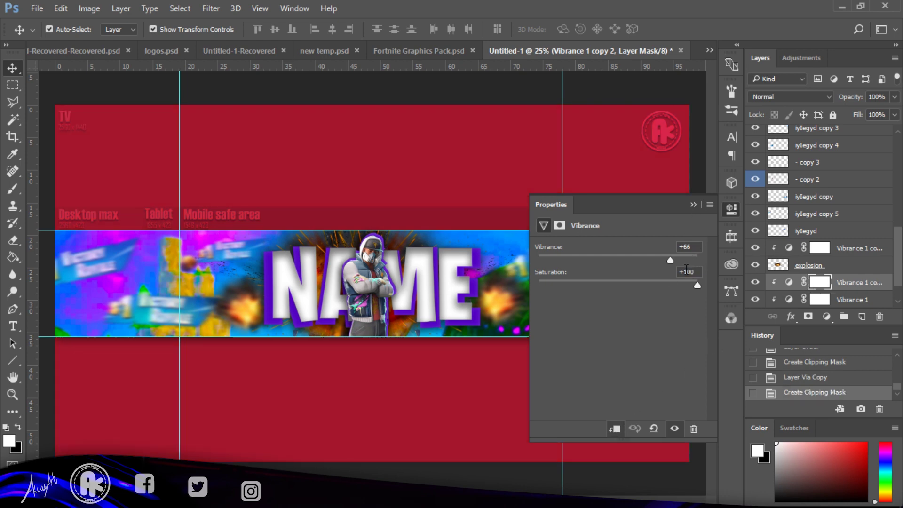
{"action": "left_click", "coordinate": [617, 258]}
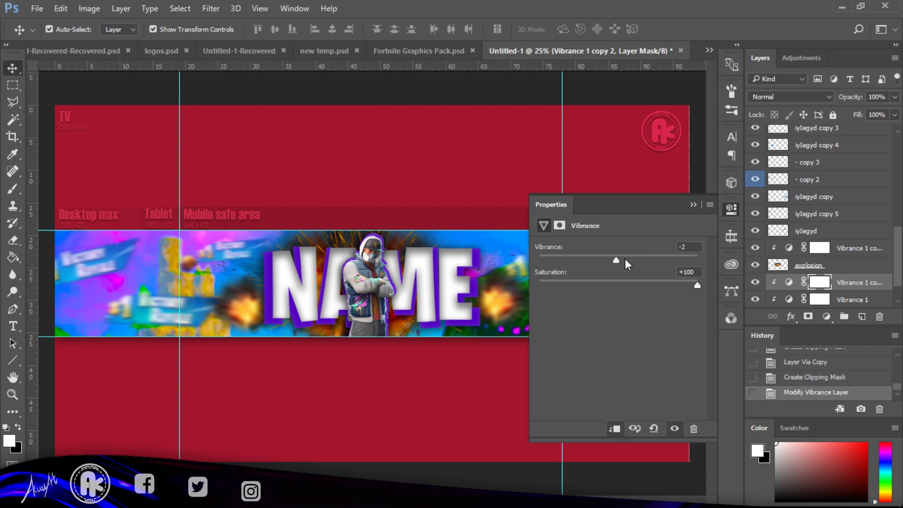
{"action": "left_click_drag", "start_coordinate": [676, 258], "coordinate": [678, 258]}
{"action": "left_click_drag", "start_coordinate": [697, 286], "coordinate": [558, 279]}
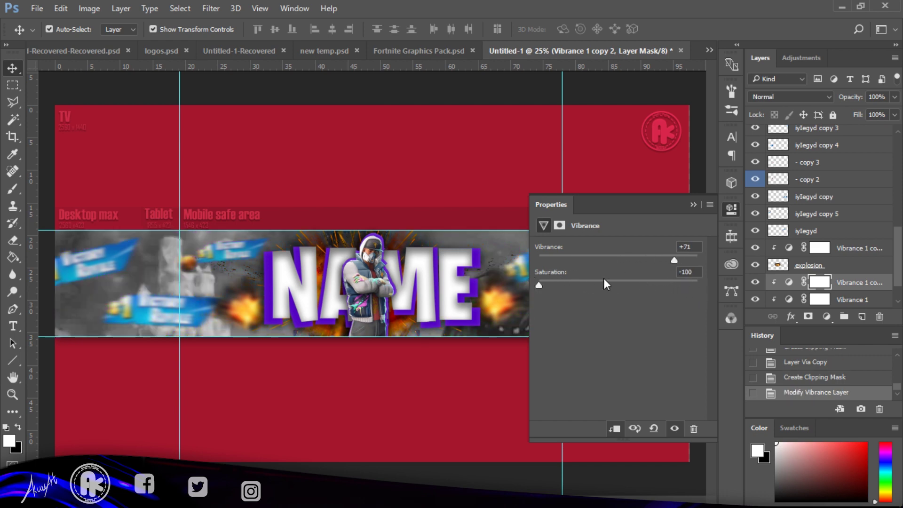
{"action": "left_click", "coordinate": [694, 428]}
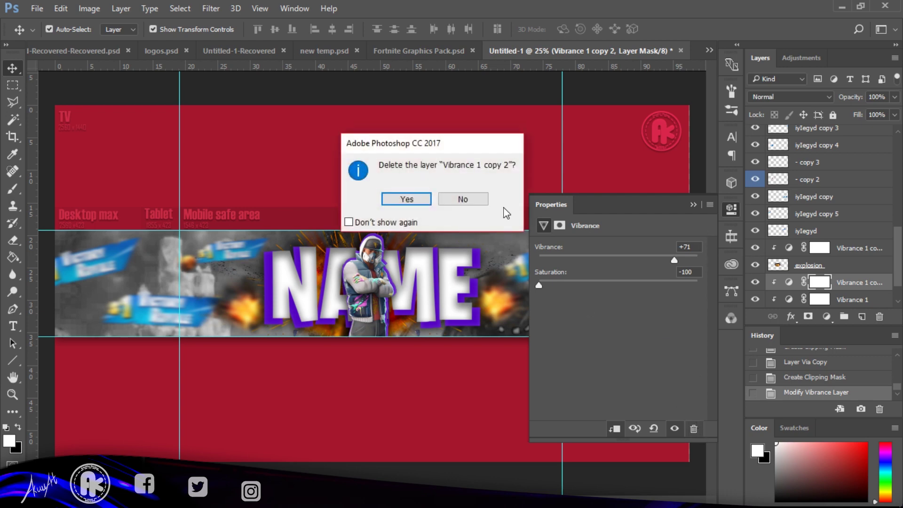
{"action": "left_click", "coordinate": [414, 200]}
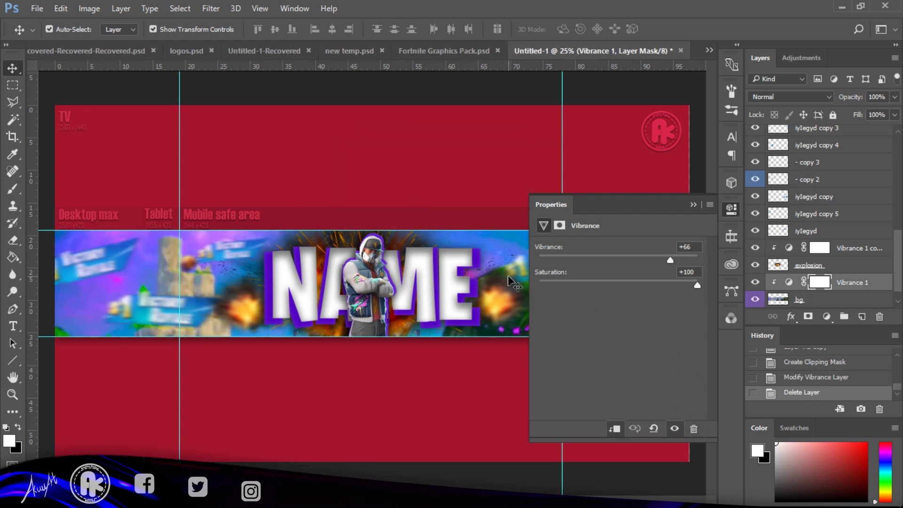
{"action": "left_click", "coordinate": [730, 211]}
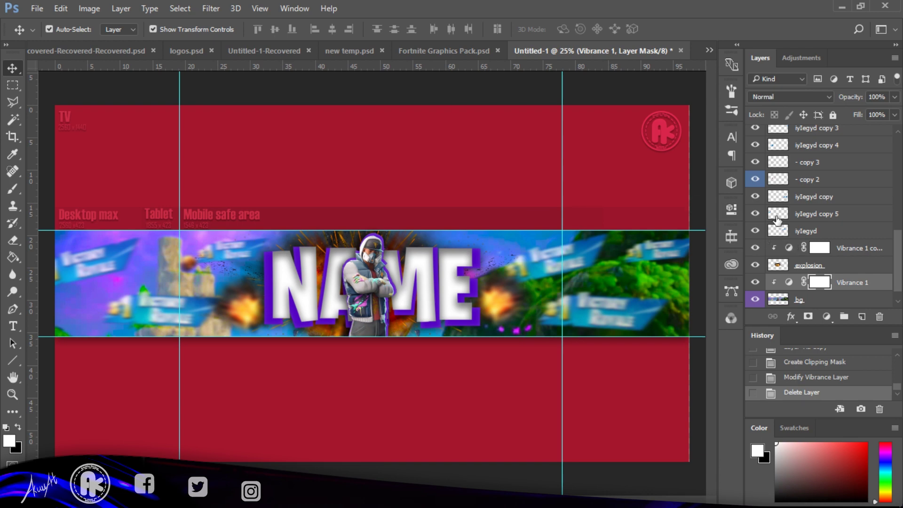
Merge the blurred smart object layers "- copy 3" and "- copy 4" into one layer
{"action": "left_click", "coordinate": [489, 304]}
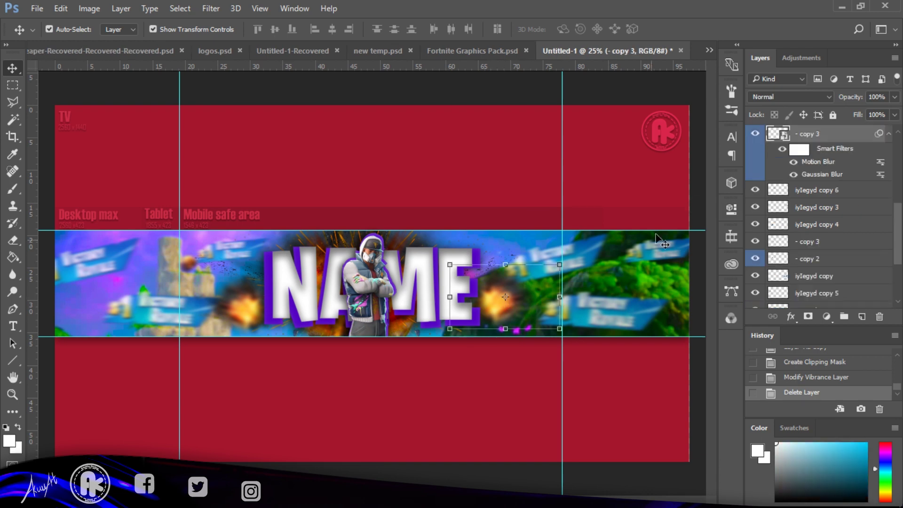
{"action": "scroll", "coordinate": [898, 229], "scroll_direction": "up", "scroll_amount": 3}
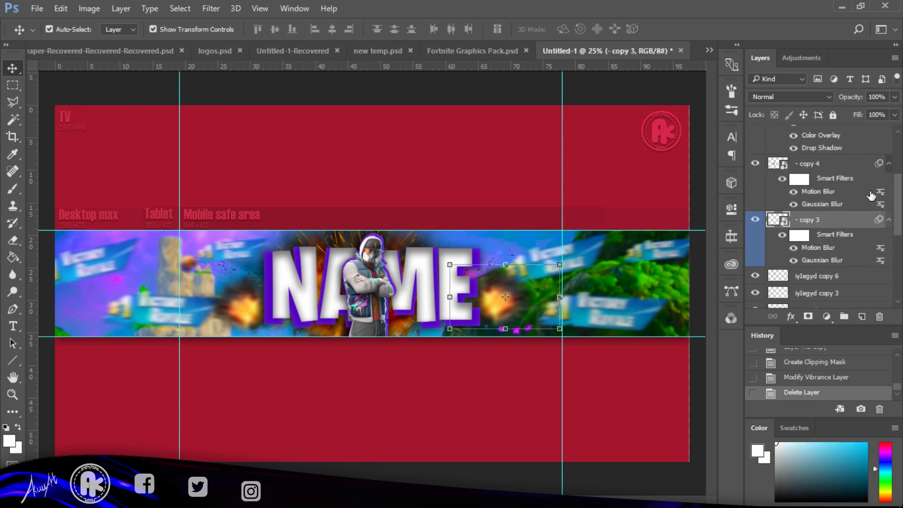
{"action": "left_click", "coordinate": [842, 170], "text": "ctrl"}
{"action": "right_click", "coordinate": [840, 172]}
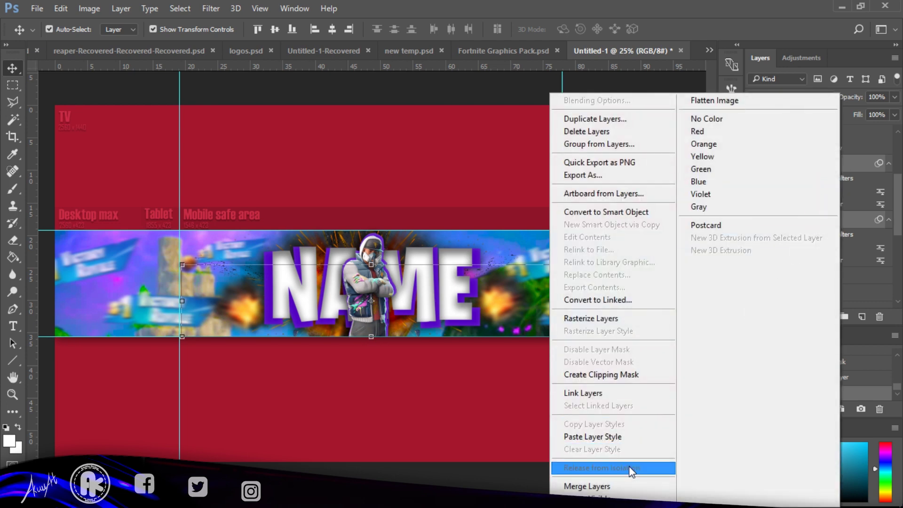
{"action": "left_click", "coordinate": [626, 490]}
Duplicate the explosion's Vibrance layer, place the copy above the merged "- copy 4" layer and clip it there
{"action": "scroll", "coordinate": [847, 282], "scroll_direction": "down", "scroll_amount": 3}
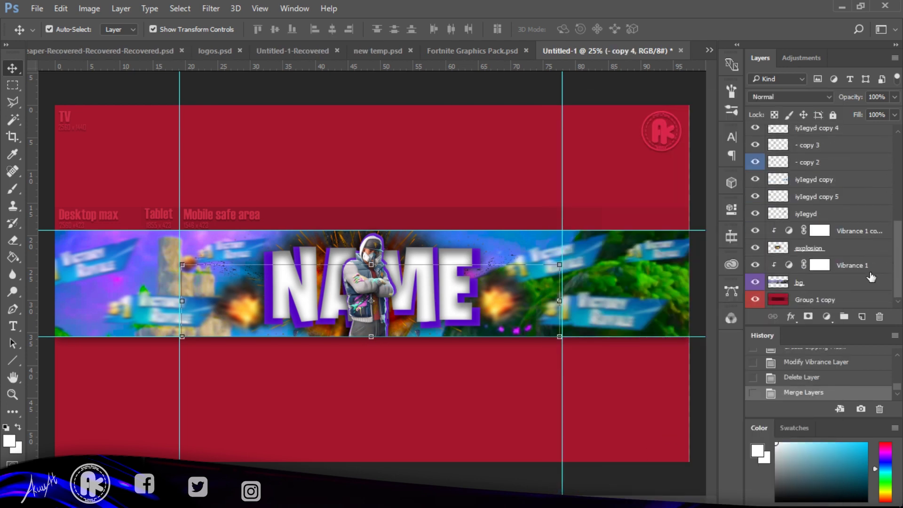
{"action": "left_click", "coordinate": [866, 283]}
{"action": "left_click", "coordinate": [853, 230]}
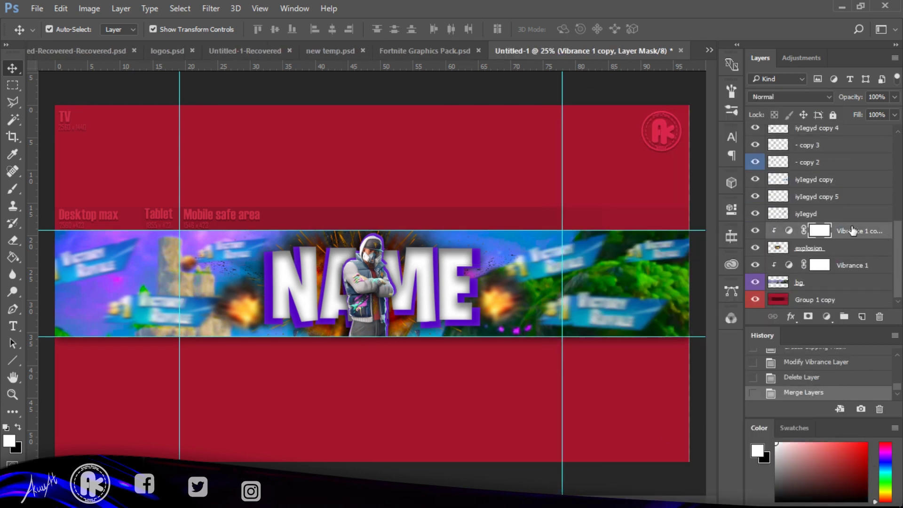
{"action": "key", "text": "ctrl+j"}
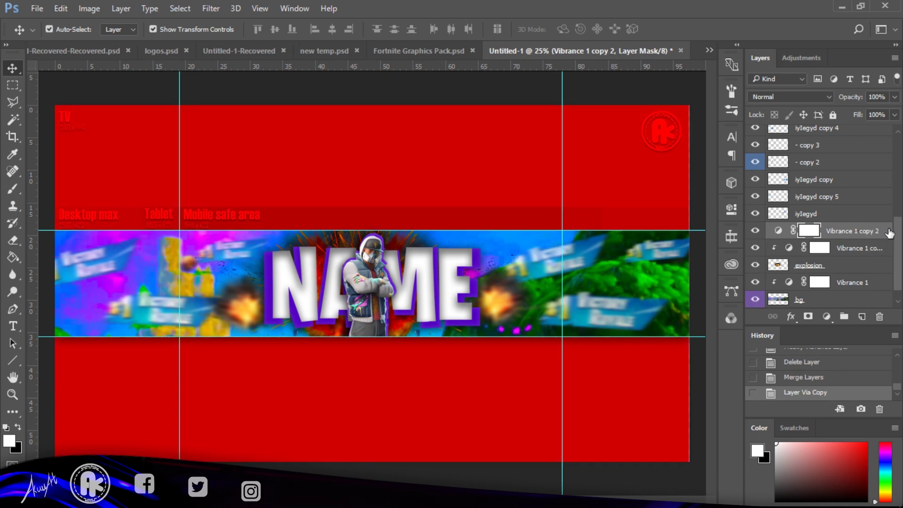
{"action": "left_click_drag", "start_coordinate": [889, 232], "coordinate": [844, 244]}
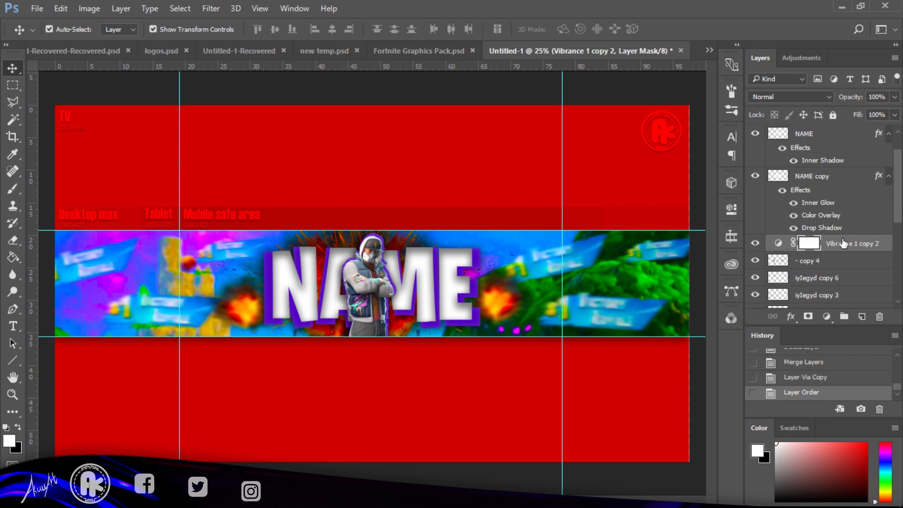
{"action": "double_click", "coordinate": [779, 243]}
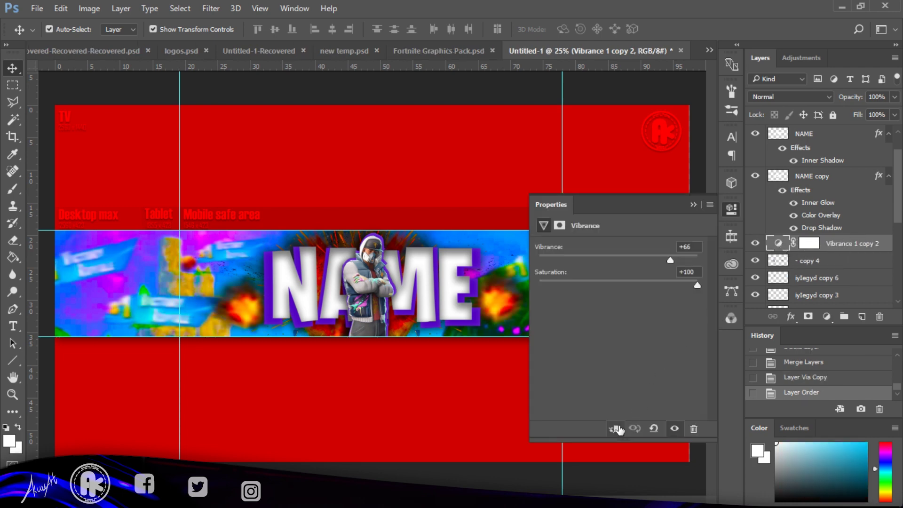
{"action": "left_click", "coordinate": [616, 429]}
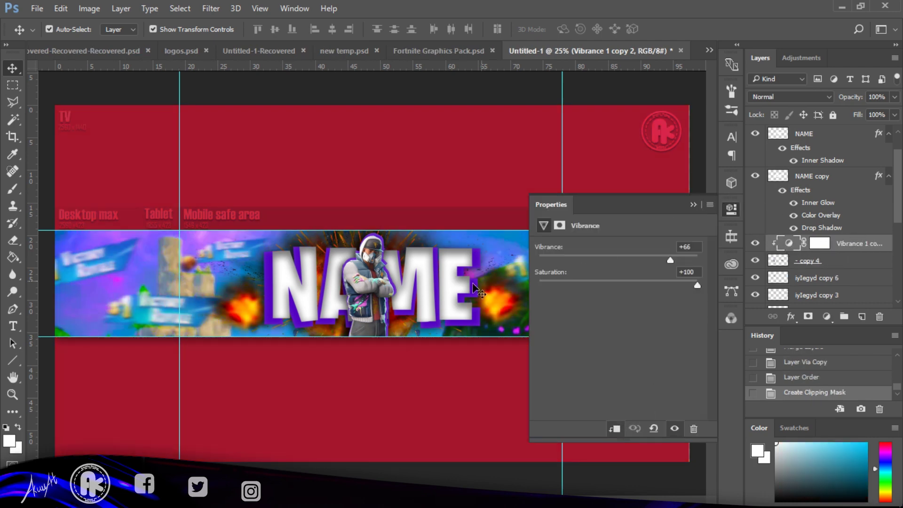
Examine the Victory Royale banner layers and check what the "- copy 2" layer contains by toggling its visibility
{"action": "left_click", "coordinate": [197, 298]}
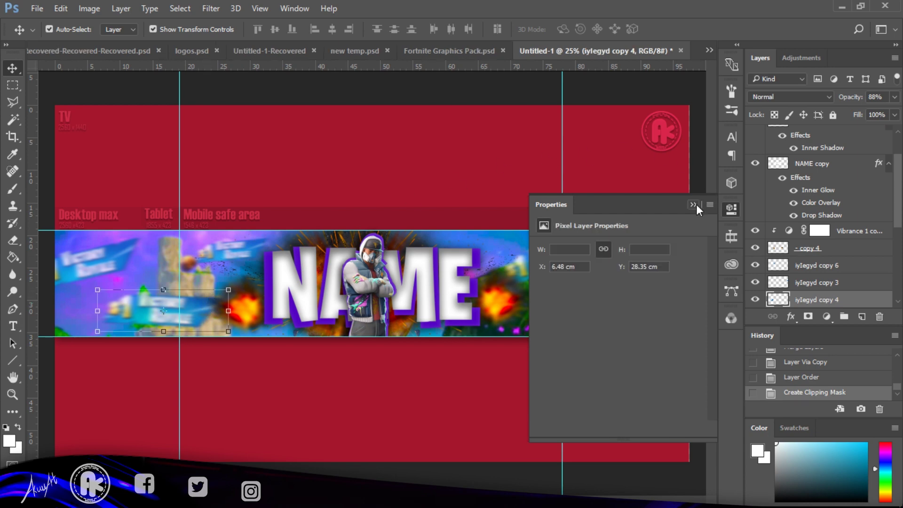
{"action": "left_click", "coordinate": [693, 205]}
{"action": "left_click_drag", "start_coordinate": [899, 209], "coordinate": [895, 247]}
{"action": "left_click", "coordinate": [867, 213]}
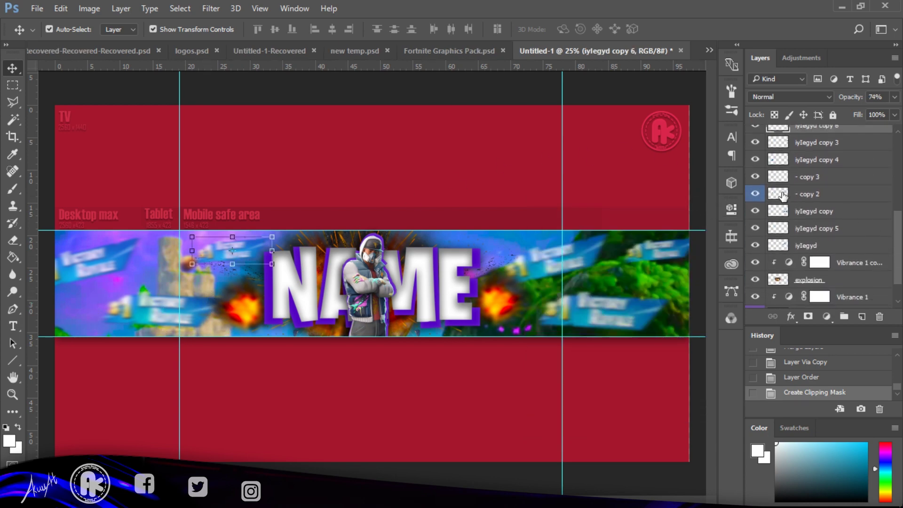
{"action": "left_click", "coordinate": [756, 194]}
{"action": "left_click", "coordinate": [756, 194]}
{"action": "left_click", "coordinate": [853, 197]}
{"action": "double_click", "coordinate": [854, 195]}
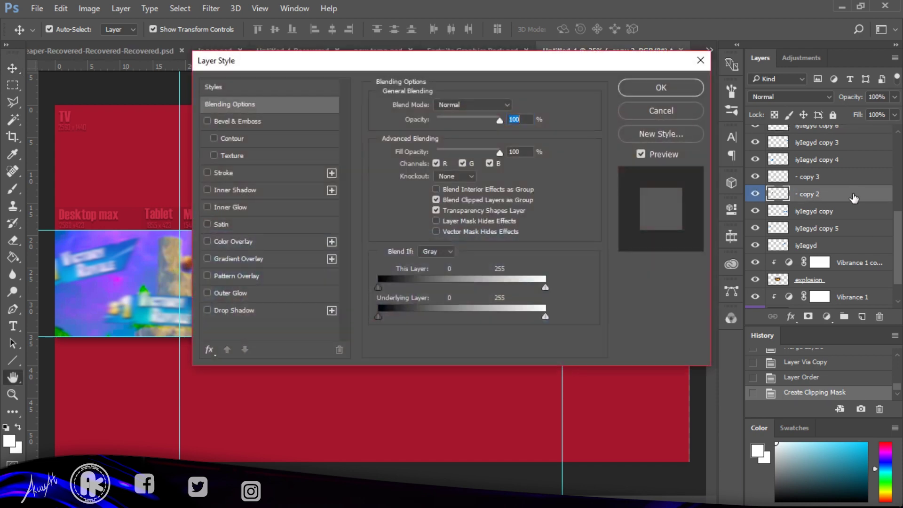
{"action": "left_click", "coordinate": [700, 59]}
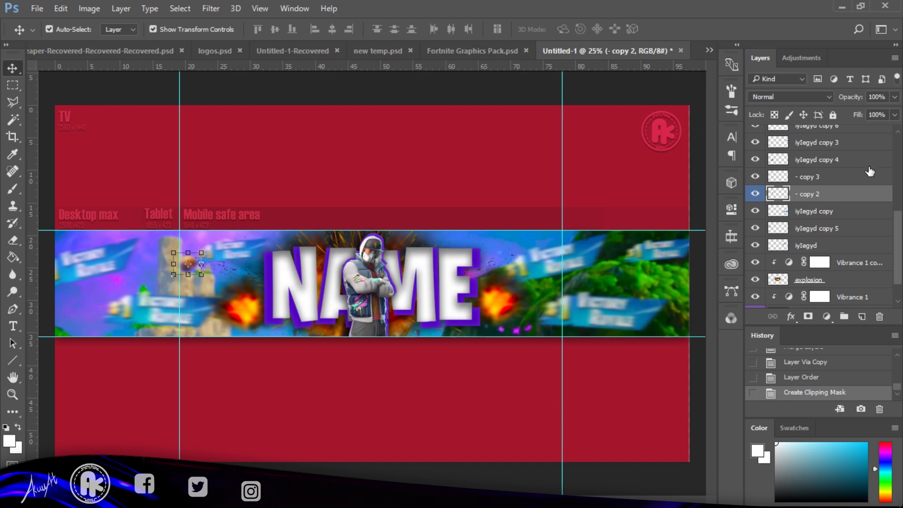
Try to combine the layers from "- copy 4" down to "iyIegyd" with Merge Visible, and undo the merge
{"action": "left_click", "coordinate": [864, 244]}
{"action": "scroll", "coordinate": [859, 231], "scroll_direction": "up", "scroll_amount": 3}
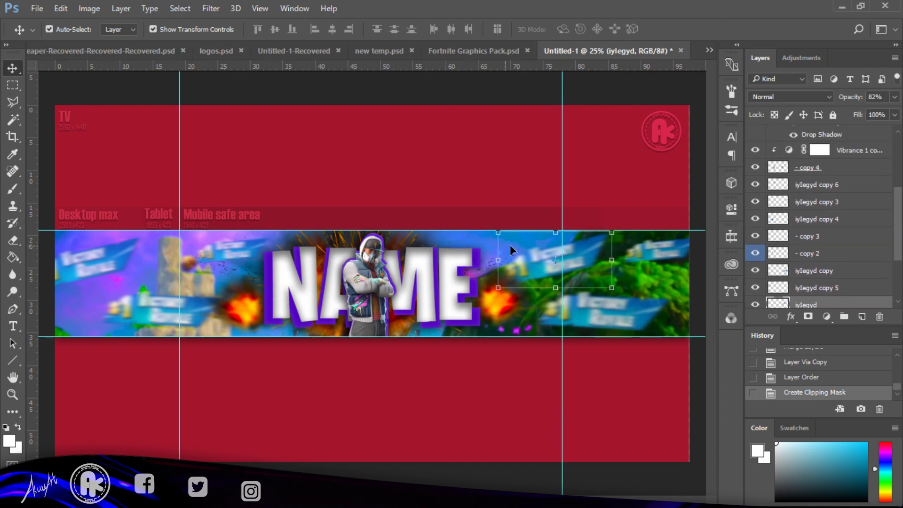
{"action": "left_click", "coordinate": [849, 169], "text": "ctrl"}
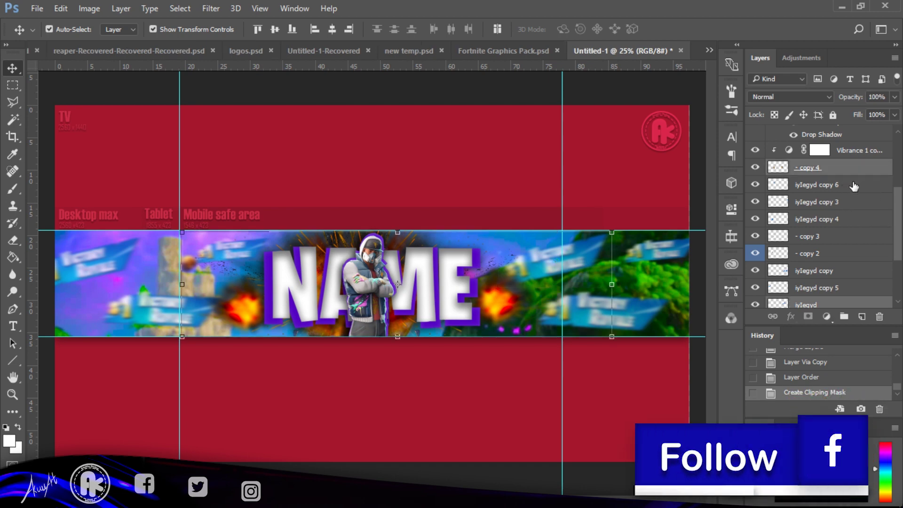
{"action": "key", "text": "ctrl+z"}
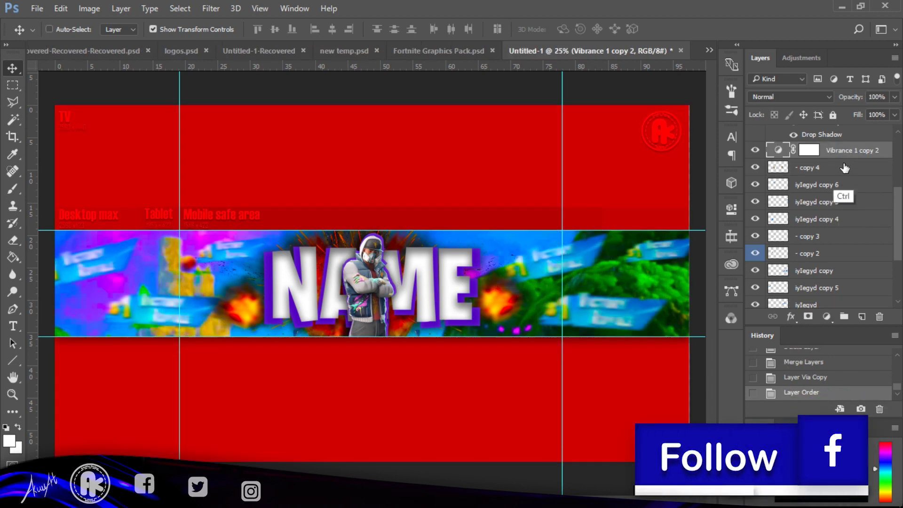
{"action": "key", "text": "ctrl+z"}
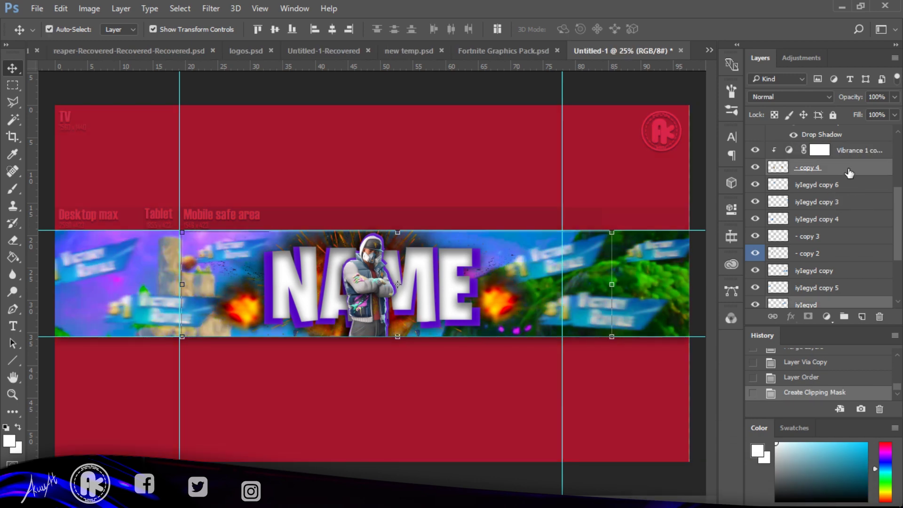
{"action": "left_click", "coordinate": [839, 303], "text": "shift"}
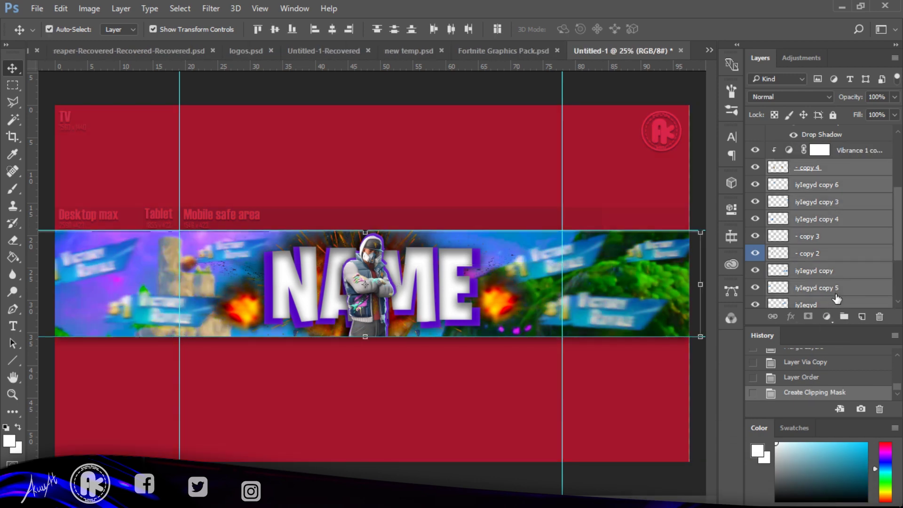
{"action": "right_click", "coordinate": [837, 298]}
{"action": "left_click", "coordinate": [613, 484]}
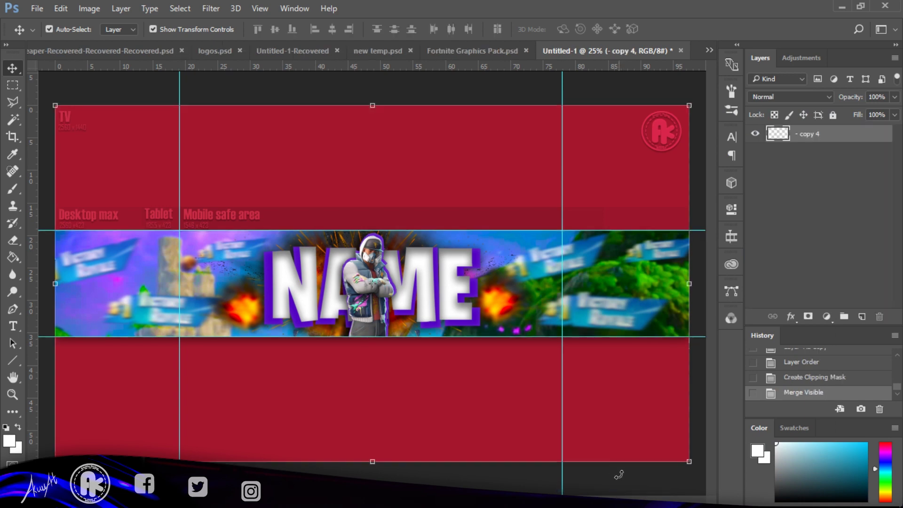
{"action": "key", "text": "ctrl+z"}
{"action": "scroll", "coordinate": [894, 212], "scroll_direction": "down", "scroll_amount": 6}
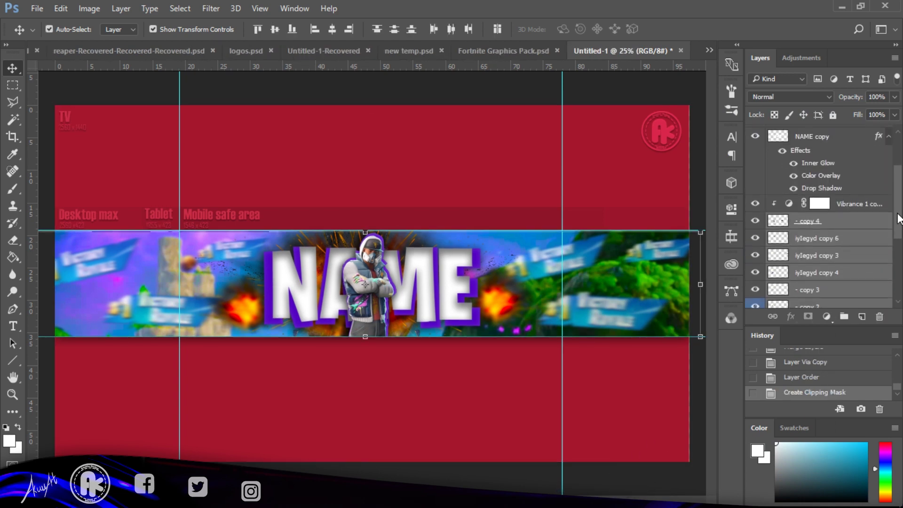
{"action": "right_click", "coordinate": [831, 248]}
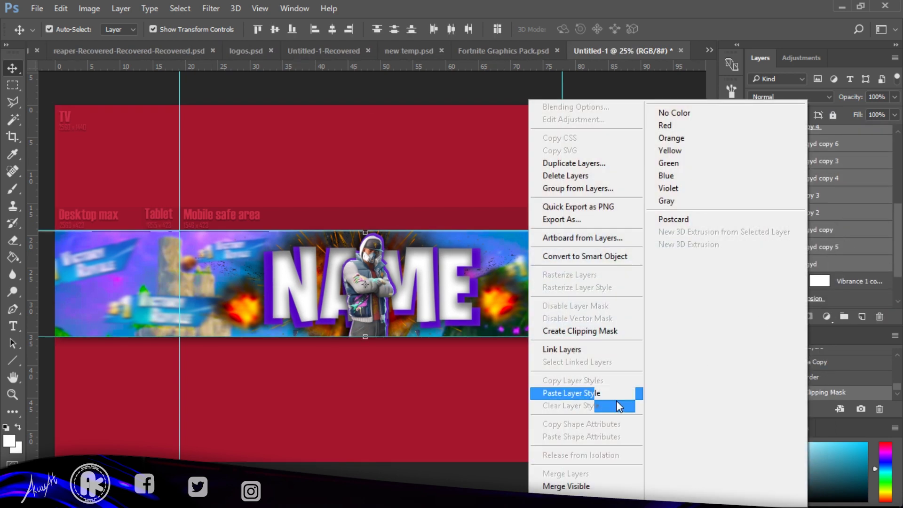
{"action": "left_click", "coordinate": [826, 207]}
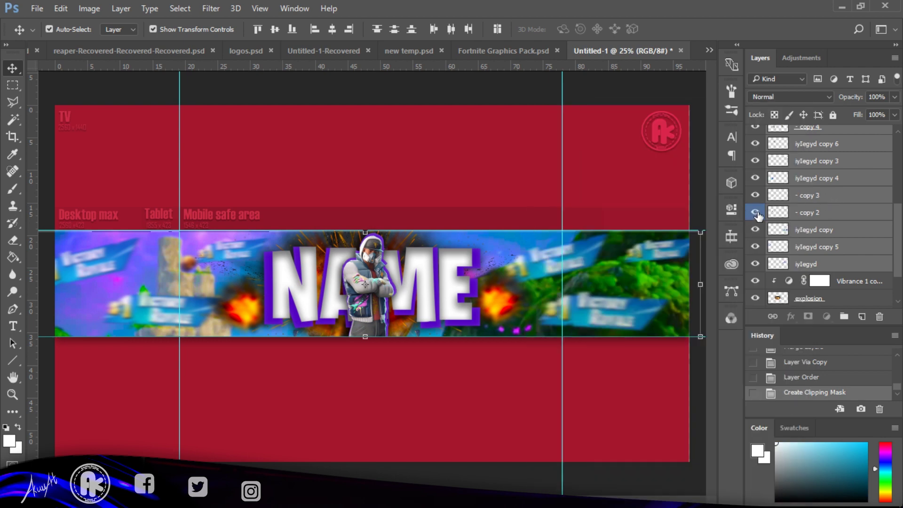
Move the Vibrance layer clipped to "- copy 4" above NAME copy and merge the layers from "- copy 4" down to "iyIegyd"
{"action": "scroll", "coordinate": [894, 221], "scroll_direction": "up", "scroll_amount": 3}
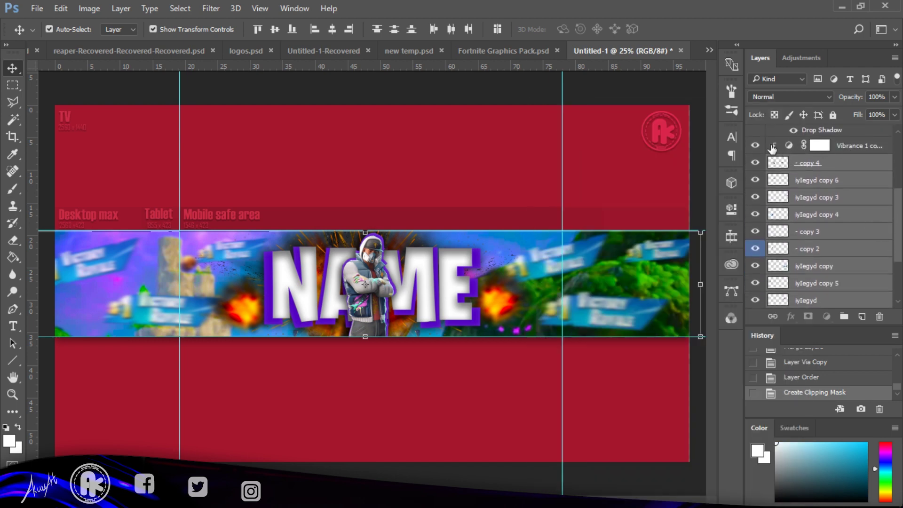
{"action": "left_click", "coordinate": [871, 150]}
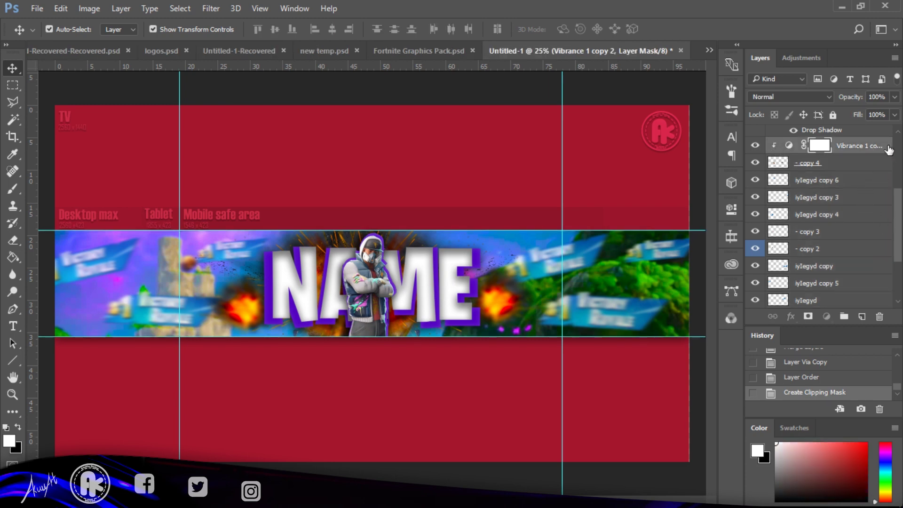
{"action": "left_click_drag", "start_coordinate": [887, 149], "coordinate": [870, 134]}
{"action": "left_click", "coordinate": [890, 214]}
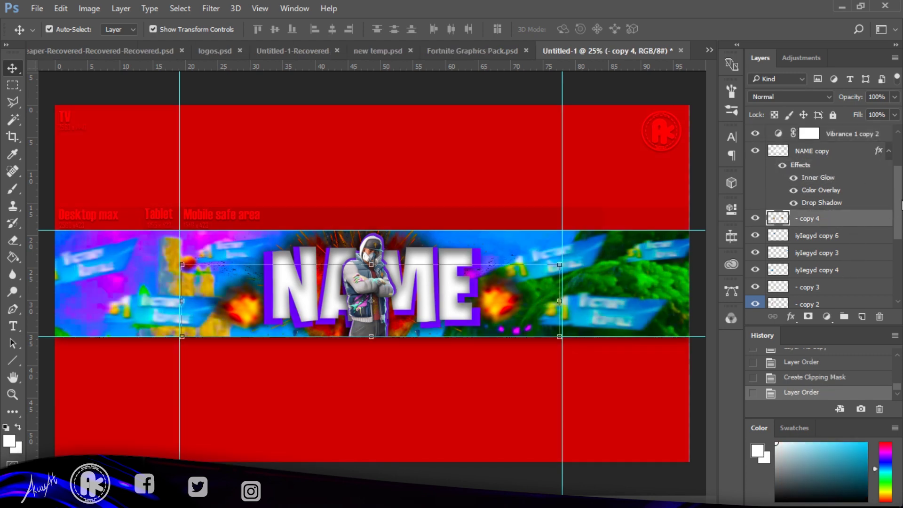
{"action": "scroll", "coordinate": [871, 216], "scroll_direction": "down", "scroll_amount": 5}
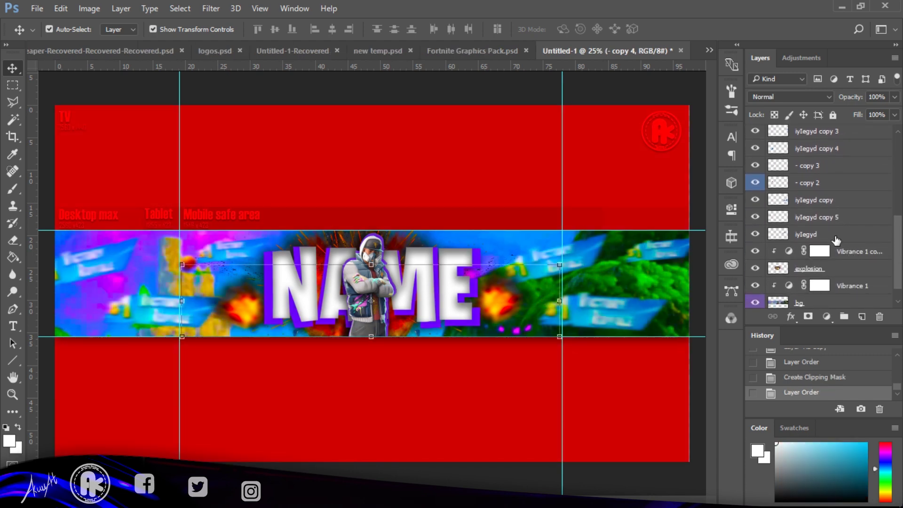
{"action": "left_click", "coordinate": [836, 239], "text": "shift"}
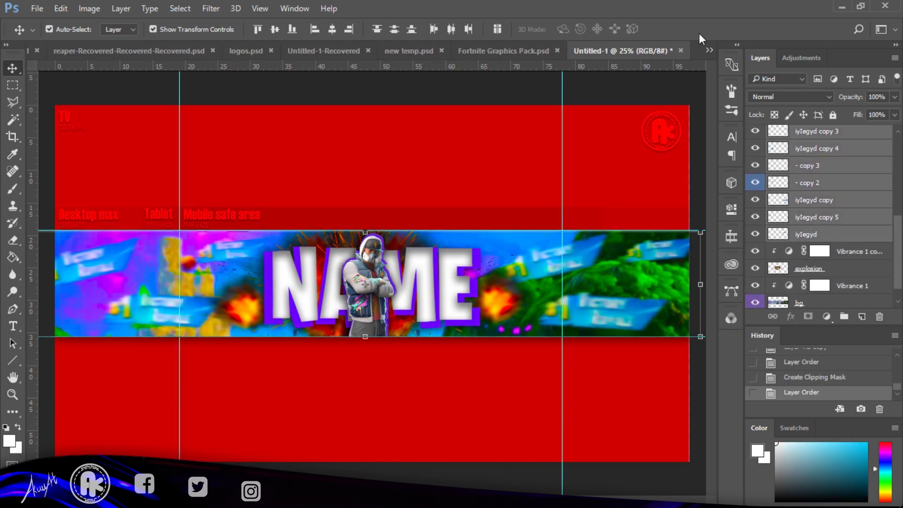
{"action": "right_click", "coordinate": [825, 223]}
{"action": "left_click", "coordinate": [629, 474]}
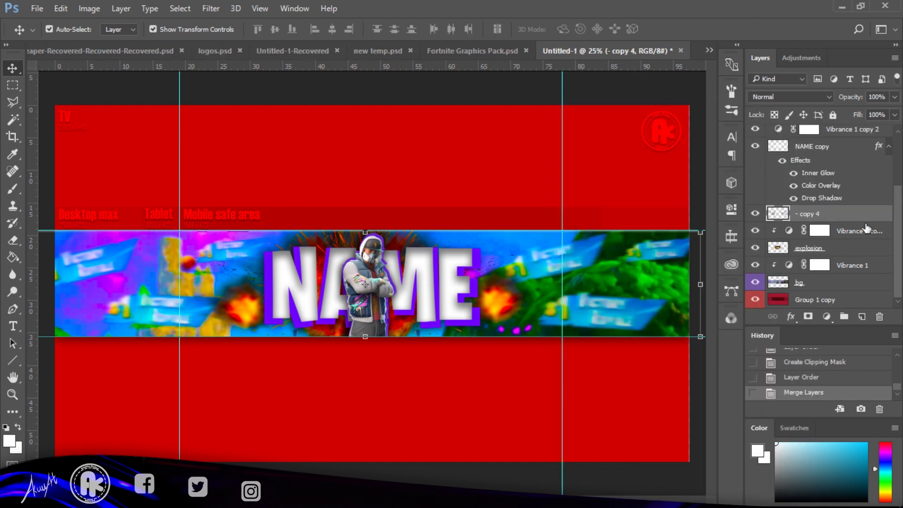
Move the Vibrance 1 copy 2 layer directly above the merged "- copy 4" layer and clip it to that layer
{"action": "scroll", "coordinate": [890, 219], "scroll_direction": "up", "scroll_amount": 1}
{"action": "left_click_drag", "start_coordinate": [884, 165], "coordinate": [781, 232]}
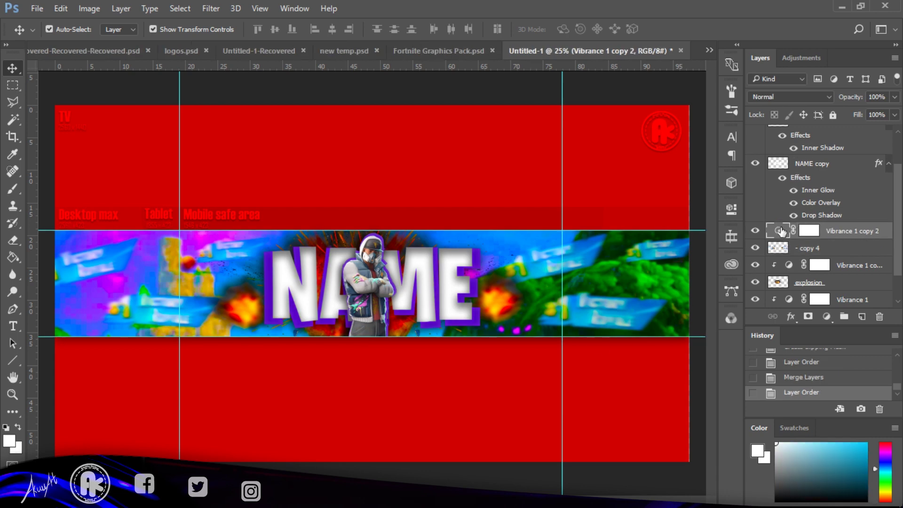
{"action": "double_click", "coordinate": [779, 230]}
{"action": "left_click", "coordinate": [616, 429]}
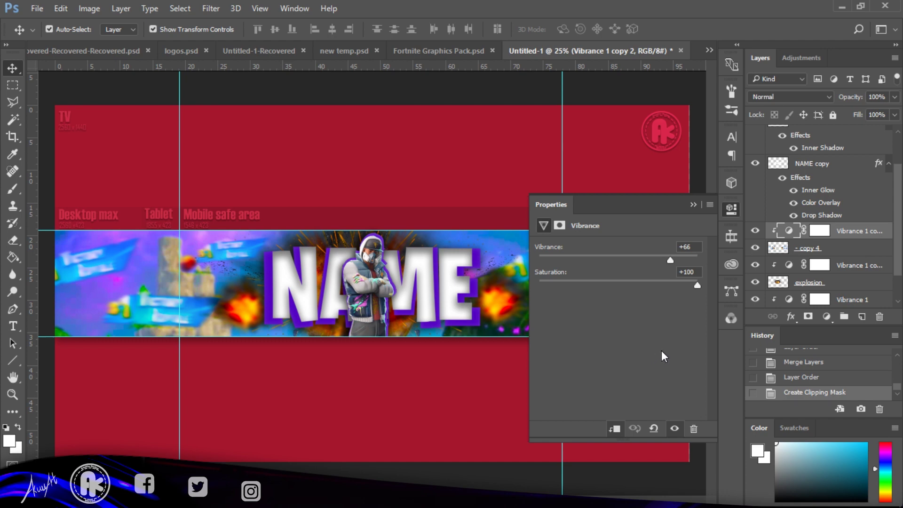
{"action": "left_click", "coordinate": [695, 204]}
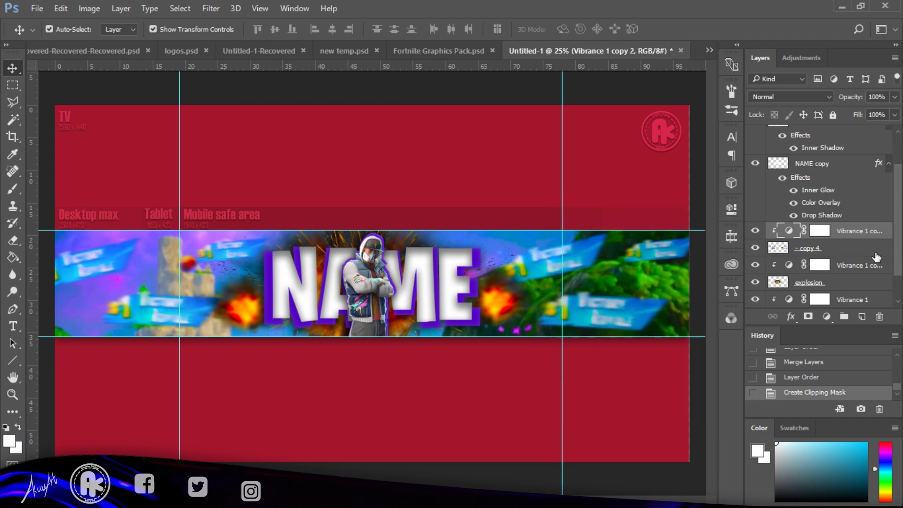
Delete the Hue/Saturation adjustment layer above the NAME text and merge the NAME and NAME copy layers
{"action": "key", "text": "Delete"}
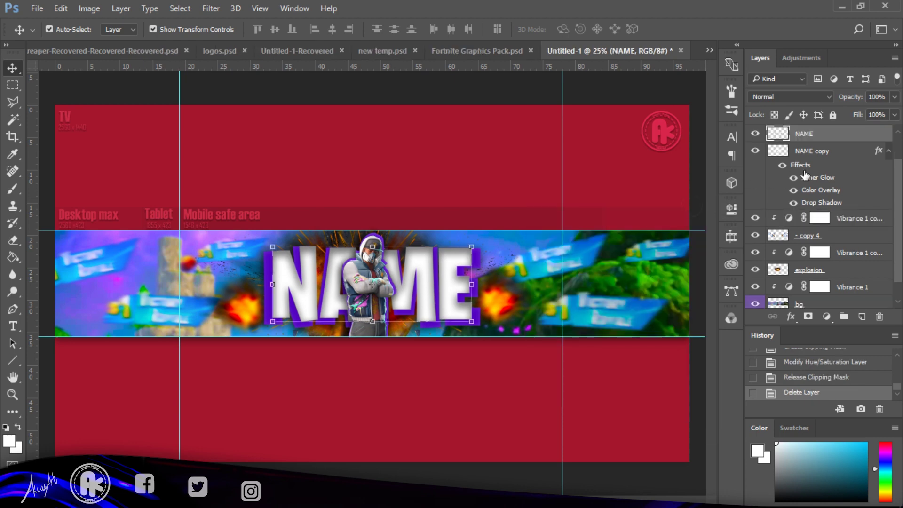
{"action": "left_click", "coordinate": [831, 154], "text": "shift"}
{"action": "right_click", "coordinate": [818, 147]}
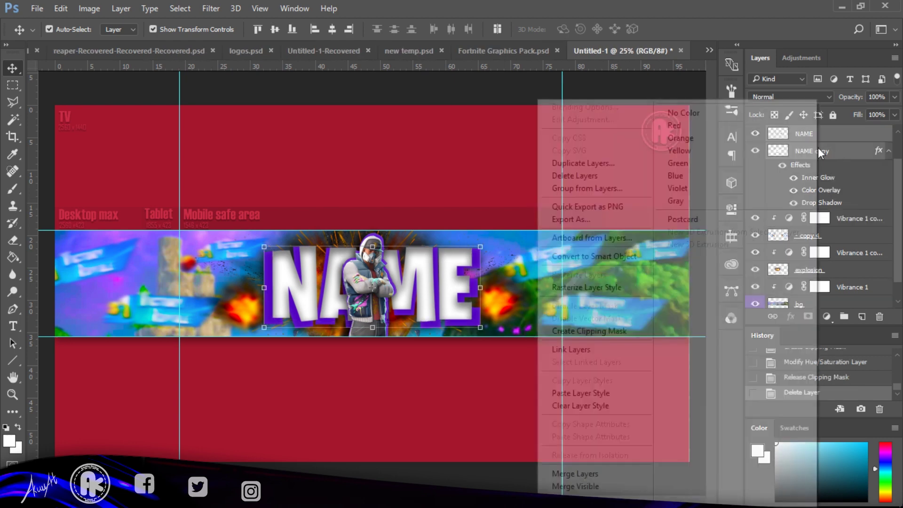
{"action": "left_click", "coordinate": [620, 474]}
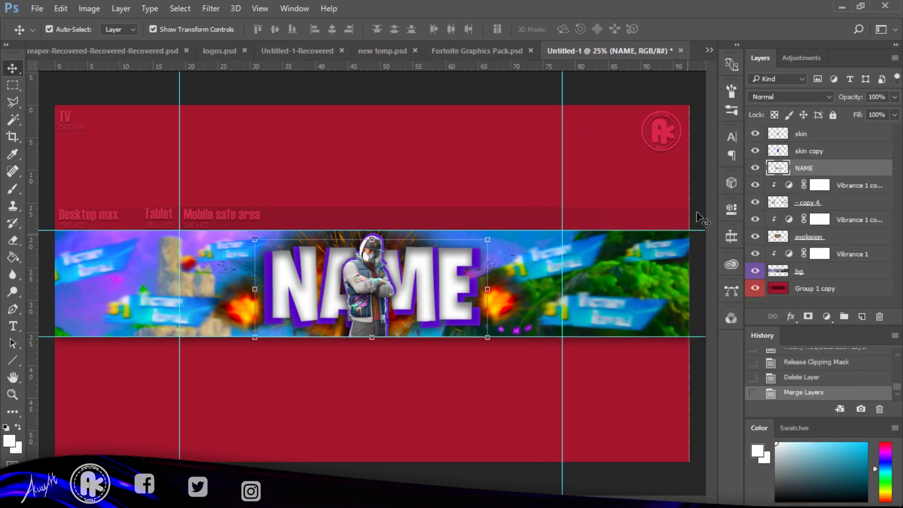
Duplicate the Vibrance layer above "- copy 4", place the copy above the NAME layer and clip it there
{"action": "left_click", "coordinate": [859, 187]}
{"action": "key", "text": "ctrl+j"}
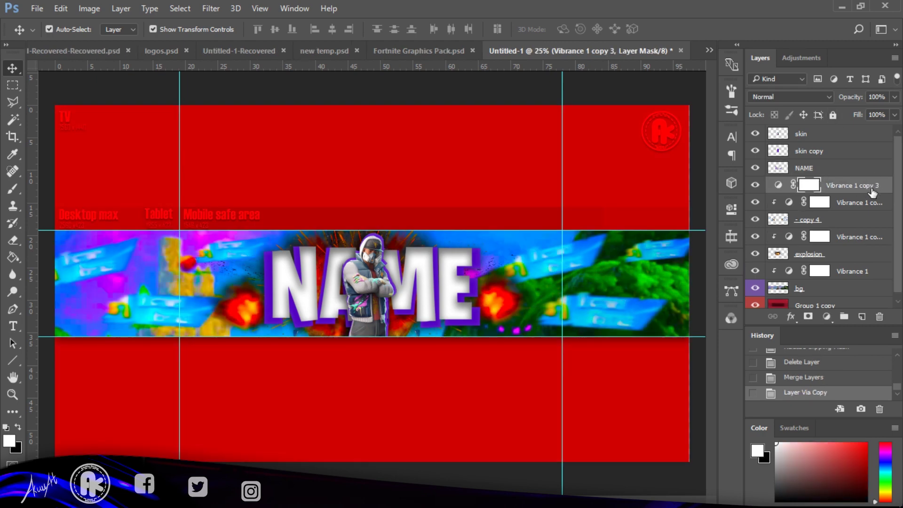
{"action": "left_click_drag", "start_coordinate": [873, 191], "coordinate": [863, 160]}
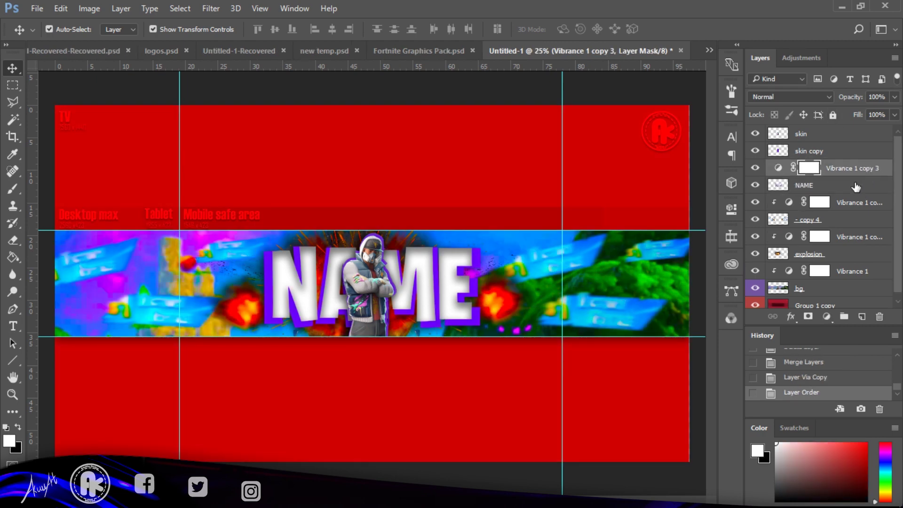
{"action": "left_click", "coordinate": [779, 169]}
{"action": "double_click", "coordinate": [779, 170]}
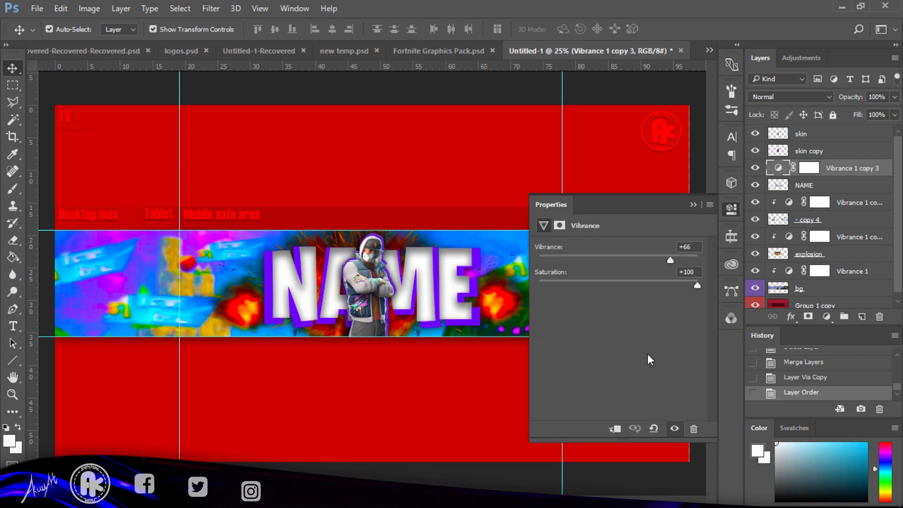
{"action": "left_click", "coordinate": [615, 428]}
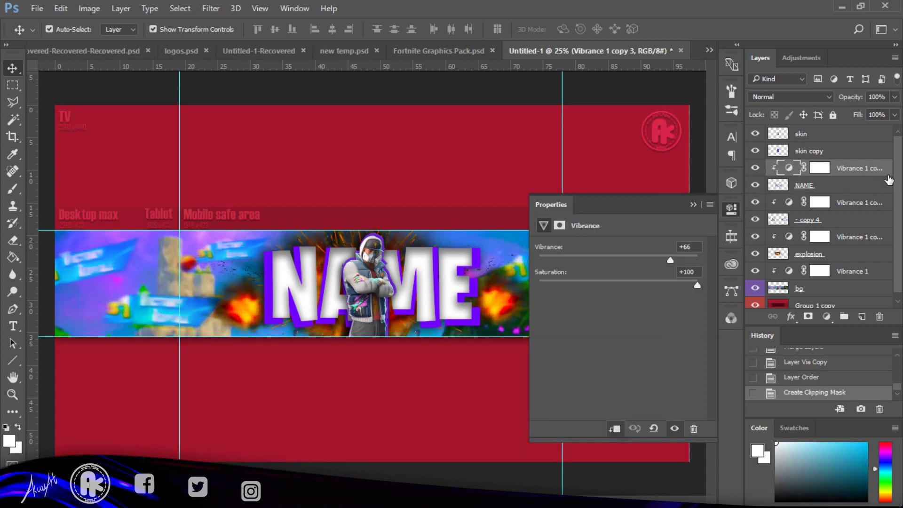
Duplicate the NAME Vibrance layer, clip the copy above the skin layer and set vibrance to +38 and saturation to +49
{"action": "key", "text": "ctrl+j"}
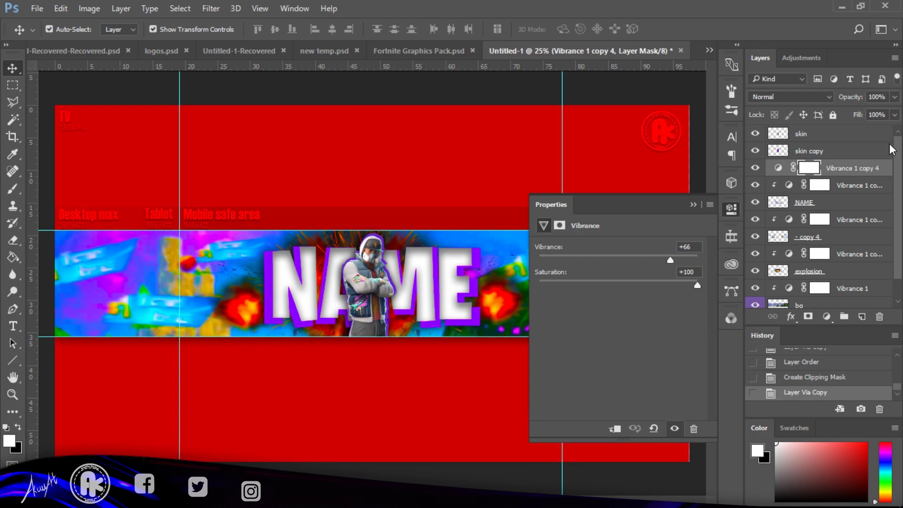
{"action": "left_click_drag", "start_coordinate": [887, 173], "coordinate": [880, 137]}
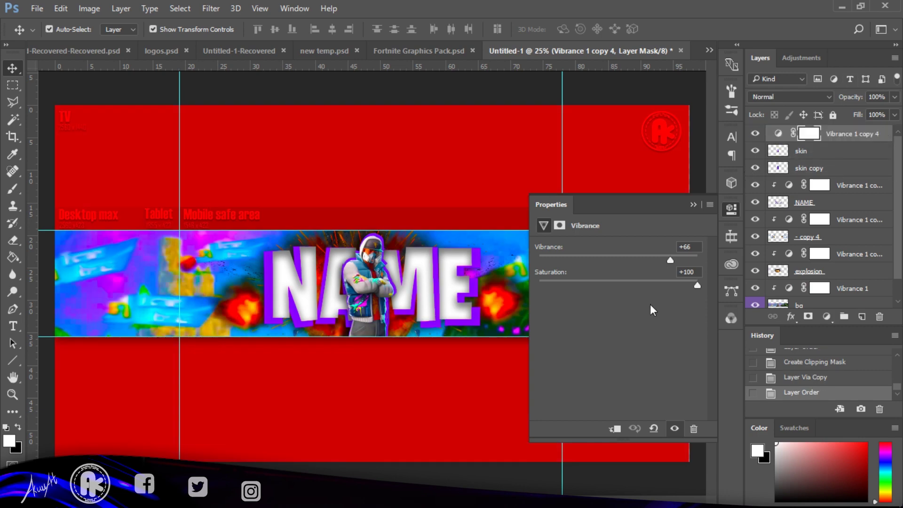
{"action": "left_click", "coordinate": [615, 428]}
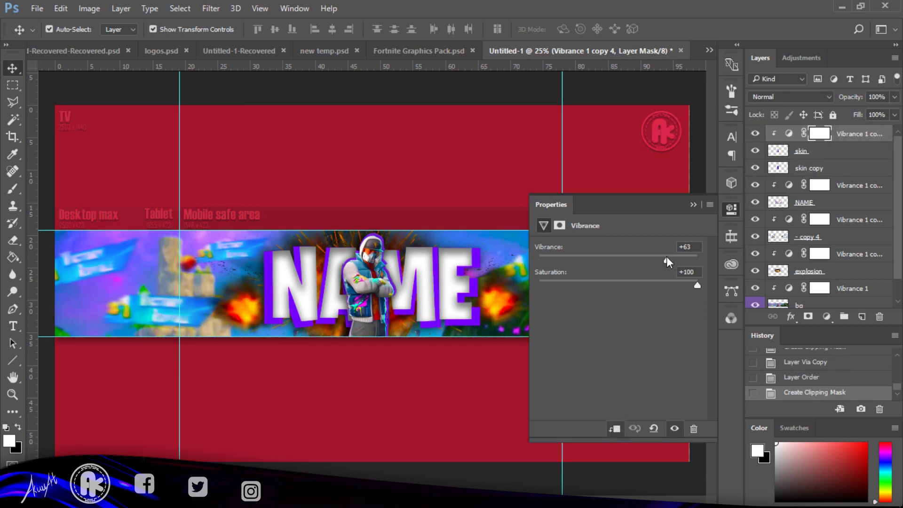
{"action": "left_click_drag", "start_coordinate": [665, 259], "coordinate": [648, 259]}
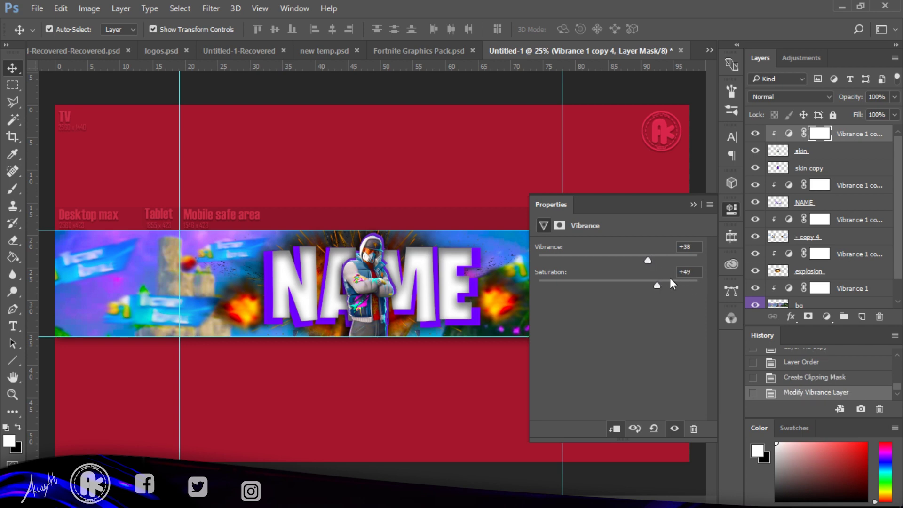
{"action": "left_click", "coordinate": [693, 204]}
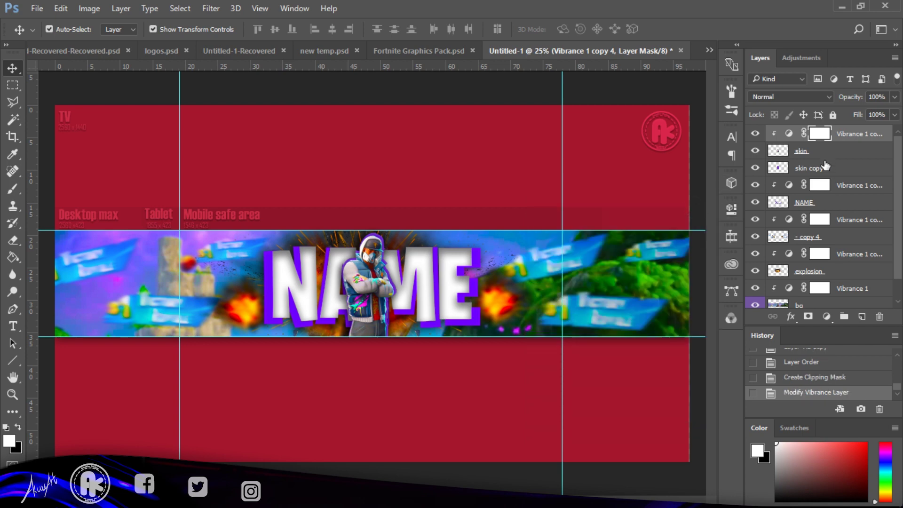
Try to combine the skin and skin copy layers with Merge Visible, and undo the merge
{"action": "left_click", "coordinate": [824, 152]}
{"action": "left_click", "coordinate": [826, 168], "text": "shift"}
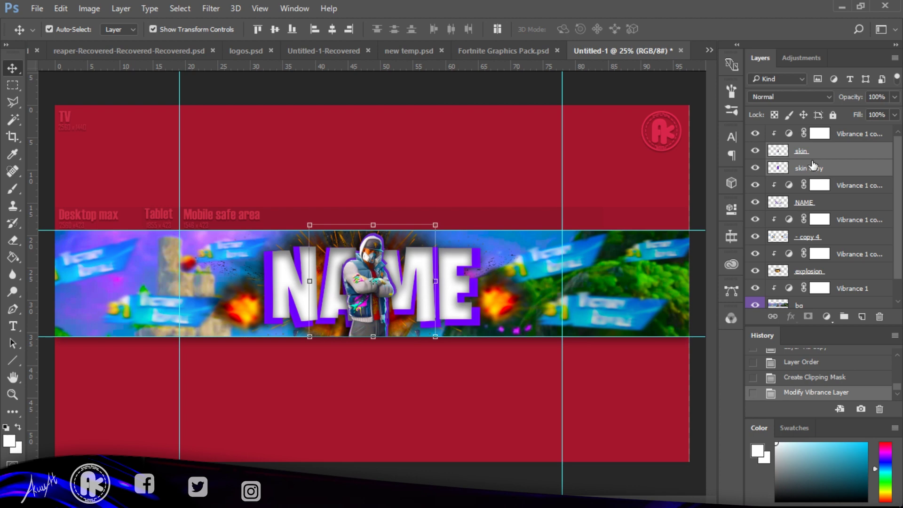
{"action": "right_click", "coordinate": [812, 165]}
{"action": "left_click", "coordinate": [626, 481]}
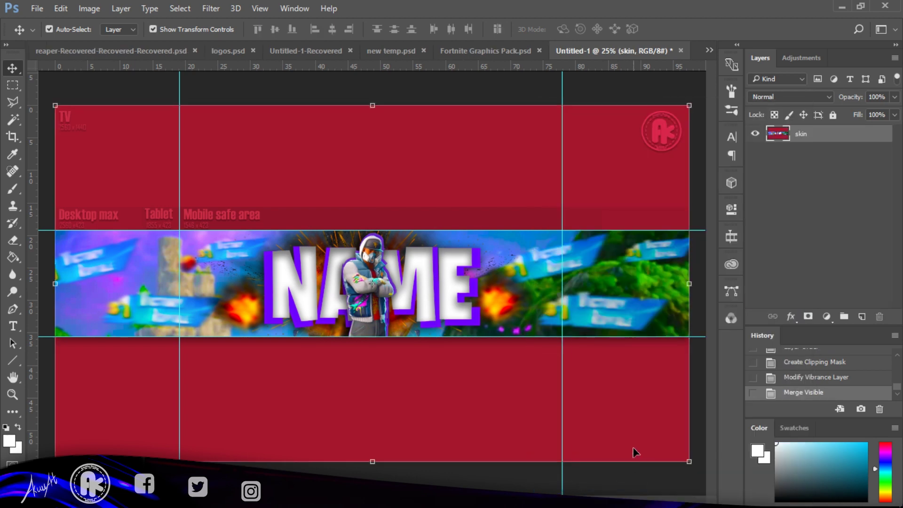
{"action": "key", "text": "ctrl+alt+z"}
{"action": "key", "text": "ctrl+alt+z"}
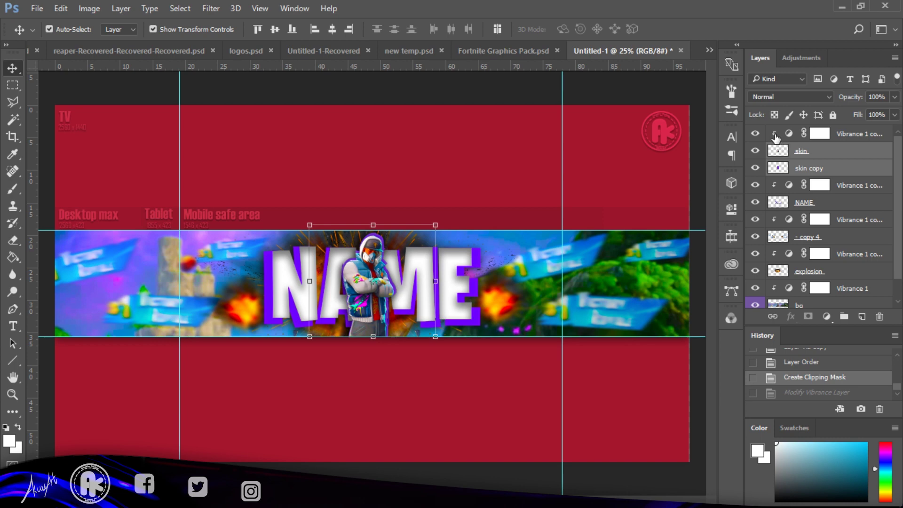
{"action": "key", "text": "ctrl+z"}
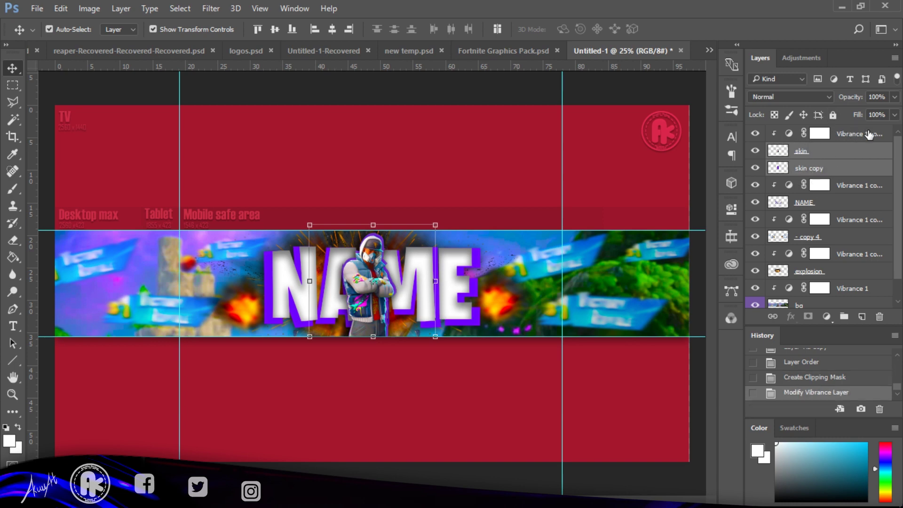
Move the top Vibrance layer below skin copy and merge the skin and skin copy layers into one
{"action": "left_click_drag", "start_coordinate": [870, 135], "coordinate": [856, 178]}
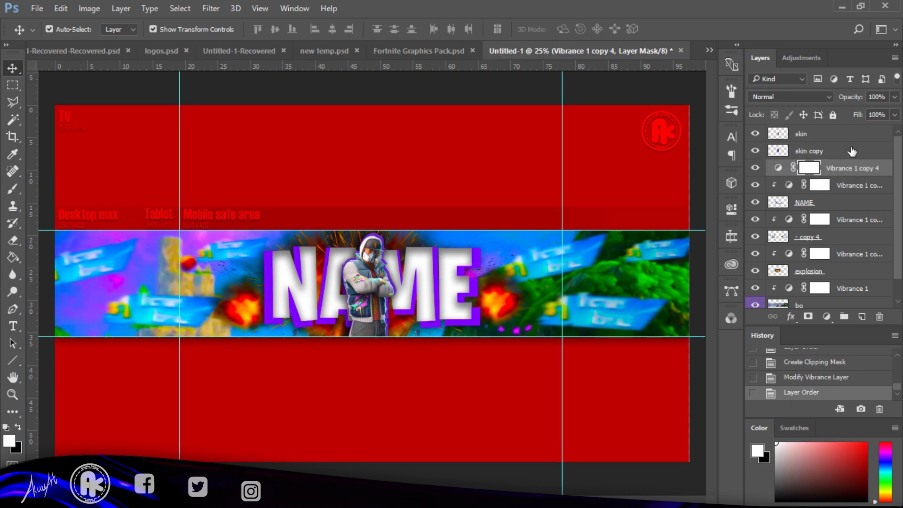
{"action": "left_click", "coordinate": [854, 151]}
{"action": "left_click", "coordinate": [843, 137], "text": "ctrl"}
{"action": "right_click", "coordinate": [843, 138]}
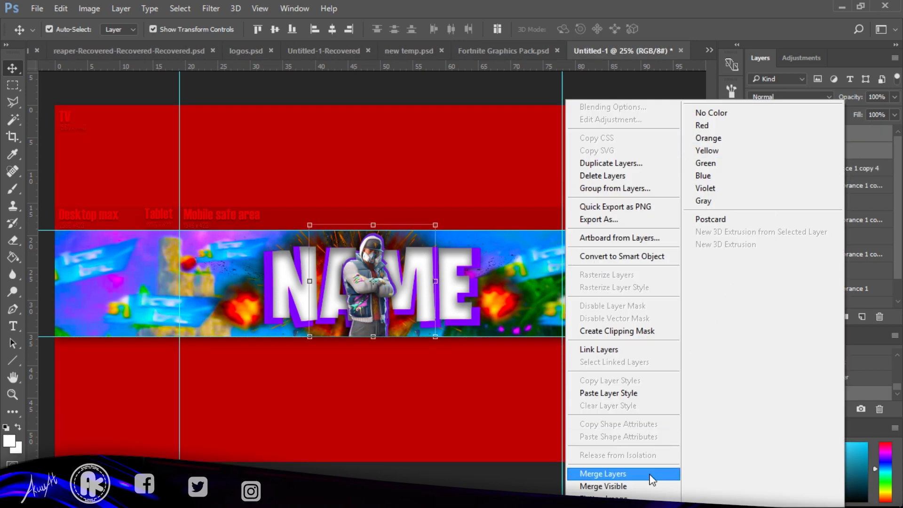
{"action": "left_click", "coordinate": [603, 474]}
Move the unclipped Vibrance layer back above the merged skin layer and clip it to the skin
{"action": "left_click_drag", "start_coordinate": [854, 152], "coordinate": [845, 134]}
{"action": "double_click", "coordinate": [779, 134]}
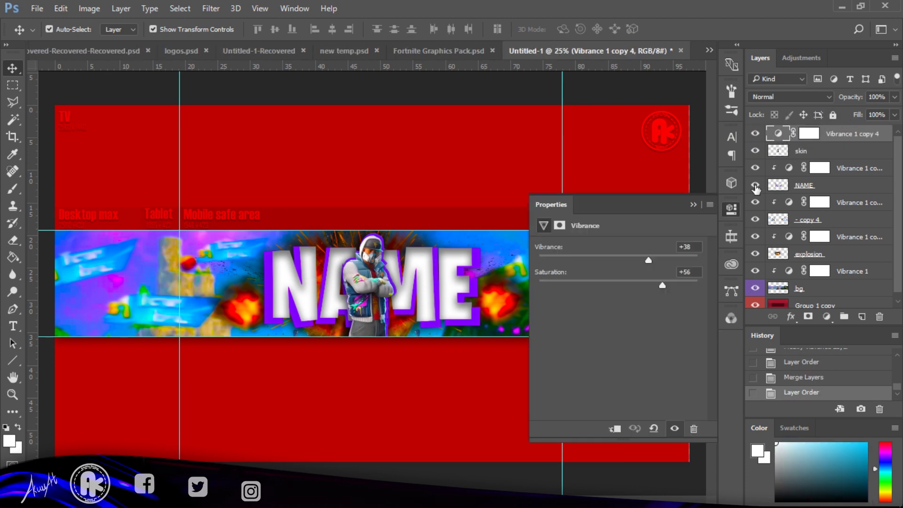
{"action": "left_click", "coordinate": [615, 428]}
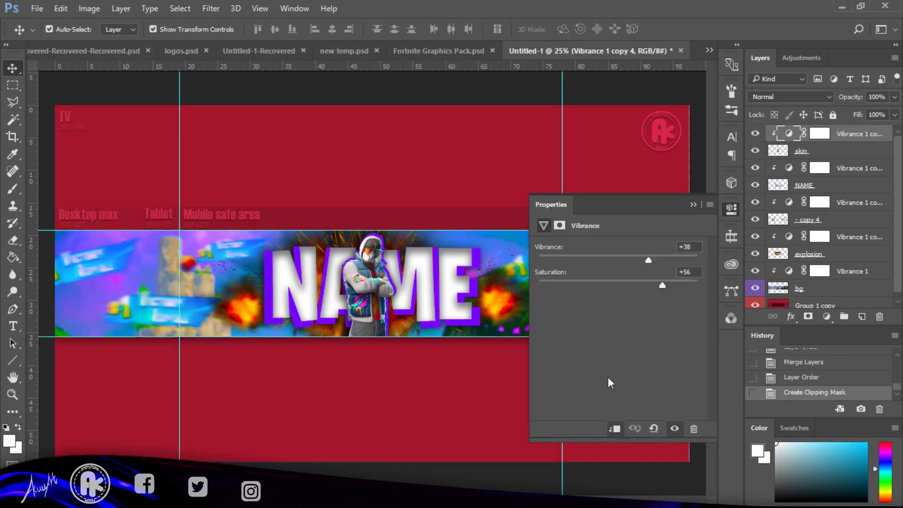
{"action": "left_click", "coordinate": [695, 204]}
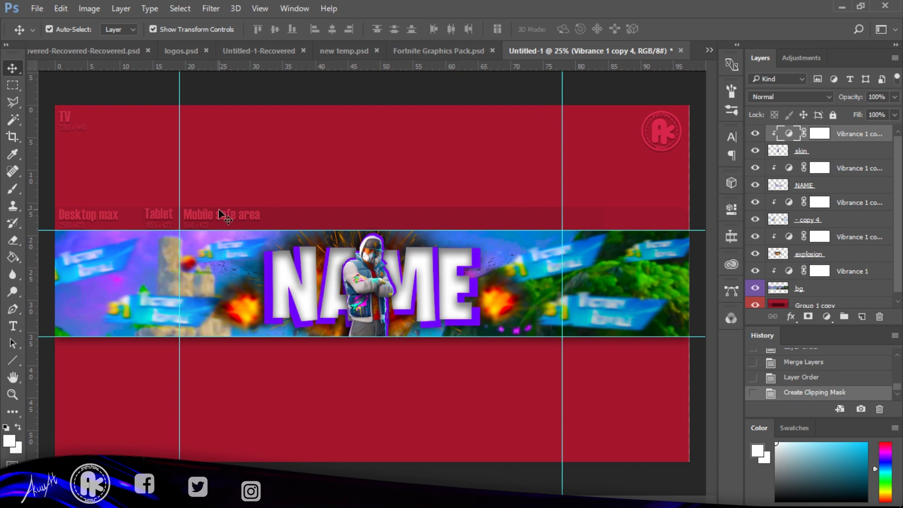
Add a linear black-to-white Gradient Overlay to the skin layer with Overlay blending, 61% opacity and a 51° angle
{"action": "left_click", "coordinate": [383, 309]}
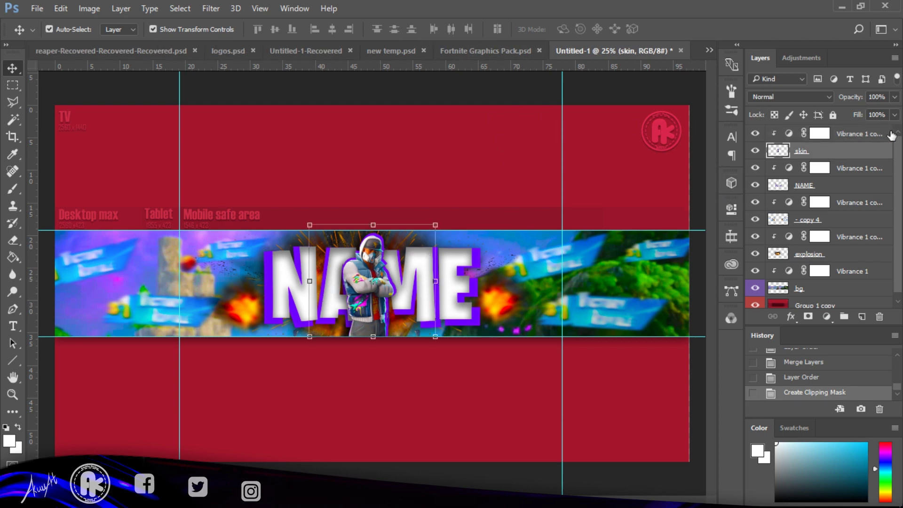
{"action": "double_click", "coordinate": [867, 153]}
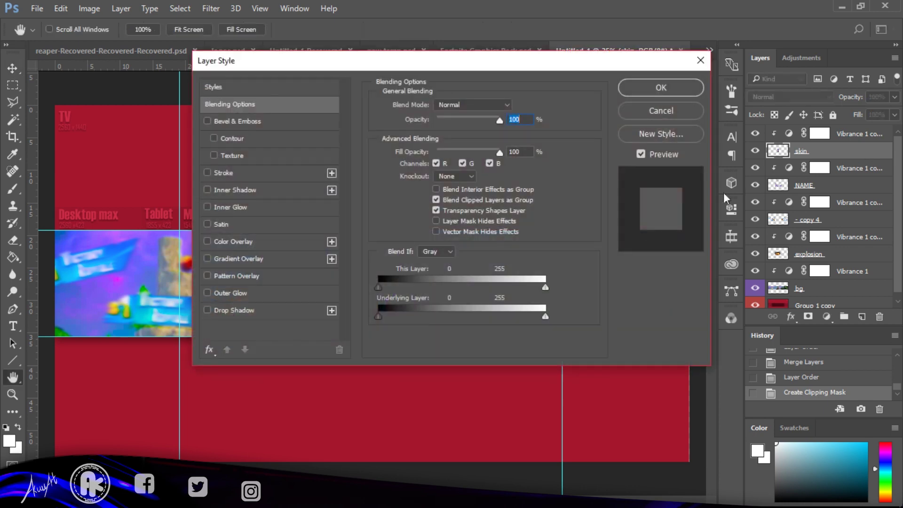
{"action": "left_click_drag", "start_coordinate": [468, 55], "coordinate": [788, 71]}
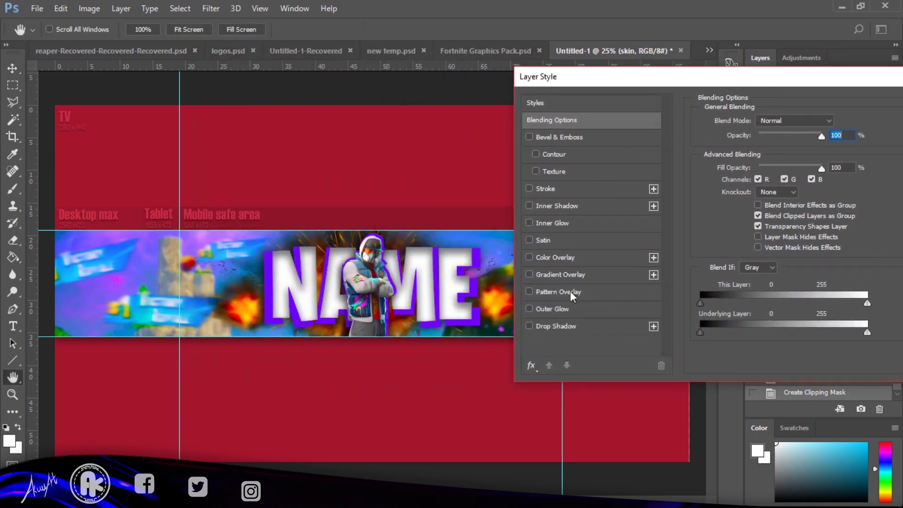
{"action": "left_click", "coordinate": [569, 274]}
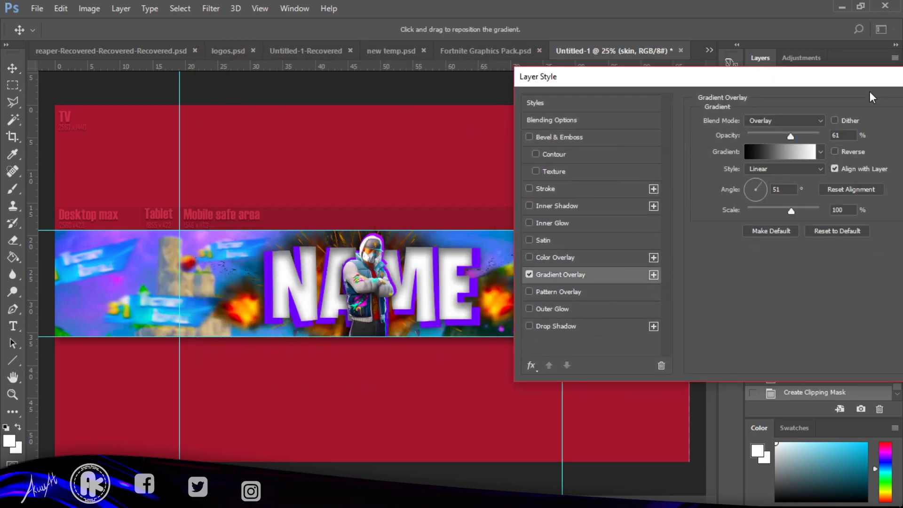
{"action": "left_click_drag", "start_coordinate": [884, 80], "coordinate": [699, 97]}
{"action": "left_click", "coordinate": [792, 123]}
Add a linear black-to-white Gradient Overlay to the NAME layer with Overlay blending, 27% opacity and a 51° angle
{"action": "left_click", "coordinate": [470, 294]}
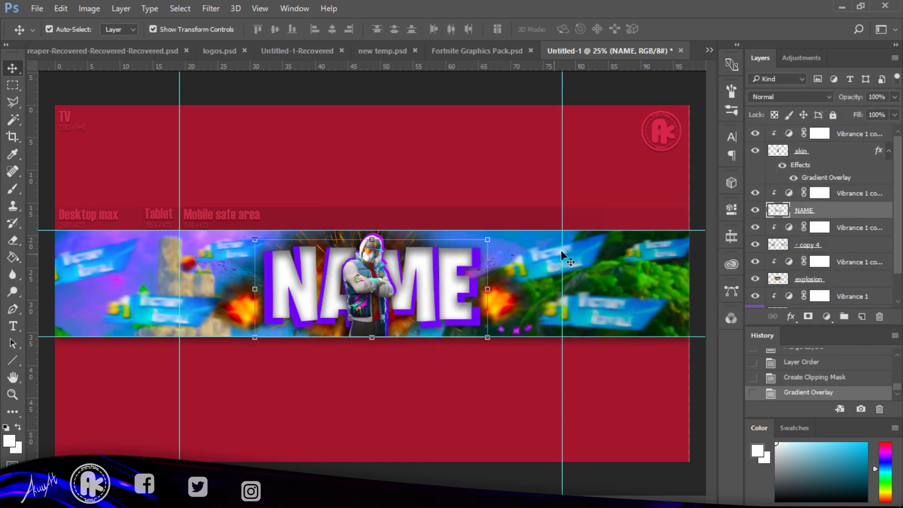
{"action": "double_click", "coordinate": [869, 216]}
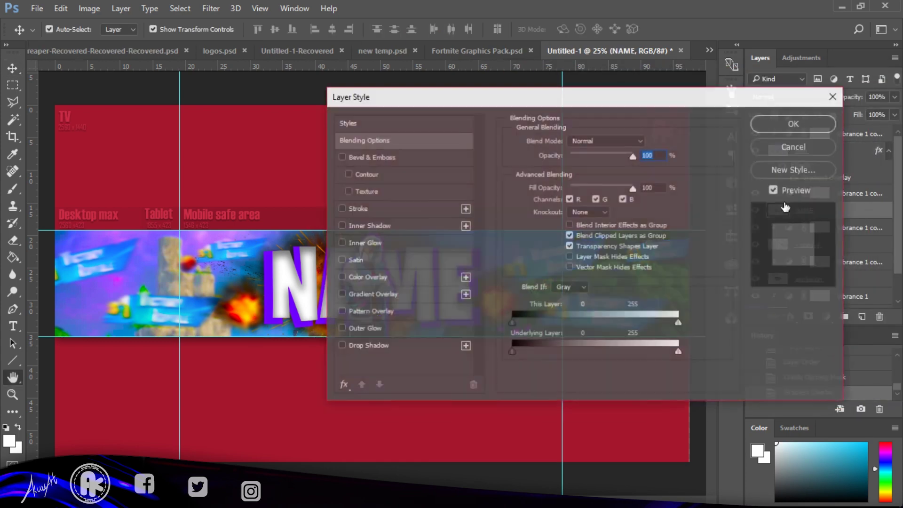
{"action": "left_click", "coordinate": [416, 294]}
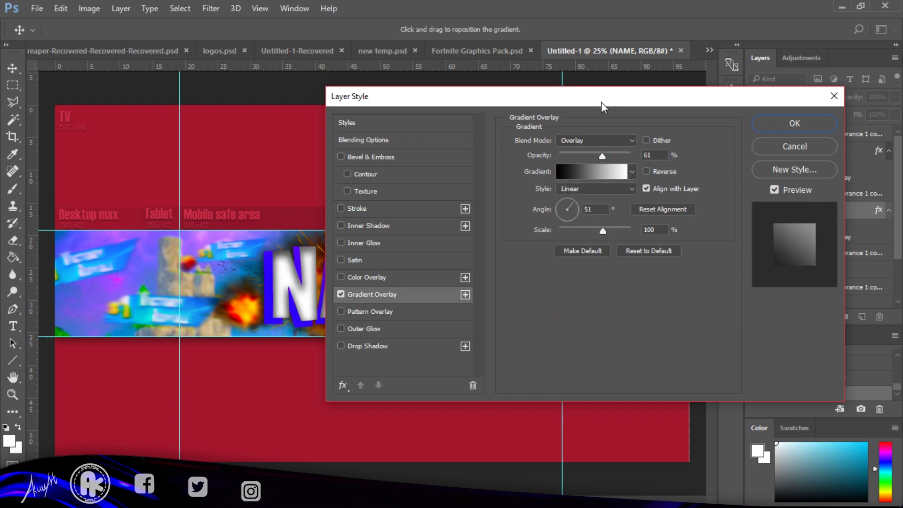
{"action": "left_click_drag", "start_coordinate": [601, 103], "coordinate": [767, 49]}
{"action": "left_click_drag", "start_coordinate": [764, 105], "coordinate": [736, 105]}
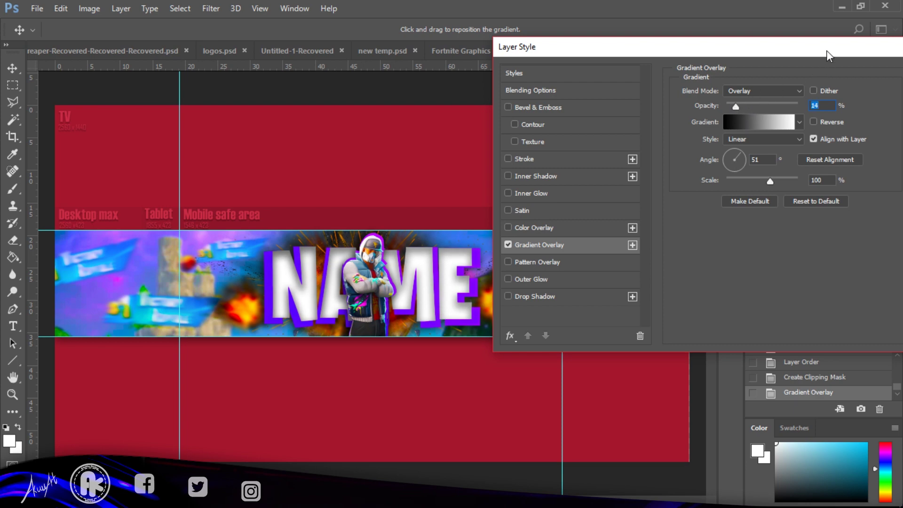
{"action": "left_click_drag", "start_coordinate": [817, 49], "coordinate": [747, 57]}
{"action": "left_click", "coordinate": [862, 74]}
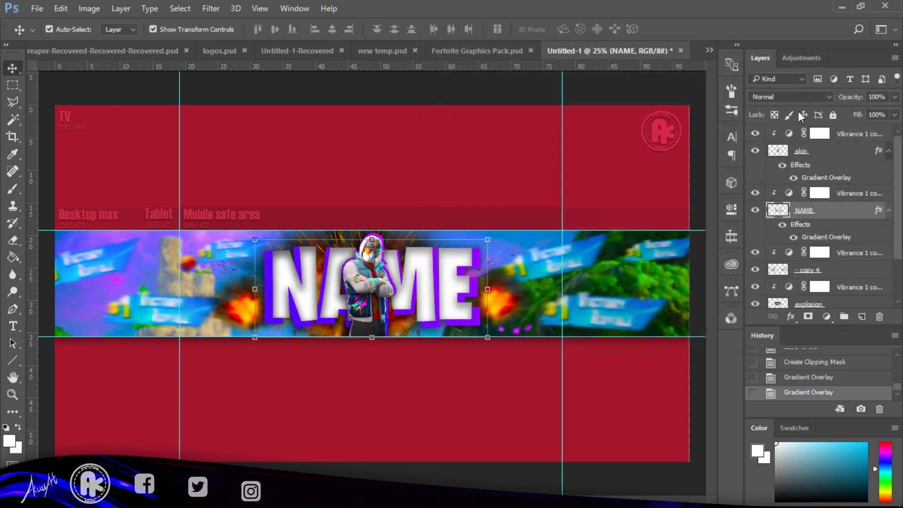
Review the Gradient Overlay settings of the NAME layer
{"action": "double_click", "coordinate": [846, 213]}
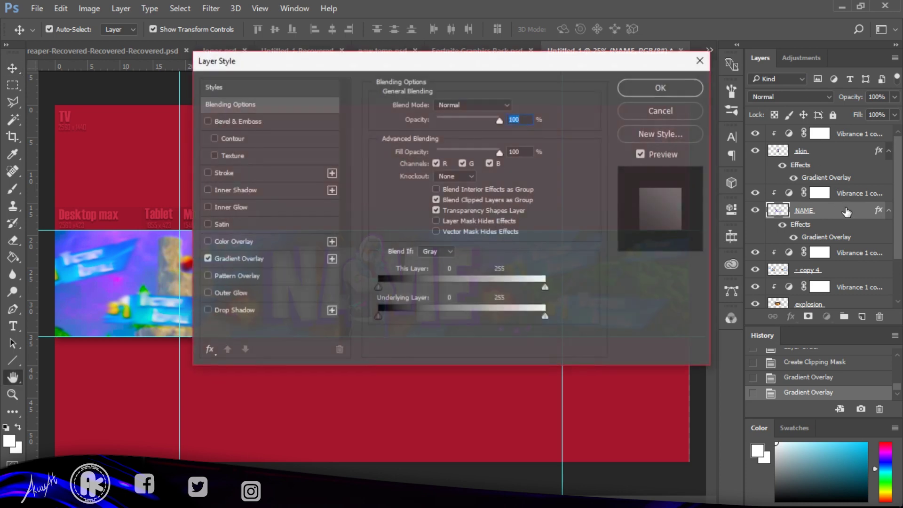
{"action": "left_click", "coordinate": [286, 262]}
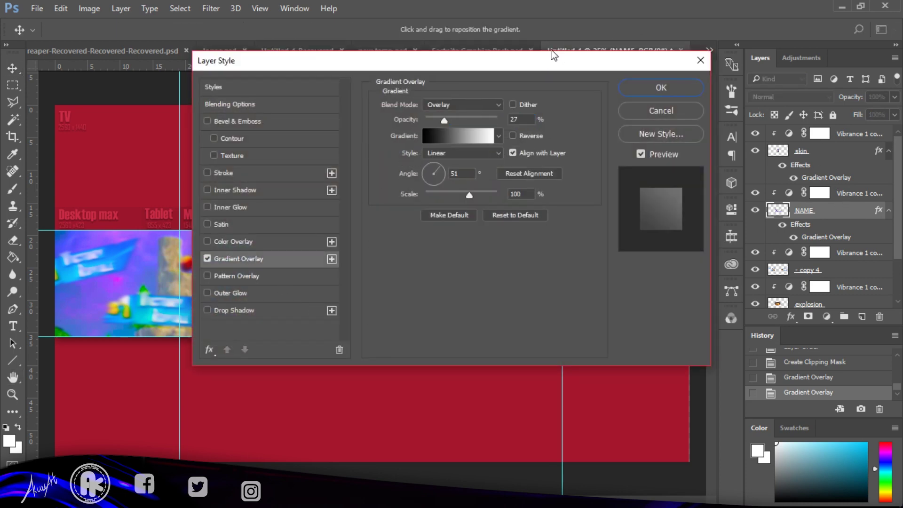
{"action": "left_click_drag", "start_coordinate": [554, 55], "coordinate": [779, 124]}
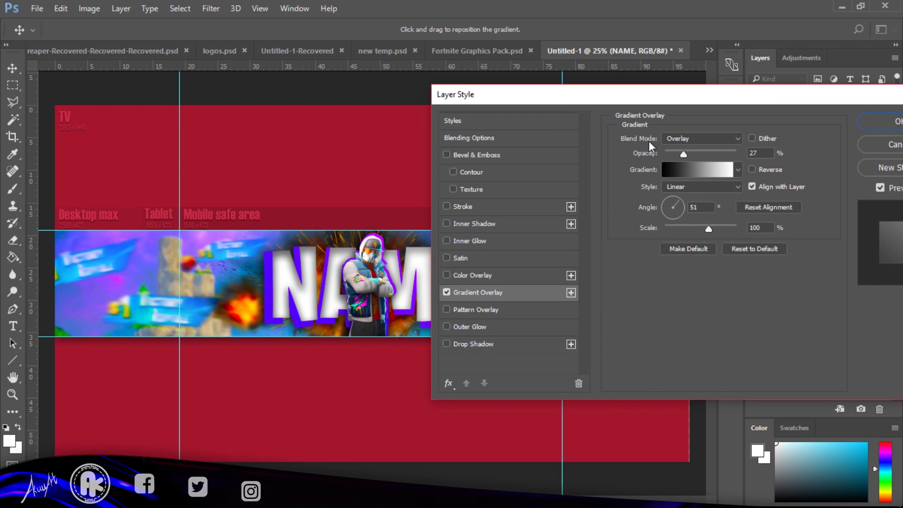
{"action": "left_click", "coordinate": [872, 122]}
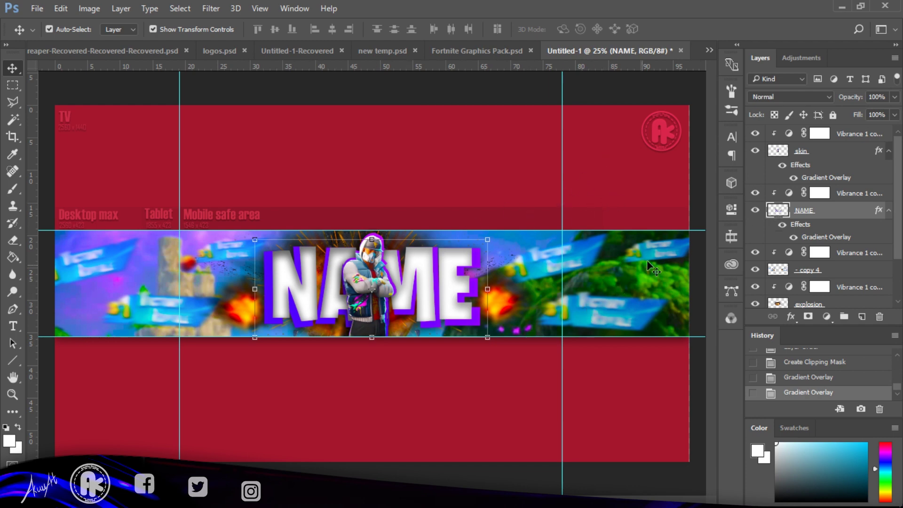
Add a Gradient Overlay to the bg layer behind the banner artwork
{"action": "left_click", "coordinate": [685, 228]}
{"action": "left_click", "coordinate": [673, 287]}
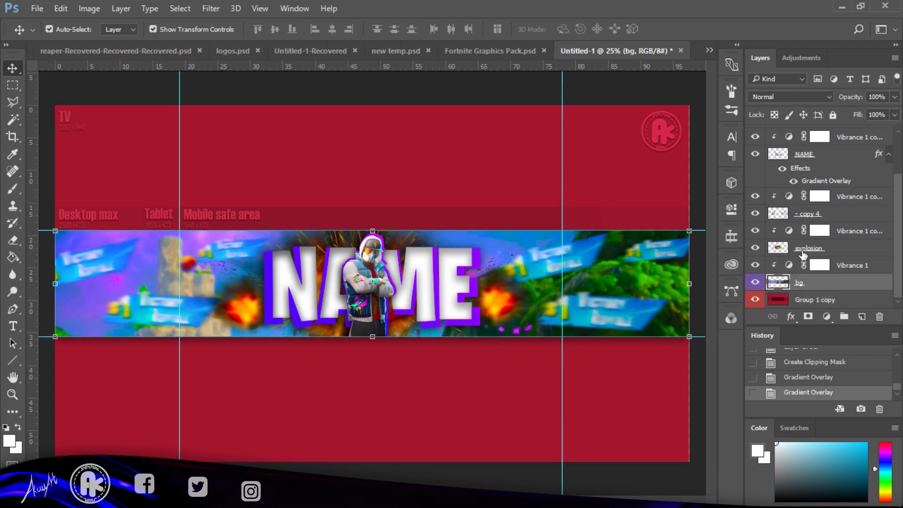
{"action": "double_click", "coordinate": [887, 285]}
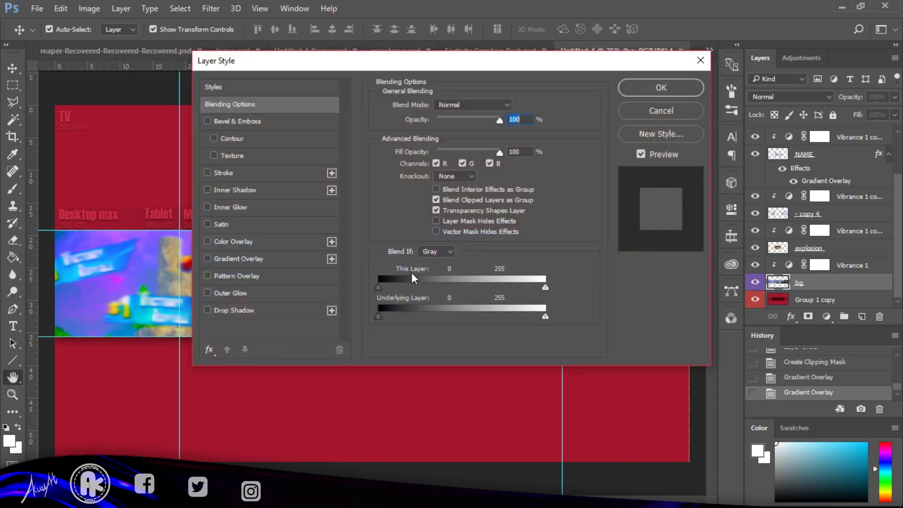
{"action": "left_click", "coordinate": [286, 259]}
{"action": "left_click_drag", "start_coordinate": [499, 69], "coordinate": [737, 76]}
{"action": "left_click", "coordinate": [894, 95]}
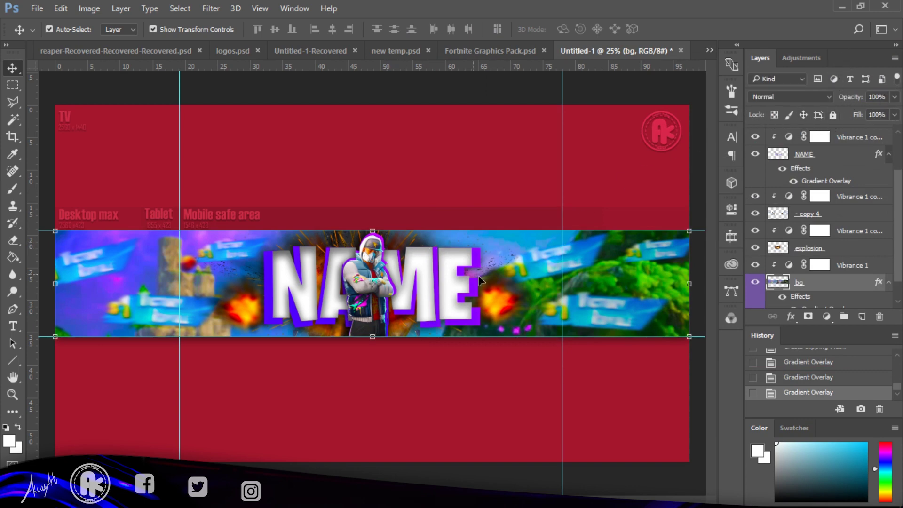
Add a Gradient Overlay to the "- copy 4" layer, keeping the layer in its original position
{"action": "left_click", "coordinate": [579, 295]}
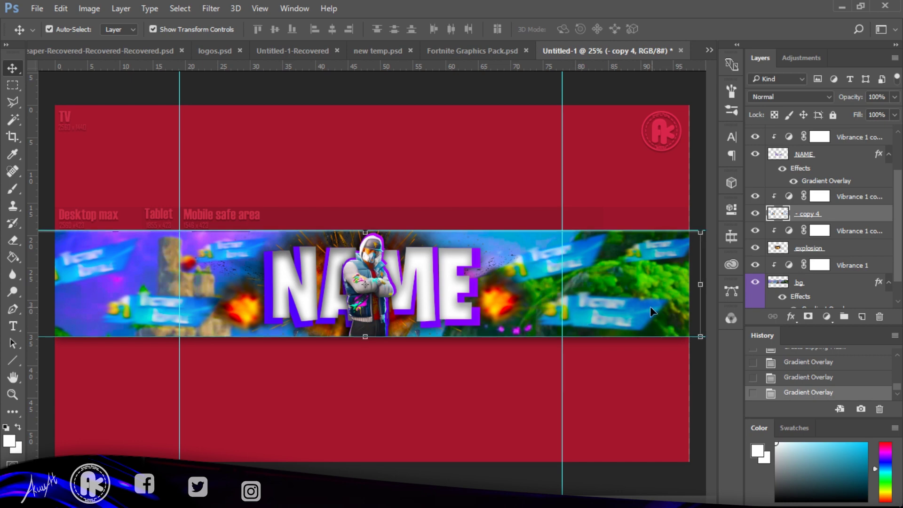
{"action": "left_click_drag", "start_coordinate": [652, 311], "coordinate": [633, 311]}
{"action": "key", "text": "ctrl+z"}
{"action": "double_click", "coordinate": [848, 219]}
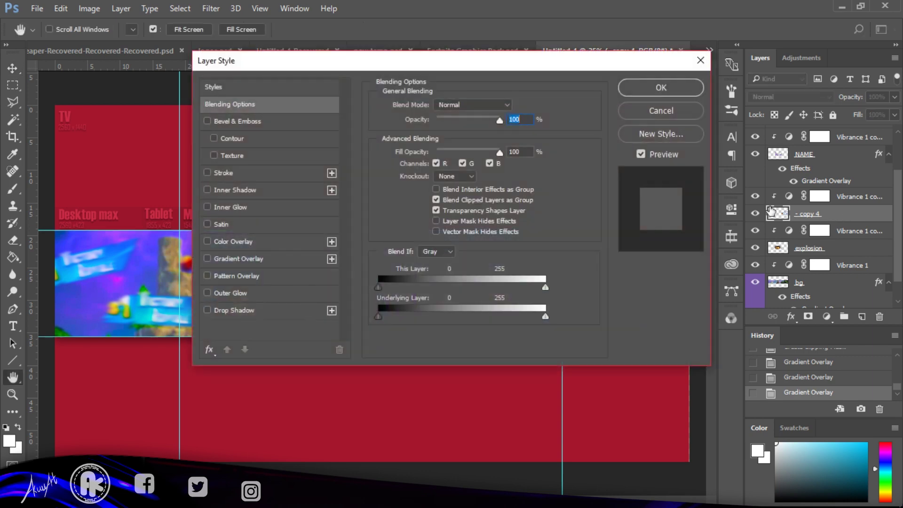
{"action": "left_click", "coordinate": [288, 253]}
{"action": "left_click_drag", "start_coordinate": [470, 67], "coordinate": [694, 46]}
{"action": "left_click", "coordinate": [871, 74]}
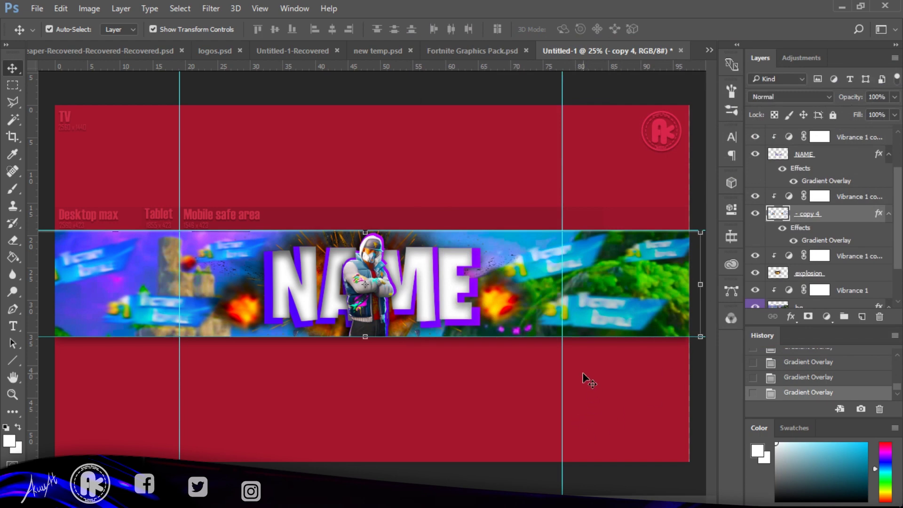
Examine the banner's NAME text, skin and background effects up close, along with the layer stack
{"action": "key", "text": "ctrl+plus"}
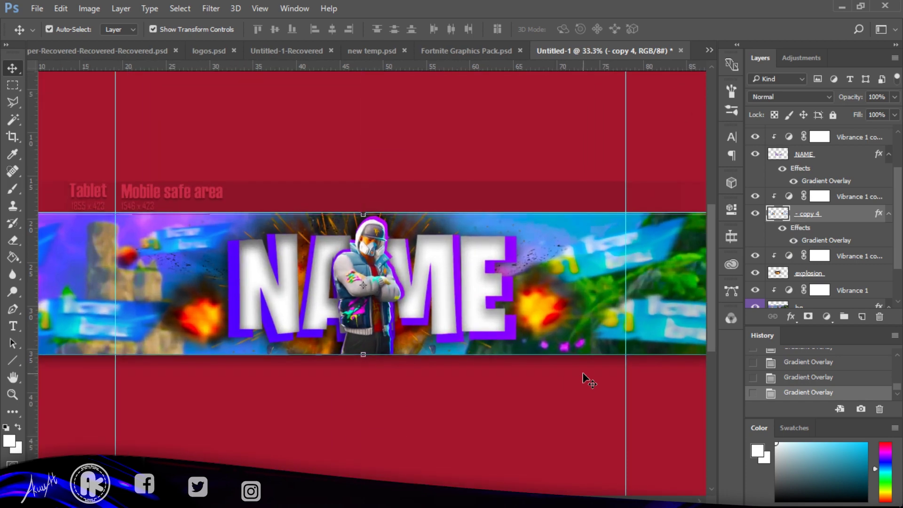
{"action": "key", "text": "ctrl+plus"}
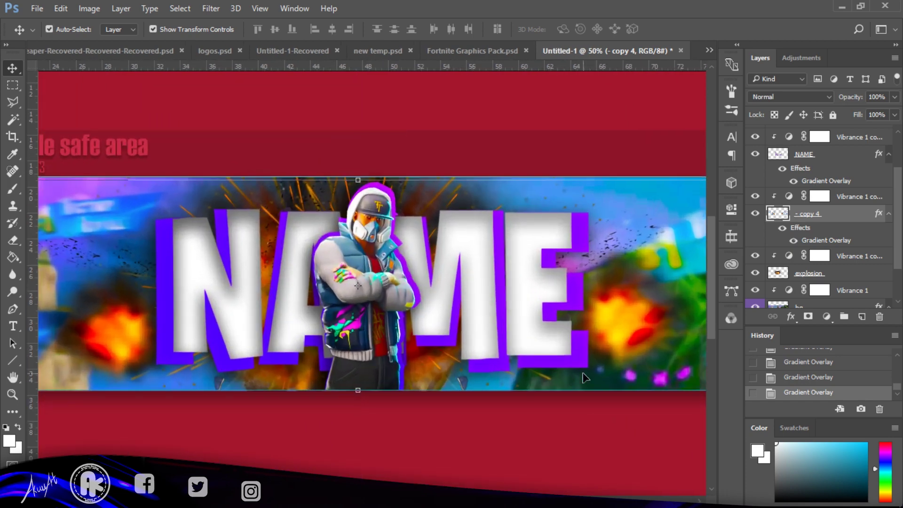
{"action": "scroll", "coordinate": [520, 420], "scroll_direction": "right", "scroll_amount": 10}
{"action": "scroll", "coordinate": [520, 421], "scroll_direction": "left", "scroll_amount": 6}
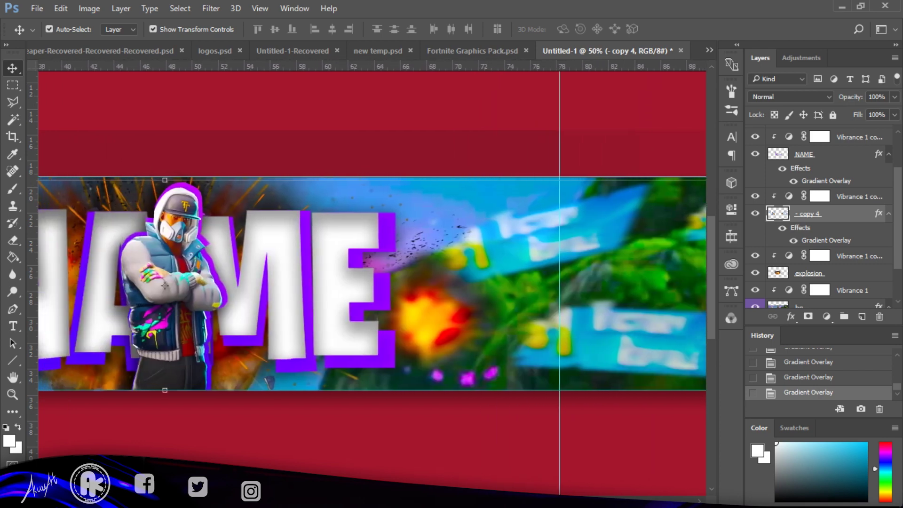
{"action": "scroll", "coordinate": [894, 237], "scroll_direction": "down", "scroll_amount": 2}
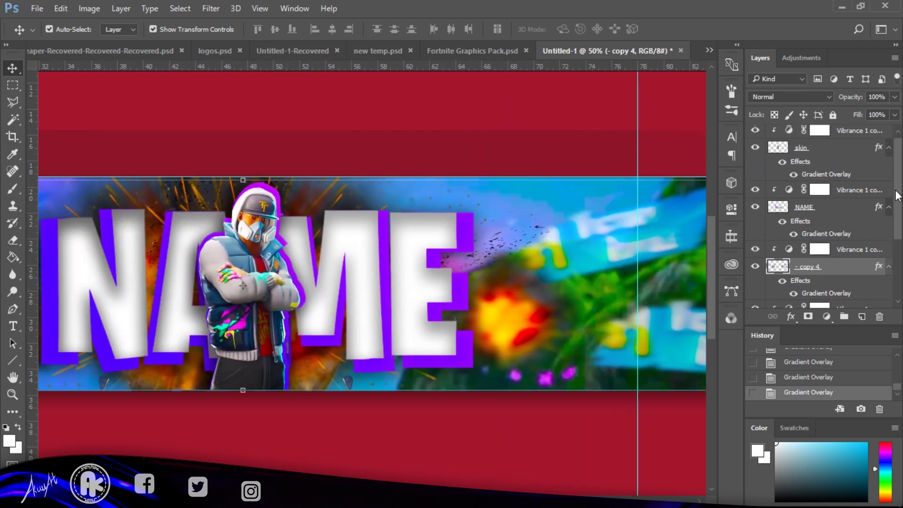
{"action": "scroll", "coordinate": [894, 239], "scroll_direction": "up", "scroll_amount": 4}
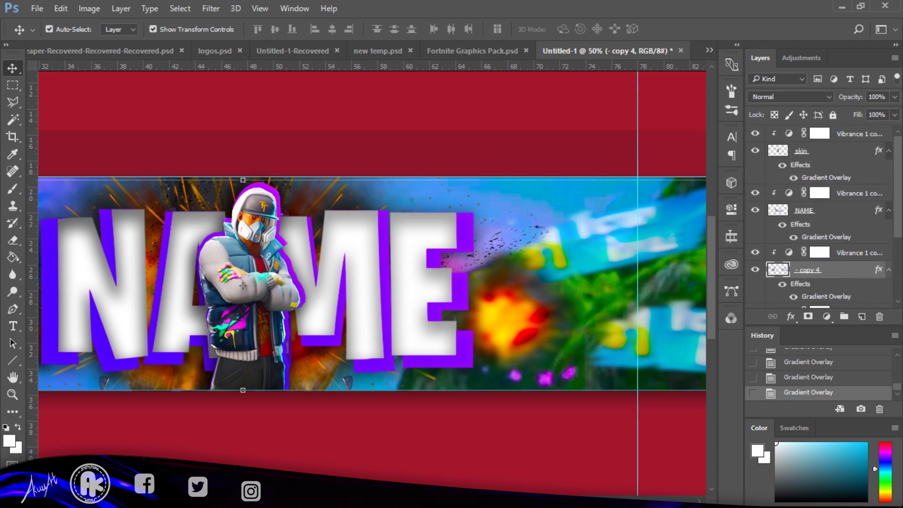
{"action": "key", "text": "ctrl+minus"}
{"action": "key", "text": "ctrl+minus"}
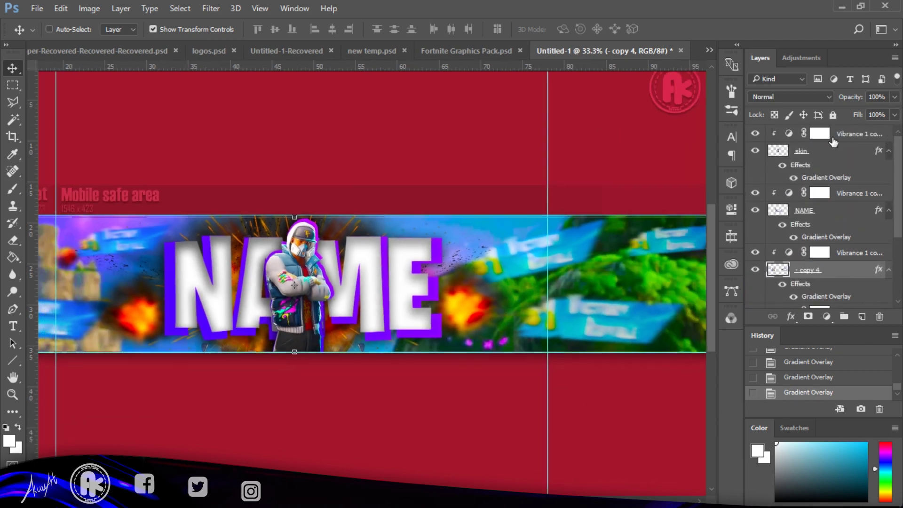
Add the Twitch, Twitter and Instagram icons on three layers above the artwork, between the NAME text and the mobile safe area's edge
{"action": "key", "text": "ctrl+v"}
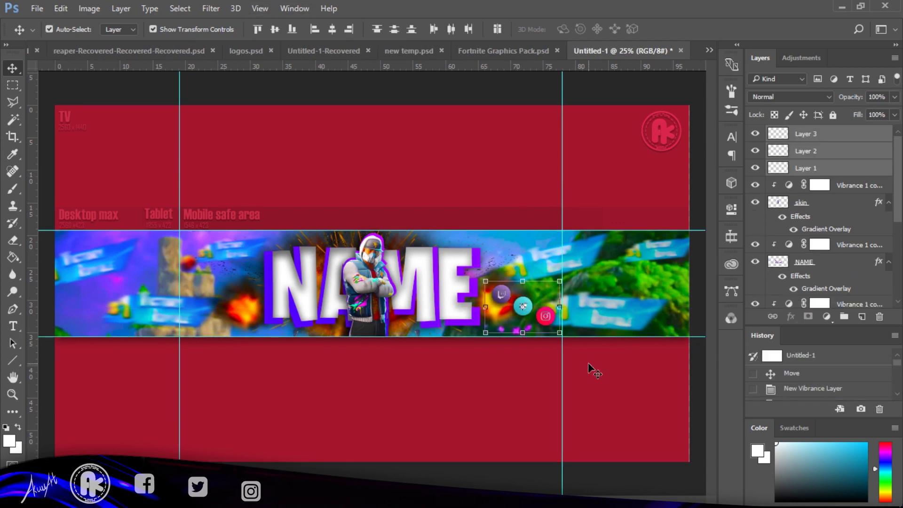
{"action": "key", "text": "ctrl+plus"}
{"action": "key", "text": "ctrl+plus"}
{"action": "key", "text": "ctrl+plus"}
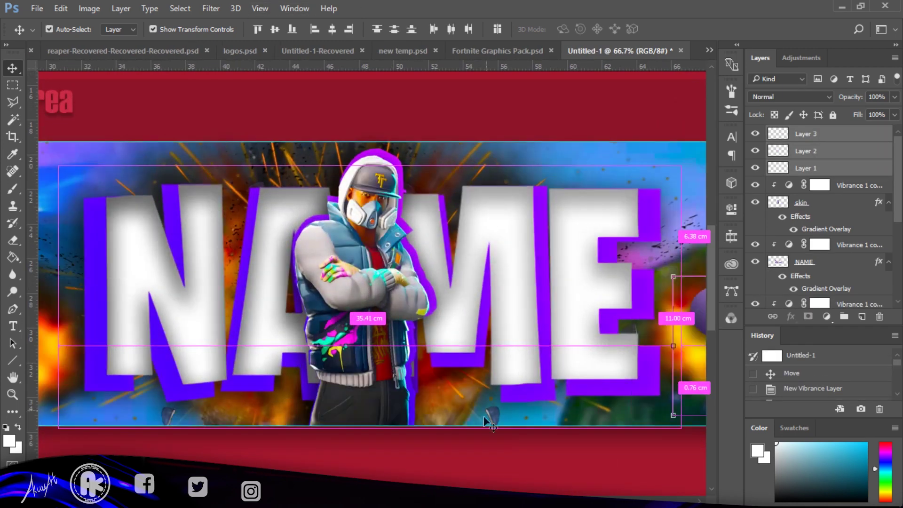
{"action": "scroll", "coordinate": [518, 487], "scroll_direction": "right", "scroll_amount": 10}
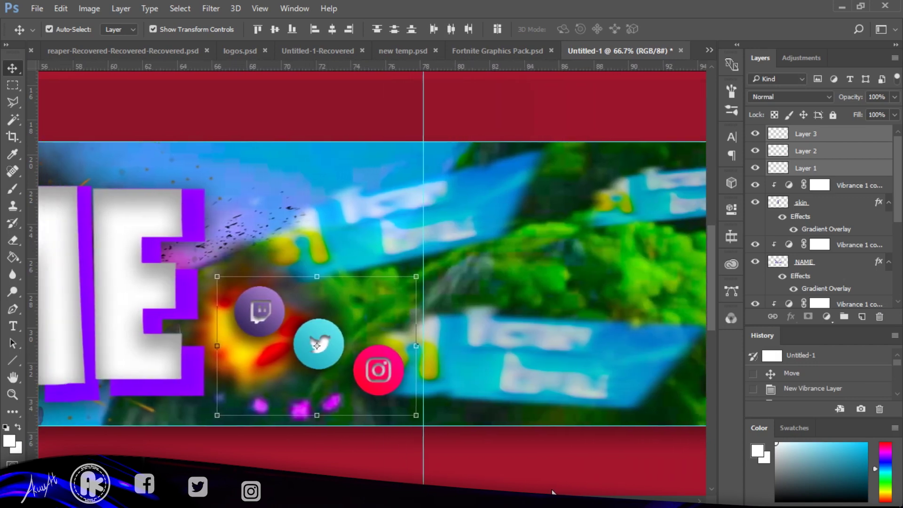
{"action": "scroll", "coordinate": [552, 492], "scroll_direction": "left", "scroll_amount": 4}
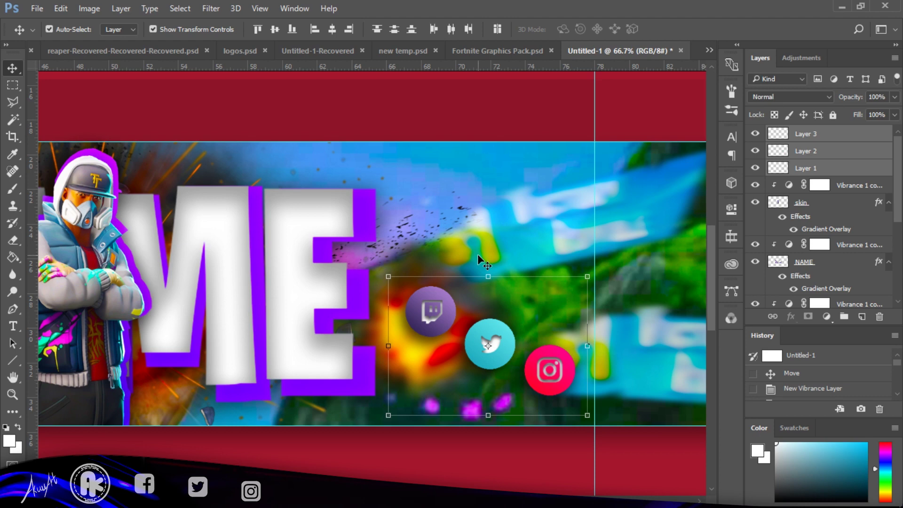
{"action": "key", "text": "ctrl+minus"}
{"action": "key", "text": "ctrl+minus"}
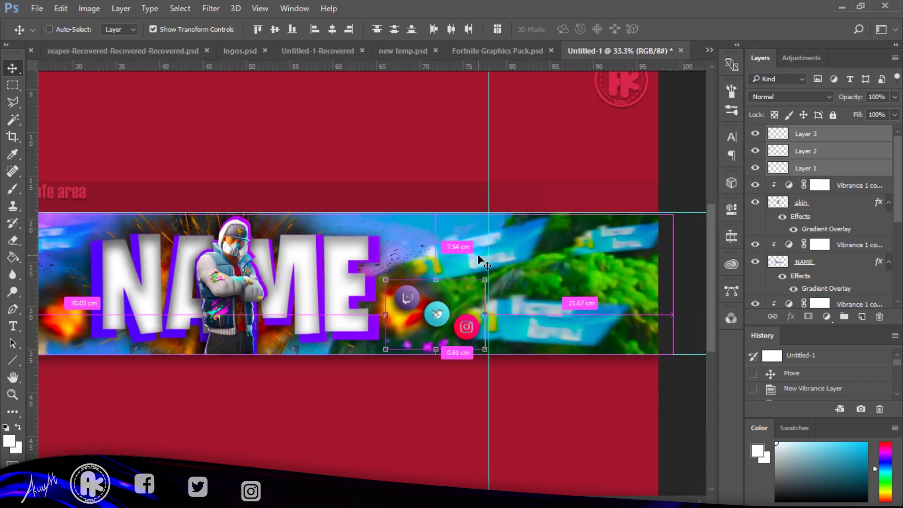
Try to move the Instagram icon closer to the Twitter icon
{"action": "key", "text": "ctrl+minus"}
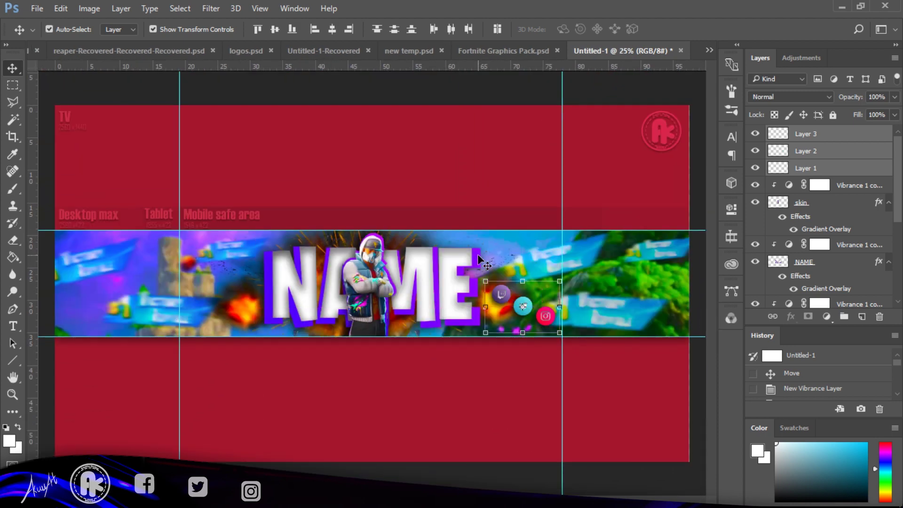
{"action": "left_click", "coordinate": [543, 281]}
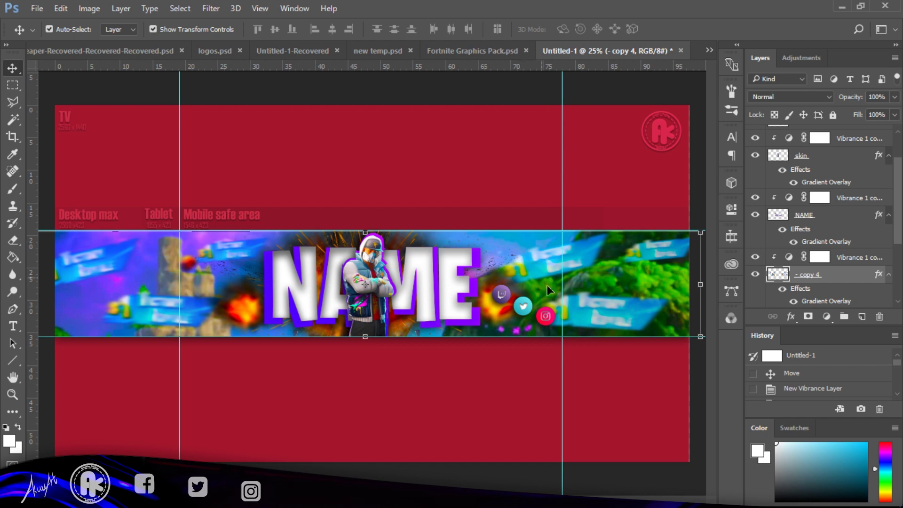
{"action": "mouse_move", "coordinate": [548, 317]}
{"action": "left_mouse_down"}
{"action": "mouse_move", "coordinate": [546, 309]}
{"action": "mouse_move", "coordinate": [547, 318]}
{"action": "left_mouse_up"}
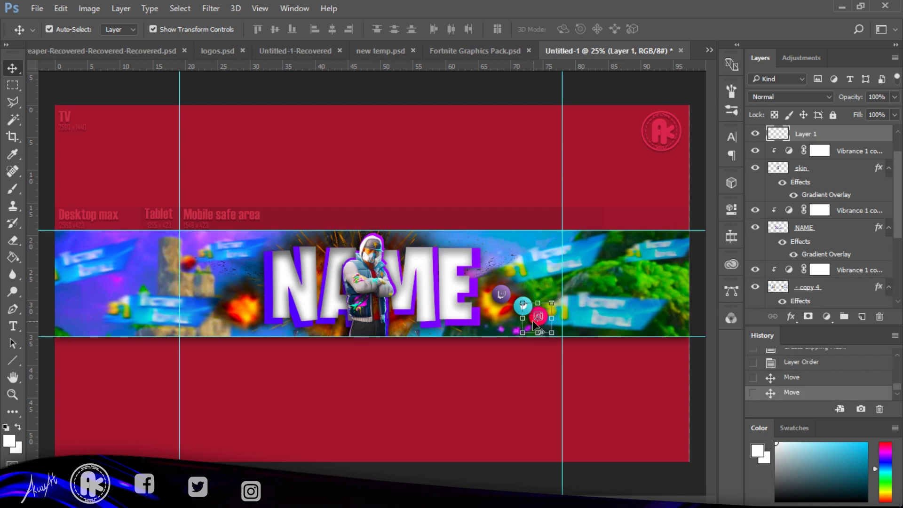
{"action": "left_click", "coordinate": [500, 317]}
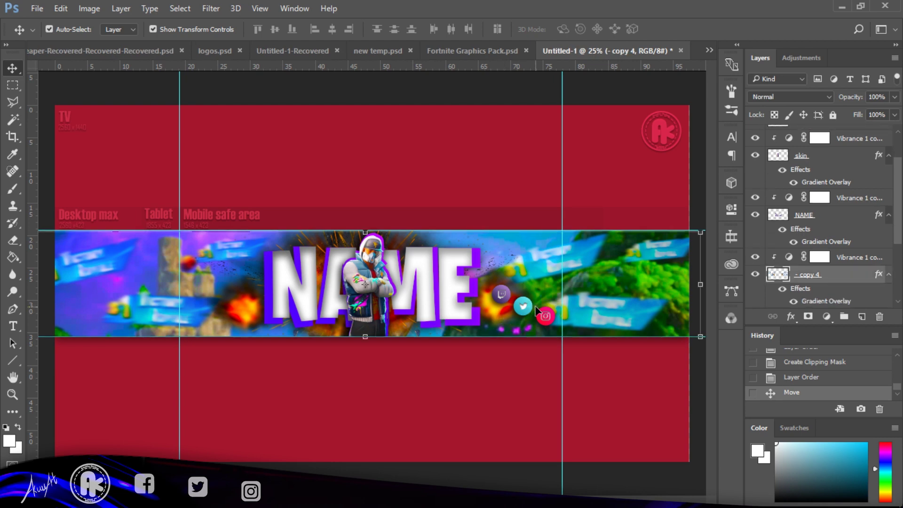
Examine the Twitch, Twitter and Instagram icons up close beside the NAME text and within the whole banner
{"action": "key", "text": "ctrl+plus"}
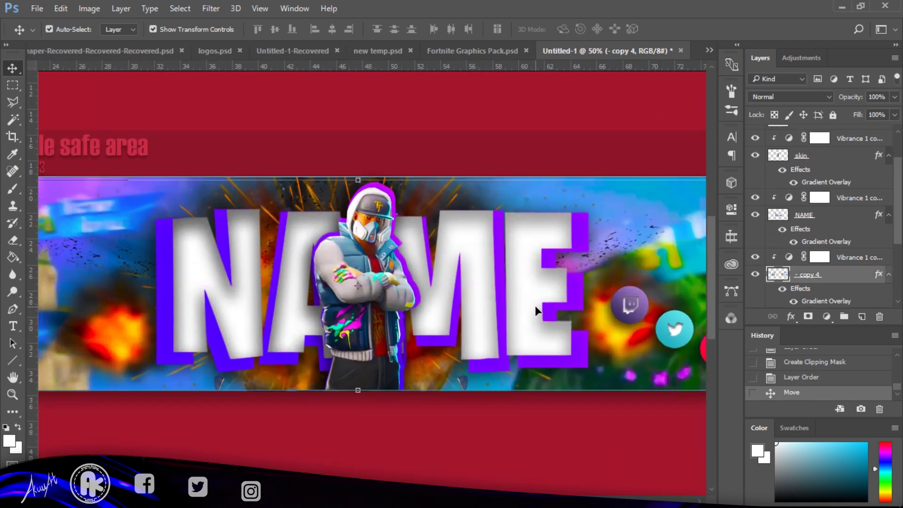
{"action": "scroll", "coordinate": [555, 470], "scroll_direction": "right", "scroll_amount": 5}
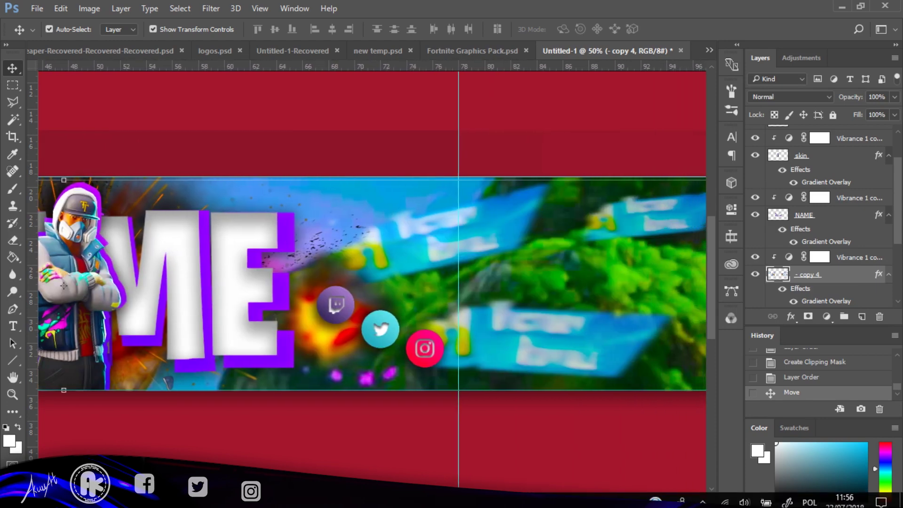
{"action": "scroll", "coordinate": [456, 352], "scroll_direction": "left", "scroll_amount": 1}
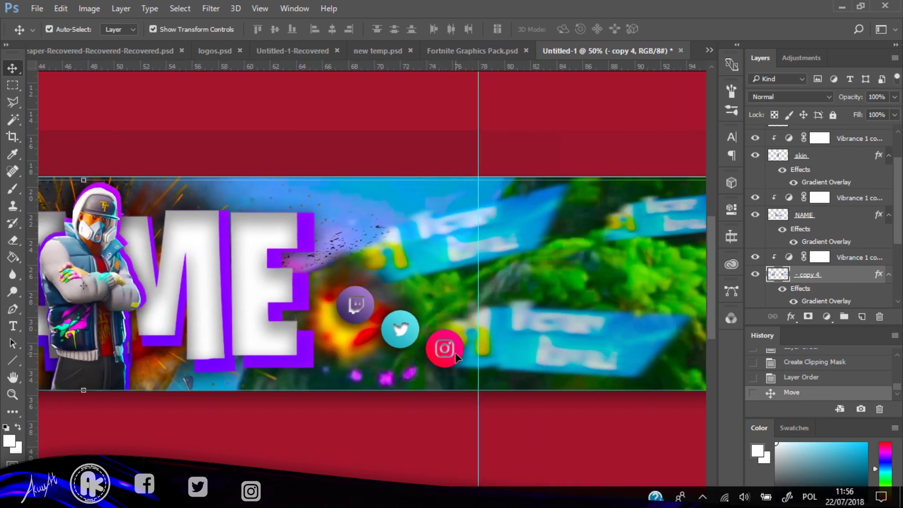
{"action": "left_click", "coordinate": [365, 311], "text": "ctrl"}
{"action": "key", "text": "ctrl+plus"}
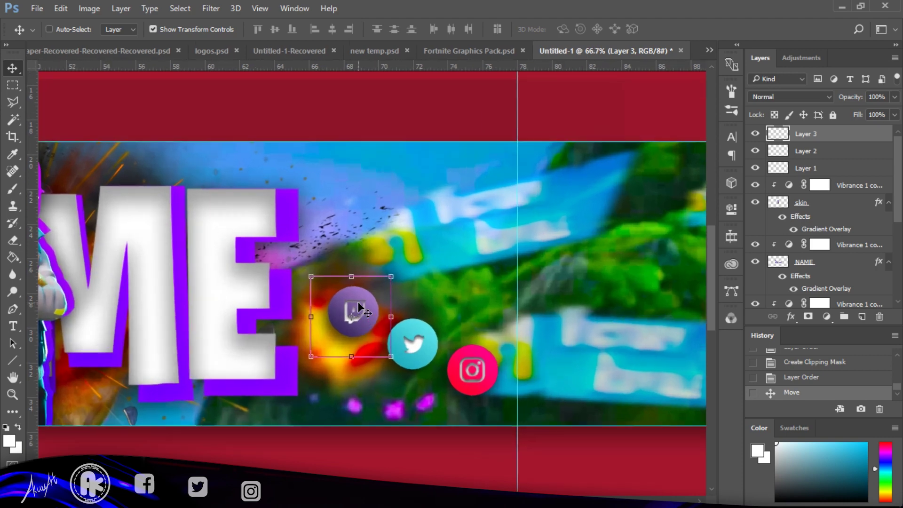
{"action": "key", "text": "ctrl+plus"}
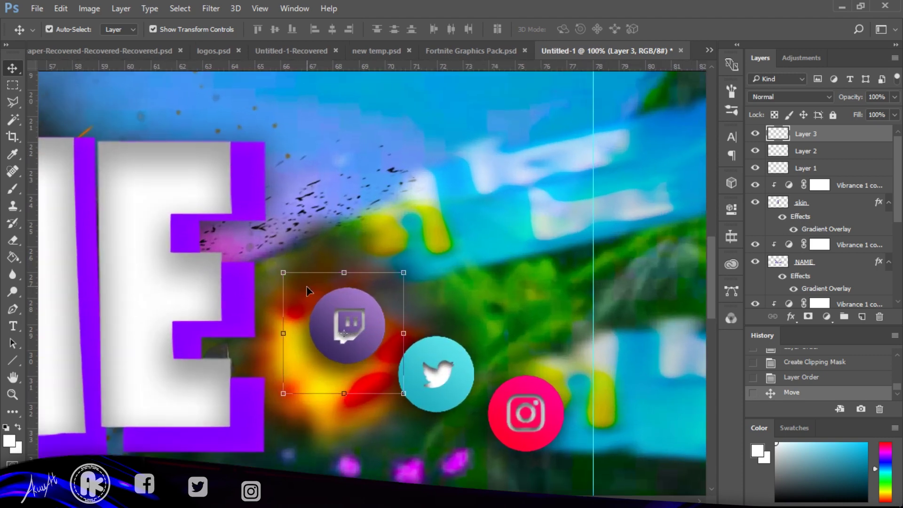
{"action": "left_click", "coordinate": [363, 326]}
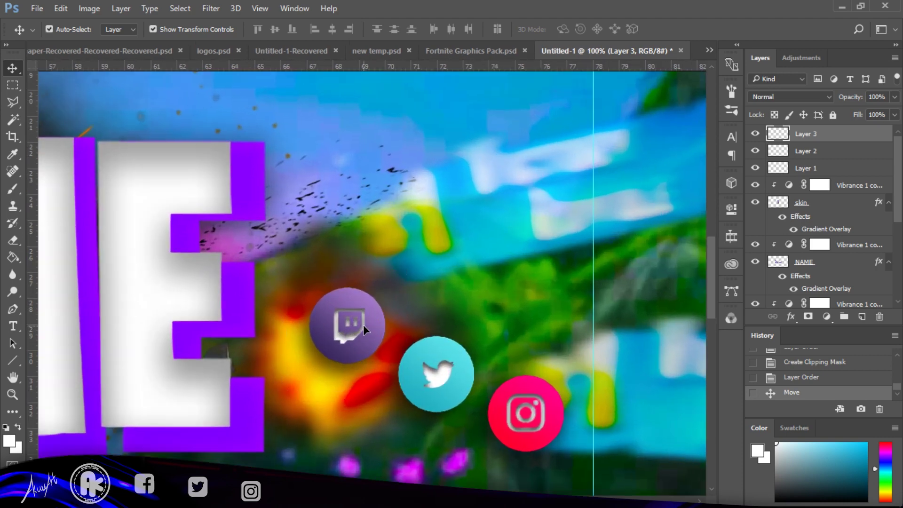
{"action": "key", "text": "ctrl+t"}
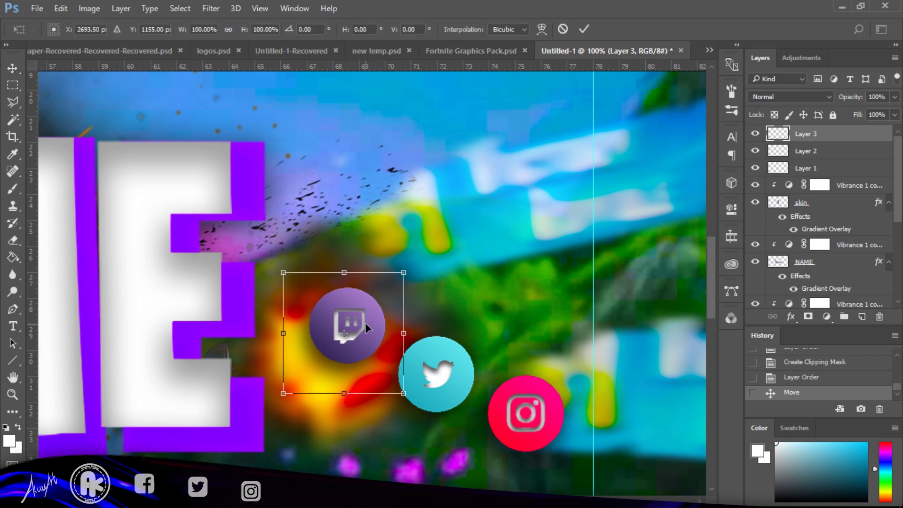
{"action": "key", "text": "Escape"}
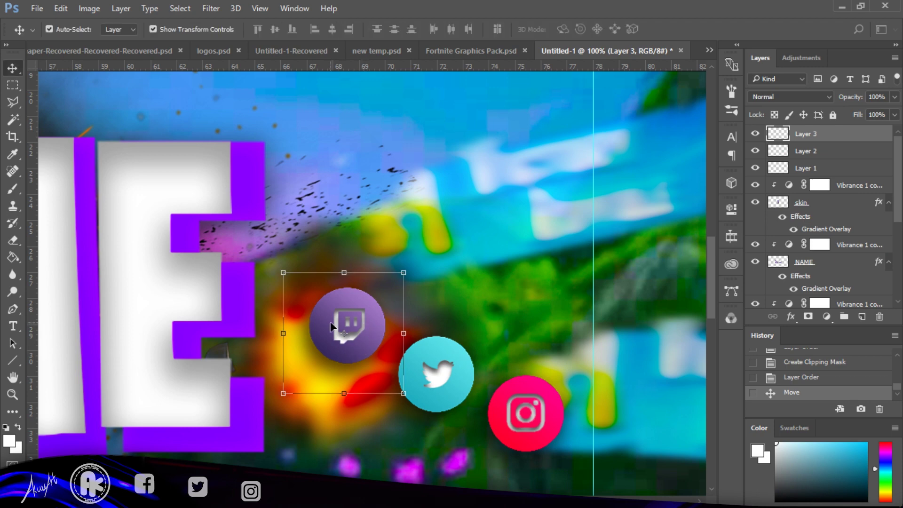
{"action": "key", "text": "ctrl+minus"}
{"action": "key", "text": "ctrl+minus"}
{"action": "key", "text": "ctrl+minus"}
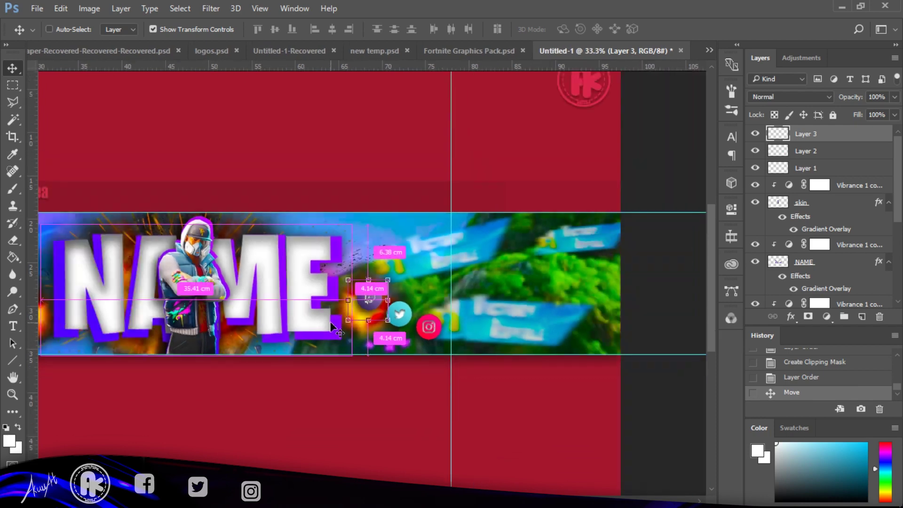
{"action": "key", "text": "ctrl+minus"}
{"action": "key", "text": "ctrl+plus"}
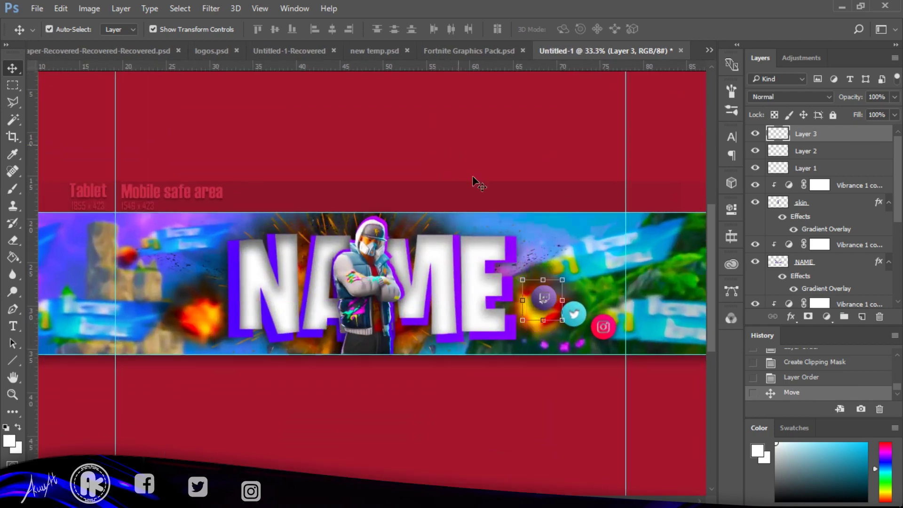
Shift the red template background slightly upward, and move it back in line with the banner's guide
{"action": "left_click_drag", "start_coordinate": [478, 184], "coordinate": [476, 180]}
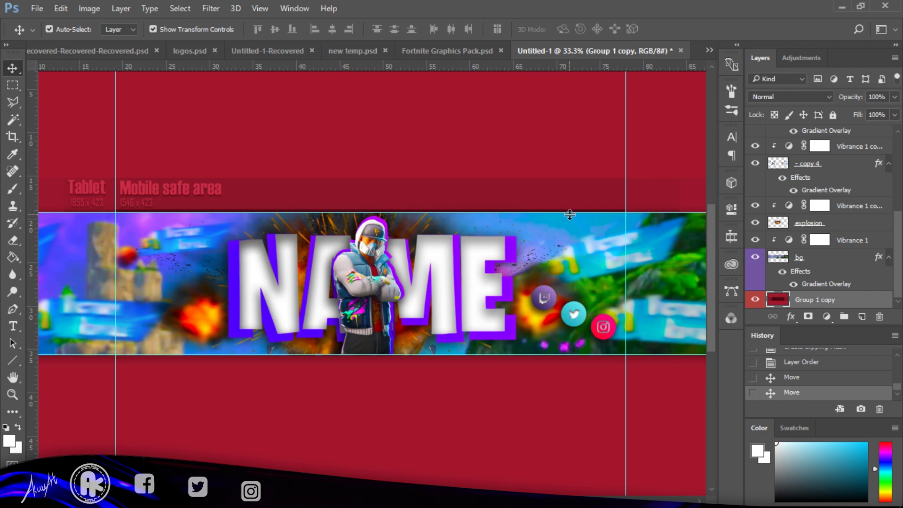
{"action": "left_click_drag", "start_coordinate": [569, 210], "coordinate": [571, 214]}
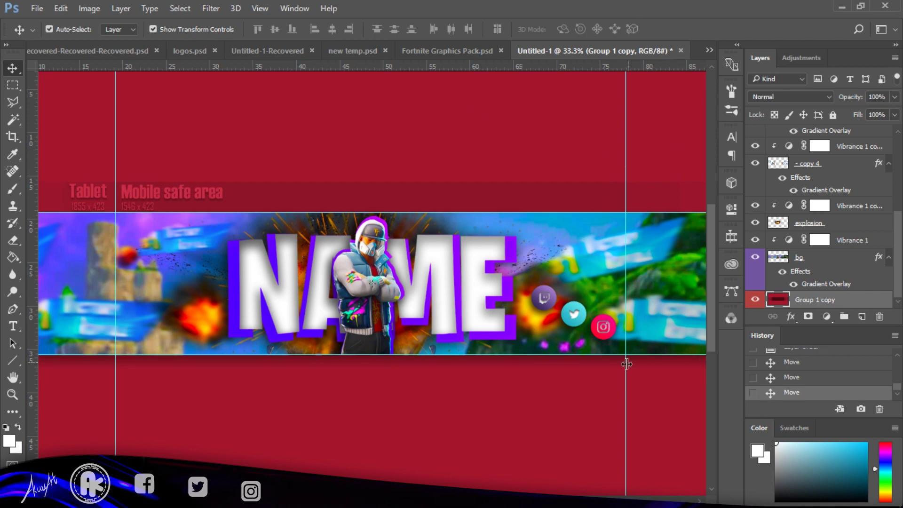
Bring the Fortnite Battle Royale logo from Fortnite Graphics Pack.psd into the banner above the Instagram icon's layer and enlarge it over the social media icons
{"action": "left_click_drag", "start_coordinate": [608, 332], "coordinate": [609, 334]}
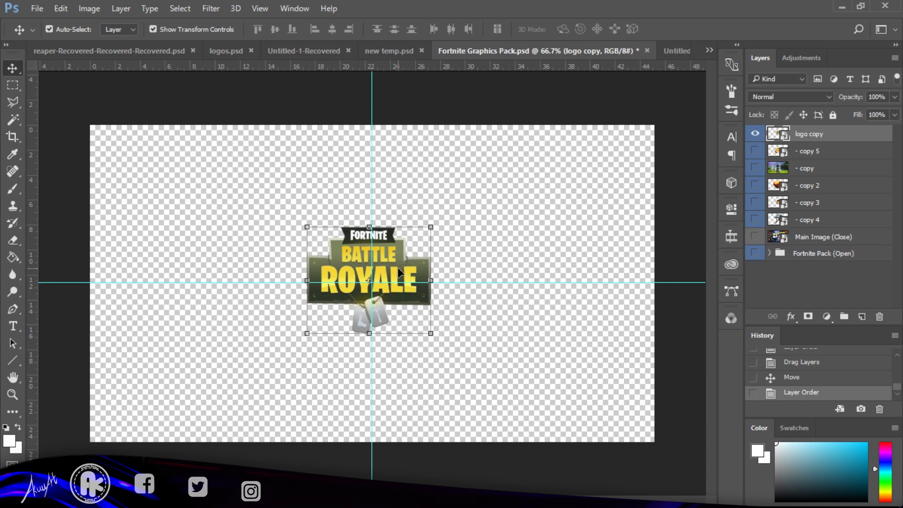
{"action": "left_click_drag", "start_coordinate": [397, 267], "coordinate": [527, 336]}
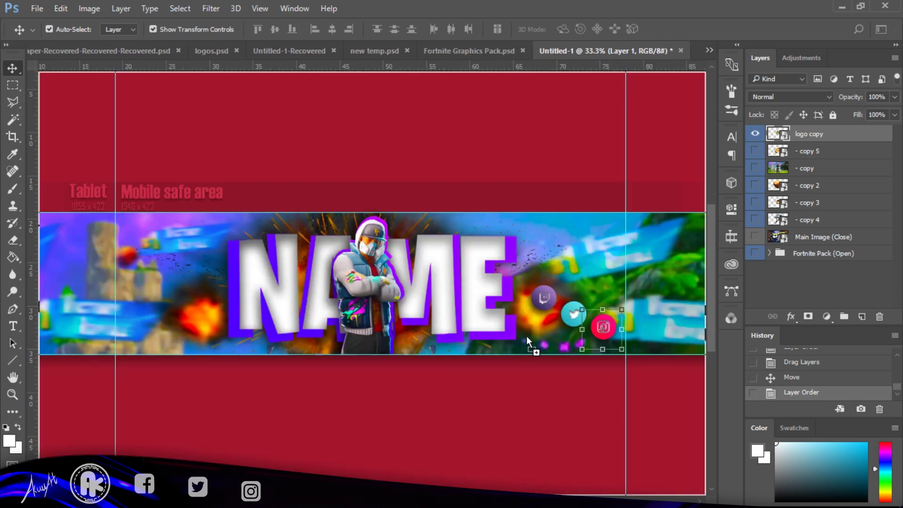
{"action": "left_click_drag", "start_coordinate": [595, 251], "coordinate": [595, 253]}
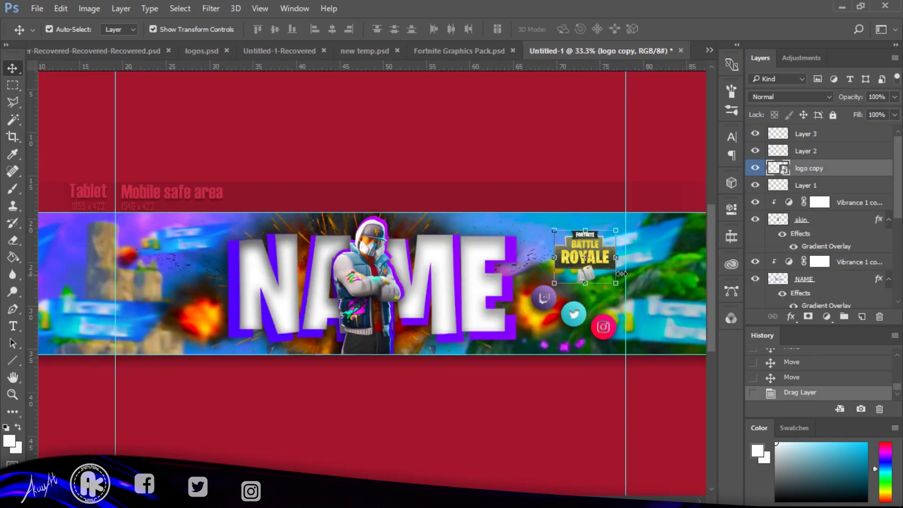
{"action": "left_click_drag", "start_coordinate": [617, 281], "coordinate": [666, 325]}
{"action": "key", "text": "Return"}
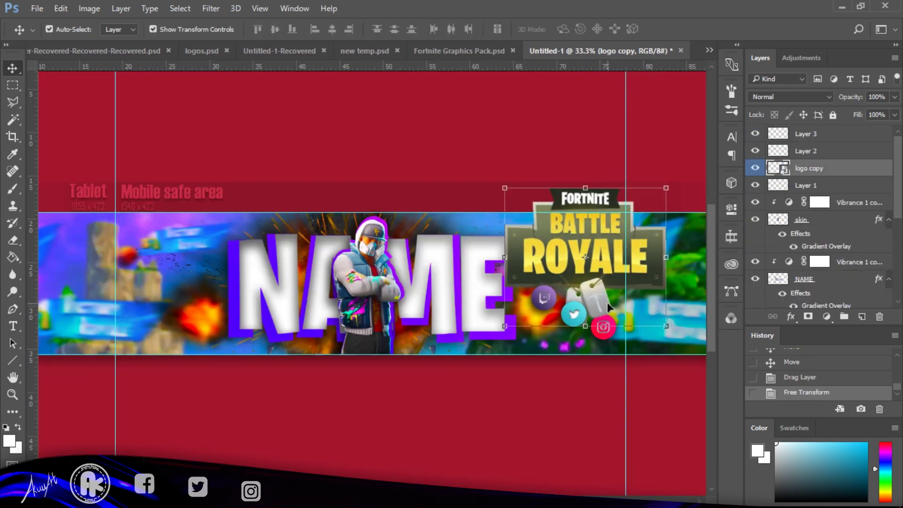
Rasterize the logo layer and paint out the first letters of ROYALE with the content-aware Spot Healing Brush
{"action": "key", "text": "j"}
{"action": "left_click", "coordinate": [539, 254]}
{"action": "left_click", "coordinate": [541, 257]}
{"action": "left_click", "coordinate": [536, 254]}
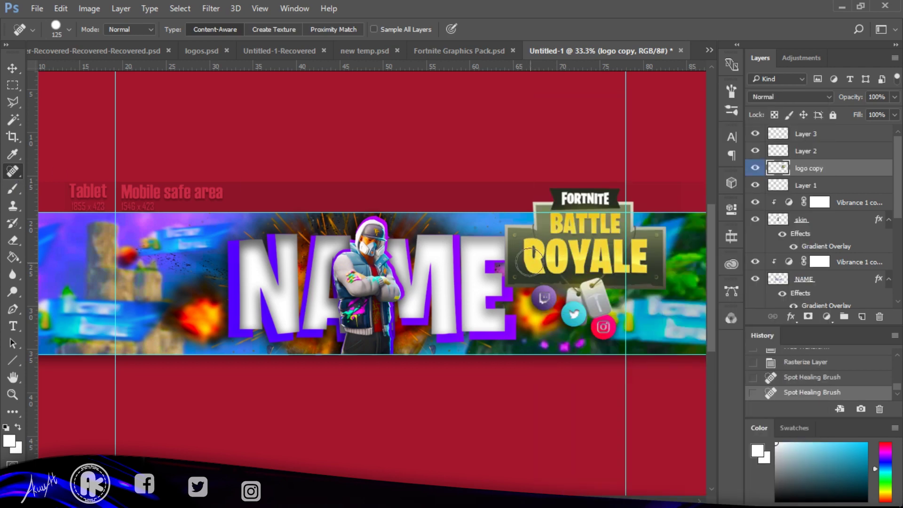
{"action": "left_click", "coordinate": [534, 249]}
{"action": "left_click_drag", "start_coordinate": [536, 252], "coordinate": [546, 253]}
{"action": "left_click", "coordinate": [555, 259]}
{"action": "left_click", "coordinate": [557, 249]}
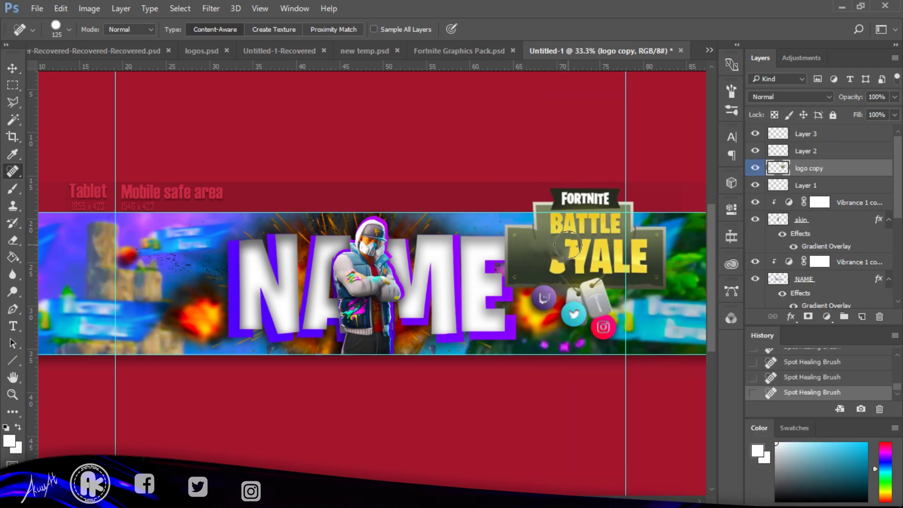
{"action": "left_click", "coordinate": [562, 256]}
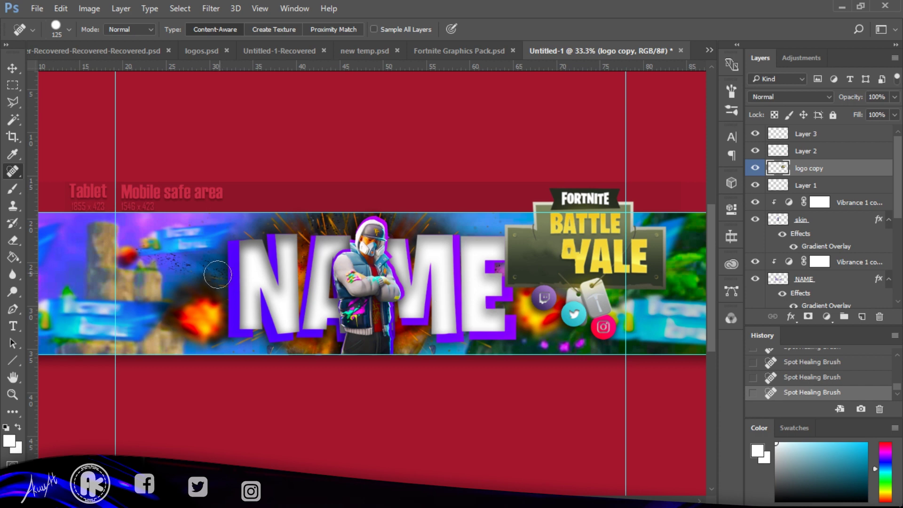
Sample the yellow of the logo's ROYALE lettering as the foreground colour and show the colour swatches
{"action": "left_click", "coordinate": [13, 189]}
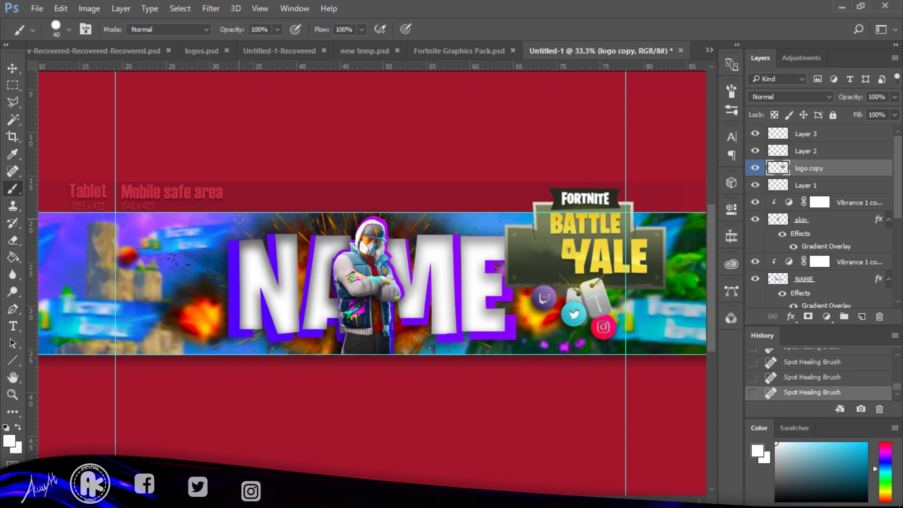
{"action": "key", "text": "alt"}
{"action": "left_click", "coordinate": [613, 262], "text": "alt"}
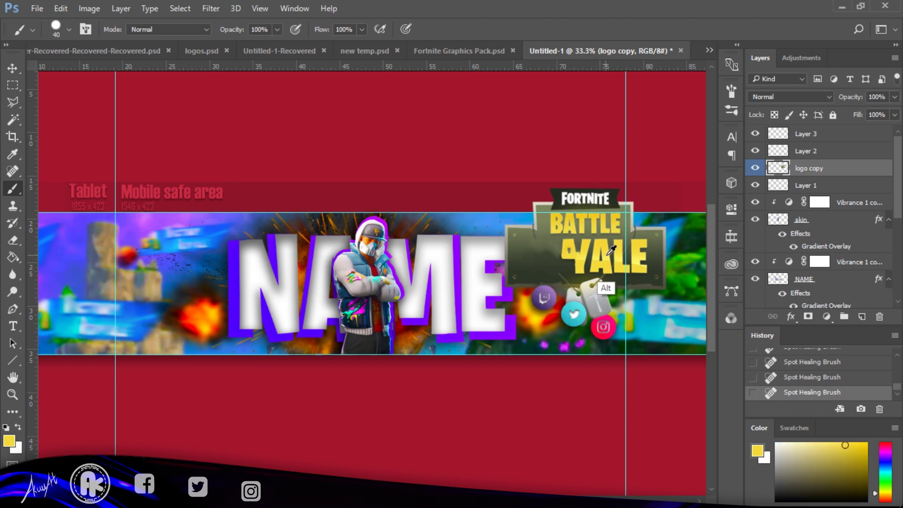
{"action": "left_click", "coordinate": [611, 253], "text": "alt"}
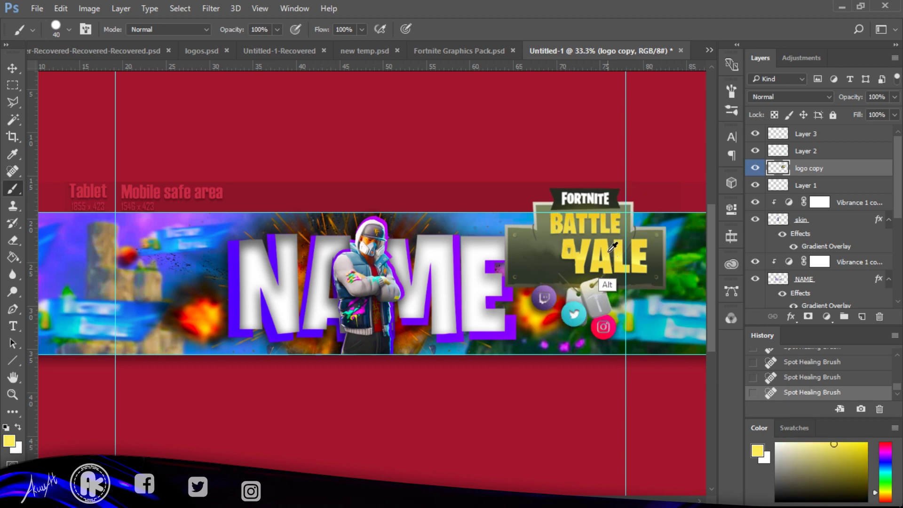
{"action": "left_click", "coordinate": [802, 427]}
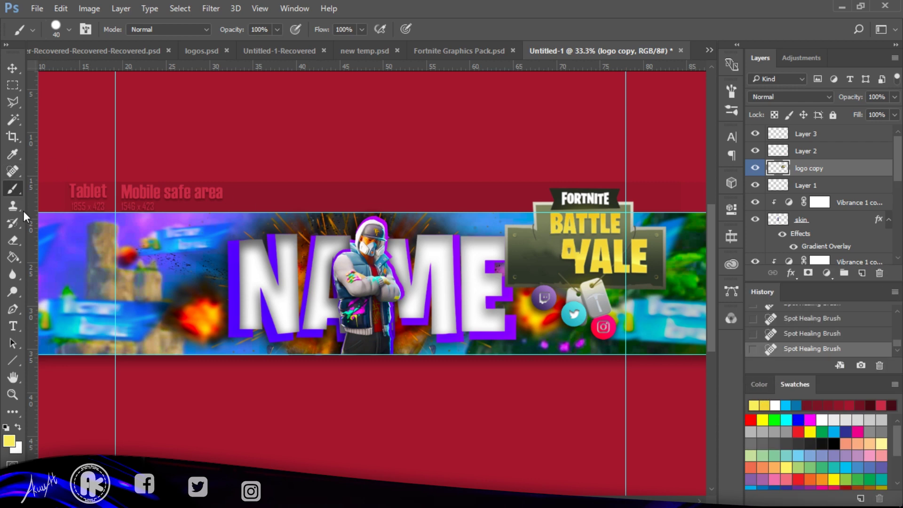
Paint out the remaining ROYALE letters and the word BATTLE with the Spot Healing Brush, leaving a blank sign
{"action": "left_click", "coordinate": [13, 171]}
{"action": "mouse_move", "coordinate": [576, 252]}
{"action": "left_mouse_down"}
{"action": "mouse_move", "coordinate": [600, 249]}
{"action": "mouse_move", "coordinate": [625, 251]}
{"action": "mouse_move", "coordinate": [600, 259]}
{"action": "mouse_move", "coordinate": [642, 254]}
{"action": "left_mouse_up"}
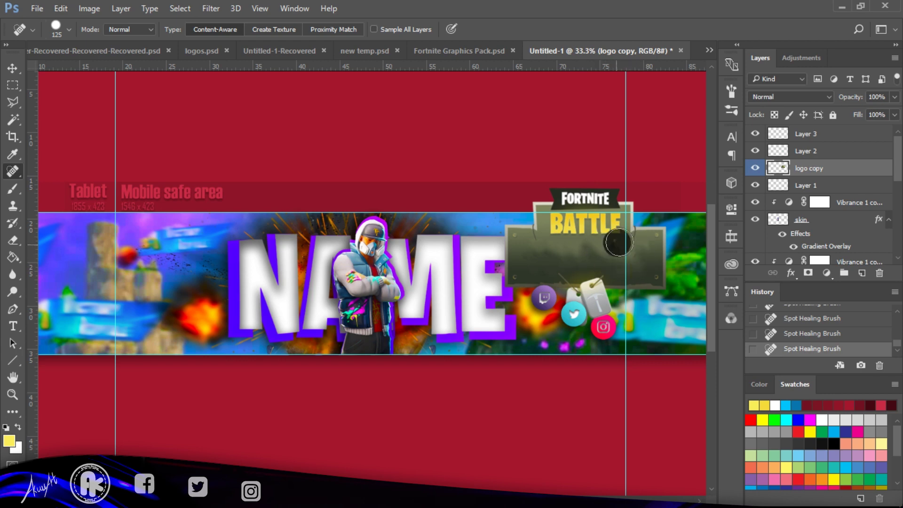
{"action": "mouse_move", "coordinate": [628, 222]}
{"action": "left_mouse_down"}
{"action": "mouse_move", "coordinate": [557, 224]}
{"action": "mouse_move", "coordinate": [619, 225]}
{"action": "left_mouse_up"}
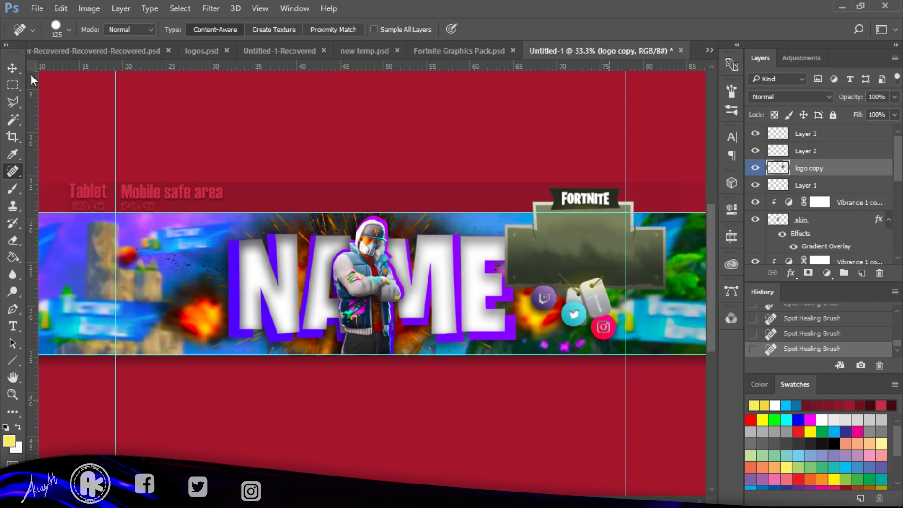
{"action": "key", "text": "v"}
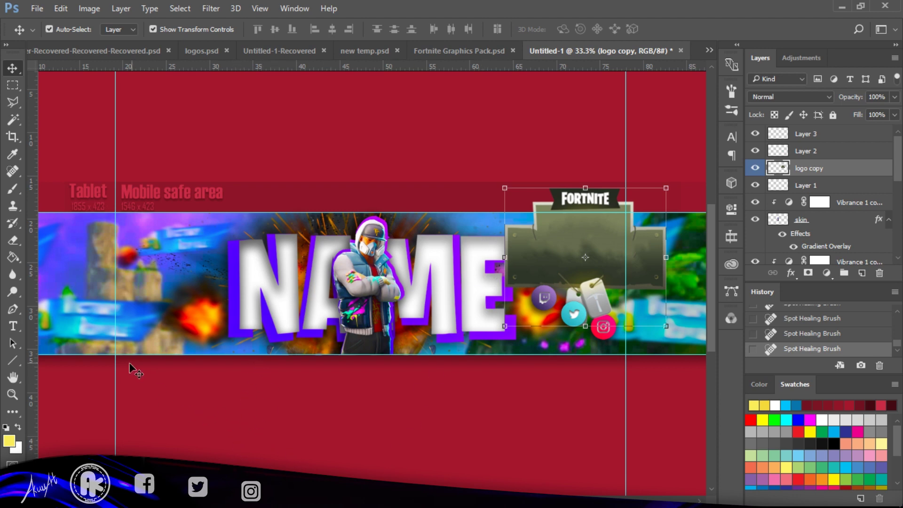
Switch to the browser and look through Font Meme's Fortnite (video game) Font page, including its text generator
{"action": "key", "text": "alt+Tab"}
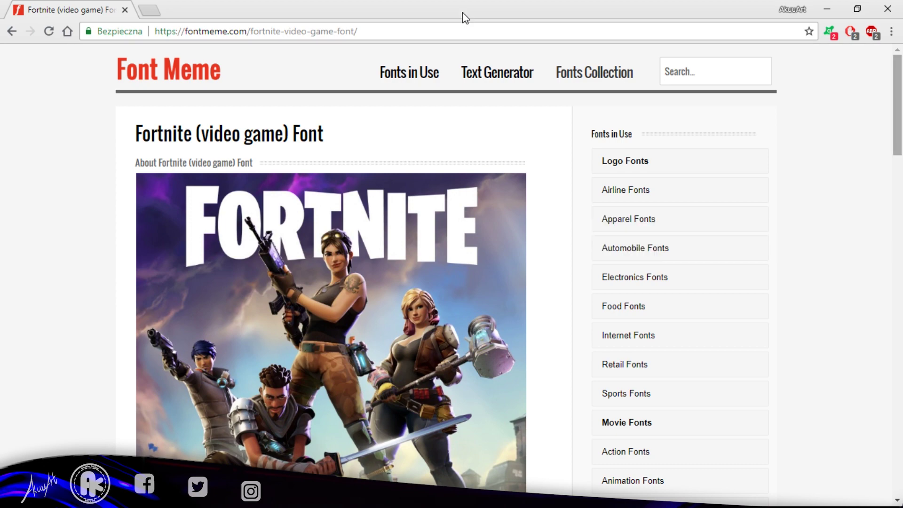
{"action": "scroll", "coordinate": [329, 283], "scroll_direction": "down", "scroll_amount": 7}
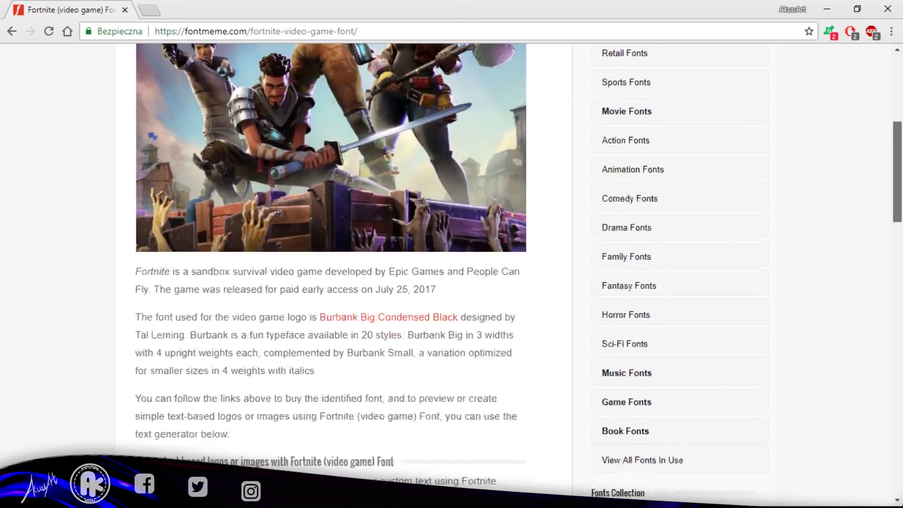
{"action": "scroll", "coordinate": [330, 282], "scroll_direction": "down", "scroll_amount": 11}
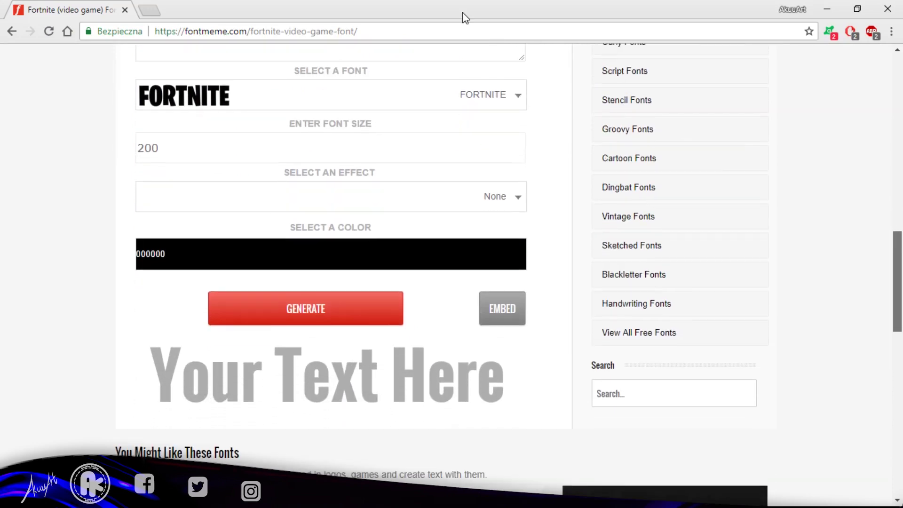
{"action": "scroll", "coordinate": [330, 282], "scroll_direction": "down", "scroll_amount": 5}
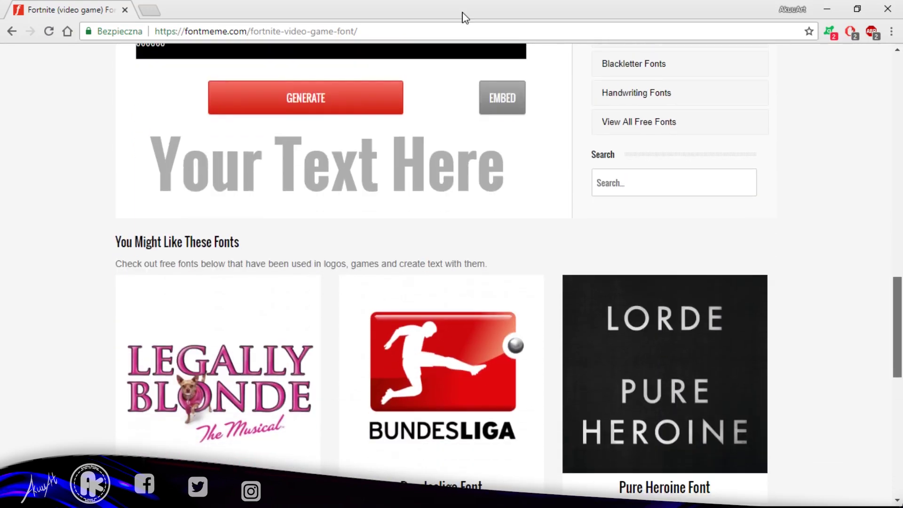
{"action": "scroll", "coordinate": [452, 269], "scroll_direction": "down", "scroll_amount": 4}
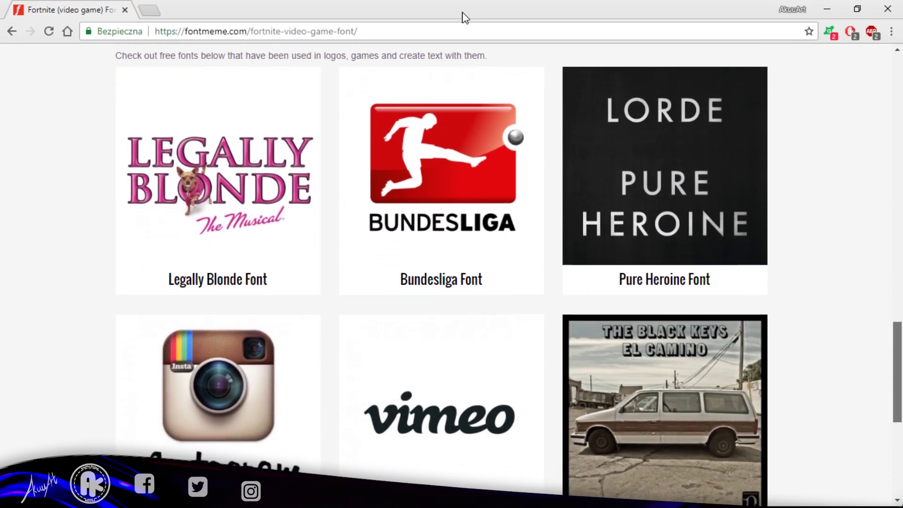
Replace the Fortnite font generator's text with FOLLOW and ME HERE on two lines and generate the image
{"action": "scroll", "coordinate": [466, 18], "scroll_direction": "down", "scroll_amount": 3}
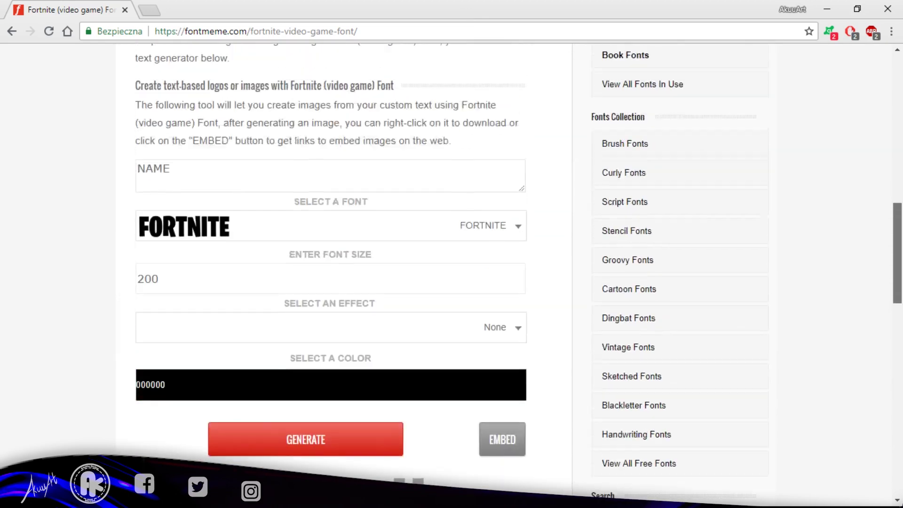
{"action": "scroll", "coordinate": [329, 264], "scroll_direction": "up", "scroll_amount": 2}
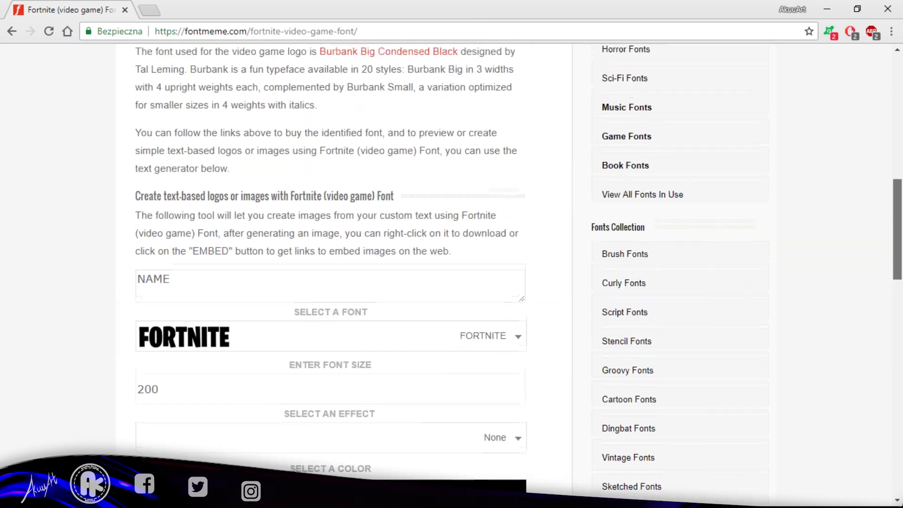
{"action": "scroll", "coordinate": [464, 17], "scroll_direction": "down", "scroll_amount": 10}
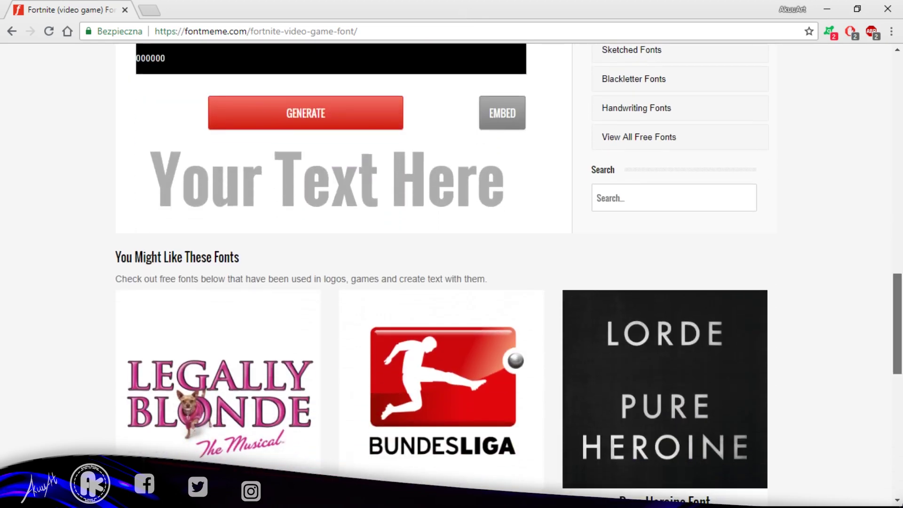
{"action": "scroll", "coordinate": [464, 17], "scroll_direction": "up", "scroll_amount": 6}
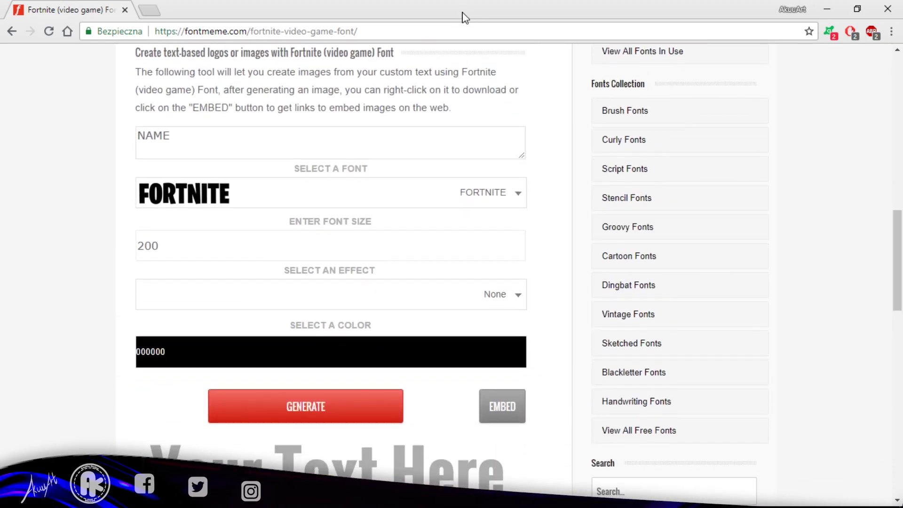
{"action": "key", "text": "BackSpace"}
{"action": "key", "text": "BackSpace"}
{"action": "key", "text": "BackSpace"}
{"action": "key", "text": "BackSpace"}
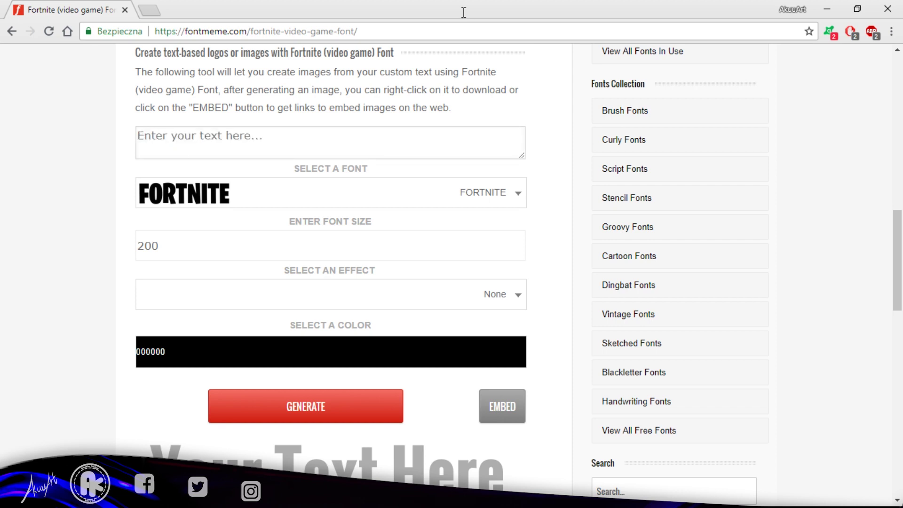
{"action": "type", "text": "F"}
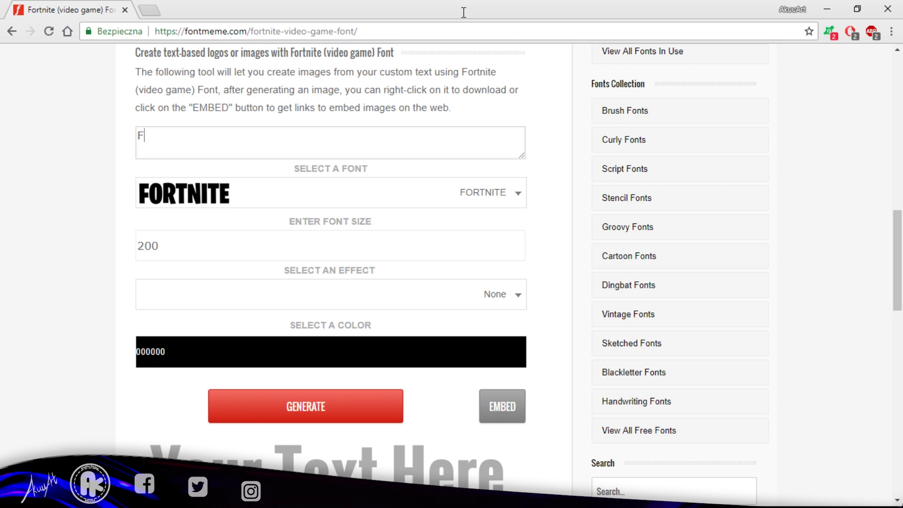
{"action": "type", "text": "OLLOW ME "}
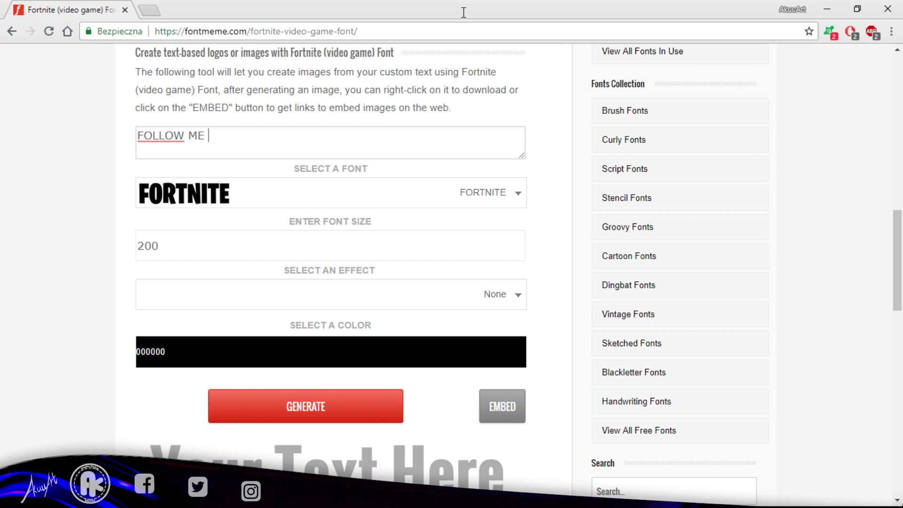
{"action": "type", "text": "ME HERE"}
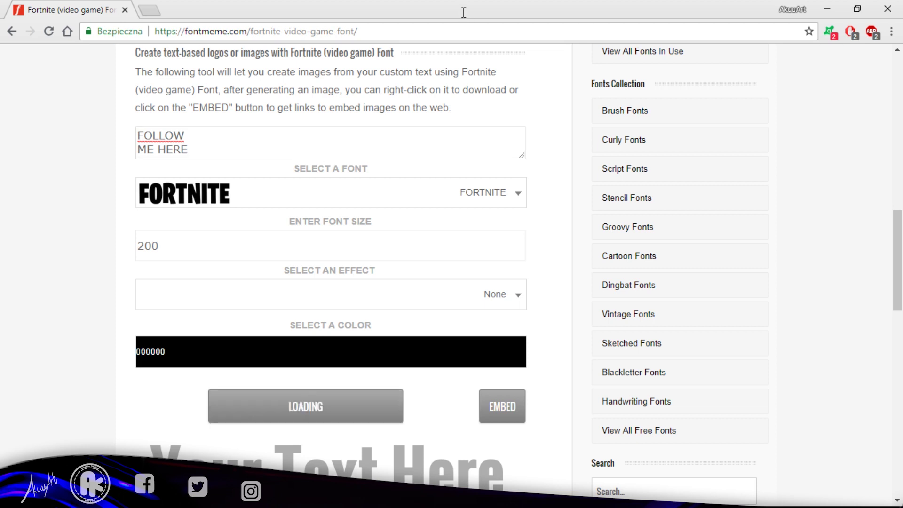
{"action": "key", "text": "Page_Down"}
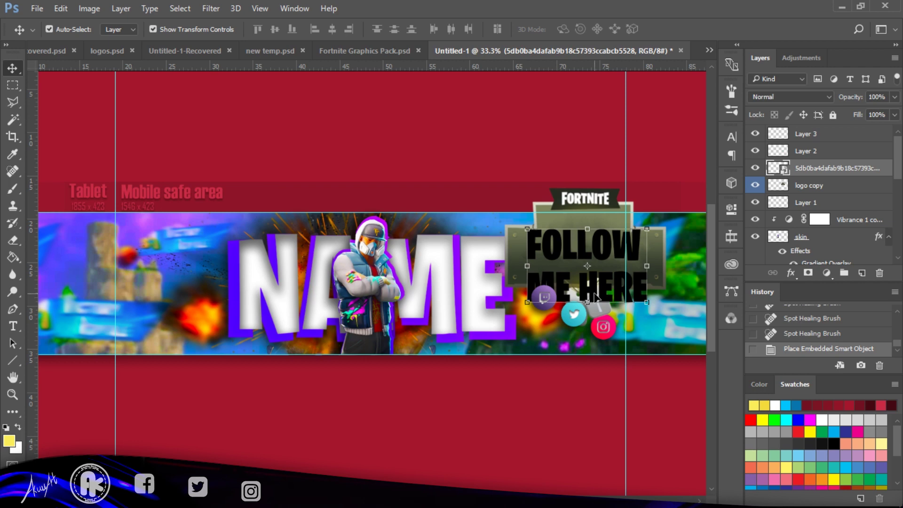
Move the placed FOLLOW ME HERE text up over the Fortnite sign and copy the word FOLLOW to its own layer
{"action": "left_click_drag", "start_coordinate": [596, 297], "coordinate": [596, 274]}
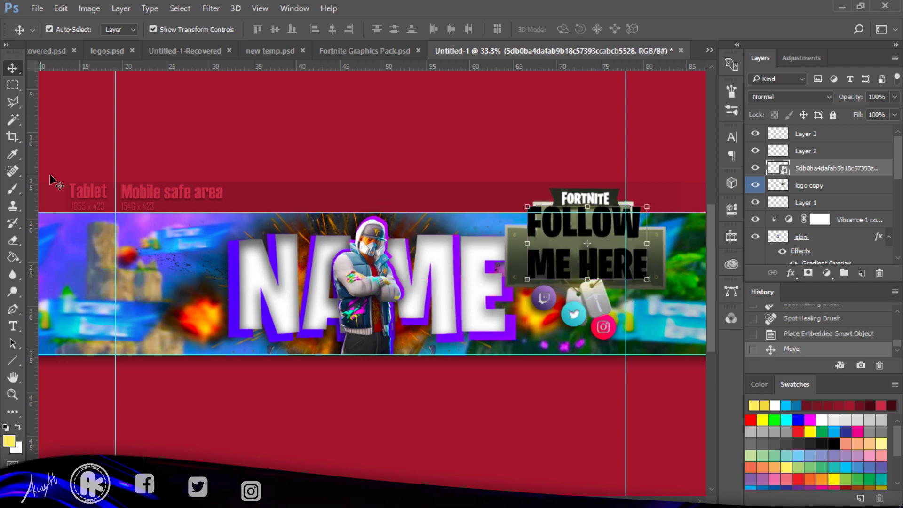
{"action": "left_click", "coordinate": [13, 85]}
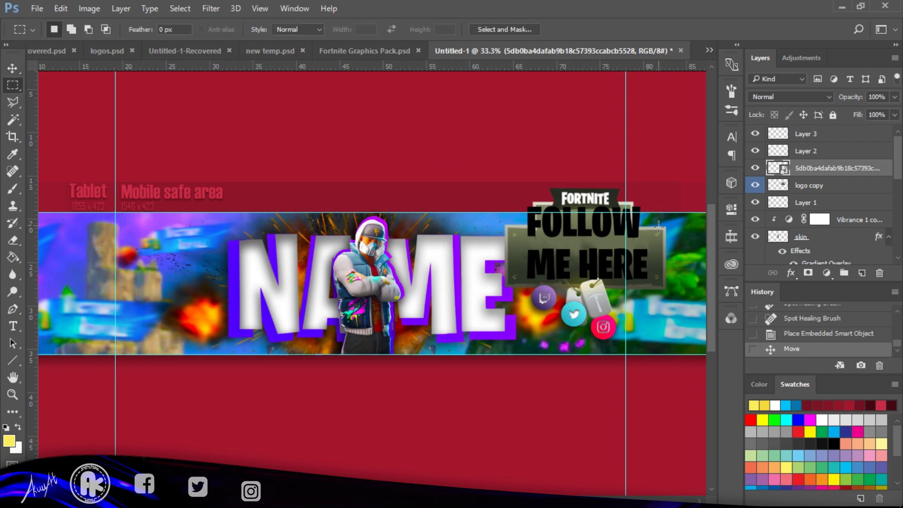
{"action": "left_click_drag", "start_coordinate": [651, 244], "coordinate": [519, 194]}
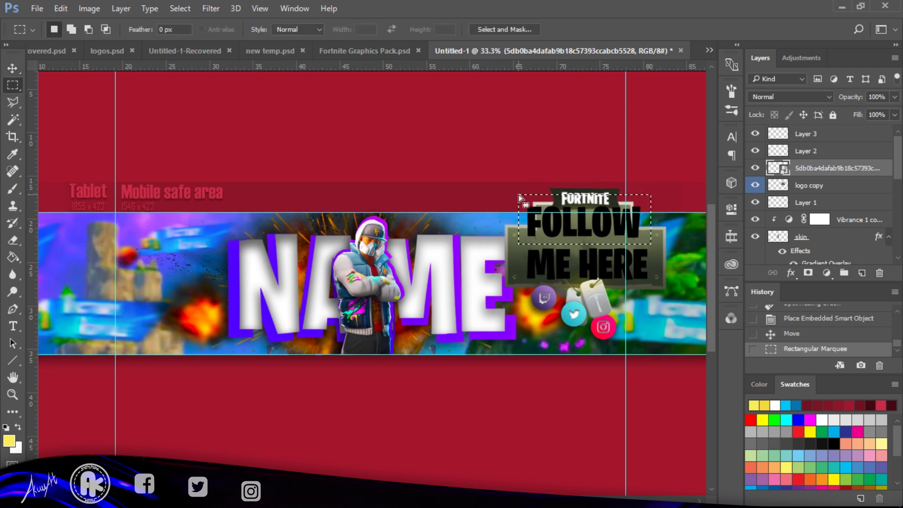
{"action": "key", "text": "ctrl+d"}
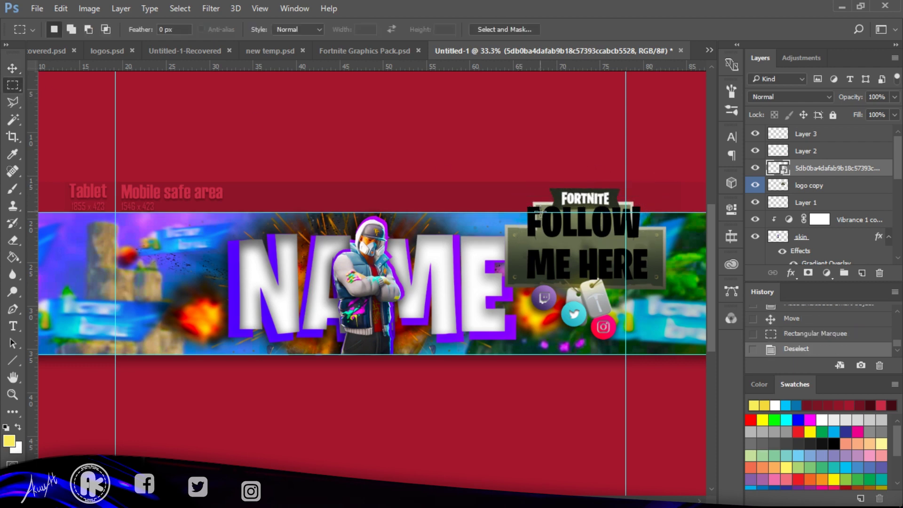
{"action": "key", "text": "ctrl+z"}
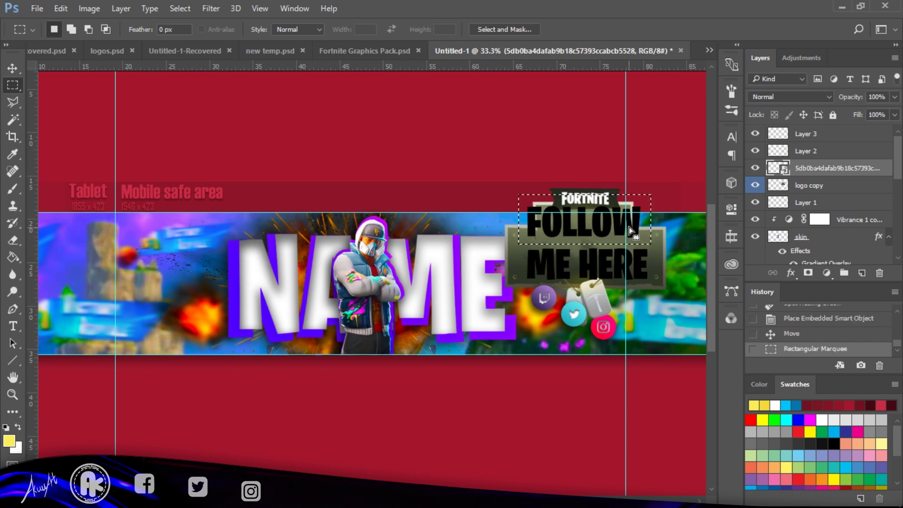
{"action": "key", "text": "ctrl+j"}
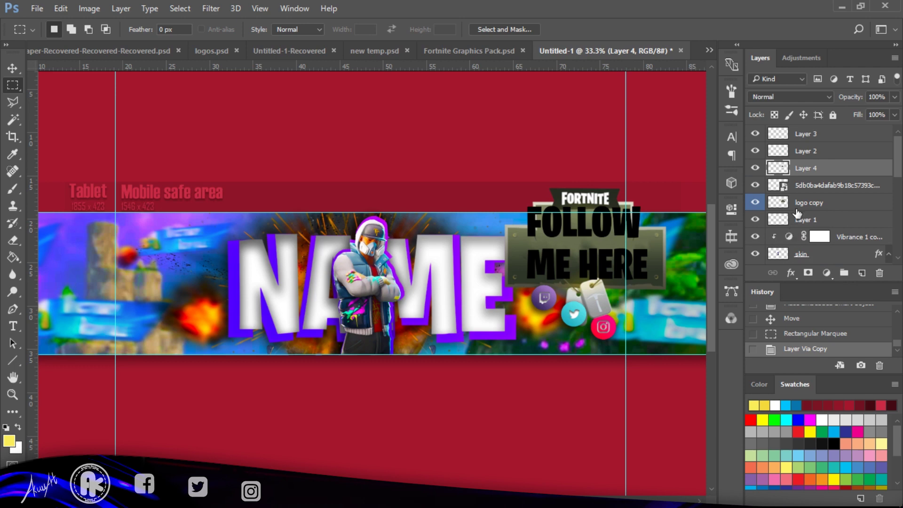
Rasterize the original FOLLOW ME HERE smart object so the Eraser can work on it
{"action": "left_click", "coordinate": [832, 190]}
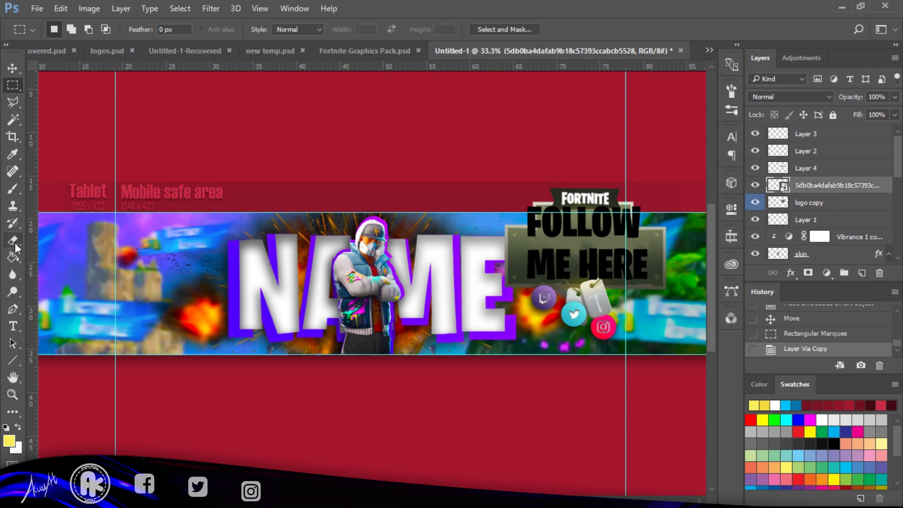
{"action": "left_click", "coordinate": [16, 243]}
{"action": "left_click", "coordinate": [620, 221]}
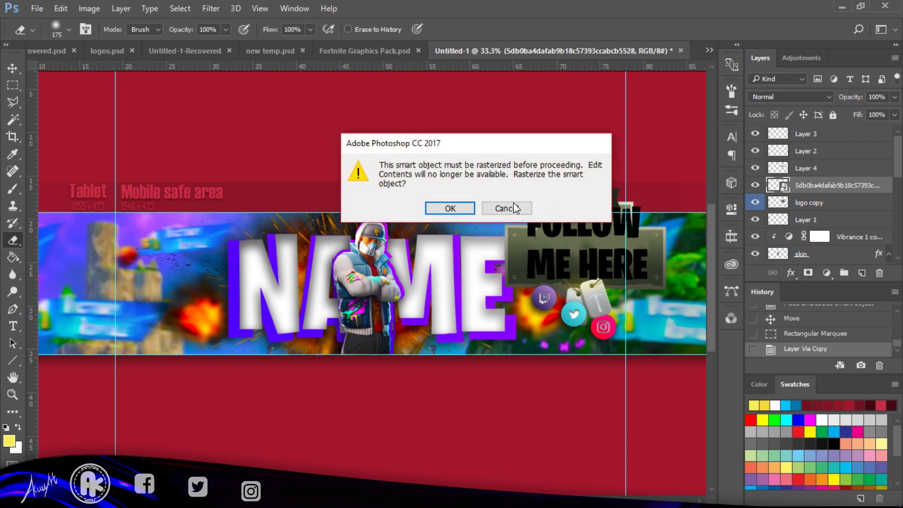
{"action": "left_click", "coordinate": [460, 208]}
Try to erase the word FOLLOW from the original text layer with a soft-edged eraser, and undo the strokes
{"action": "mouse_move", "coordinate": [634, 219]}
{"action": "left_mouse_down"}
{"action": "mouse_move", "coordinate": [581, 229]}
{"action": "mouse_move", "coordinate": [585, 215]}
{"action": "mouse_move", "coordinate": [539, 220]}
{"action": "mouse_move", "coordinate": [525, 231]}
{"action": "mouse_move", "coordinate": [530, 219]}
{"action": "mouse_move", "coordinate": [541, 225]}
{"action": "mouse_move", "coordinate": [595, 197]}
{"action": "left_mouse_up"}
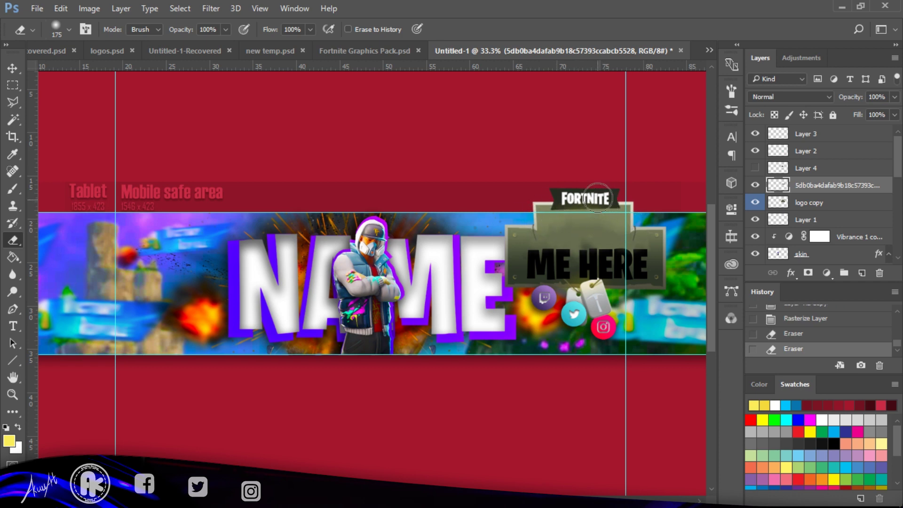
{"action": "left_click", "coordinate": [13, 68]}
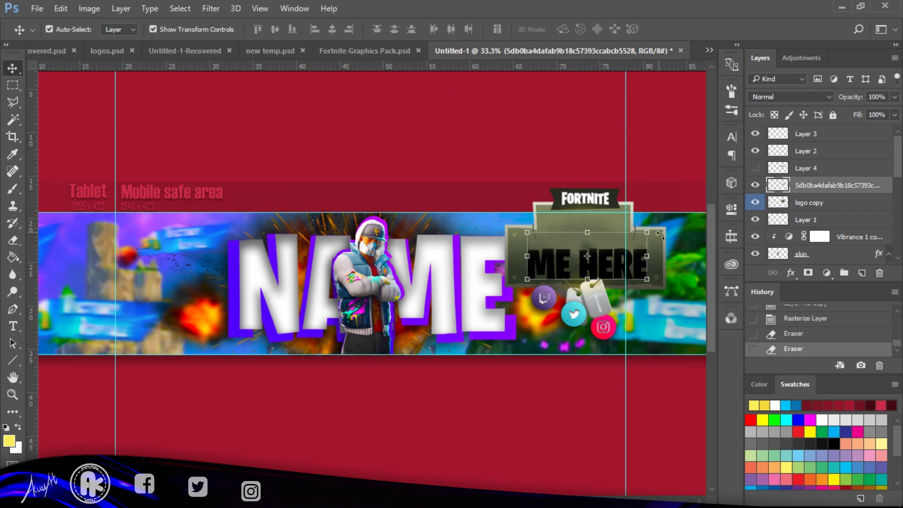
{"action": "left_click_drag", "start_coordinate": [618, 267], "coordinate": [614, 260]}
{"action": "key", "text": "ctrl"}
{"action": "key", "text": "ctrl+alt+z"}
{"action": "key", "text": "ctrl+alt+z"}
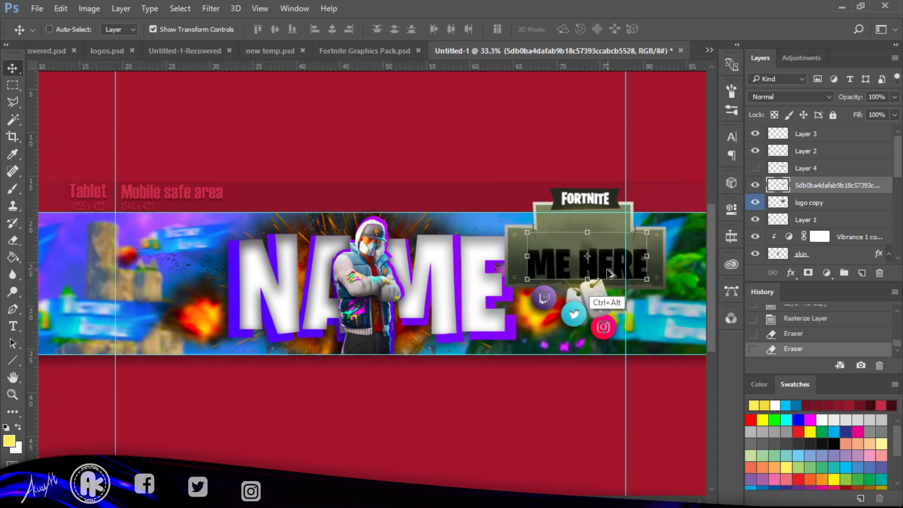
{"action": "key", "text": "ctrl+alt+z"}
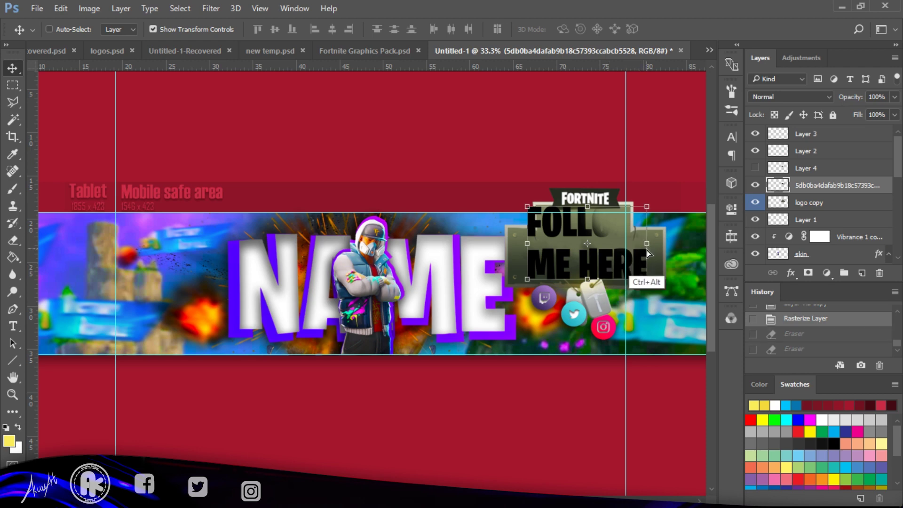
Raise the eraser's hardness to a hard edge and erase FOLLOW from the original text layer, keeping ME HERE
{"action": "right_click", "coordinate": [614, 248]}
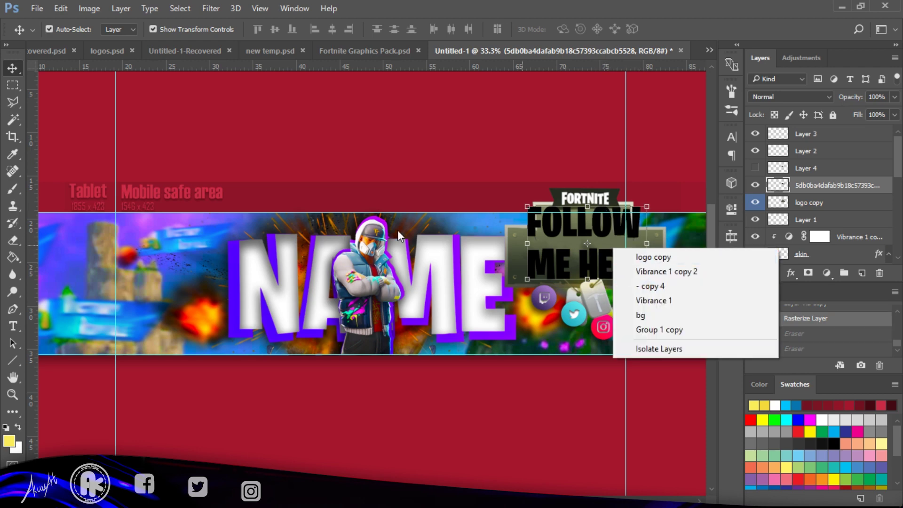
{"action": "left_click", "coordinate": [12, 241]}
{"action": "right_click", "coordinate": [680, 245]}
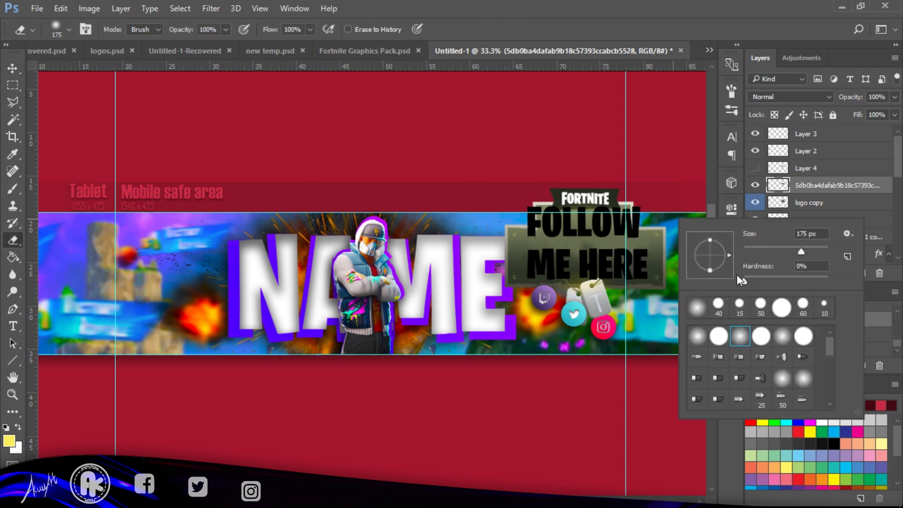
{"action": "left_click_drag", "start_coordinate": [808, 279], "coordinate": [828, 281]}
{"action": "left_click", "coordinate": [627, 211]}
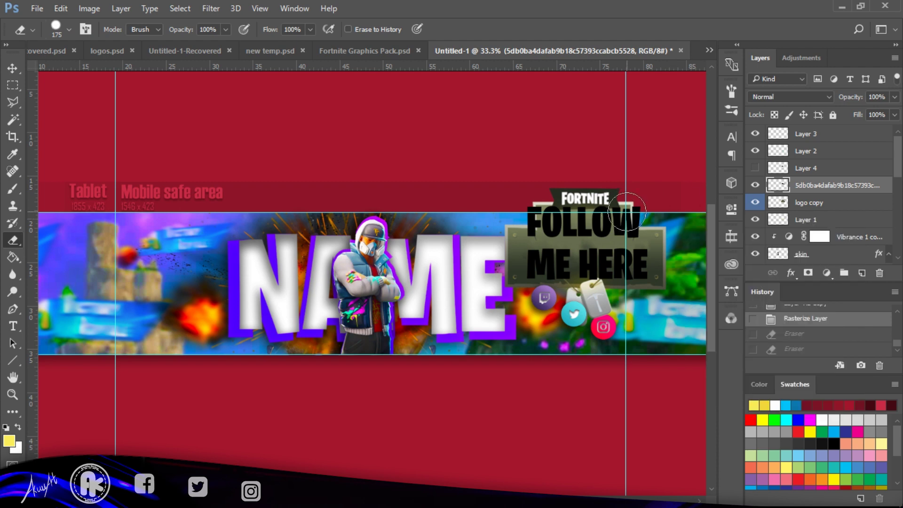
{"action": "mouse_move", "coordinate": [627, 212]}
{"action": "left_mouse_down"}
{"action": "mouse_move", "coordinate": [607, 216]}
{"action": "mouse_move", "coordinate": [543, 226]}
{"action": "mouse_move", "coordinate": [532, 217]}
{"action": "mouse_move", "coordinate": [562, 200]}
{"action": "left_mouse_up"}
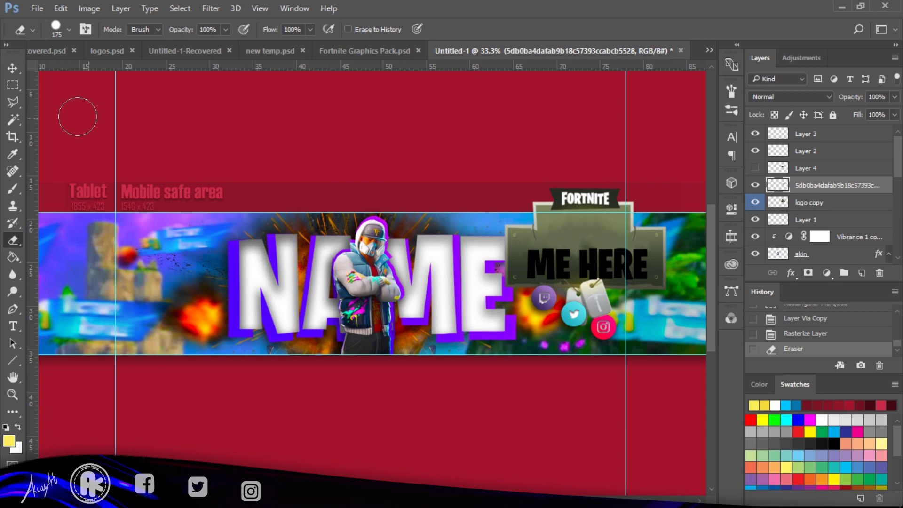
Show the separate FOLLOW layer, shrink it onto the sign's upper plate and enlarge ME HERE across the lower plate
{"action": "left_click", "coordinate": [19, 68]}
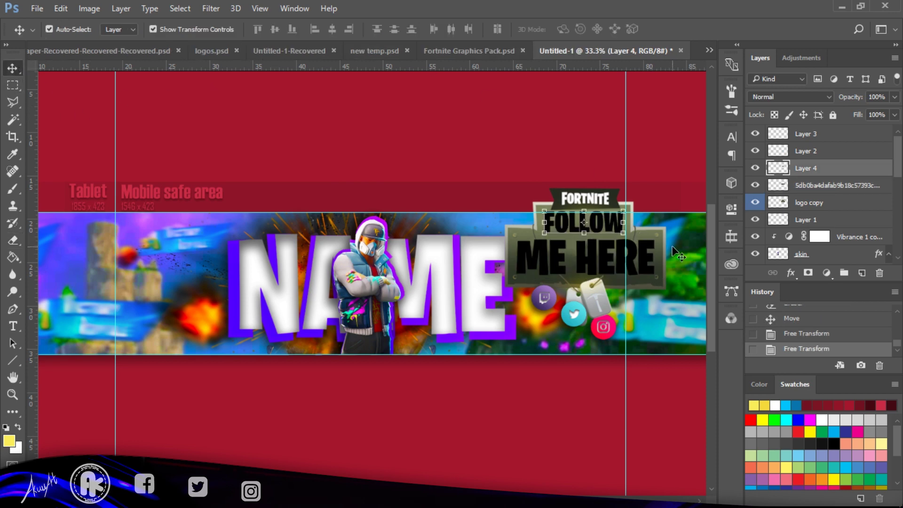
{"action": "left_click", "coordinate": [659, 245]}
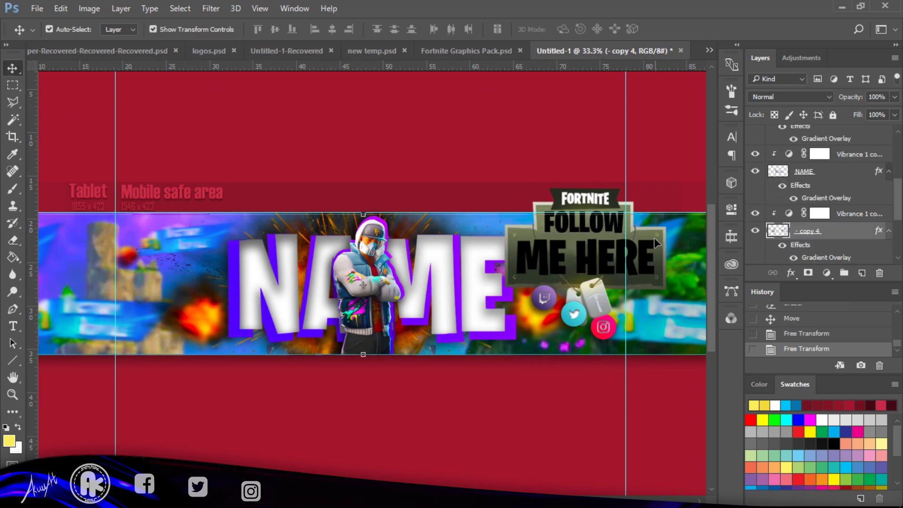
{"action": "left_click", "coordinate": [618, 232]}
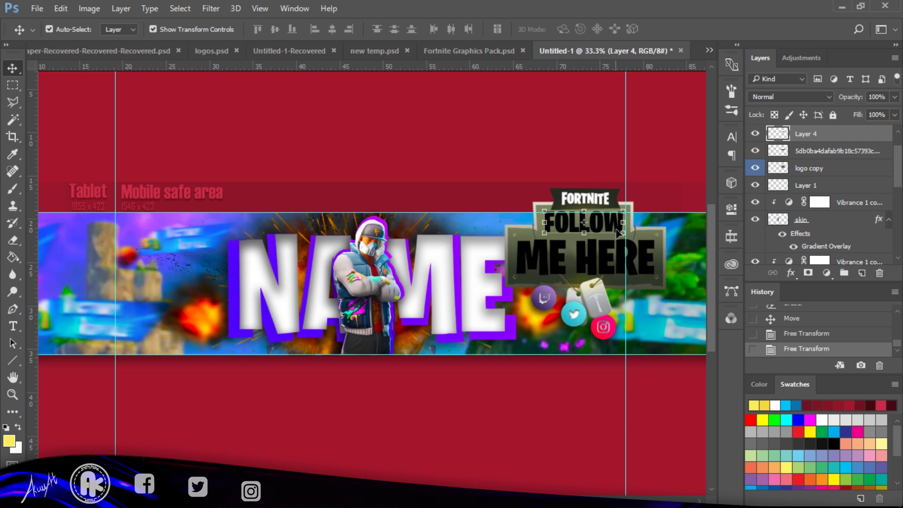
Add a Gradient Overlay to the FOLLOW layer with Normal blend mode, 100% opacity and a 90° angle
{"action": "double_click", "coordinate": [835, 137]}
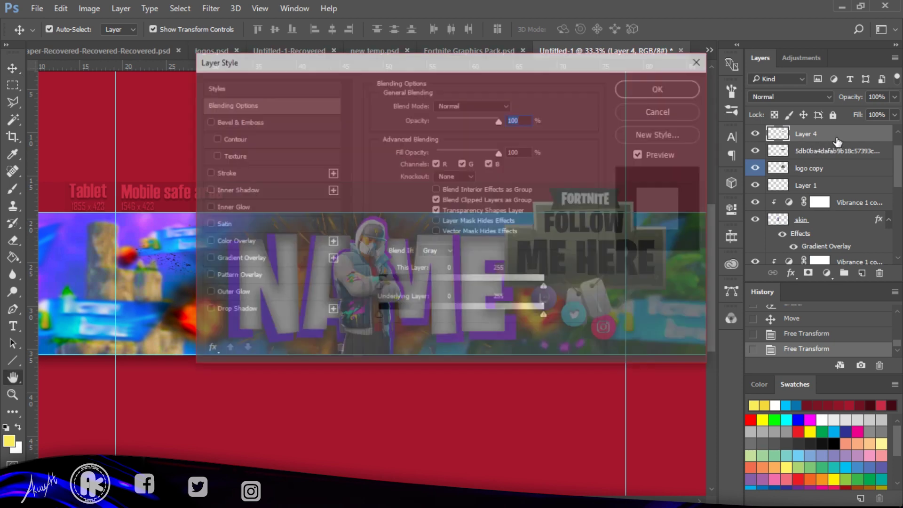
{"action": "left_click", "coordinate": [271, 259]}
{"action": "left_click_drag", "start_coordinate": [509, 65], "coordinate": [779, 121]}
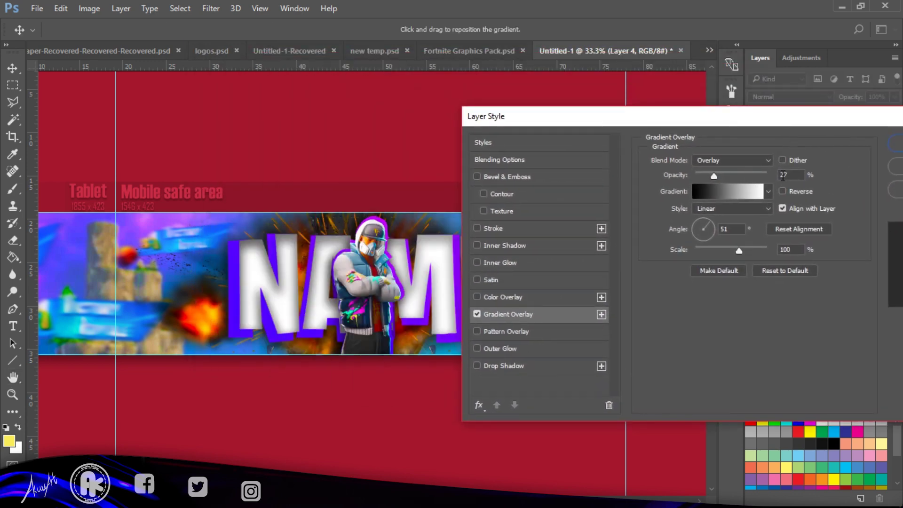
{"action": "left_click", "coordinate": [770, 160]}
{"action": "left_click", "coordinate": [758, 172]}
{"action": "left_click_drag", "start_coordinate": [734, 116], "coordinate": [832, 113]}
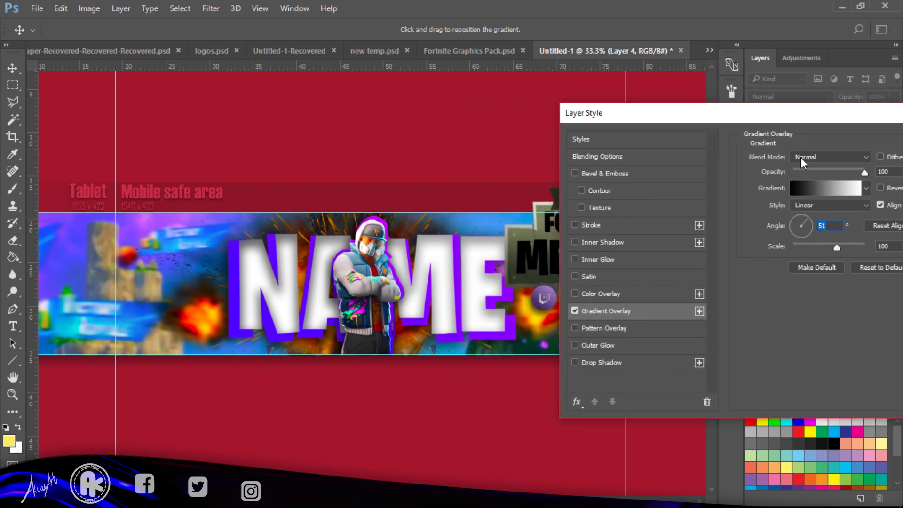
{"action": "type", "text": "90"}
Check the colour of the black stop in the FOLLOW layer's overlay gradient
{"action": "left_click", "coordinate": [835, 188]}
{"action": "left_click_drag", "start_coordinate": [179, 87], "coordinate": [474, 108]}
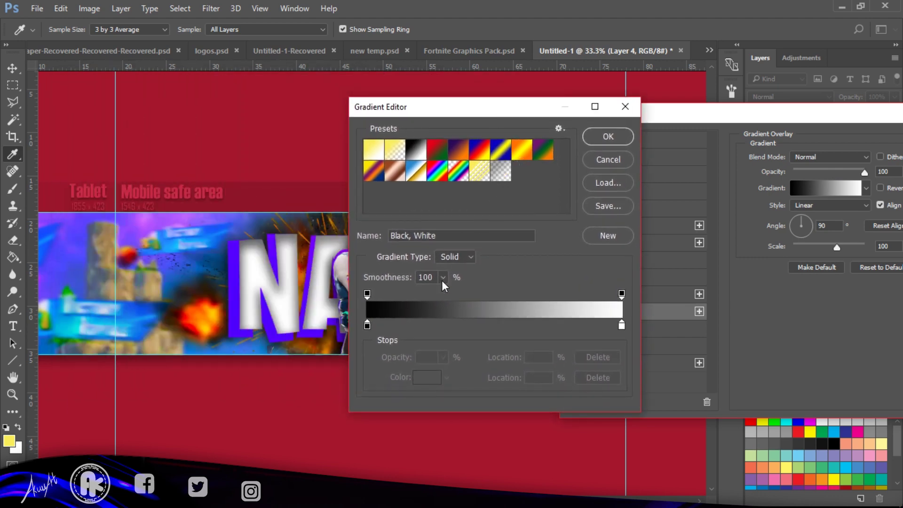
{"action": "left_click", "coordinate": [367, 326]}
{"action": "left_click", "coordinate": [426, 378]}
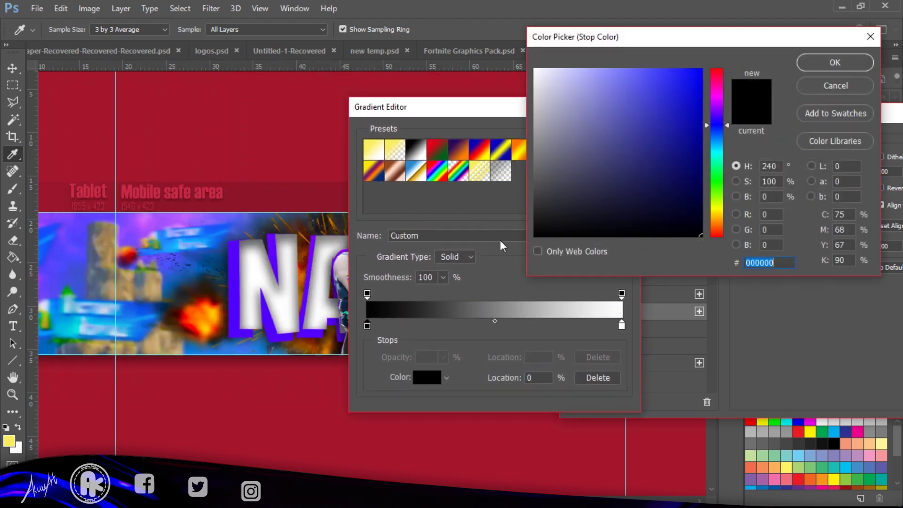
{"action": "left_click_drag", "start_coordinate": [759, 44], "coordinate": [326, 156]}
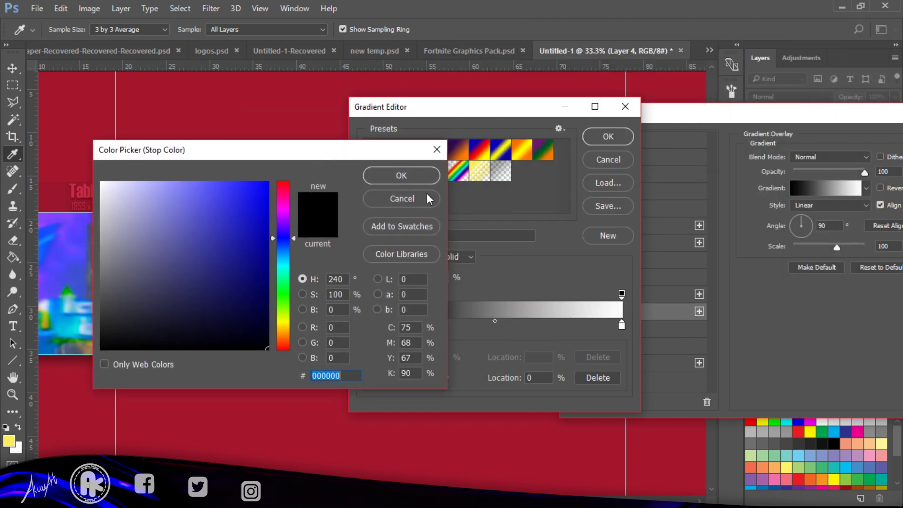
{"action": "left_click", "coordinate": [424, 176]}
{"action": "left_click", "coordinate": [606, 137]}
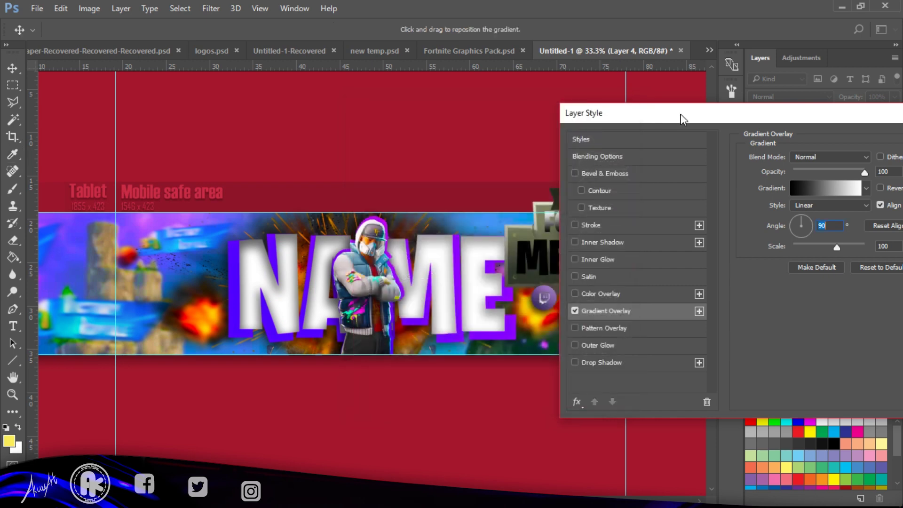
Add a black stop at 48% to the FOLLOW layer's overlay gradient and set the start stop to yellow #f5da3a
{"action": "left_click_drag", "start_coordinate": [684, 119], "coordinate": [171, 102]}
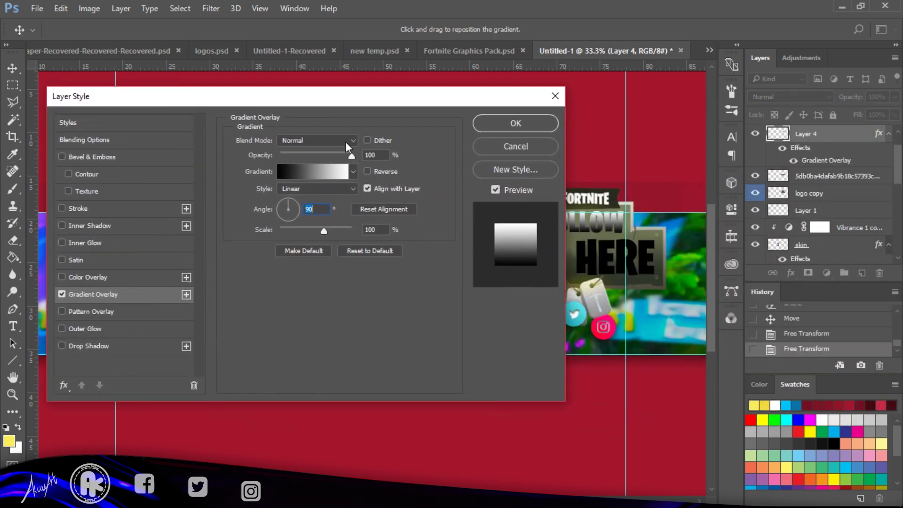
{"action": "left_click", "coordinate": [312, 171]}
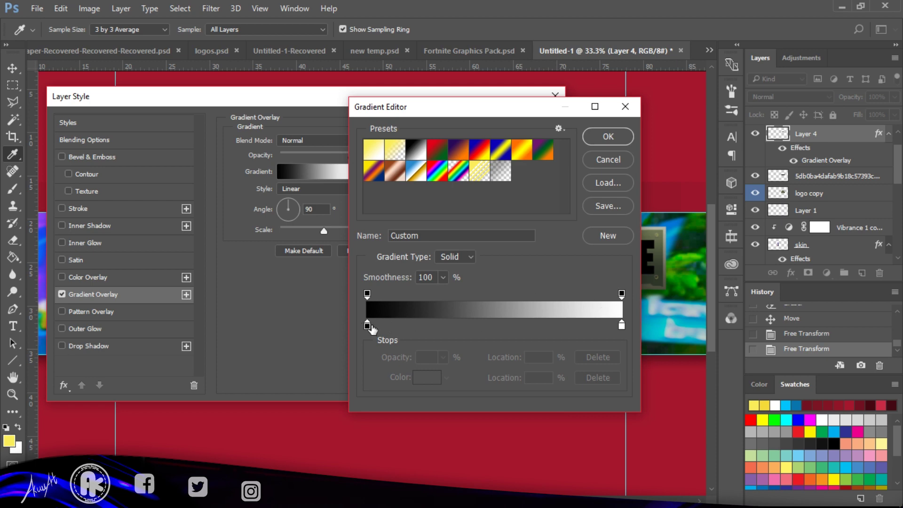
{"action": "left_click_drag", "start_coordinate": [369, 326], "coordinate": [490, 330]}
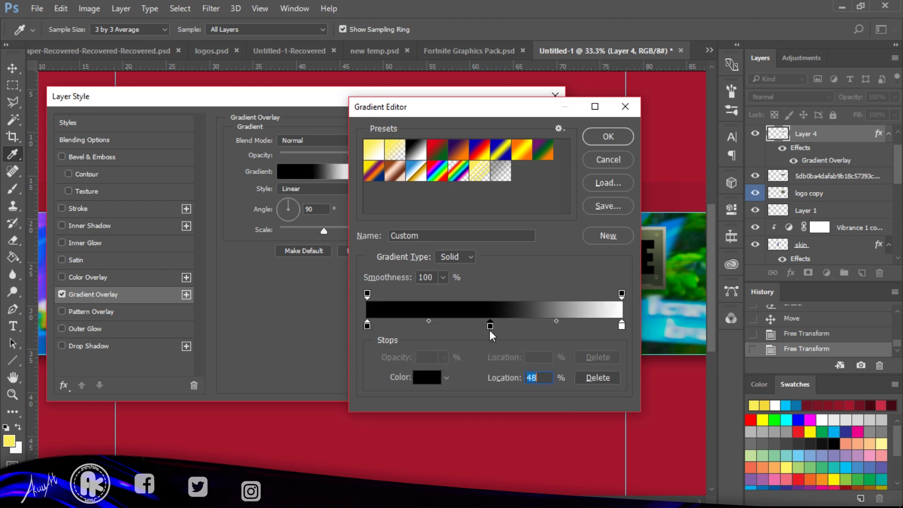
{"action": "left_click", "coordinate": [367, 325]}
{"action": "left_click", "coordinate": [427, 377]}
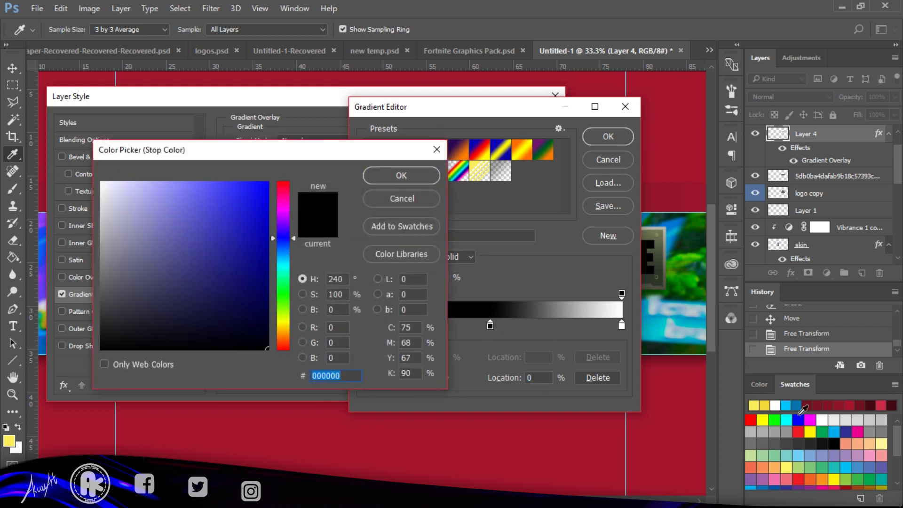
{"action": "left_click", "coordinate": [768, 407]}
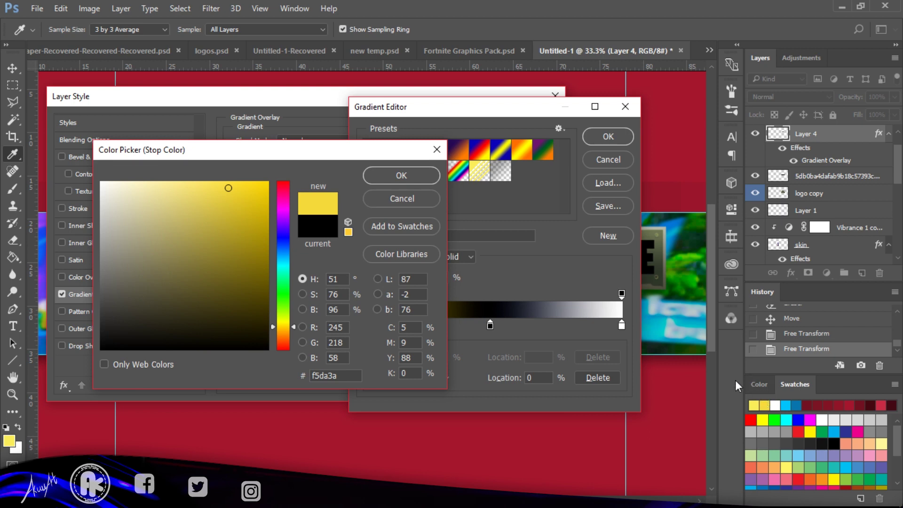
{"action": "left_click", "coordinate": [401, 176]}
Set the end stop of the FOLLOW layer's overlay gradient to the same yellow, #f5da3a
{"action": "left_click", "coordinate": [622, 326]}
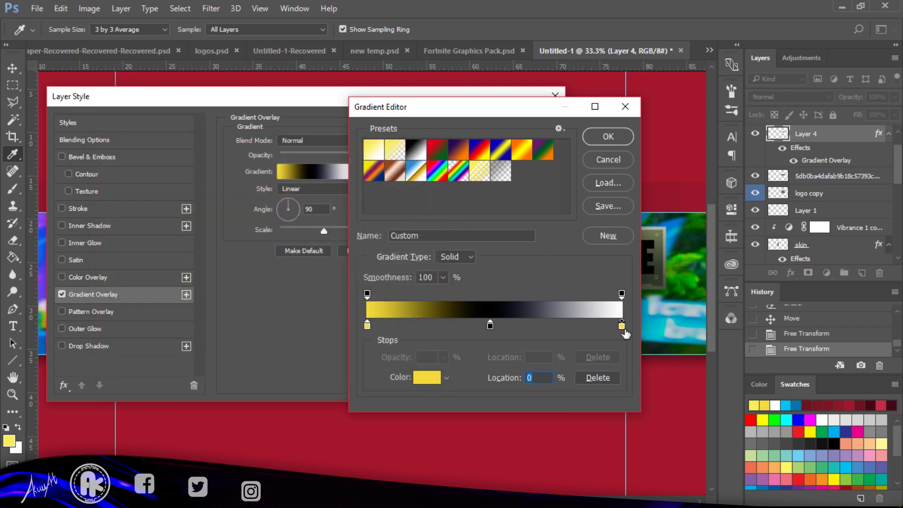
{"action": "left_click", "coordinate": [428, 378]}
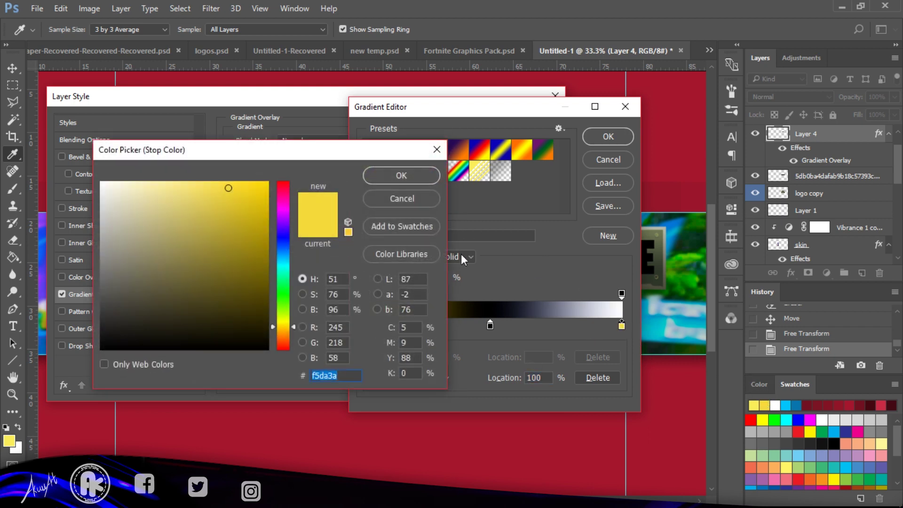
{"action": "left_click", "coordinate": [407, 177]}
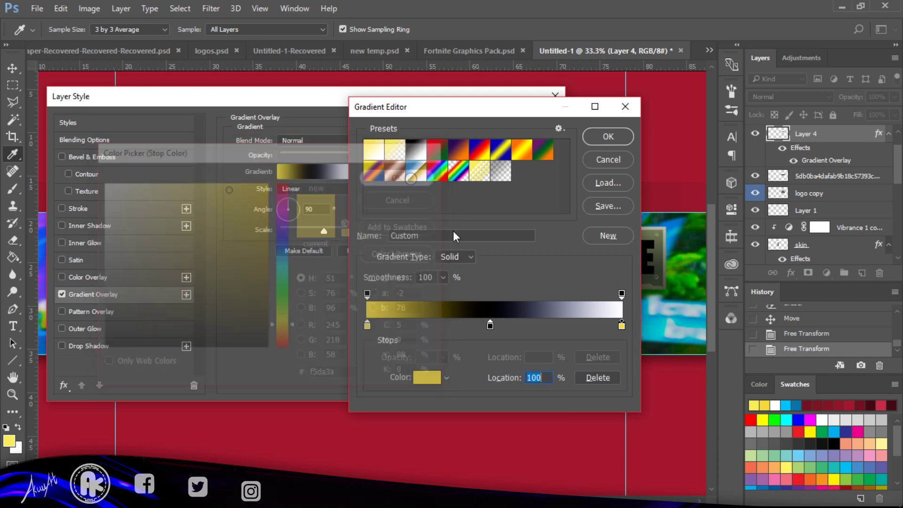
Set the gradient's middle stop to light yellow #faee5a and apply the finished gradient to the FOLLOW overlay
{"action": "left_click", "coordinate": [491, 326]}
{"action": "left_click", "coordinate": [428, 378]}
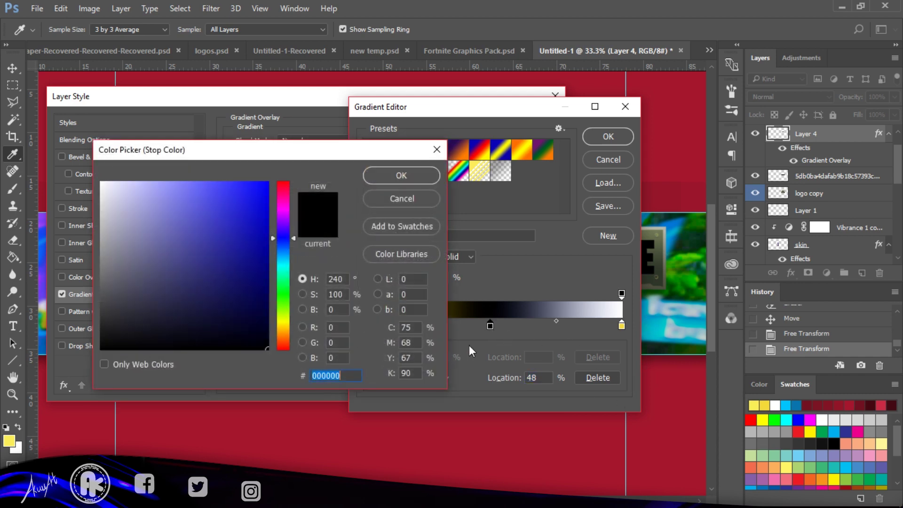
{"action": "left_click", "coordinate": [759, 399]}
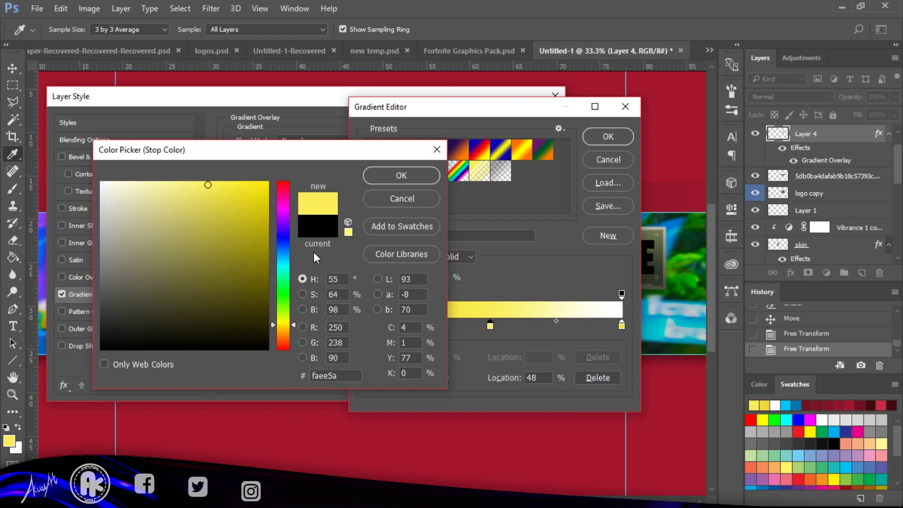
{"action": "left_click", "coordinate": [390, 178]}
{"action": "left_click", "coordinate": [622, 294]}
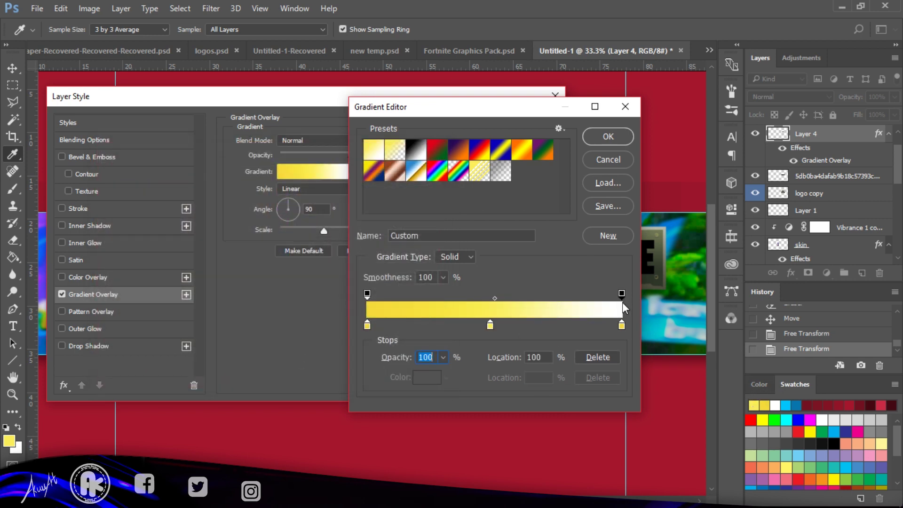
{"action": "left_click", "coordinate": [622, 325]}
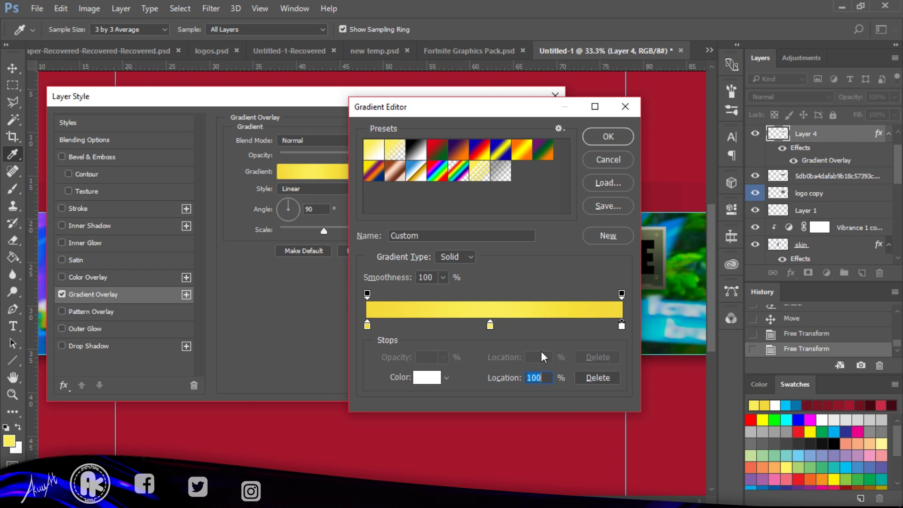
{"action": "left_click", "coordinate": [605, 137]}
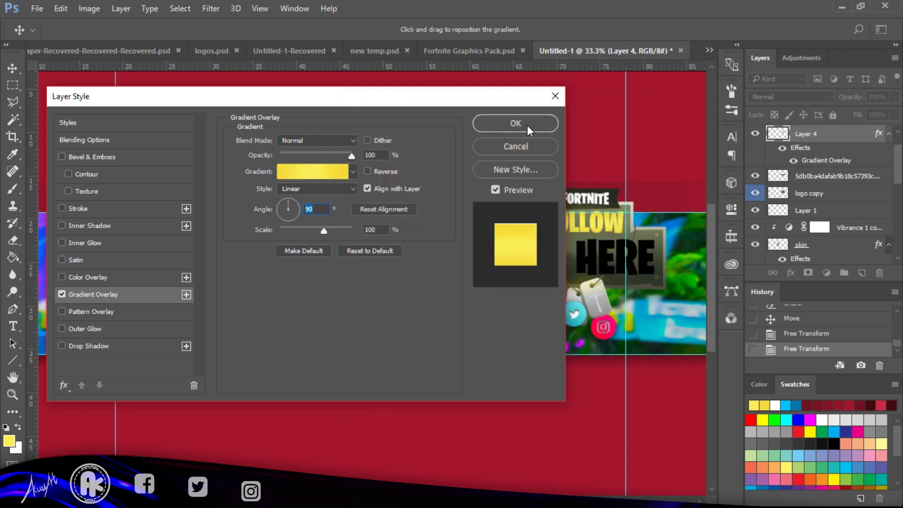
Add a Drop Shadow to the FOLLOW layer with 18% opacity, 10 px distance, 7% spread and 10 px size
{"action": "left_click_drag", "start_coordinate": [501, 98], "coordinate": [423, 69]}
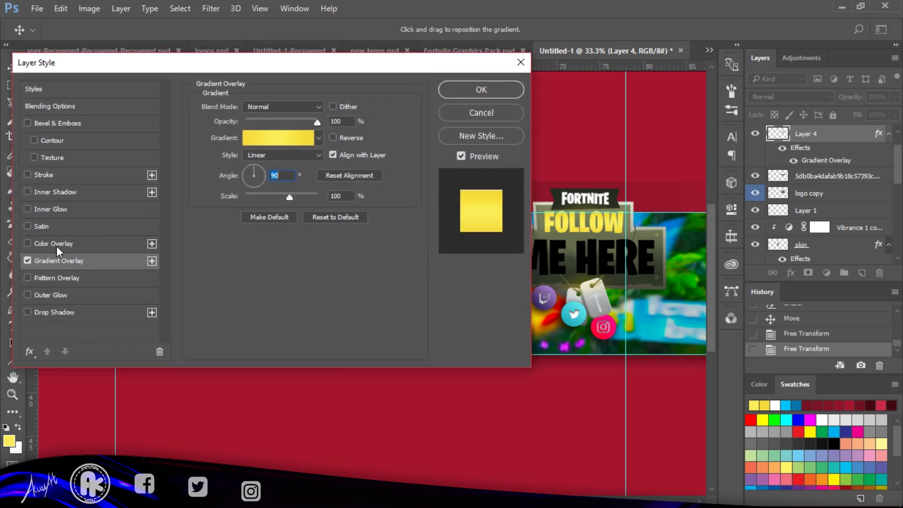
{"action": "left_click", "coordinate": [49, 313]}
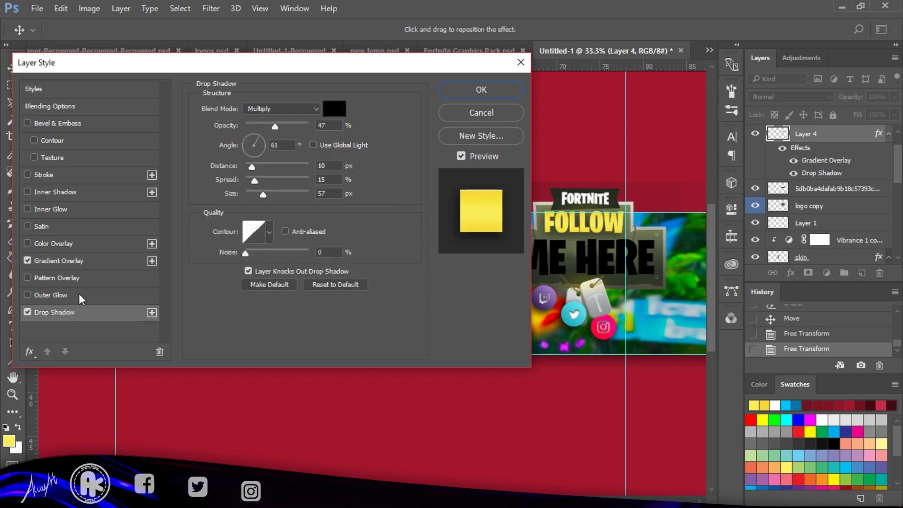
{"action": "mouse_move", "coordinate": [263, 192]}
{"action": "left_mouse_down"}
{"action": "mouse_move", "coordinate": [252, 196]}
{"action": "mouse_move", "coordinate": [250, 182]}
{"action": "left_mouse_up"}
{"action": "left_click_drag", "start_coordinate": [275, 126], "coordinate": [259, 129]}
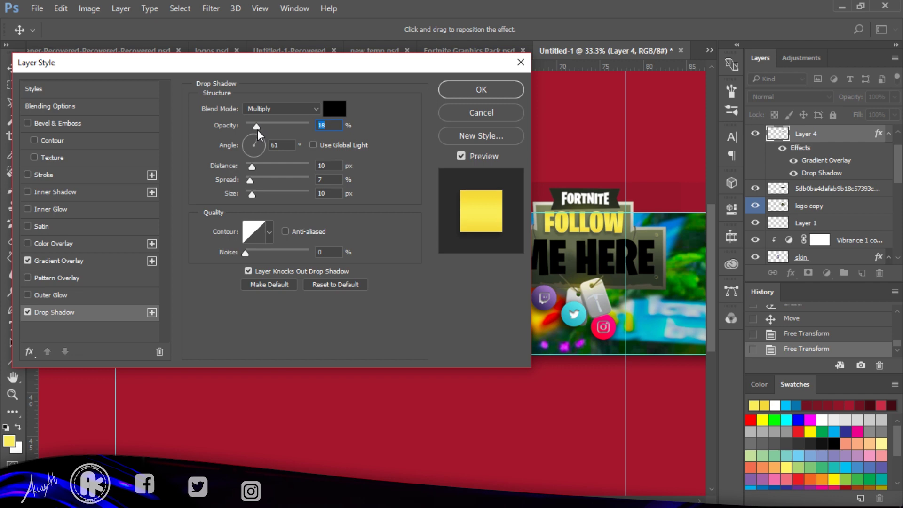
{"action": "left_click", "coordinate": [473, 89]}
Copy the FOLLOW layer's style and paste it onto the ME HERE layer
{"action": "right_click", "coordinate": [840, 139]}
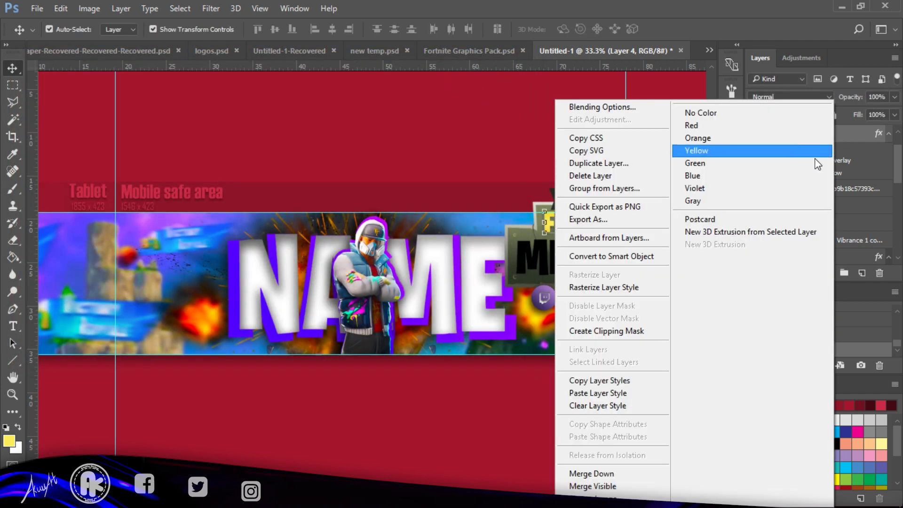
{"action": "left_click", "coordinate": [632, 383]}
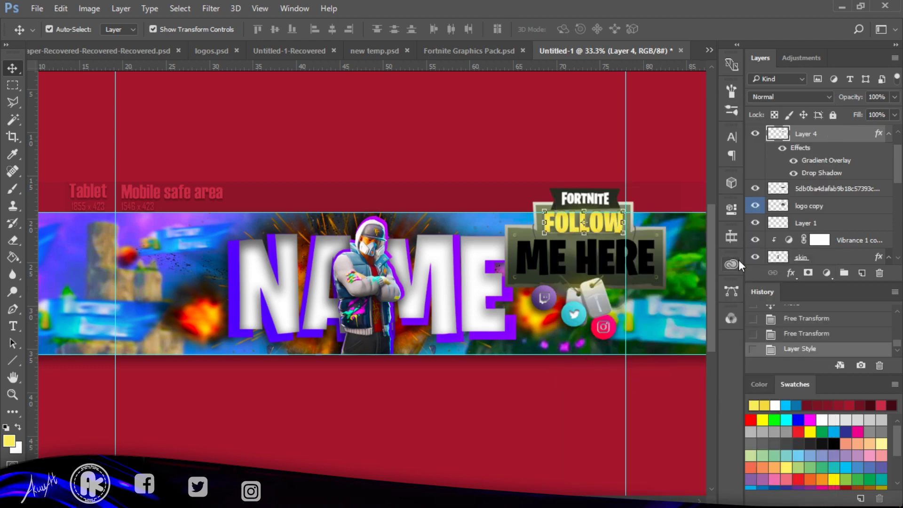
{"action": "right_click", "coordinate": [885, 197]}
{"action": "left_click", "coordinate": [668, 393]}
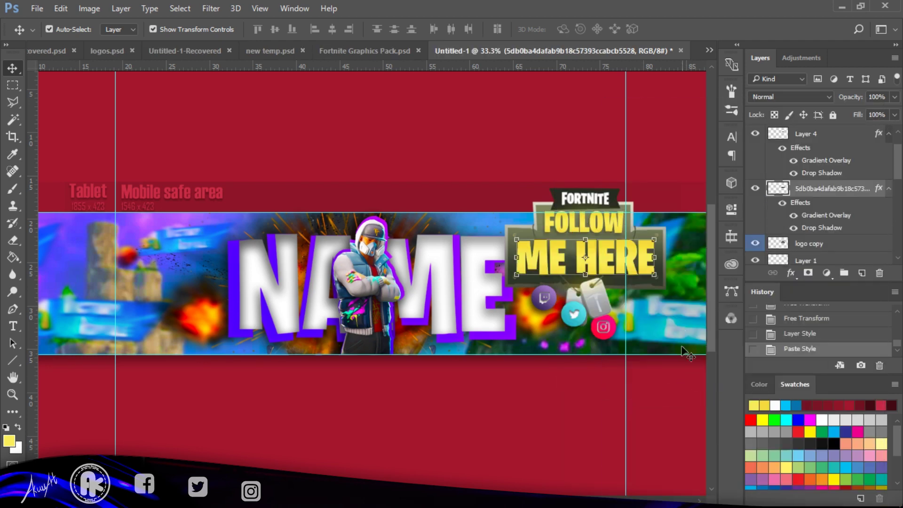
{"action": "left_click", "coordinate": [673, 405]}
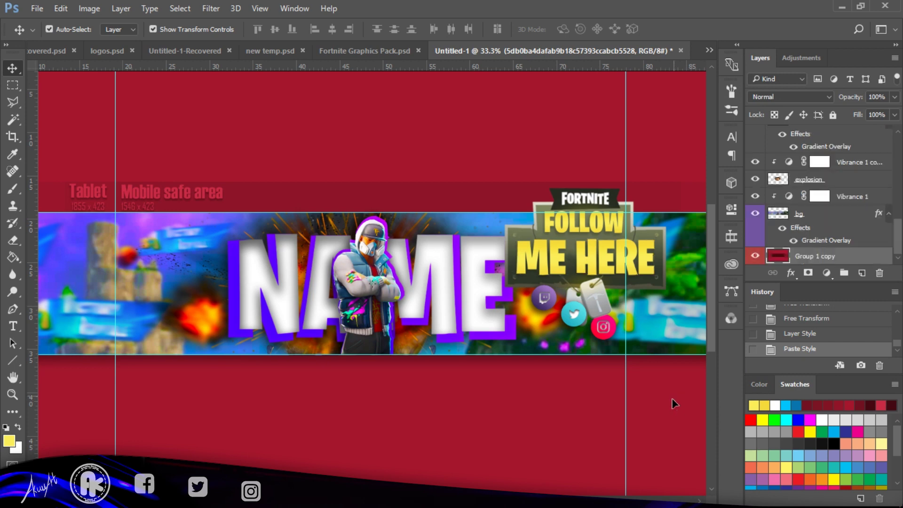
Merge the FOLLOW, ME HERE and logo copy layers into a single sign layer
{"action": "left_click", "coordinate": [659, 265]}
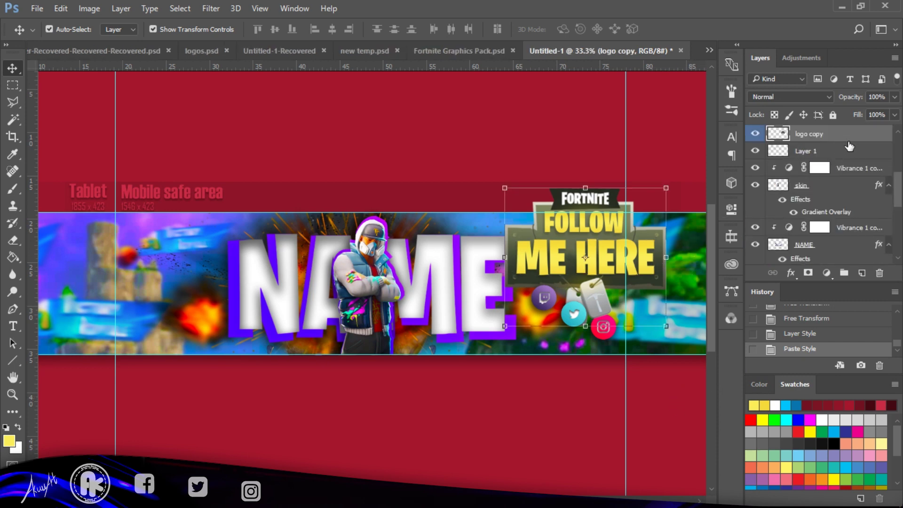
{"action": "scroll", "coordinate": [898, 195], "scroll_direction": "up", "scroll_amount": 3}
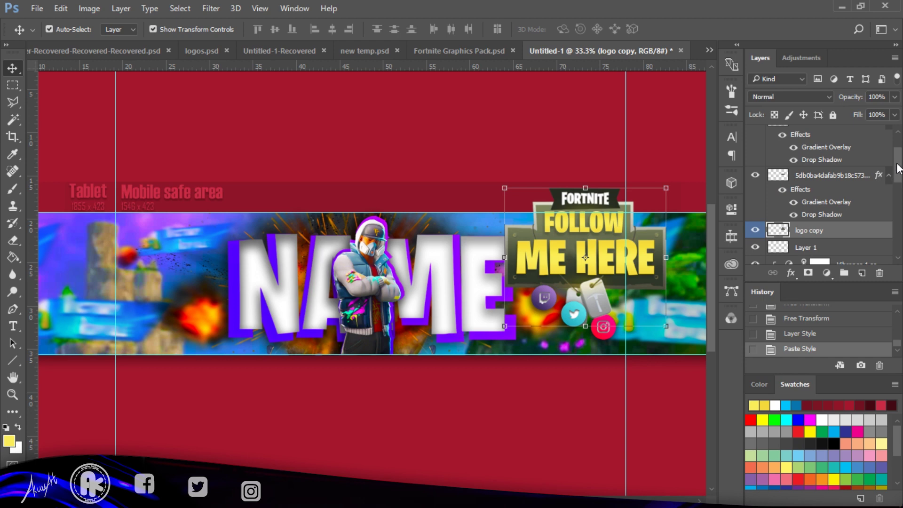
{"action": "left_click_drag", "start_coordinate": [898, 168], "coordinate": [891, 157]}
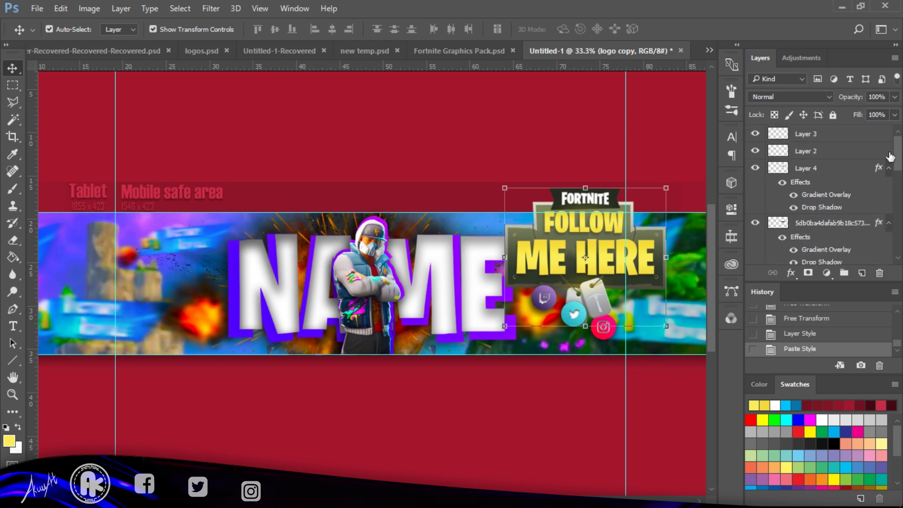
{"action": "left_click", "coordinate": [836, 175]}
{"action": "right_click", "coordinate": [837, 171]}
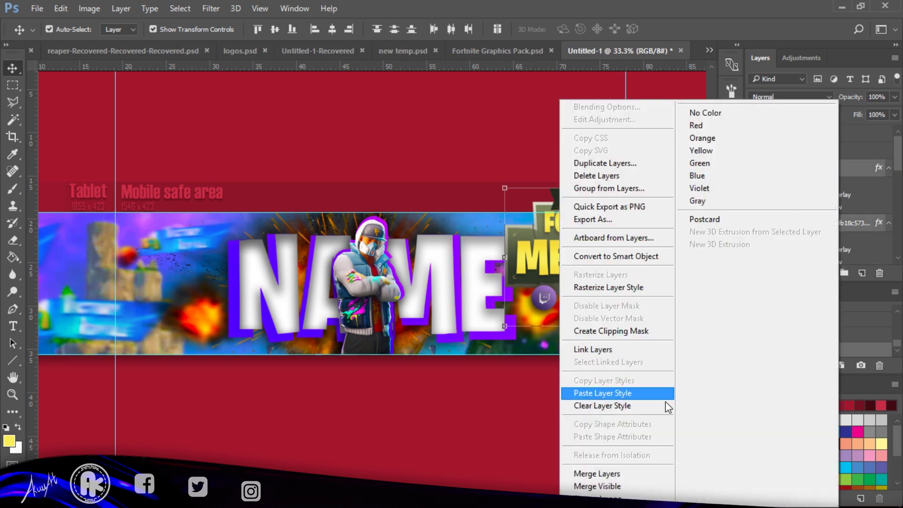
{"action": "left_click", "coordinate": [638, 474]}
Try scaling the merged sign to about 58% and tilting it about 10° above the social icons, and undo the transform
{"action": "key", "text": "ctrl+t"}
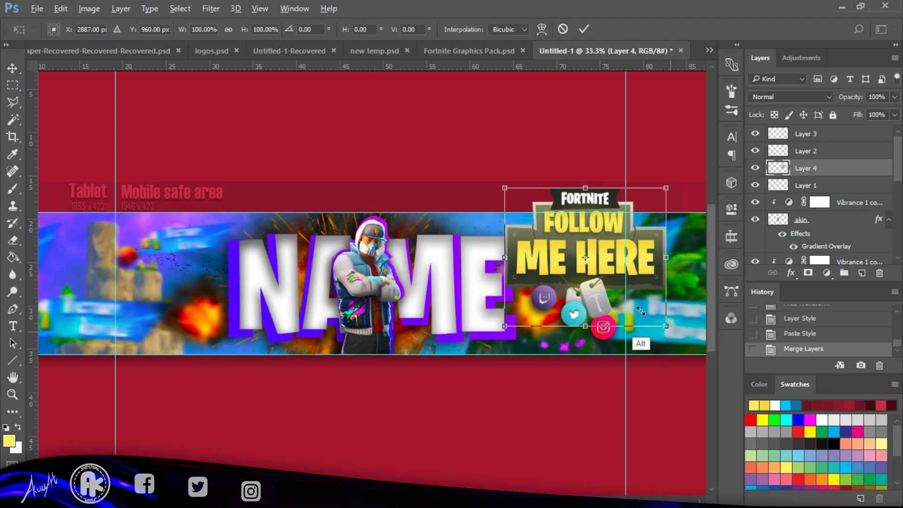
{"action": "mouse_move", "coordinate": [641, 311]}
{"action": "left_mouse_down"}
{"action": "mouse_move", "coordinate": [622, 301]}
{"action": "mouse_move", "coordinate": [612, 278]}
{"action": "mouse_move", "coordinate": [639, 327]}
{"action": "left_mouse_up"}
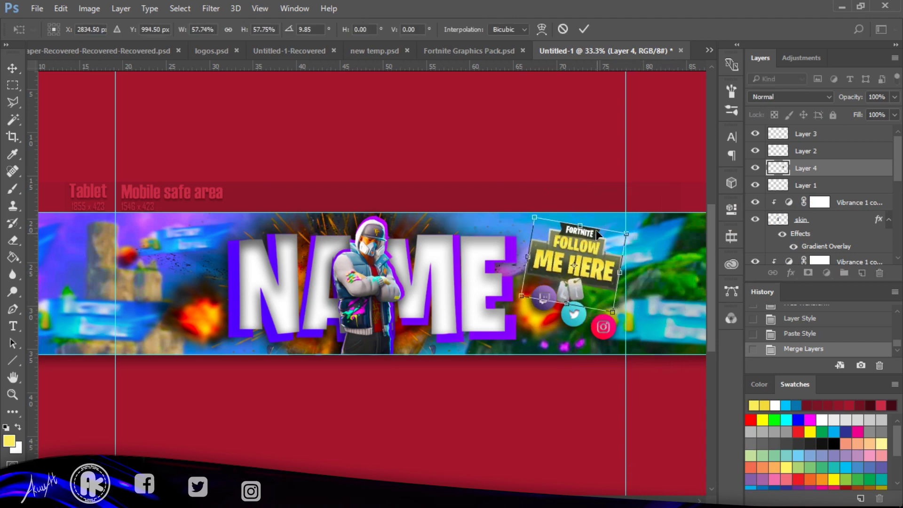
{"action": "left_click_drag", "start_coordinate": [596, 234], "coordinate": [603, 228]}
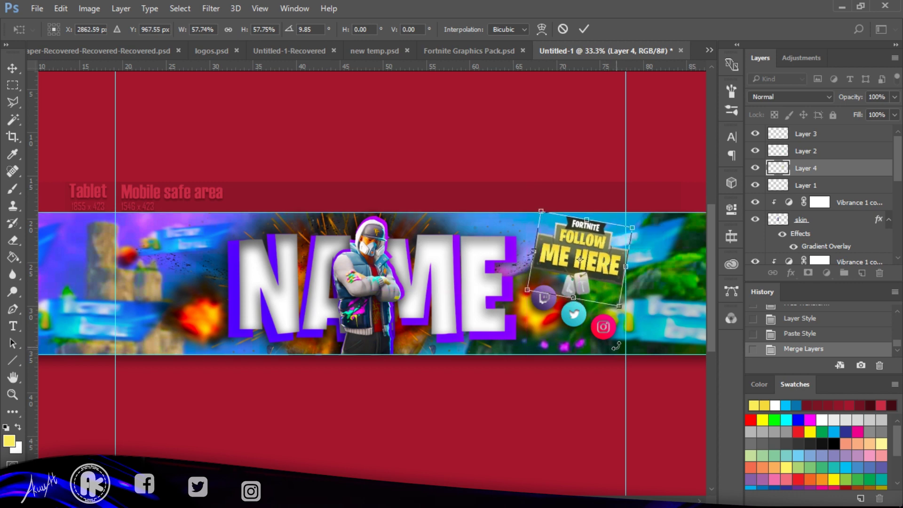
{"action": "left_click", "coordinate": [610, 269]}
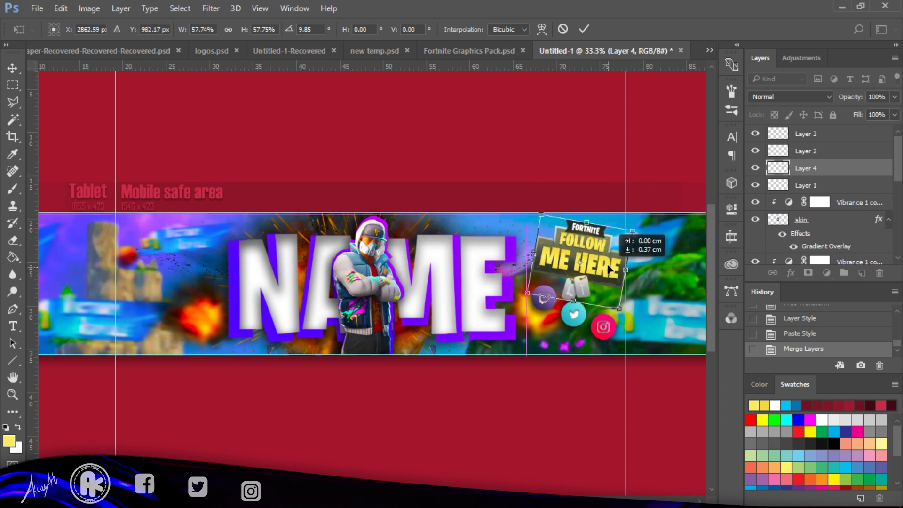
{"action": "left_click", "coordinate": [625, 295]}
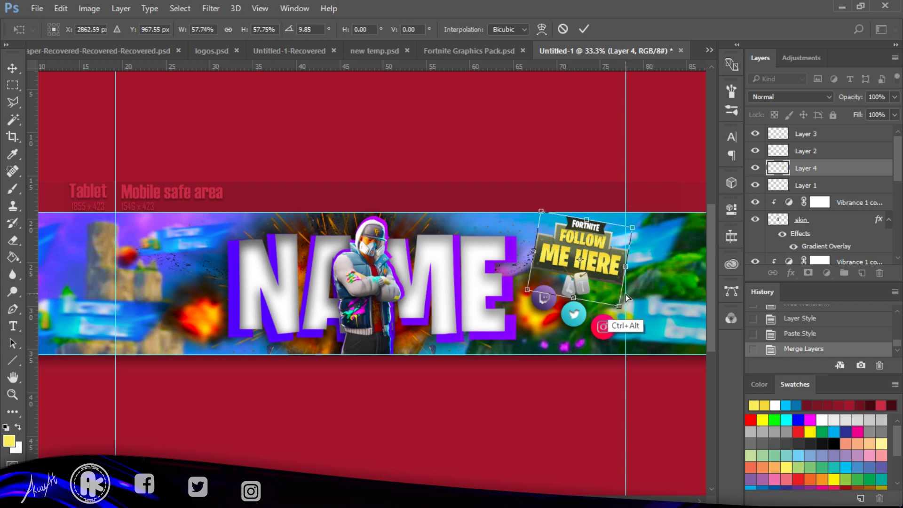
{"action": "key", "text": "Return"}
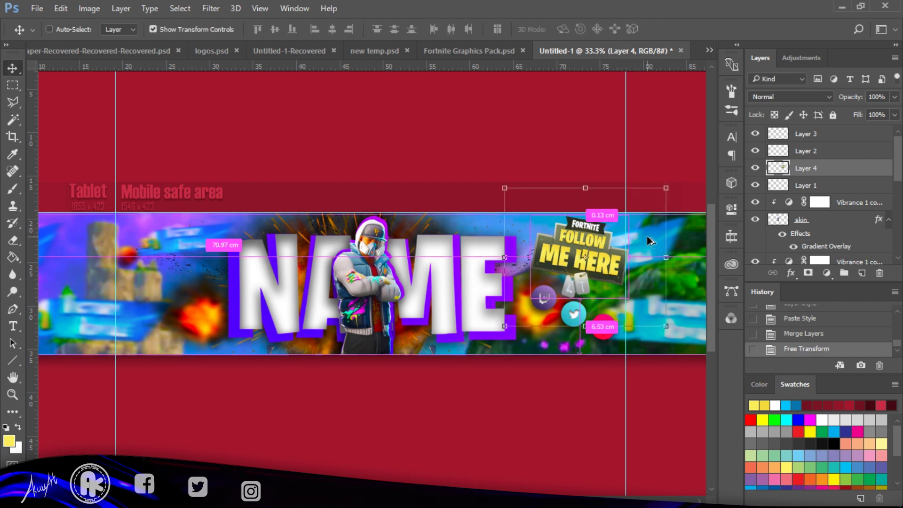
{"action": "key", "text": "ctrl+z"}
Scale the merged sign to about 57% without rotation and place it upright above the social media icons
{"action": "key", "text": "ctrl+t"}
{"action": "left_click_drag", "start_coordinate": [639, 309], "coordinate": [623, 291]}
{"action": "left_click_drag", "start_coordinate": [608, 254], "coordinate": [605, 256]}
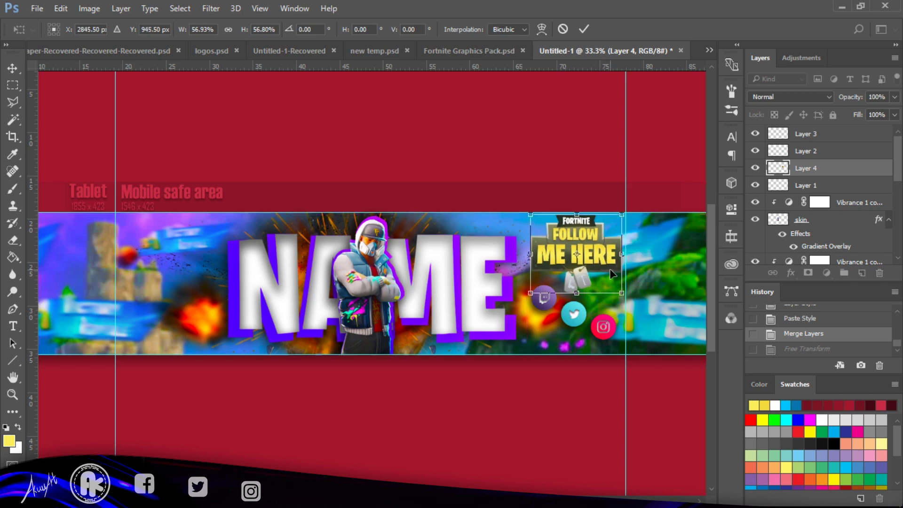
{"action": "key", "text": "Return"}
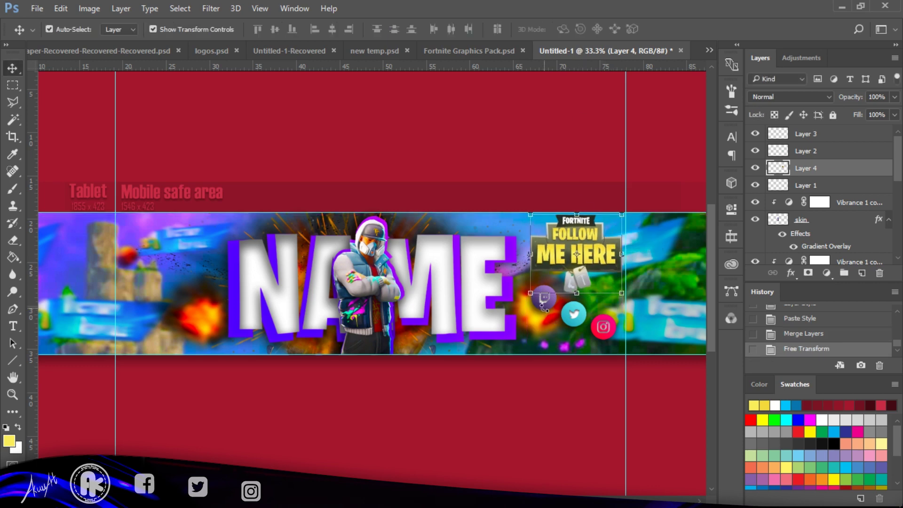
{"action": "key", "text": "ctrl+t"}
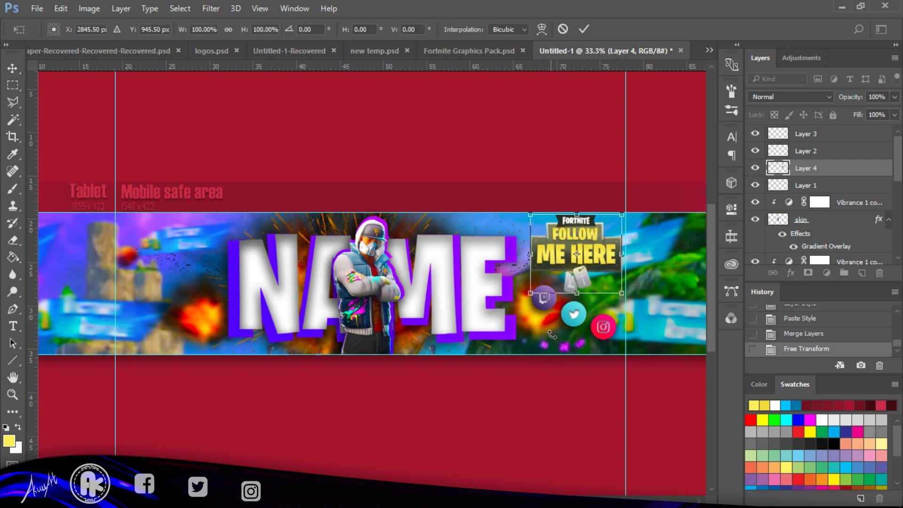
{"action": "key", "text": "Return"}
Move the Twitch and Instagram icons to line up in a row with the Twitter icon beneath the sign
{"action": "left_click", "coordinate": [539, 333]}
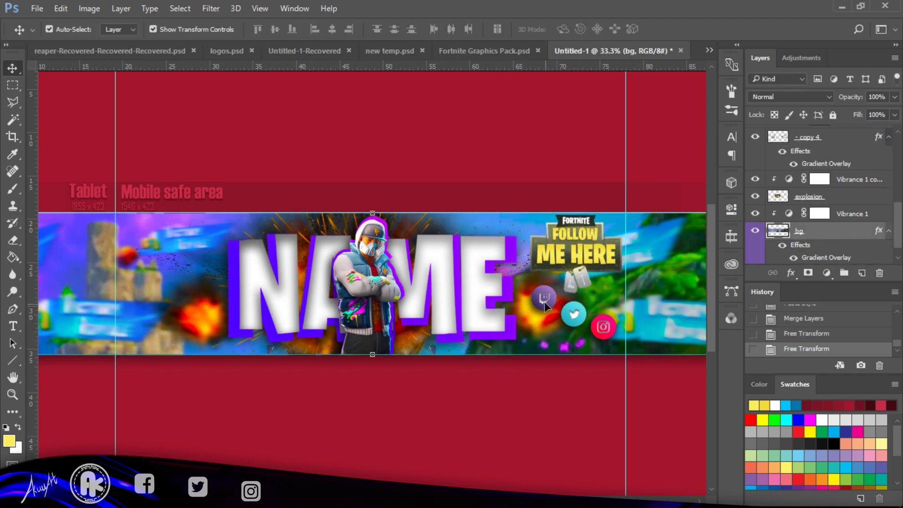
{"action": "left_click_drag", "start_coordinate": [546, 319], "coordinate": [614, 323]}
{"action": "left_click", "coordinate": [641, 270]}
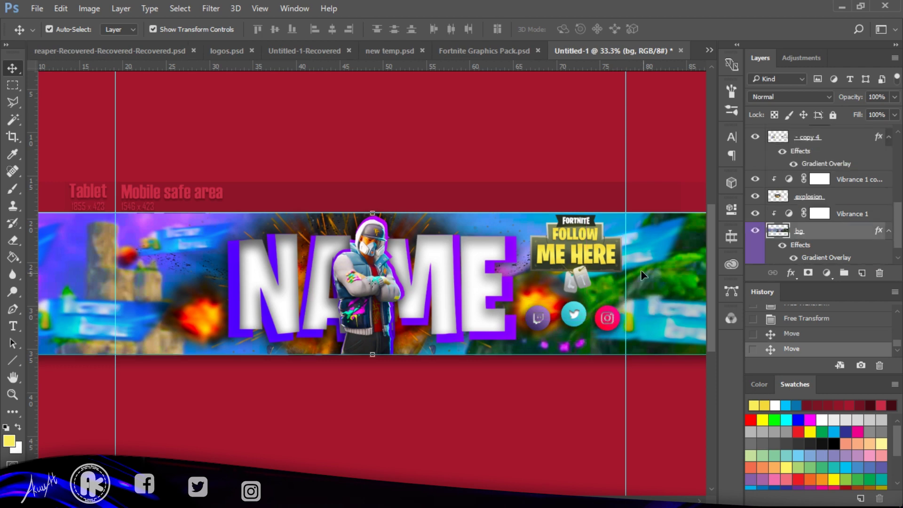
Nudge the FOLLOW ME HERE sign slightly to the left so it sits centred above the social media icons
{"action": "left_click_drag", "start_coordinate": [590, 255], "coordinate": [586, 256]}
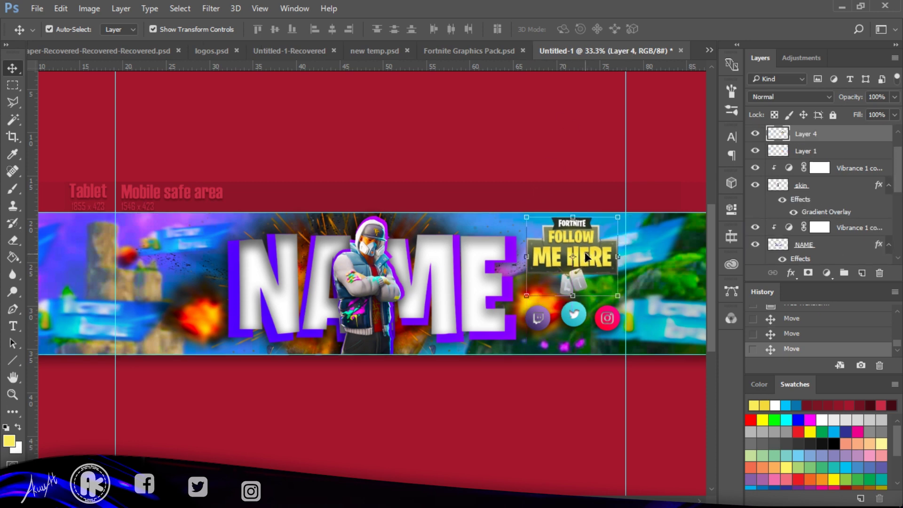
{"action": "key", "text": "ctrl+minus"}
{"action": "key", "text": "ctrl+minus"}
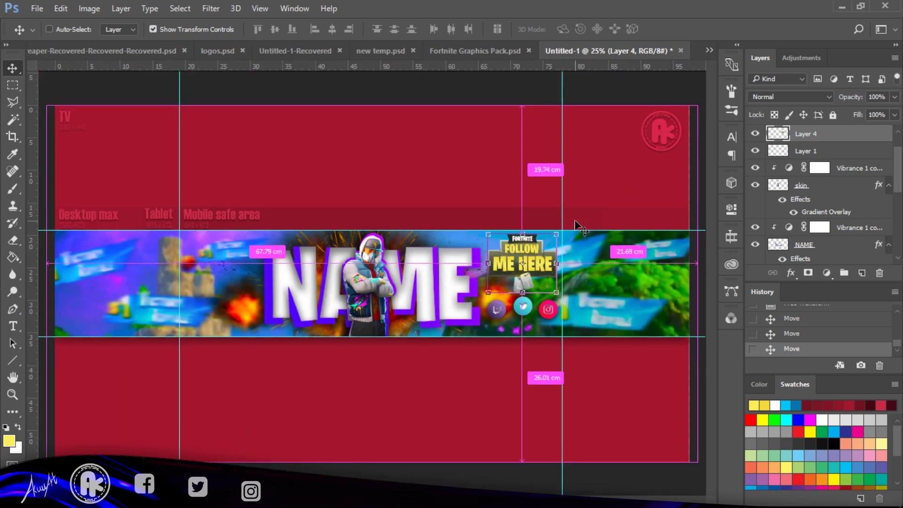
{"action": "key", "text": "ctrl+plus"}
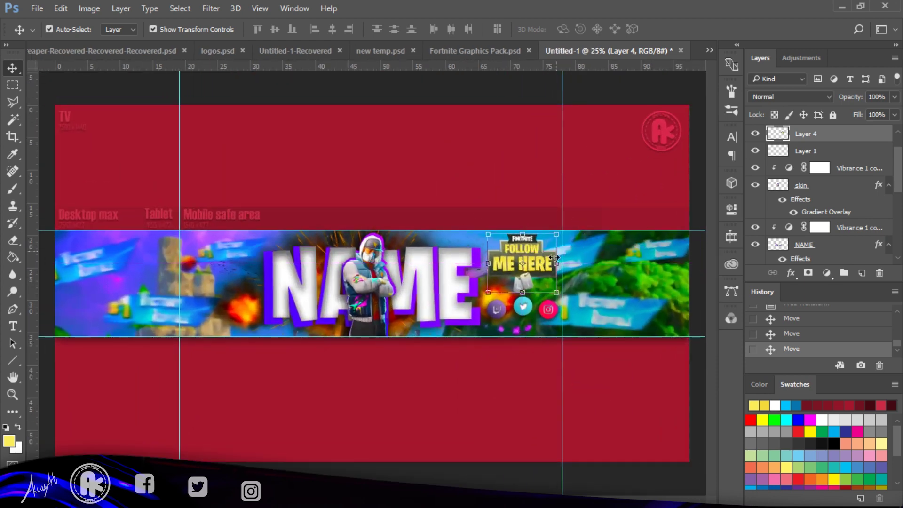
{"action": "left_click", "coordinate": [549, 341]}
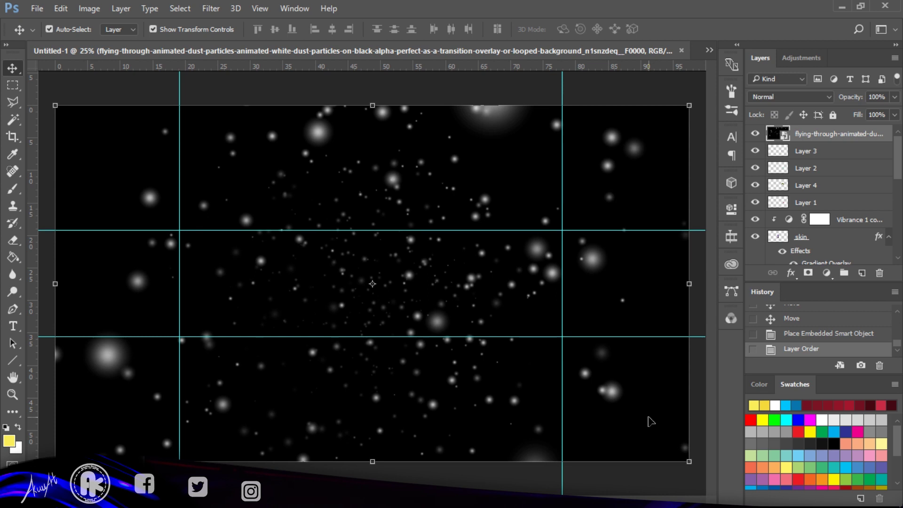
Try the Hard Light, Screen and Lighten blend modes on the dust particles layer
{"action": "scroll", "coordinate": [821, 97], "scroll_direction": "down", "scroll_amount": 14}
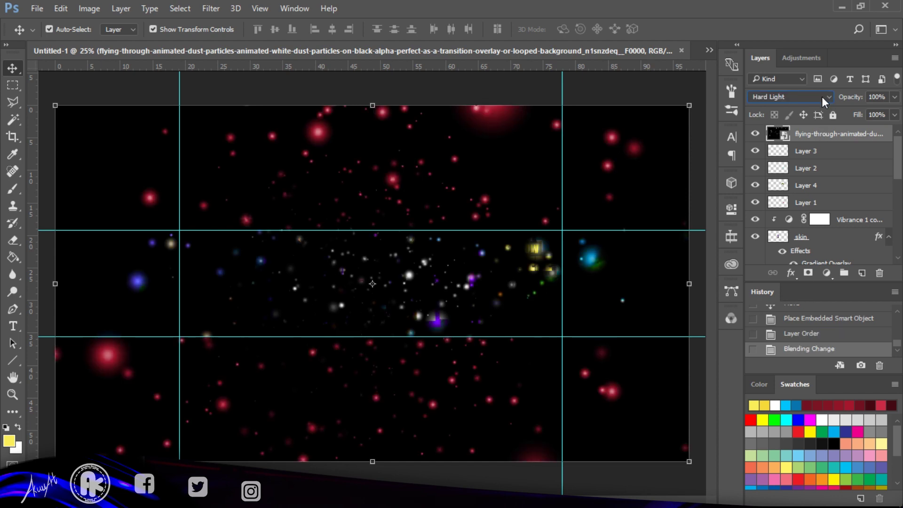
{"action": "left_click", "coordinate": [814, 94]}
{"action": "left_click", "coordinate": [814, 187]}
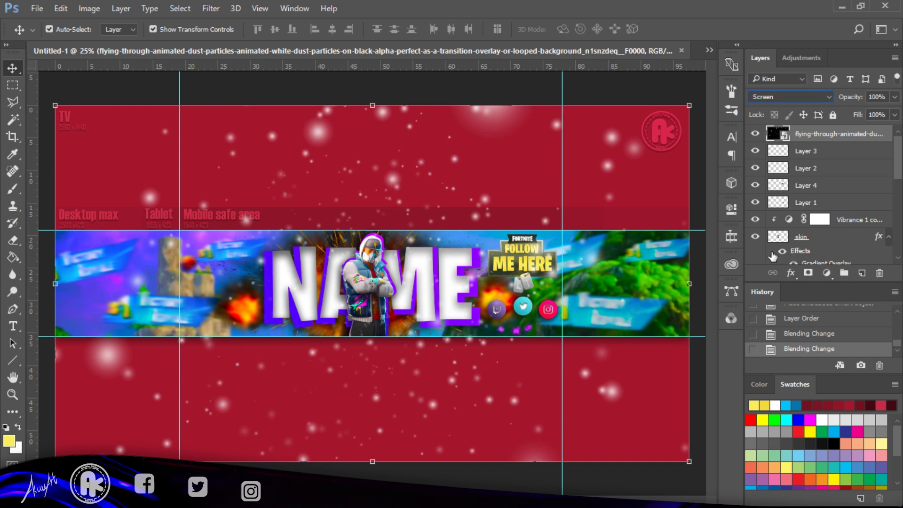
{"action": "key", "text": "Up"}
{"action": "key", "text": "Down"}
{"action": "key", "text": "Up"}
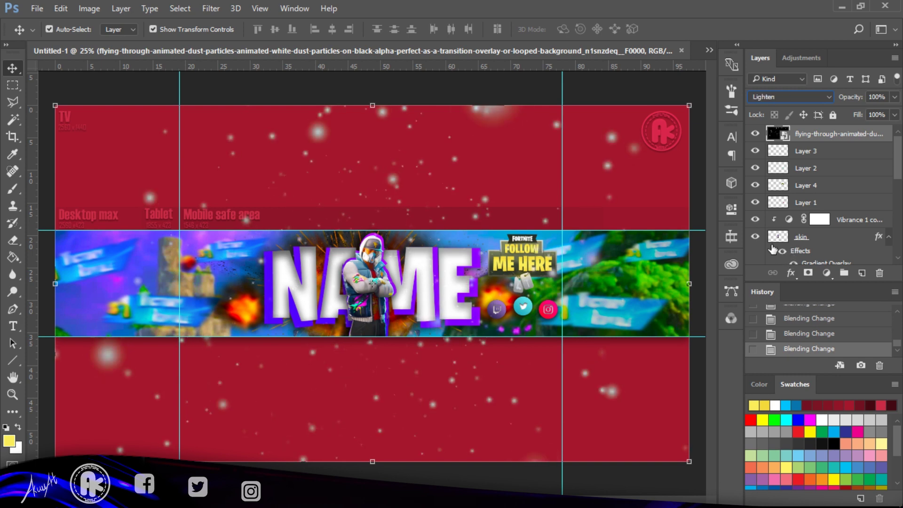
{"action": "key", "text": "Down"}
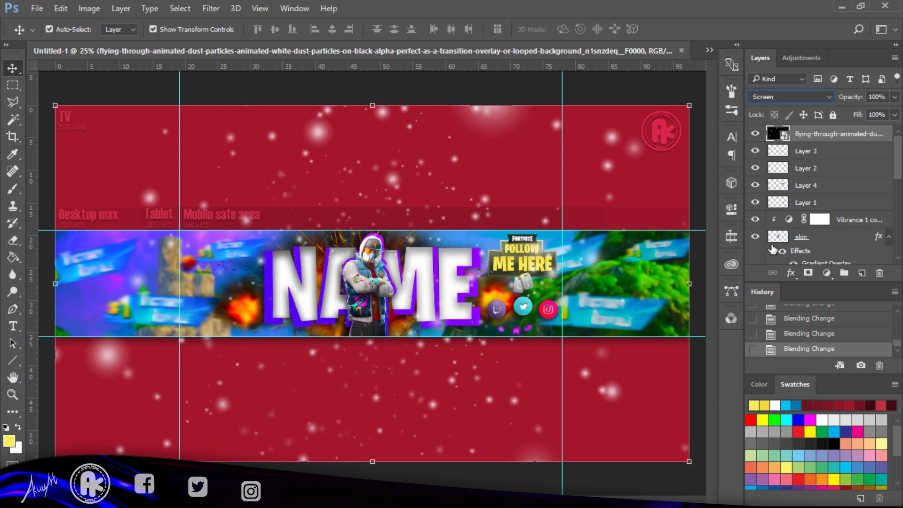
Compare further blend modes such as Color Dodge and Soft Light on the dust particles layer, and settle on Linear Dodge (Add)
{"action": "key", "text": "Down"}
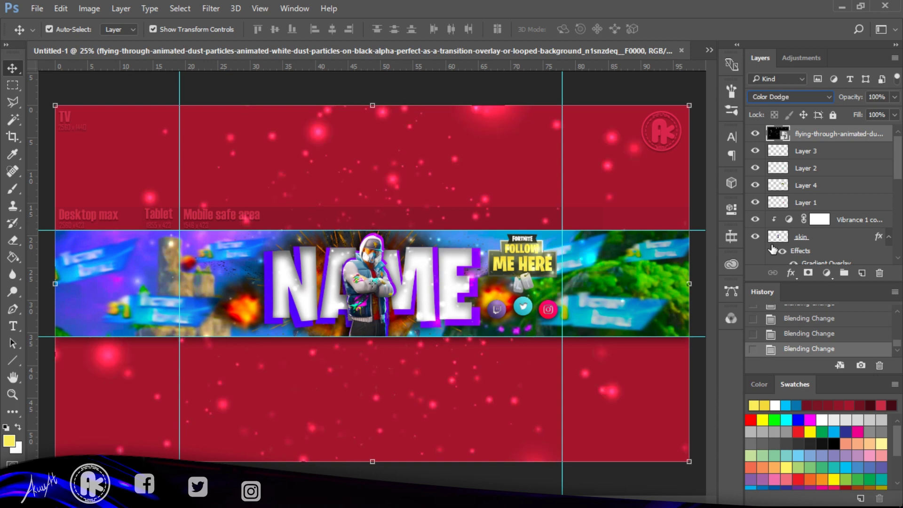
{"action": "key", "text": "Down"}
{"action": "key", "text": "Down"}
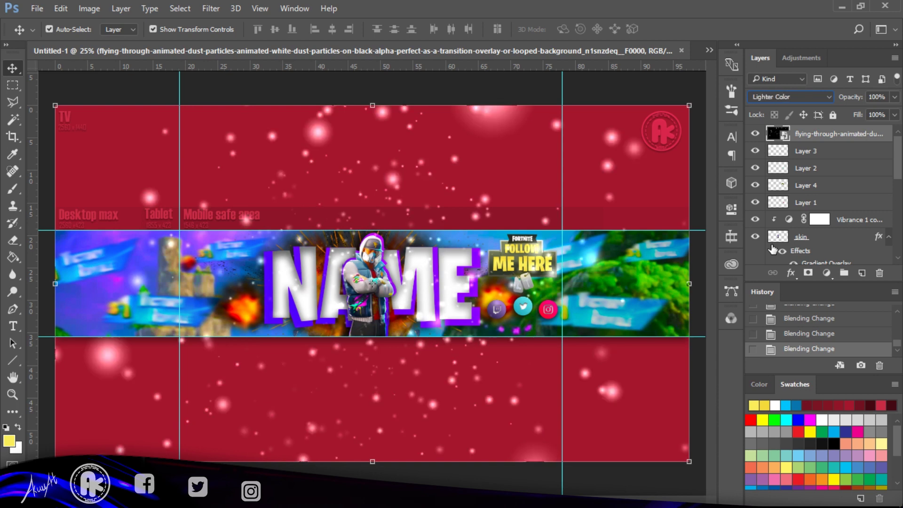
{"action": "key", "text": "Down"}
{"action": "key", "text": "Up"}
{"action": "key", "text": "Up"}
{"action": "key", "text": "Down"}
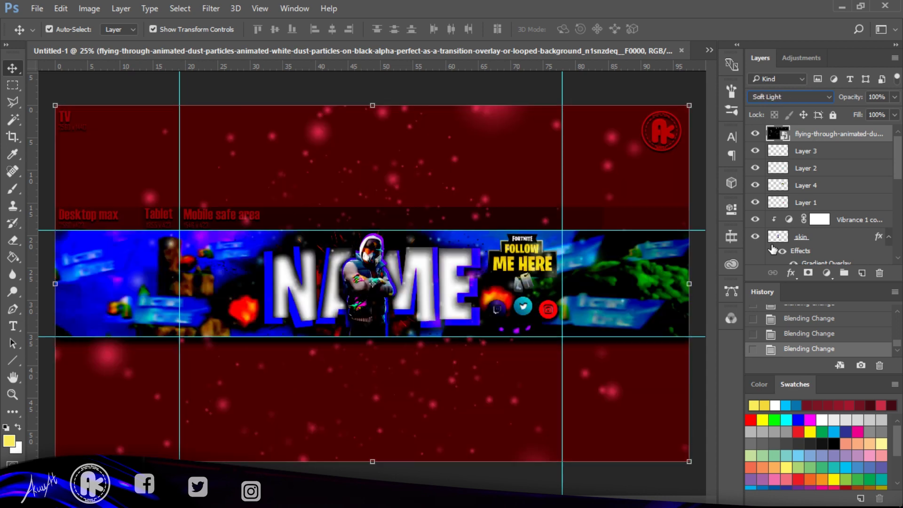
{"action": "key", "text": "Down"}
{"action": "key", "text": "Down"}
{"action": "key", "text": "Down"}
{"action": "key", "text": "Down"}
{"action": "key", "text": "Up"}
{"action": "key", "text": "Up"}
{"action": "key", "text": "Up"}
{"action": "key", "text": "Up"}
{"action": "key", "text": "Up"}
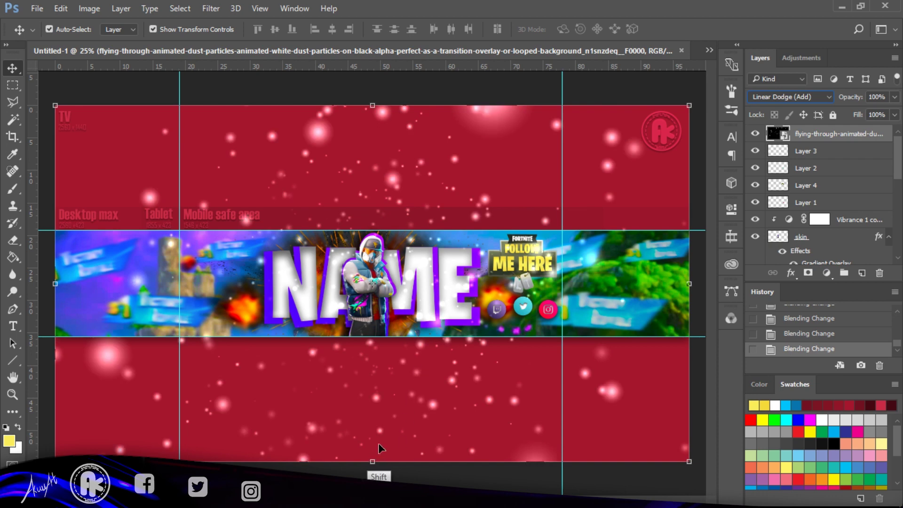
Squash the dust particles to 20.41% height to fit the banner strip between the guides, and widen them to 79.45%
{"action": "left_click_drag", "start_coordinate": [373, 466], "coordinate": [375, 339]}
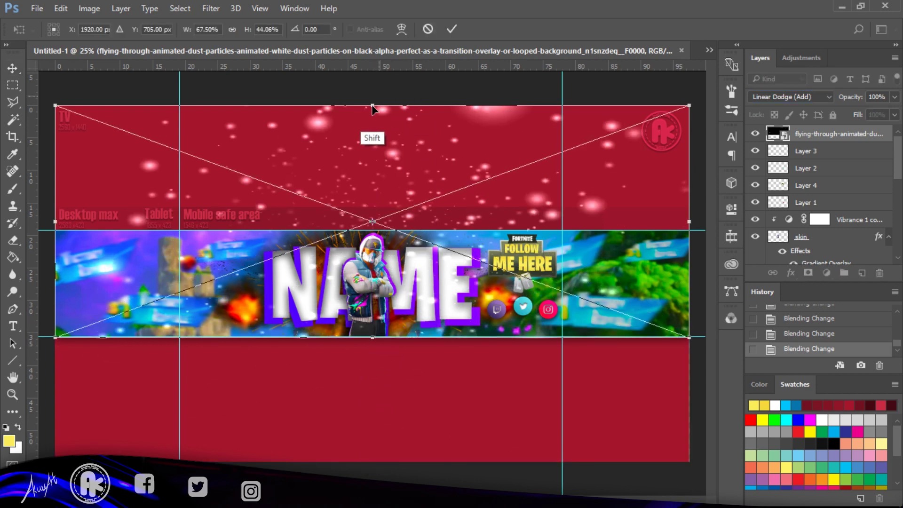
{"action": "key", "text": "Return"}
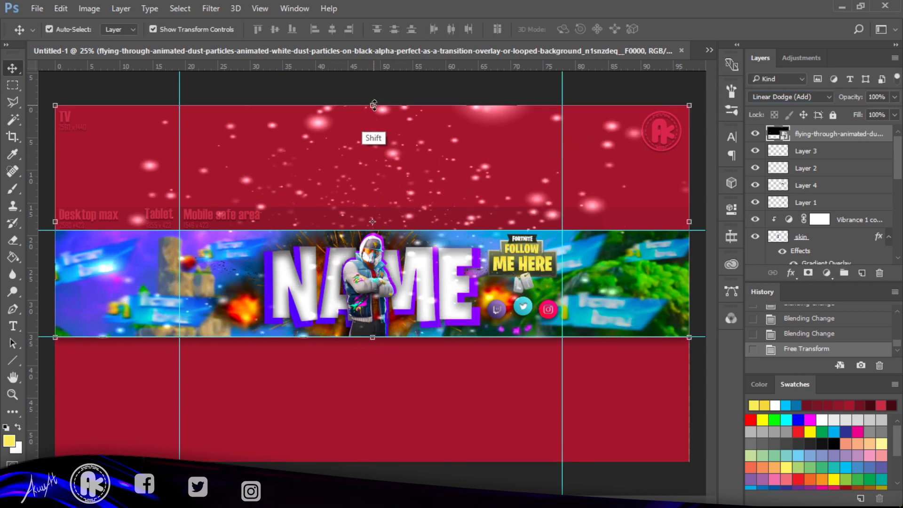
{"action": "left_click_drag", "start_coordinate": [373, 105], "coordinate": [374, 231]}
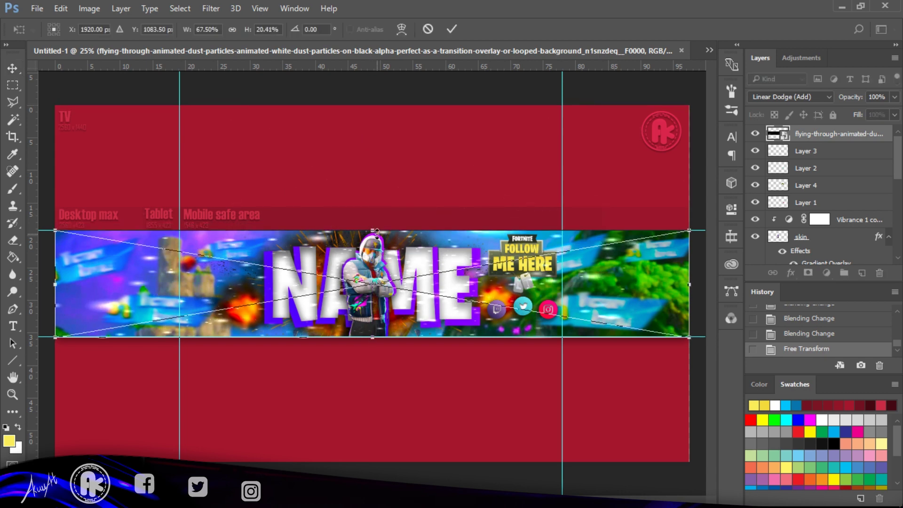
{"action": "key", "text": "Return"}
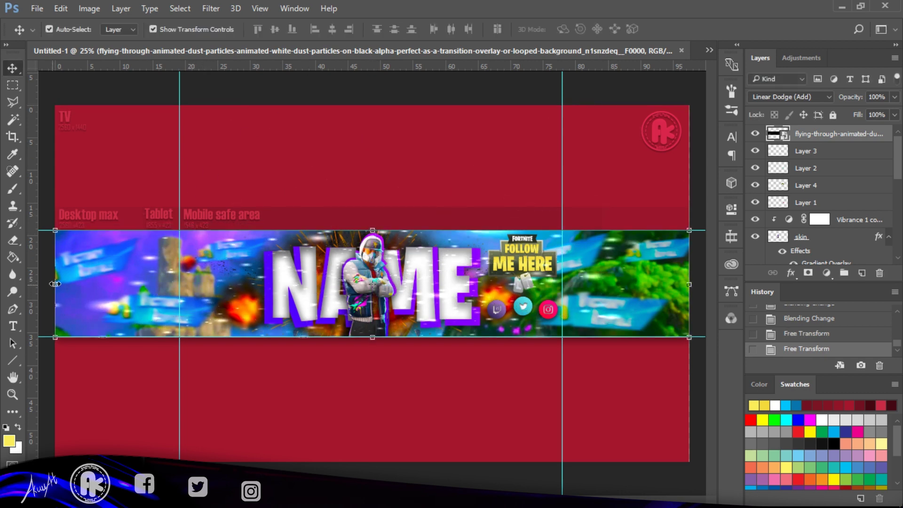
{"action": "left_click_drag", "start_coordinate": [57, 284], "coordinate": [2, 285]}
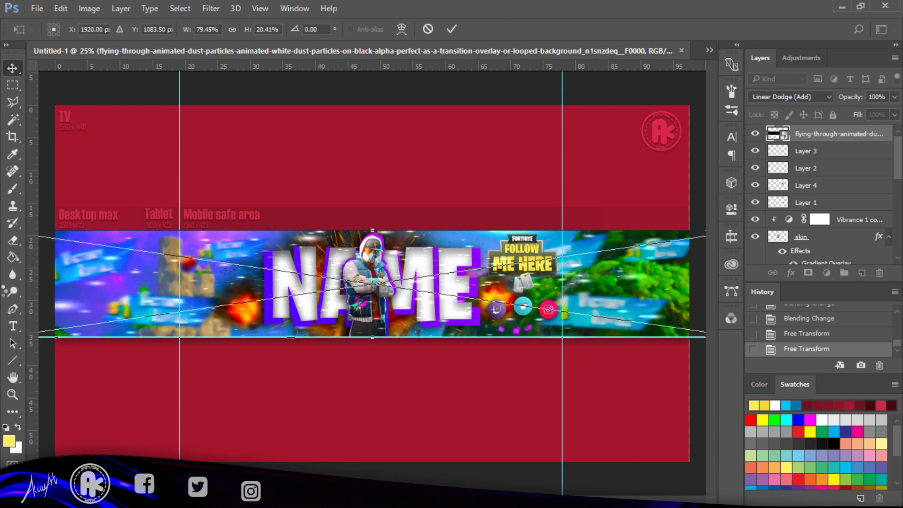
{"action": "key", "text": "Return"}
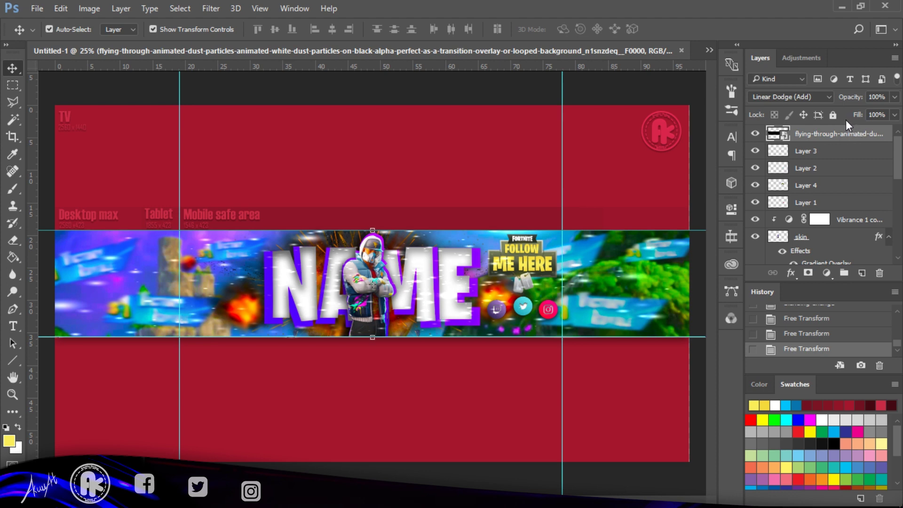
Rasterize the dust particles layer and erase the particles over the NAME text and character
{"action": "key", "text": "ctrl+plus"}
{"action": "key", "text": "ctrl+plus"}
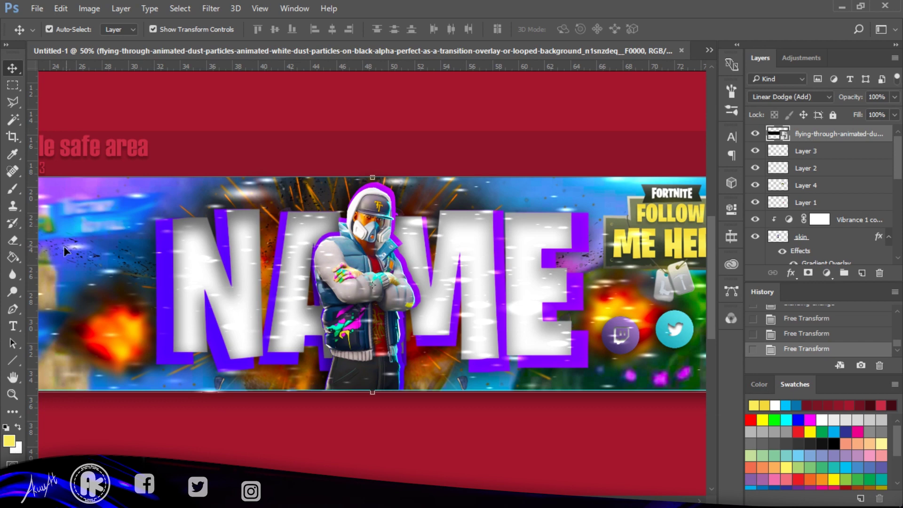
{"action": "left_click", "coordinate": [13, 239]}
{"action": "left_click", "coordinate": [425, 260]}
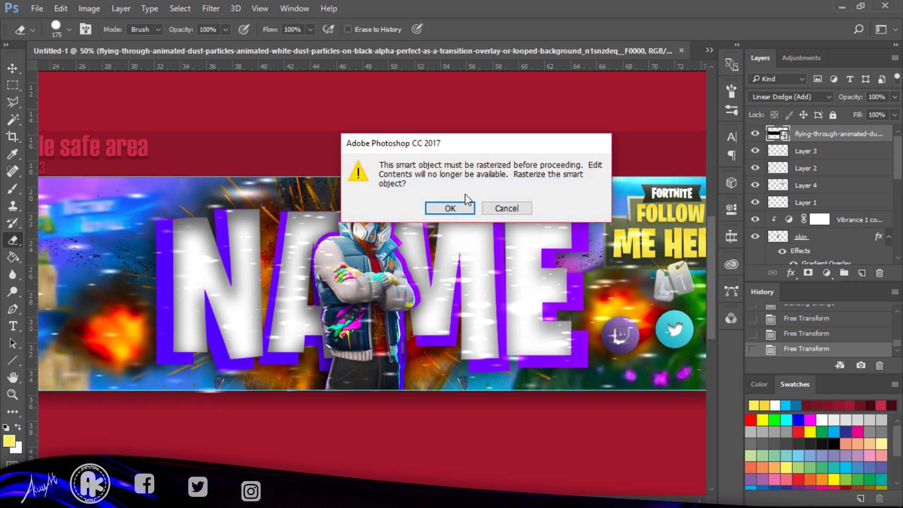
{"action": "left_click", "coordinate": [429, 207]}
{"action": "mouse_move", "coordinate": [473, 291]}
{"action": "left_mouse_down"}
{"action": "mouse_move", "coordinate": [465, 233]}
{"action": "mouse_move", "coordinate": [448, 248]}
{"action": "mouse_move", "coordinate": [493, 237]}
{"action": "mouse_move", "coordinate": [513, 251]}
{"action": "mouse_move", "coordinate": [557, 239]}
{"action": "mouse_move", "coordinate": [554, 213]}
{"action": "mouse_move", "coordinate": [538, 312]}
{"action": "mouse_move", "coordinate": [557, 276]}
{"action": "mouse_move", "coordinate": [558, 339]}
{"action": "mouse_move", "coordinate": [500, 340]}
{"action": "mouse_move", "coordinate": [383, 283]}
{"action": "mouse_move", "coordinate": [330, 293]}
{"action": "mouse_move", "coordinate": [343, 242]}
{"action": "mouse_move", "coordinate": [328, 299]}
{"action": "mouse_move", "coordinate": [296, 320]}
{"action": "mouse_move", "coordinate": [194, 310]}
{"action": "mouse_move", "coordinate": [228, 321]}
{"action": "mouse_move", "coordinate": [250, 272]}
{"action": "left_mouse_up"}
{"action": "key", "text": "ctrl+minus"}
{"action": "key", "text": "ctrl+minus"}
{"action": "key", "text": "ctrl+minus"}
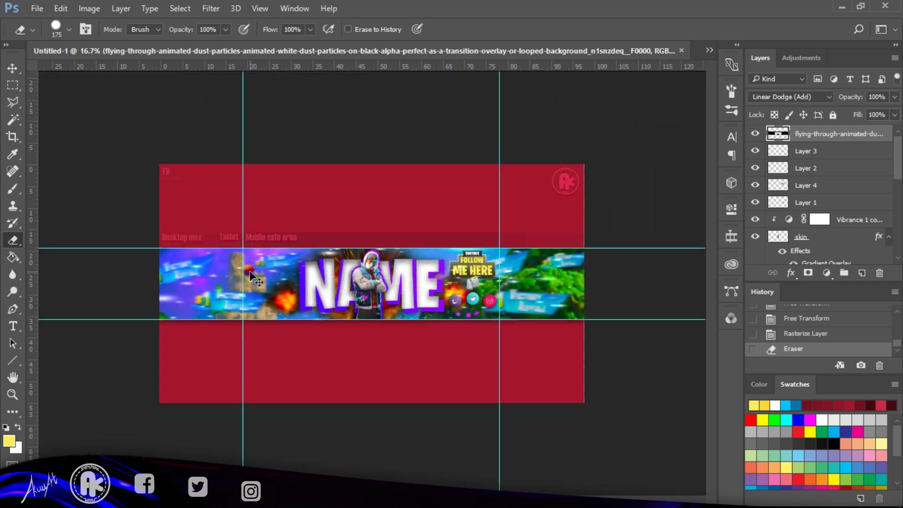
{"action": "key", "text": "ctrl+plus"}
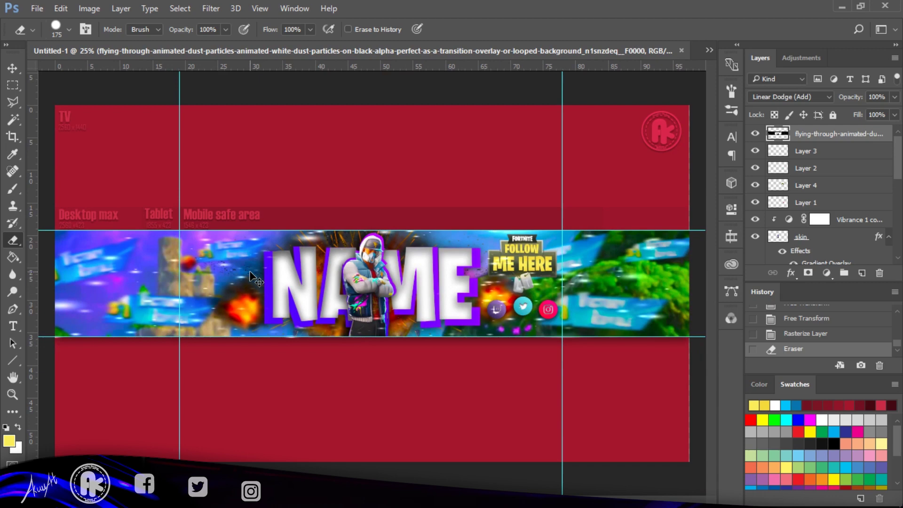
Group all banner layers from the dust particles down to bg, and name the group "banner"
{"action": "left_click", "coordinate": [13, 68]}
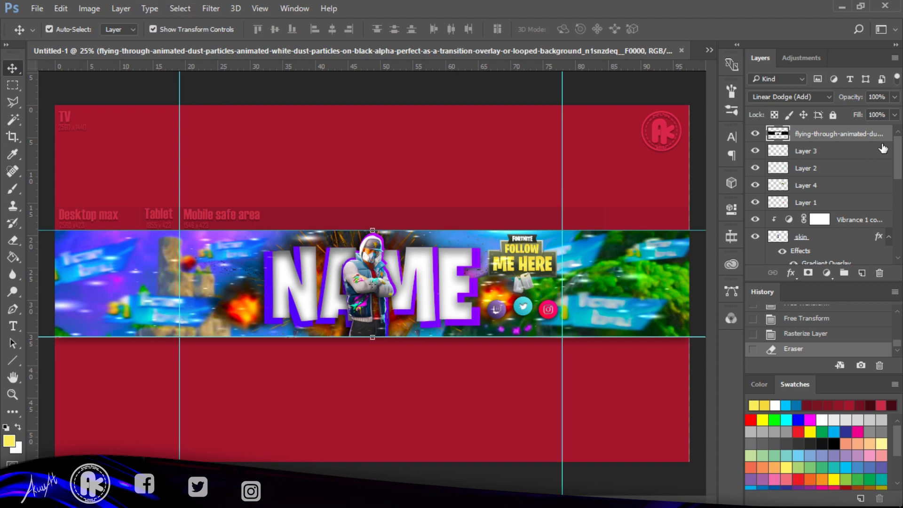
{"action": "left_click_drag", "start_coordinate": [897, 163], "coordinate": [894, 253]}
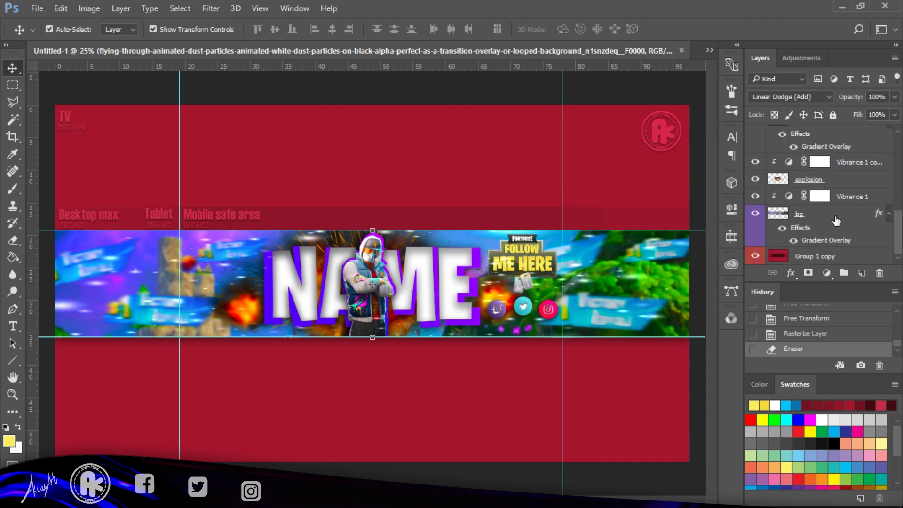
{"action": "mouse_move", "coordinate": [893, 228]}
{"action": "left_mouse_down"}
{"action": "mouse_move", "coordinate": [869, 146]}
{"action": "mouse_move", "coordinate": [897, 245]}
{"action": "left_mouse_up"}
{"action": "key", "text": "shift"}
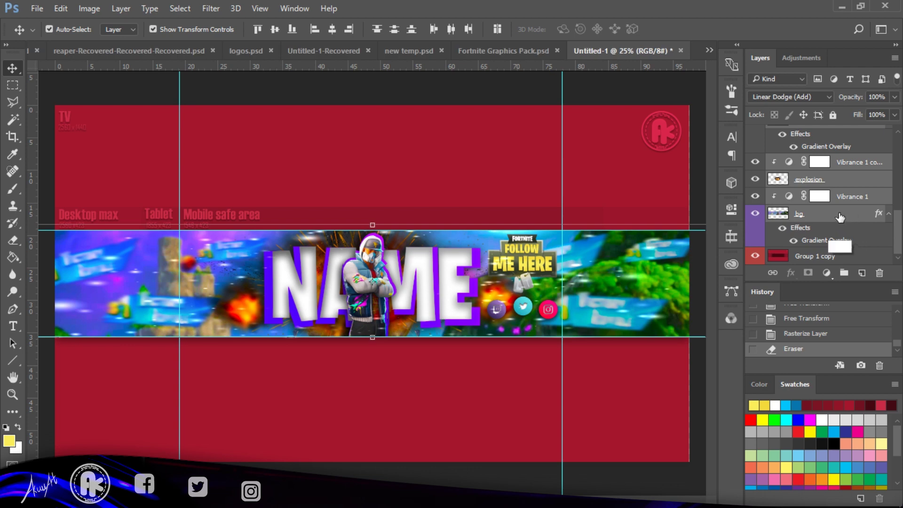
{"action": "left_click_drag", "start_coordinate": [849, 222], "coordinate": [852, 277]}
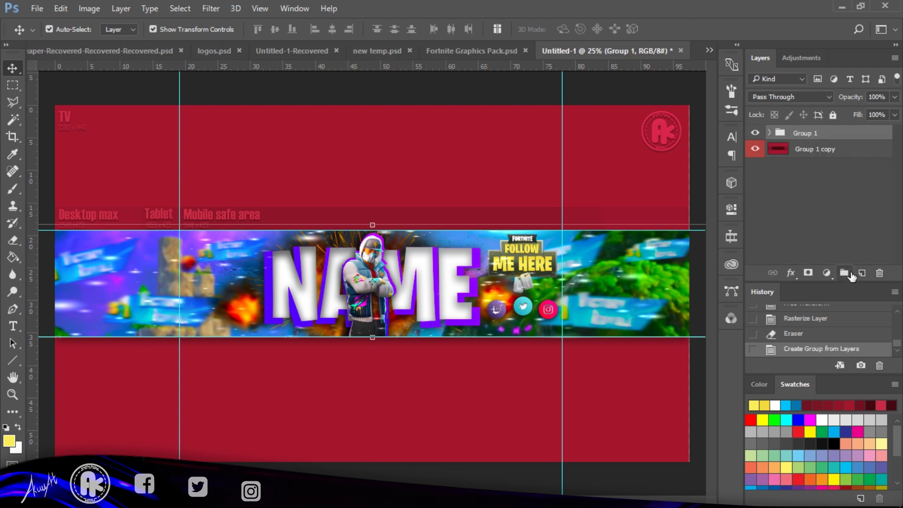
{"action": "double_click", "coordinate": [810, 134]}
{"action": "type", "text": "banner"}
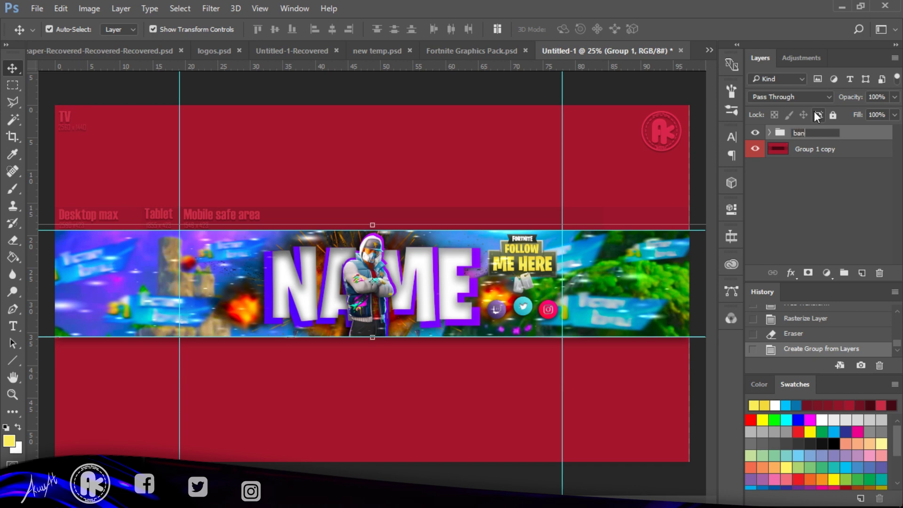
{"action": "key", "text": "Return"}
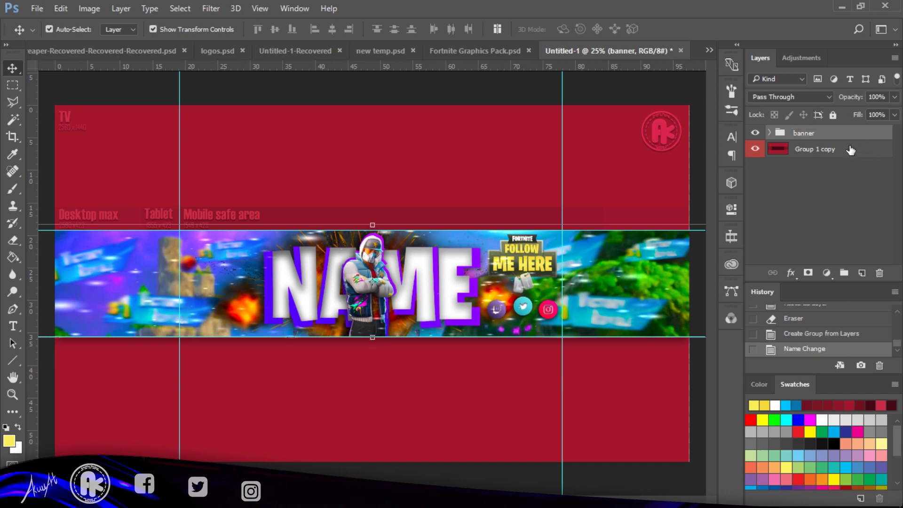
Merge a duplicate of the banner group into a single layer and hide the original group
{"action": "key", "text": "ctrl+j"}
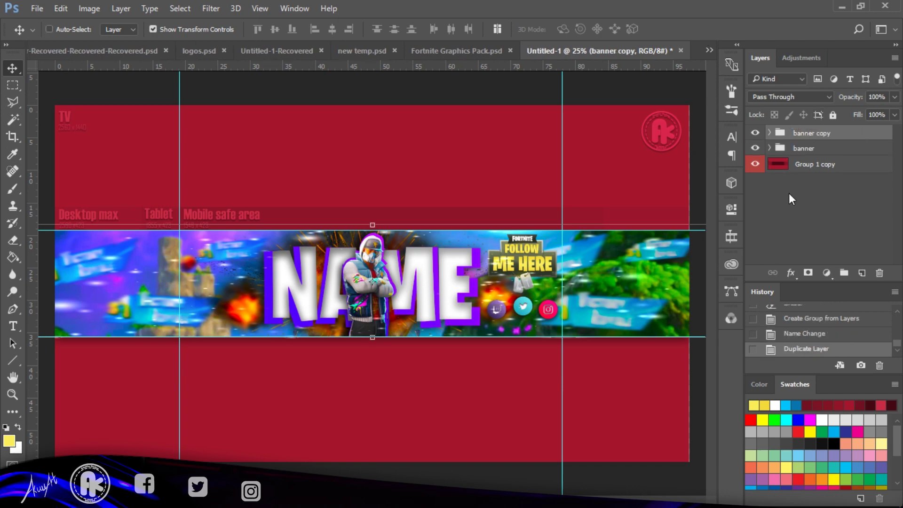
{"action": "key", "text": "ctrl+e"}
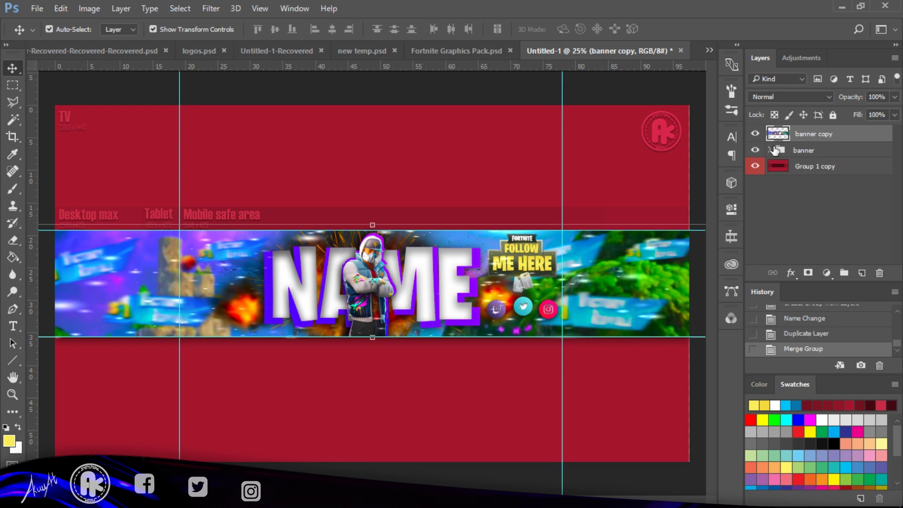
{"action": "left_click", "coordinate": [756, 150]}
{"action": "left_click", "coordinate": [756, 134]}
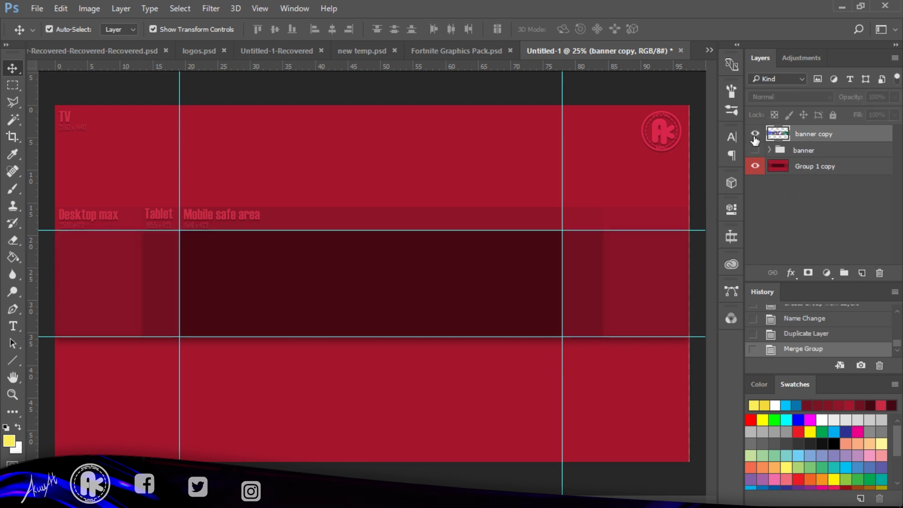
{"action": "left_click", "coordinate": [755, 134]}
{"action": "left_click", "coordinate": [756, 134]}
{"action": "left_click", "coordinate": [756, 135]}
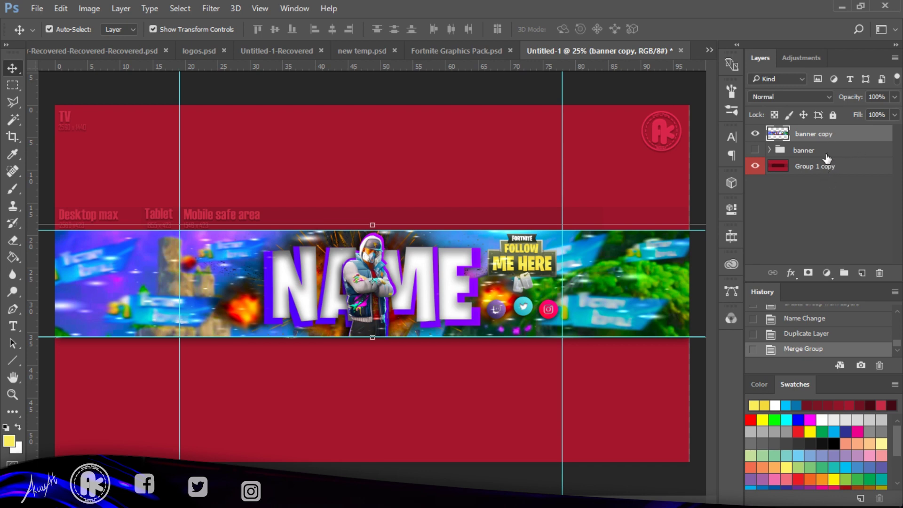
Duplicate the merged banner layer beneath itself and enlarge the lower copy proportionally from its centre to cover the whole canvas
{"action": "key", "text": "ctrl+j"}
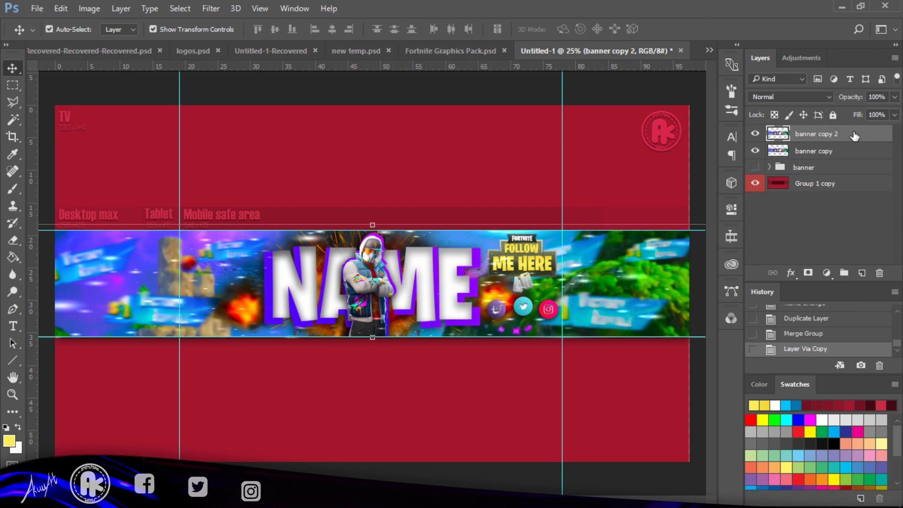
{"action": "left_click_drag", "start_coordinate": [854, 135], "coordinate": [847, 159]}
{"action": "key", "text": "ctrl+minus"}
{"action": "key", "text": "ctrl+minus"}
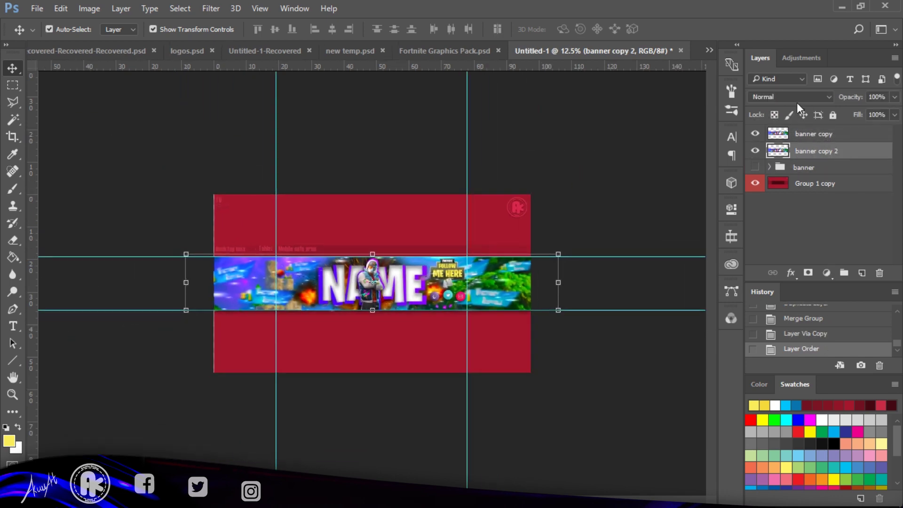
{"action": "left_click_drag", "start_coordinate": [559, 254], "coordinate": [788, 111]}
{"action": "key", "text": "ctrl+minus"}
{"action": "key", "text": "ctrl+minus"}
{"action": "key", "text": "ctrl+minus"}
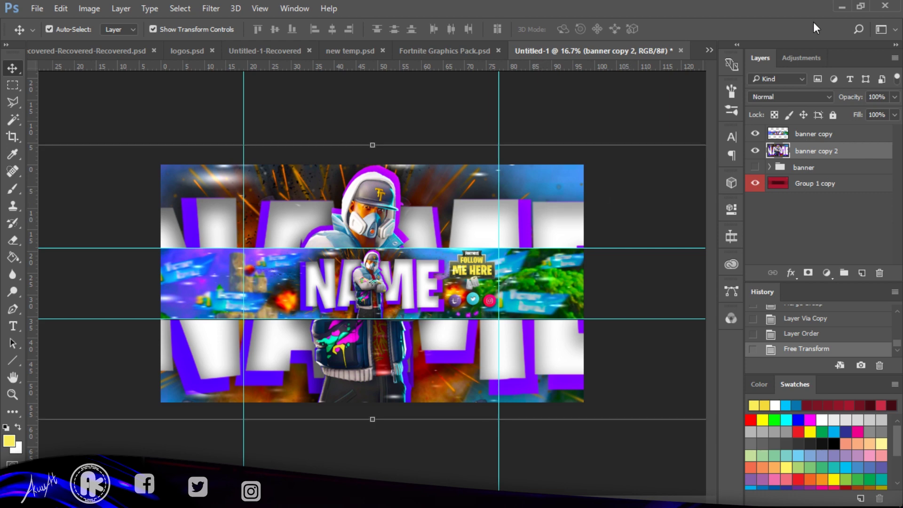
Duplicate the enlarged banner layer and apply a Gaussian Blur with a radius of 31.8 pixels to the copy
{"action": "key", "text": "ctrl+j"}
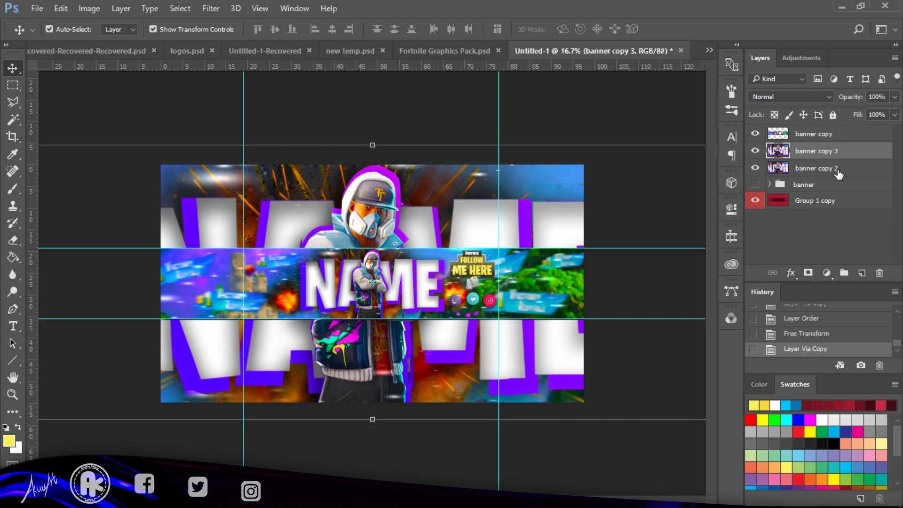
{"action": "left_click", "coordinate": [258, 9]}
{"action": "mouse_move", "coordinate": [212, 7]}
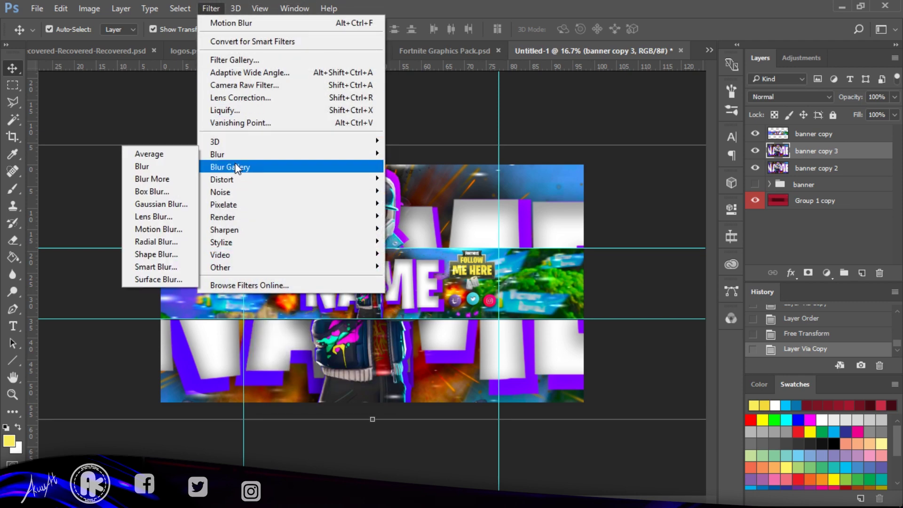
{"action": "mouse_move", "coordinate": [217, 156]}
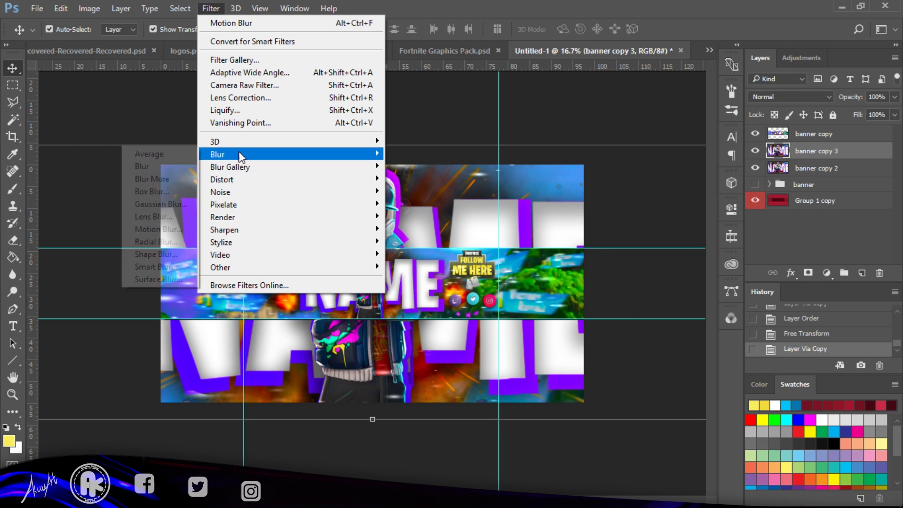
{"action": "left_click", "coordinate": [161, 204]}
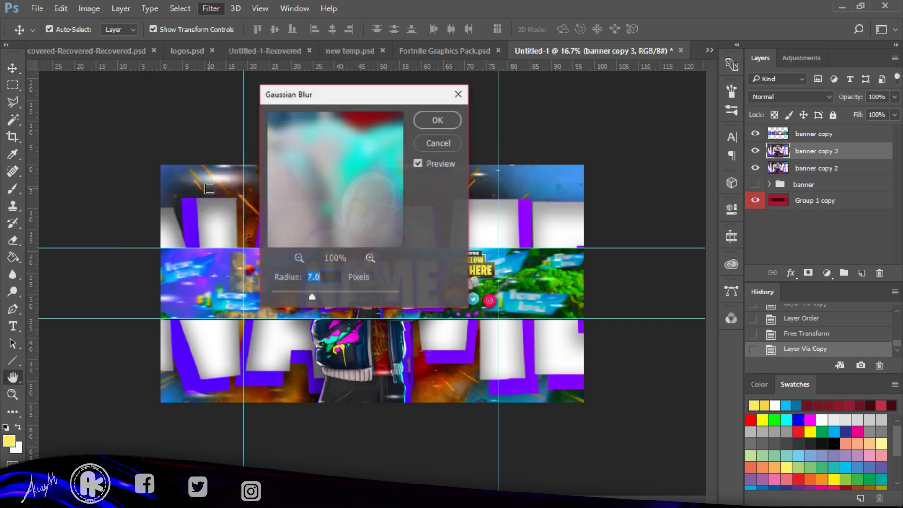
{"action": "left_click_drag", "start_coordinate": [375, 100], "coordinate": [699, 145]}
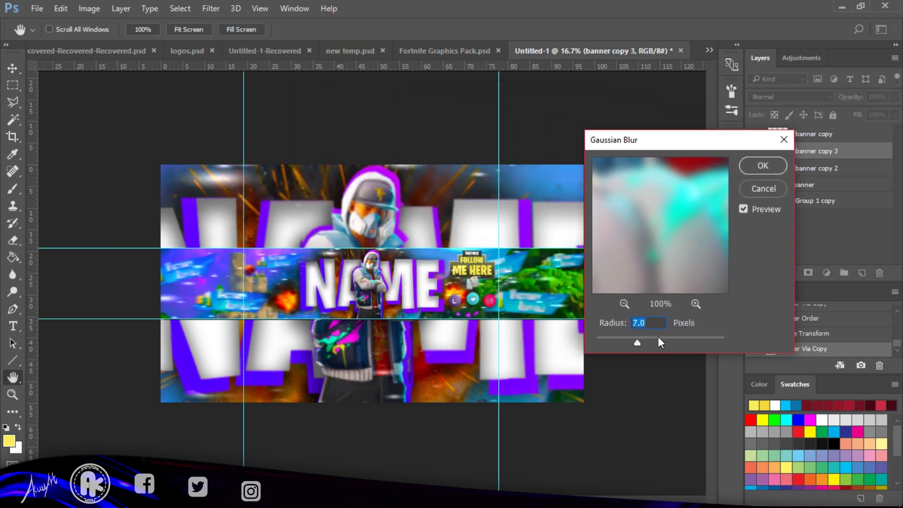
{"action": "mouse_move", "coordinate": [658, 338]}
{"action": "left_mouse_down"}
{"action": "mouse_move", "coordinate": [673, 338]}
{"action": "mouse_move", "coordinate": [659, 343]}
{"action": "left_mouse_up"}
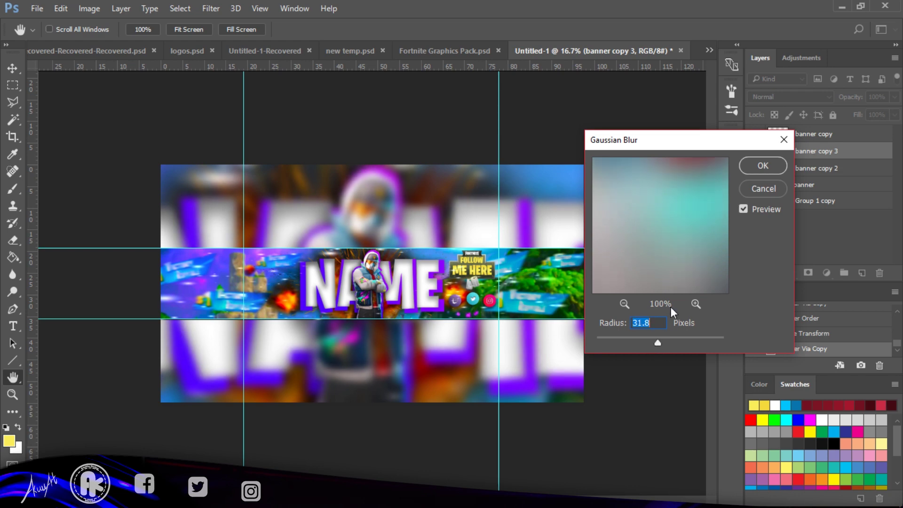
{"action": "left_click", "coordinate": [759, 169]}
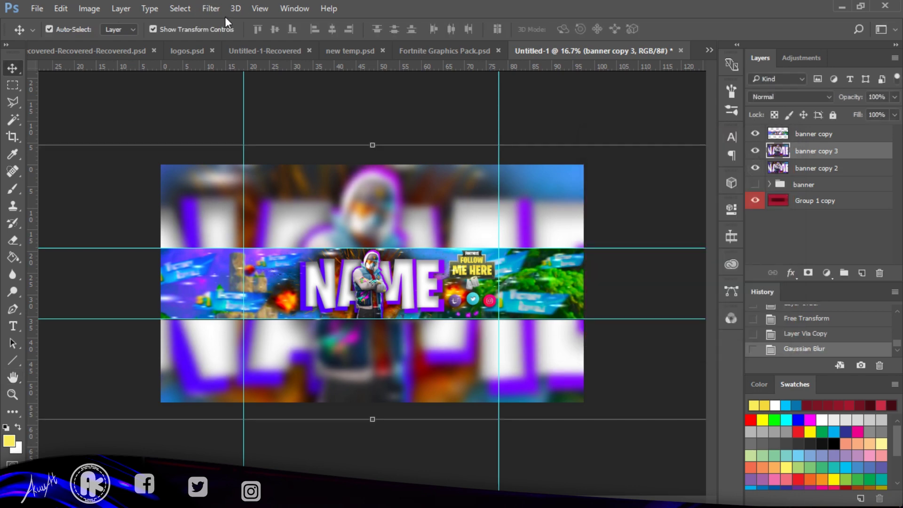
Apply a Motion Blur at an angle of 0° and a distance of 96 pixels to the blurred background layer
{"action": "left_click", "coordinate": [211, 8]}
{"action": "mouse_move", "coordinate": [216, 155]}
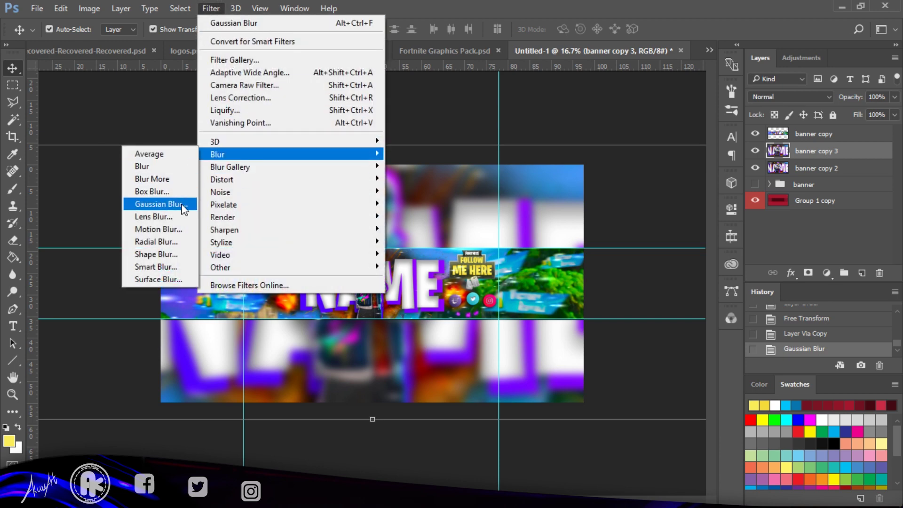
{"action": "left_click", "coordinate": [155, 229]}
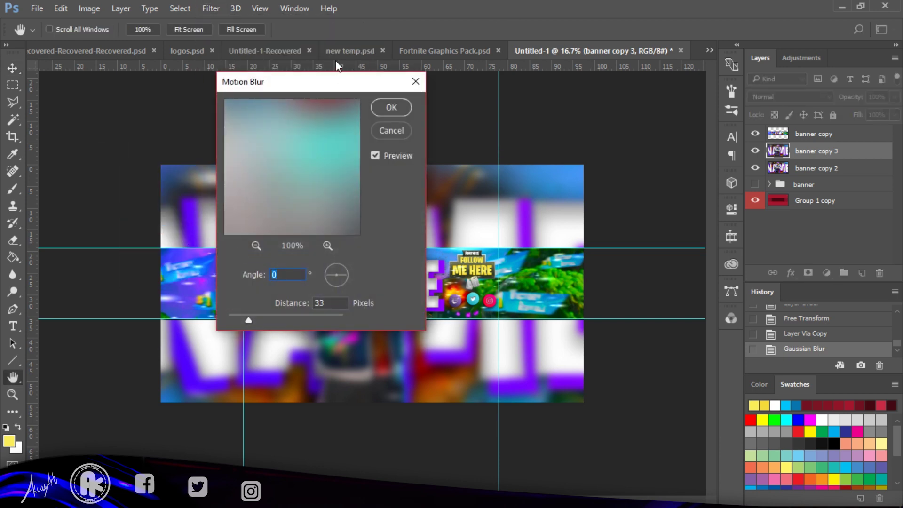
{"action": "left_click_drag", "start_coordinate": [329, 81], "coordinate": [562, 81]}
{"action": "left_click_drag", "start_coordinate": [470, 324], "coordinate": [502, 319]}
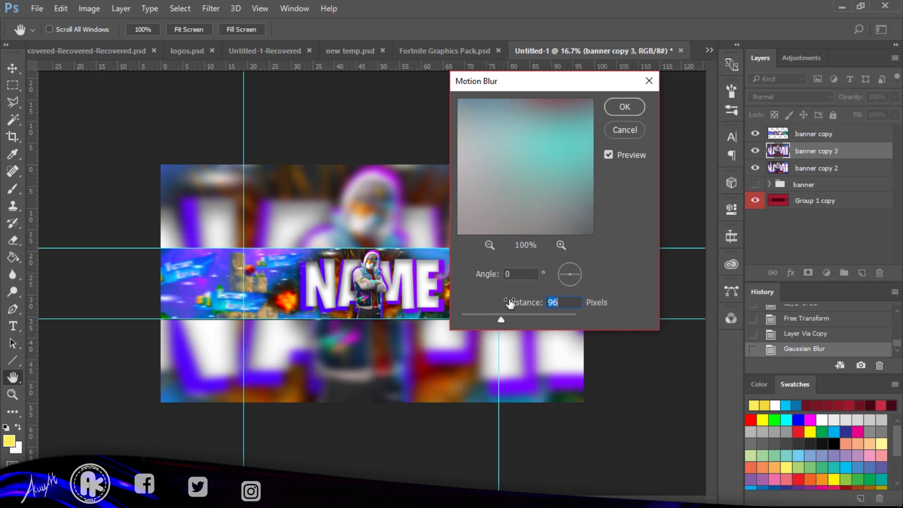
{"action": "left_click", "coordinate": [629, 109]}
Remove the horizontal and vertical guides from the canvas and check the banner strip's lower edge
{"action": "key", "text": "ctrl+plus"}
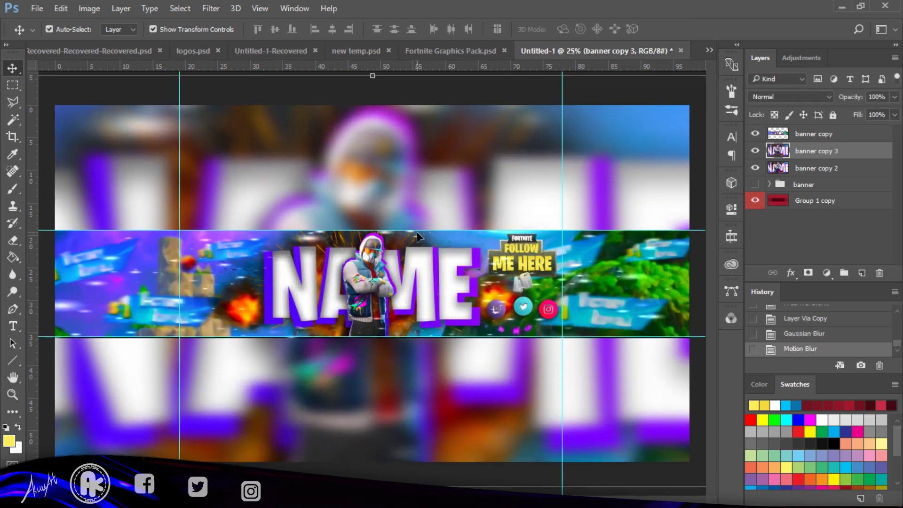
{"action": "left_click_drag", "start_coordinate": [421, 230], "coordinate": [455, 19]}
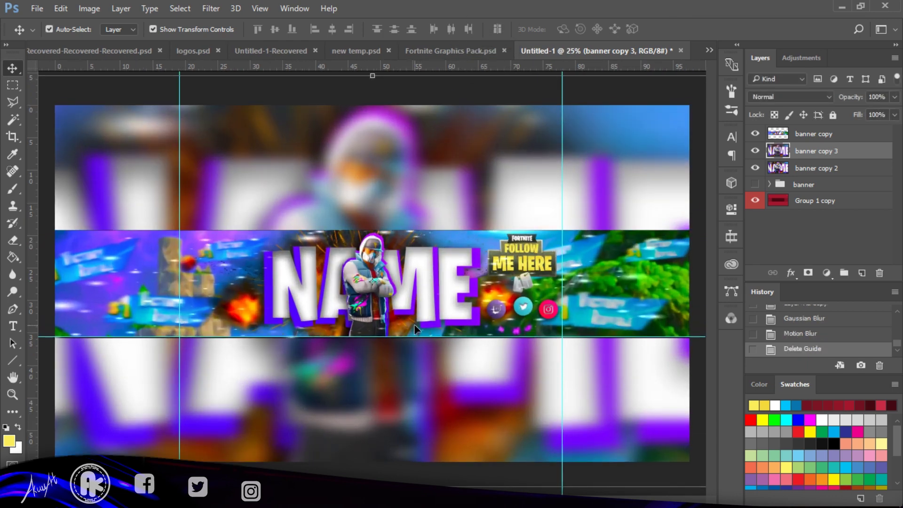
{"action": "left_click_drag", "start_coordinate": [417, 337], "coordinate": [468, 19]}
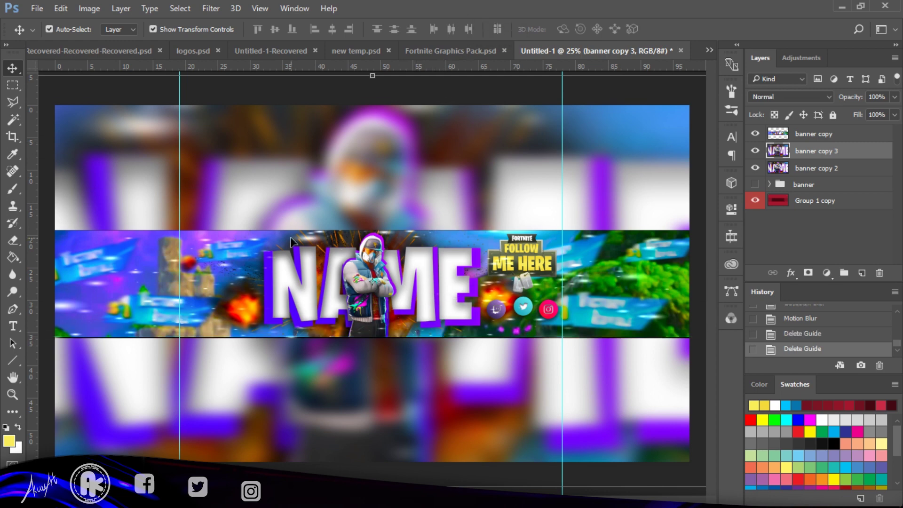
{"action": "key", "text": "ctrl+plus"}
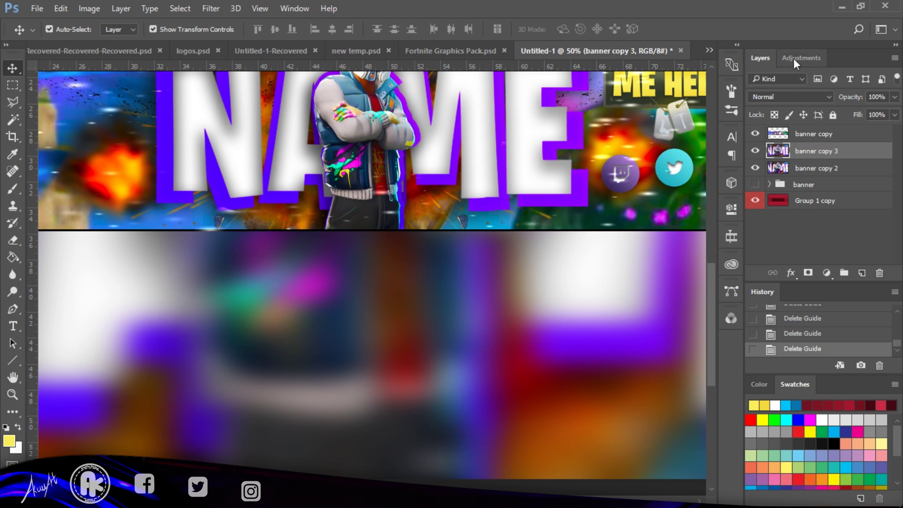
{"action": "key", "text": "ctrl+minus"}
{"action": "key", "text": "ctrl+minus"}
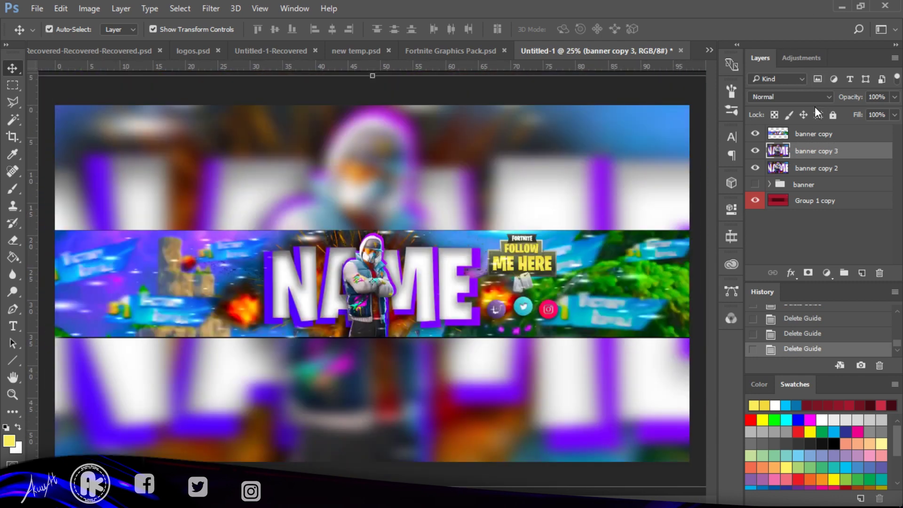
Cut the stray dark edge along the bottom of the banner strip from the banner copy layer using a rectangular selection
{"action": "left_click", "coordinate": [828, 134]}
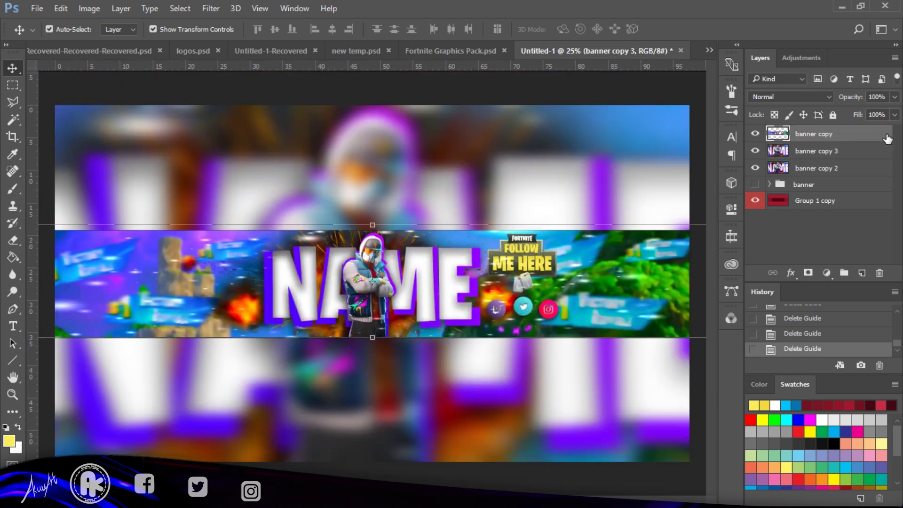
{"action": "left_click", "coordinate": [18, 86]}
{"action": "left_click_drag", "start_coordinate": [55, 338], "coordinate": [704, 462]}
{"action": "key", "text": "Up"}
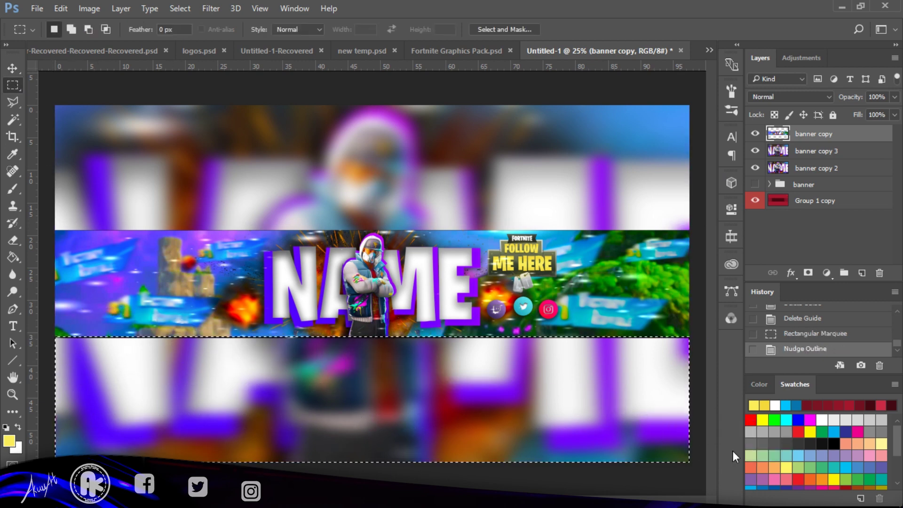
{"action": "key", "text": "ctrl+x"}
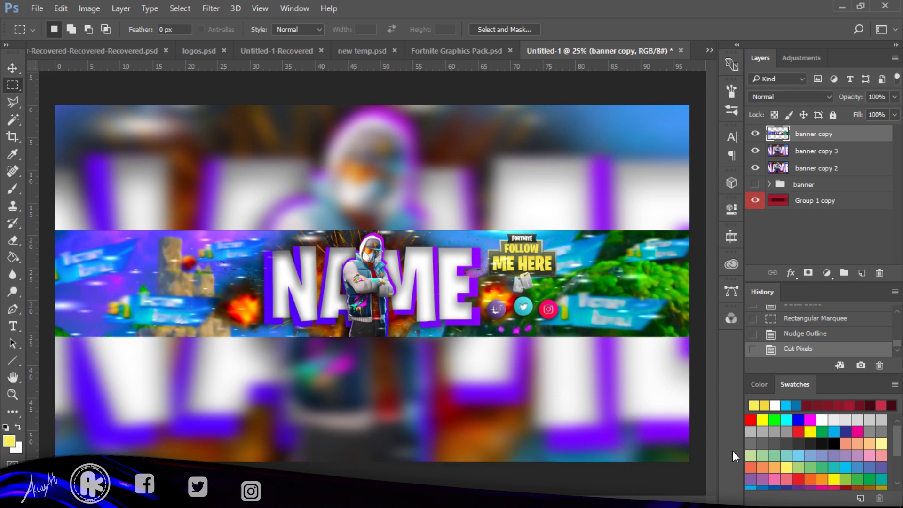
{"action": "key", "text": "ctrl+z"}
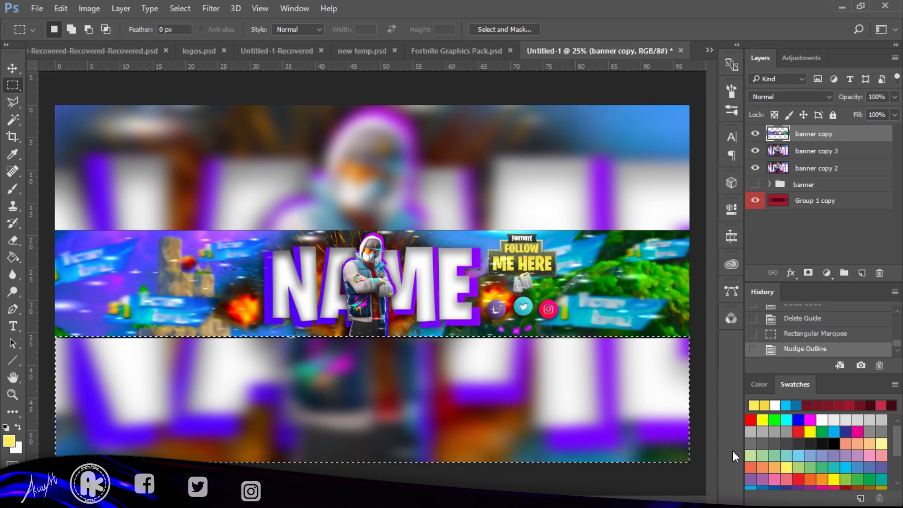
{"action": "key", "text": "Down"}
{"action": "key", "text": "ctrl+x"}
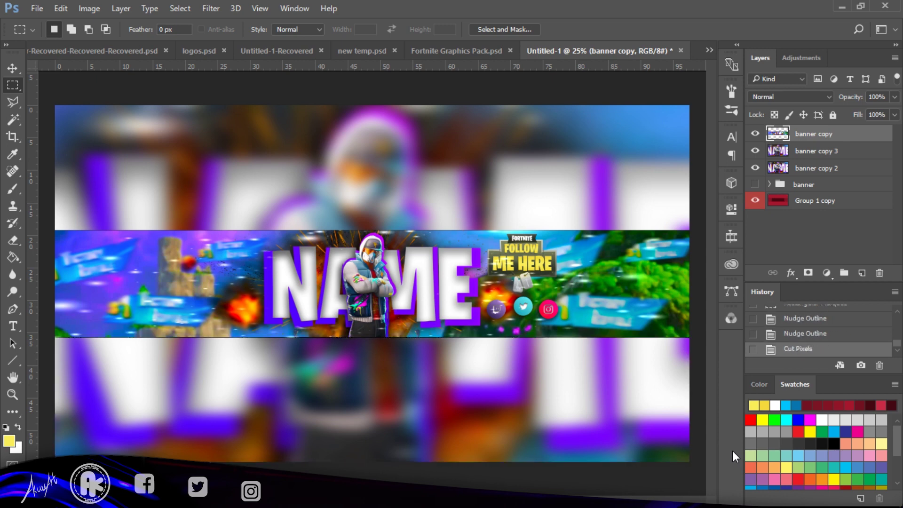
{"action": "key", "text": "ctrl+z"}
{"action": "key", "text": "ctrl+x"}
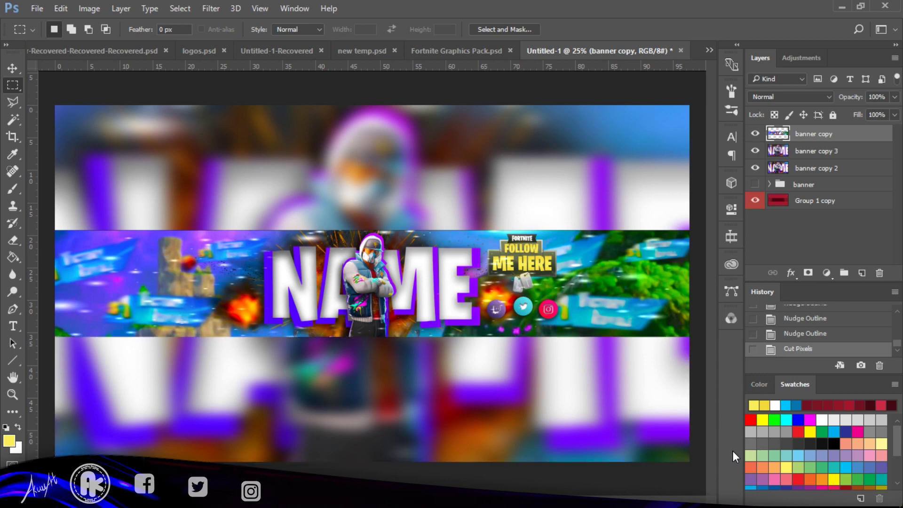
Add a black Drop Shadow to the banner copy layer with 66% opacity, 22 px distance and 54 px size
{"action": "double_click", "coordinate": [873, 138]}
{"action": "left_click_drag", "start_coordinate": [299, 71], "coordinate": [848, 112]}
{"action": "left_click", "coordinate": [586, 358]}
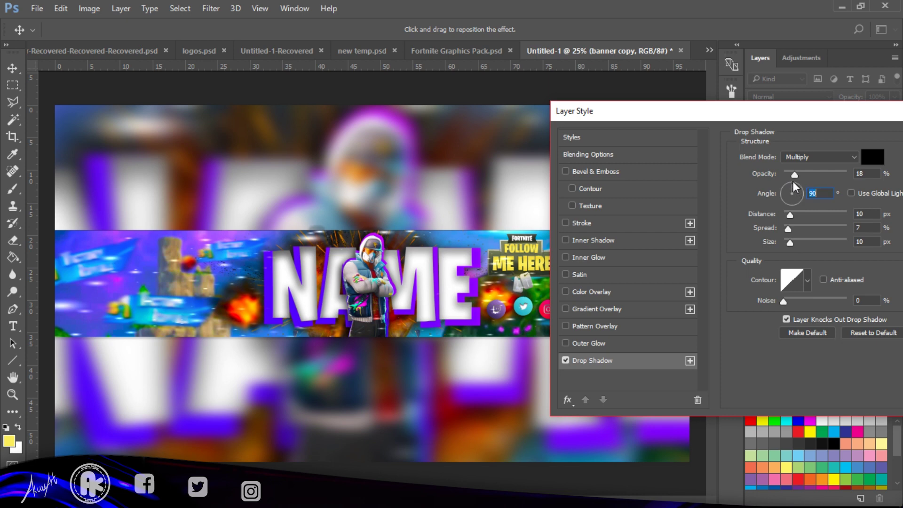
{"action": "left_click_drag", "start_coordinate": [791, 247], "coordinate": [799, 215]}
{"action": "left_click_drag", "start_coordinate": [795, 174], "coordinate": [826, 173]}
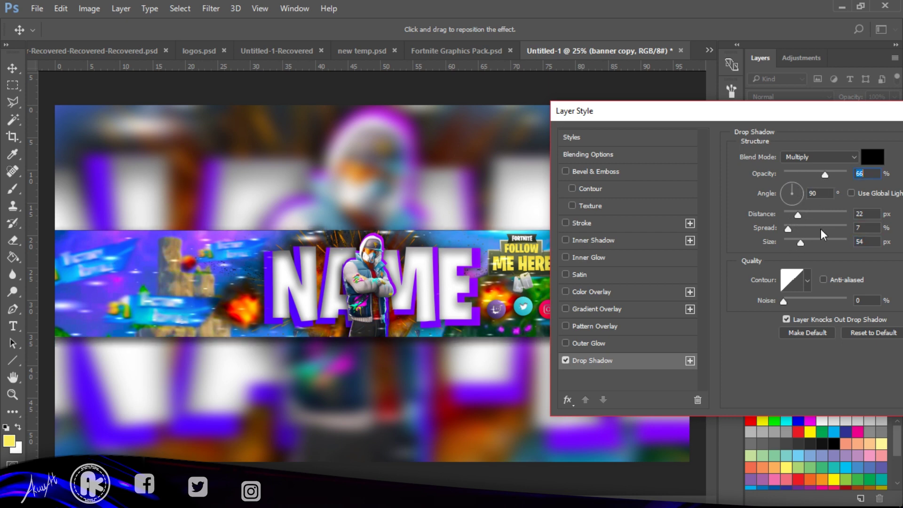
{"action": "left_click_drag", "start_coordinate": [797, 111], "coordinate": [644, 119]}
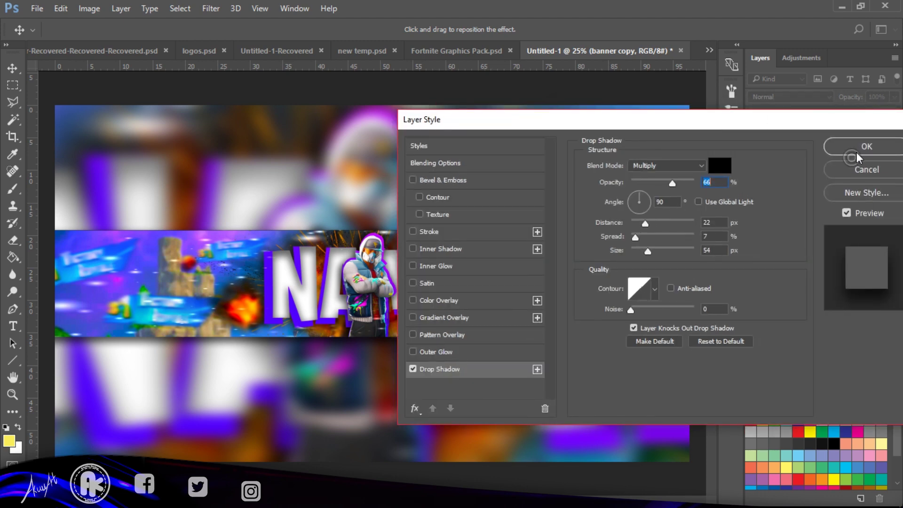
{"action": "left_click", "coordinate": [852, 152]}
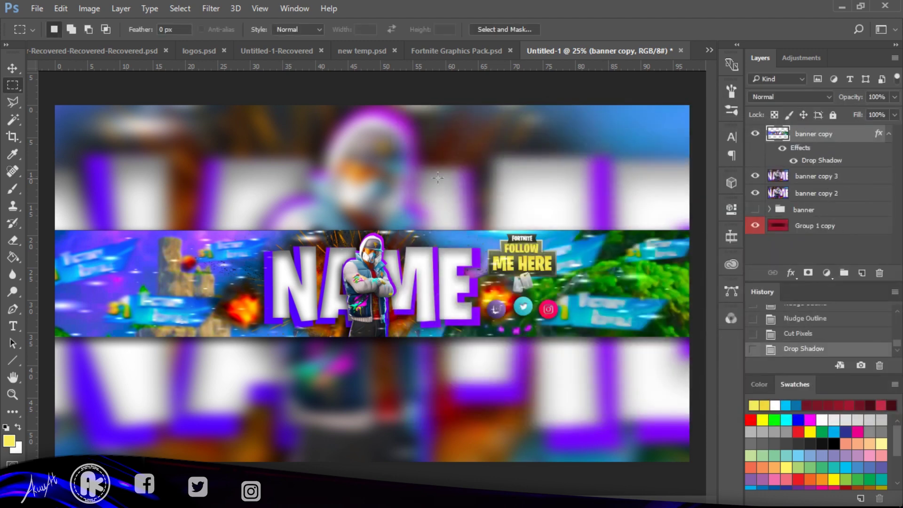
Cut the excess pixels along the banner strip's top edge from the banner copy layer using a full-width rectangular selection
{"action": "left_click_drag", "start_coordinate": [56, 230], "coordinate": [703, 178]}
{"action": "key", "text": "Up"}
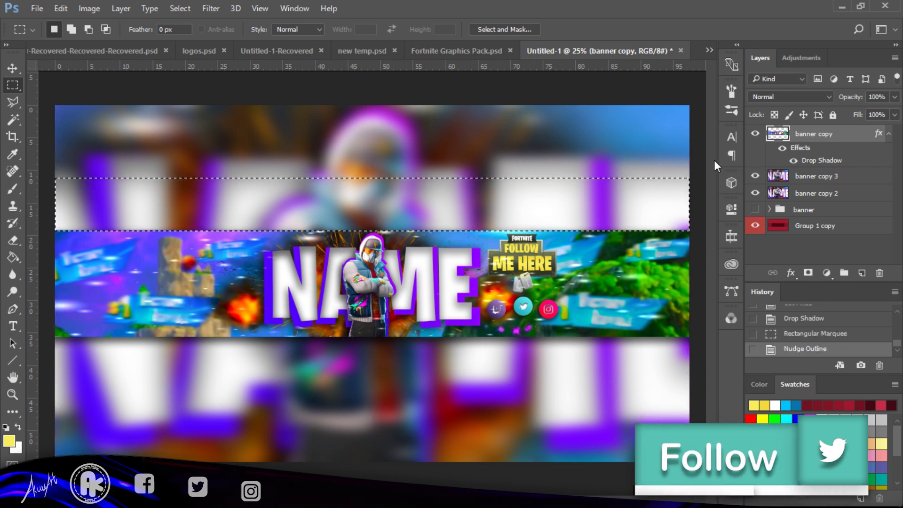
{"action": "key", "text": "ctrl+x"}
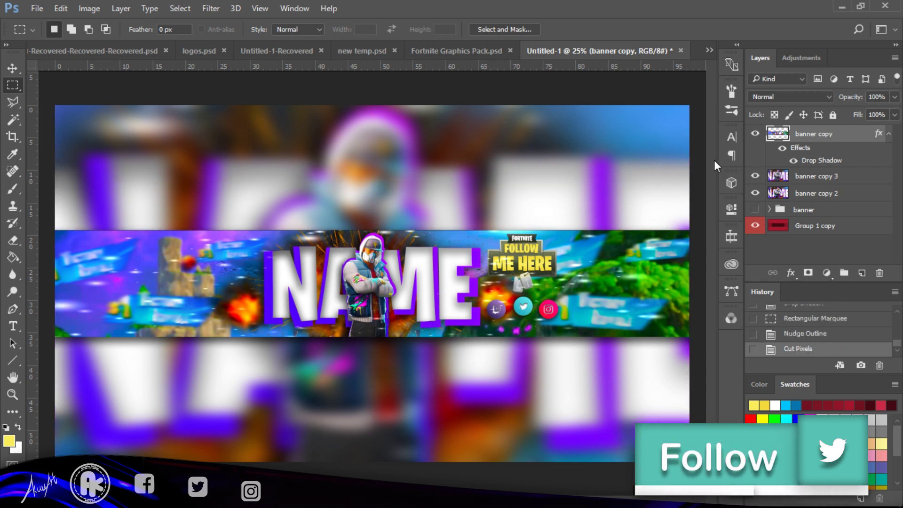